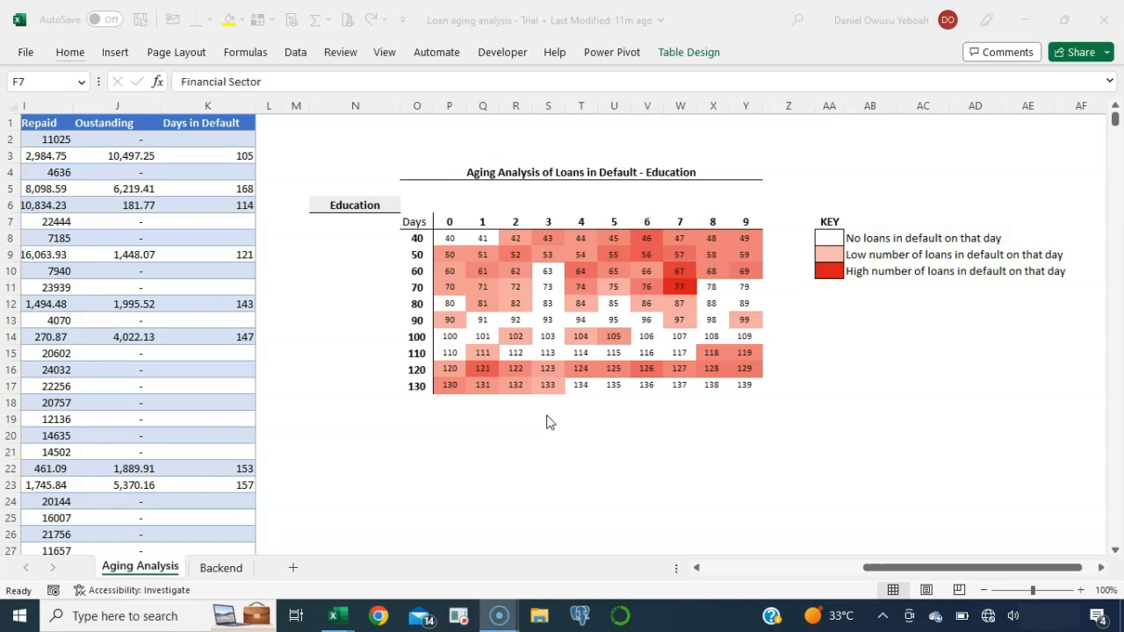
Switch the industry selector in cell N6 to Manufacturing to view that industry's loan aging heatmap
click(334, 208)
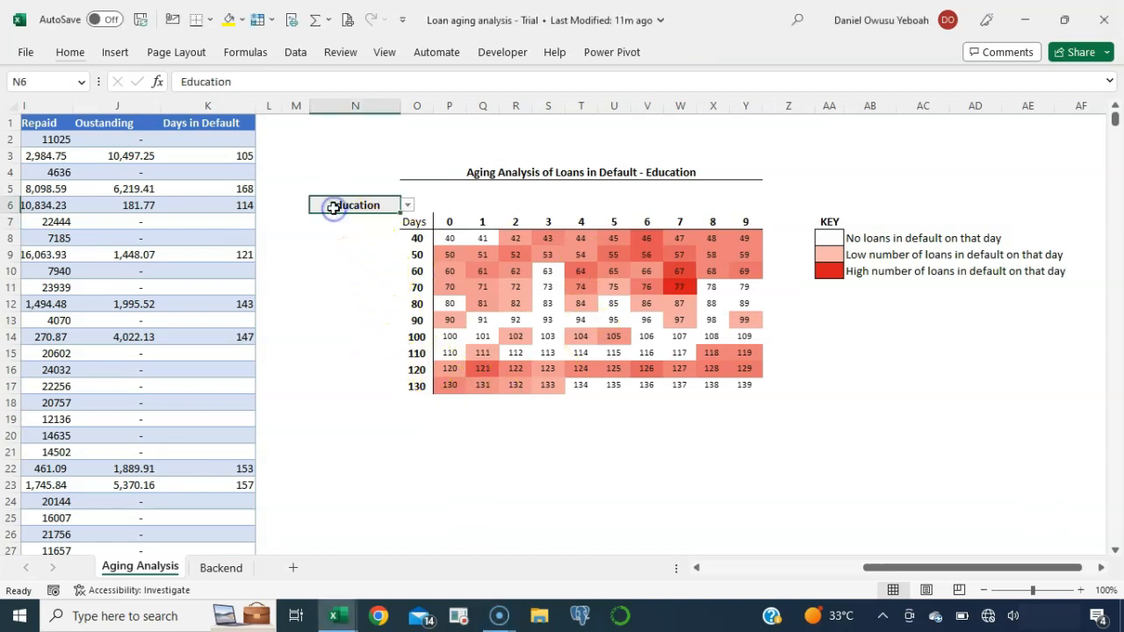
click(409, 205)
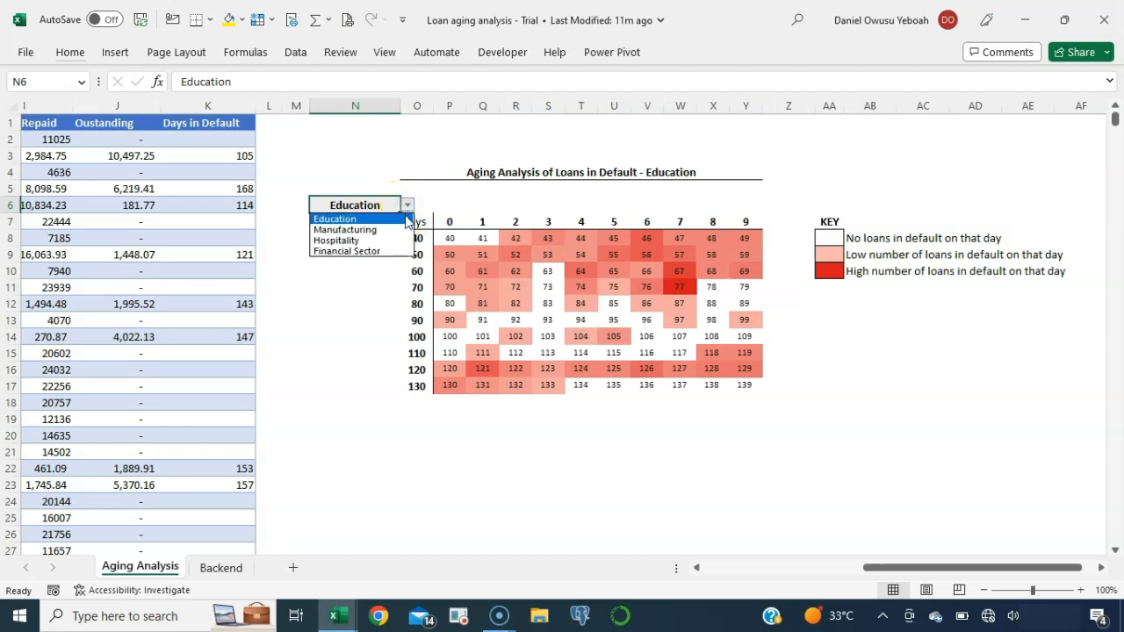
click(393, 240)
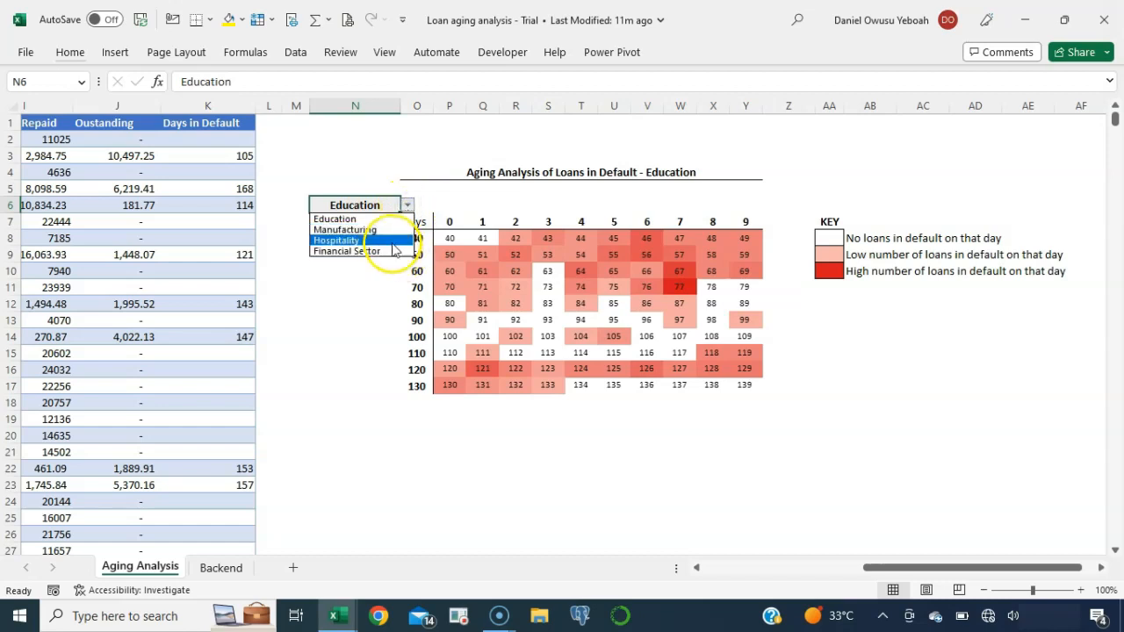
click(380, 230)
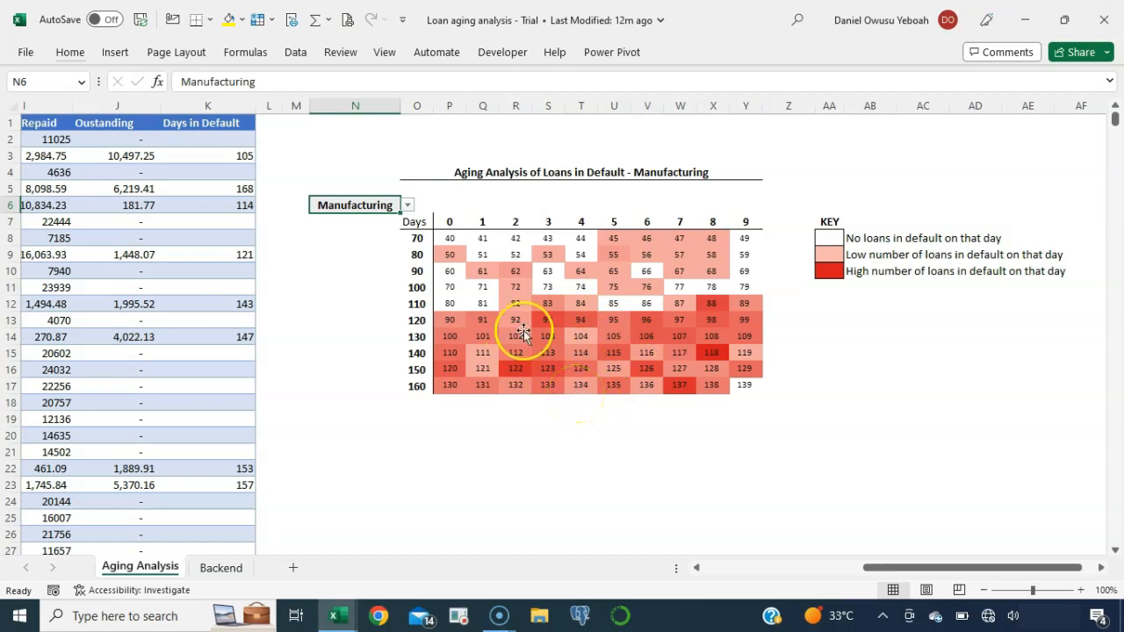
View the loan aging heatmap for Financial Sector, and return the industry selector in N6 to Education
click(407, 205)
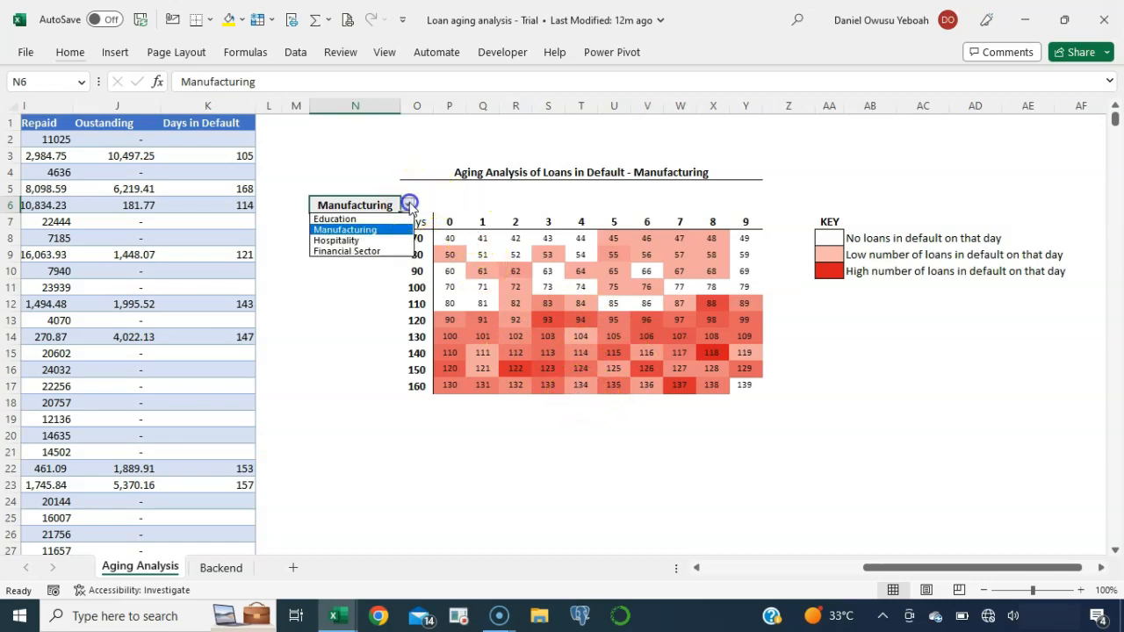
click(373, 251)
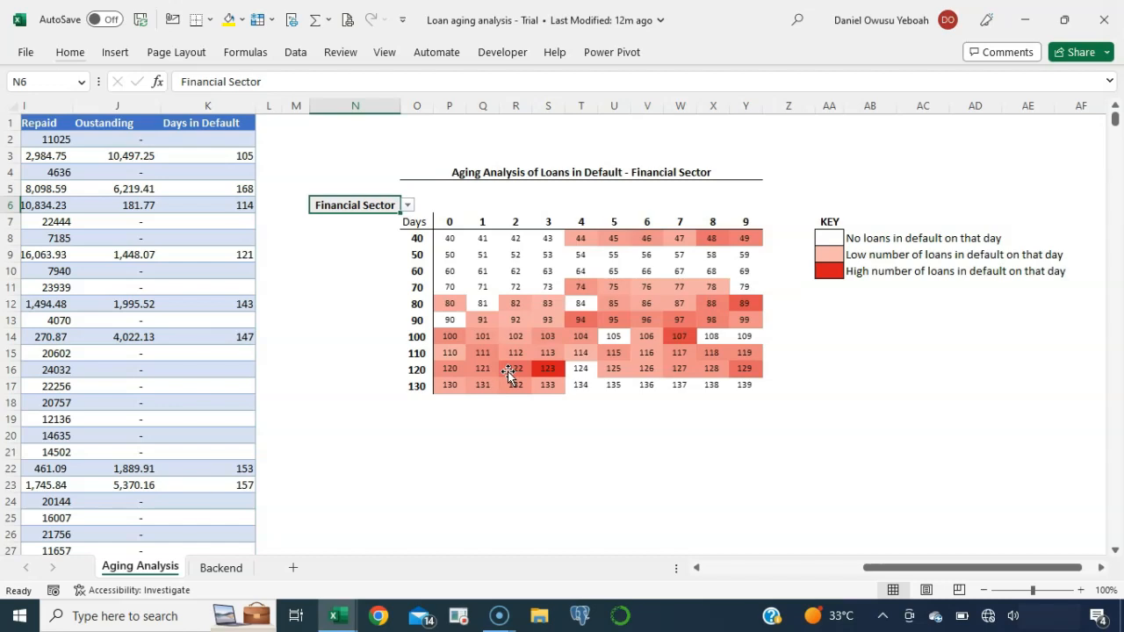
click(408, 204)
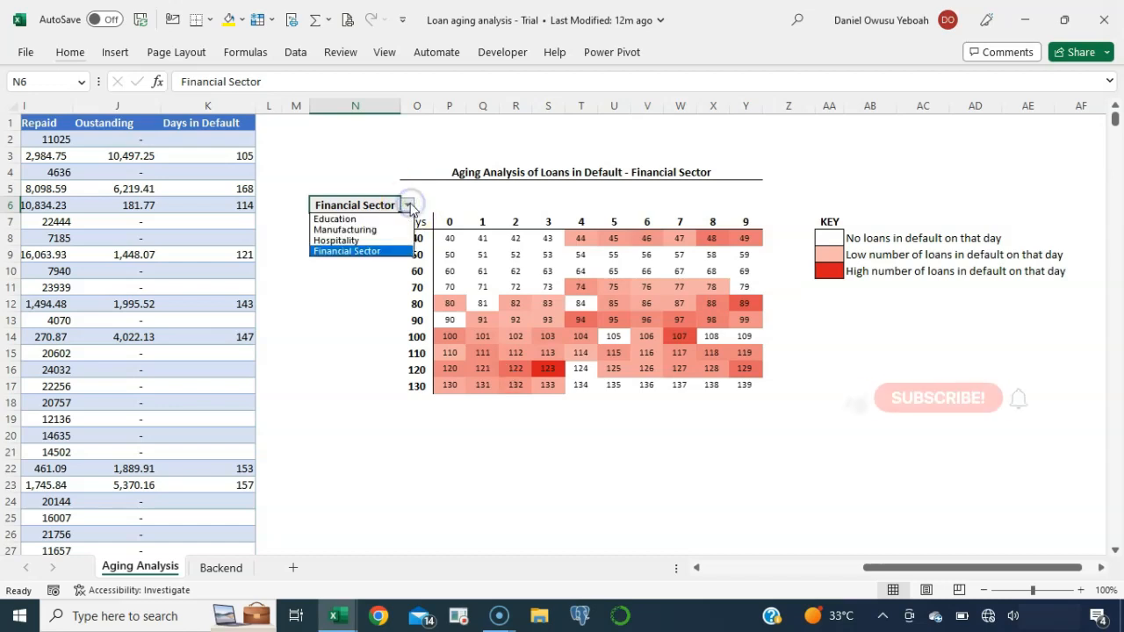
click(377, 218)
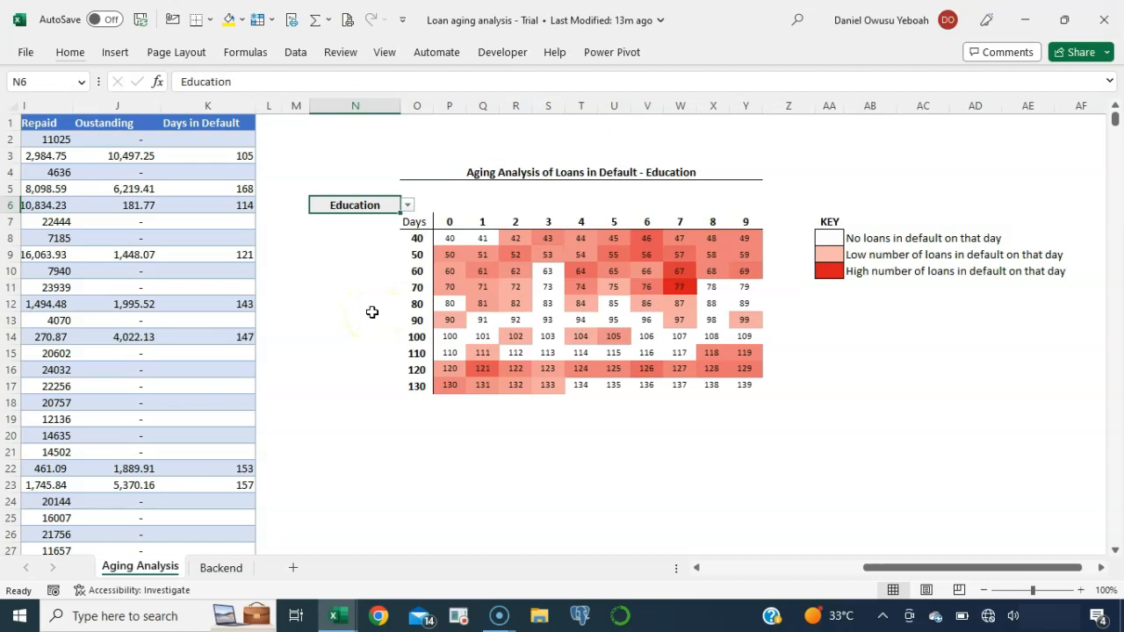
Examine the loan data table's repayment date, loan amount, amount repaid, outstanding and days in default columns, including their formulas
scroll(373, 311, left, 5)
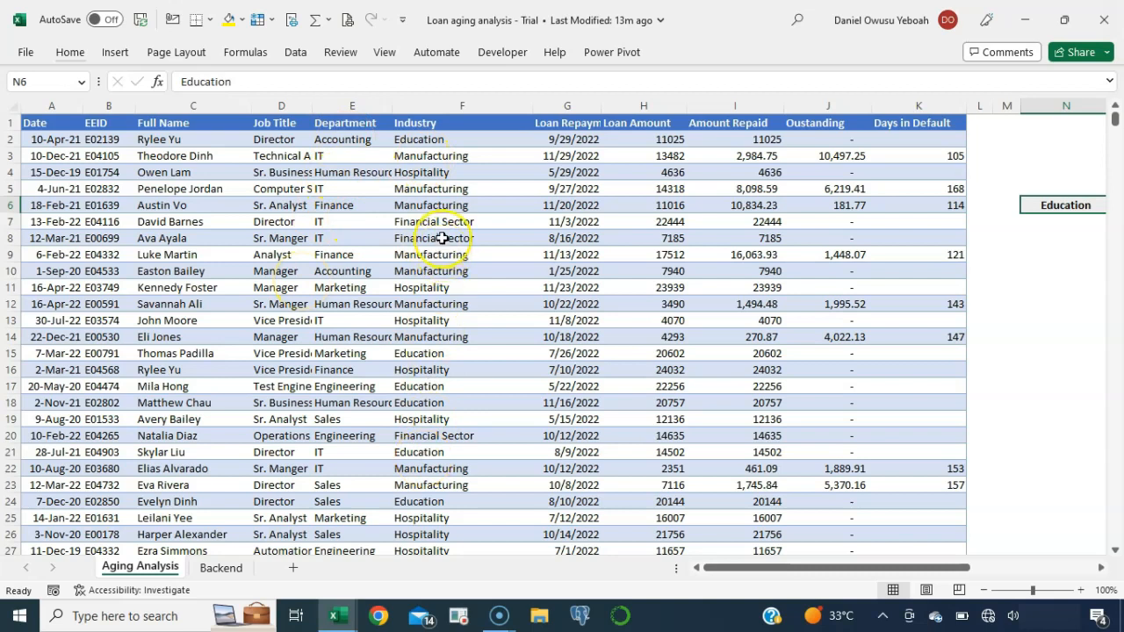
click(577, 115)
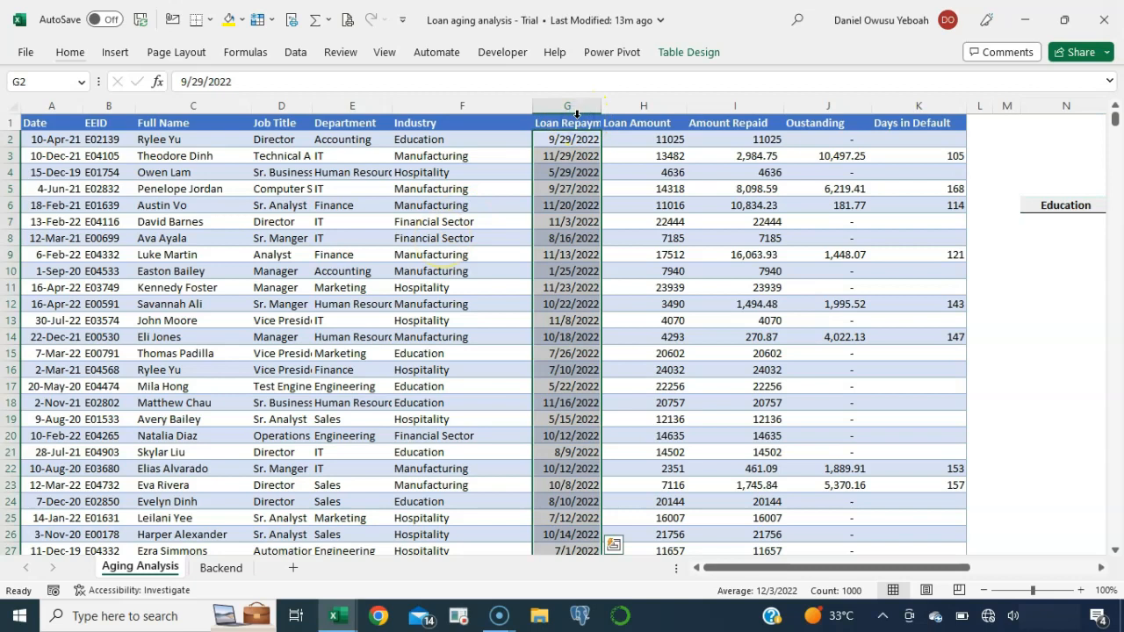
click(637, 114)
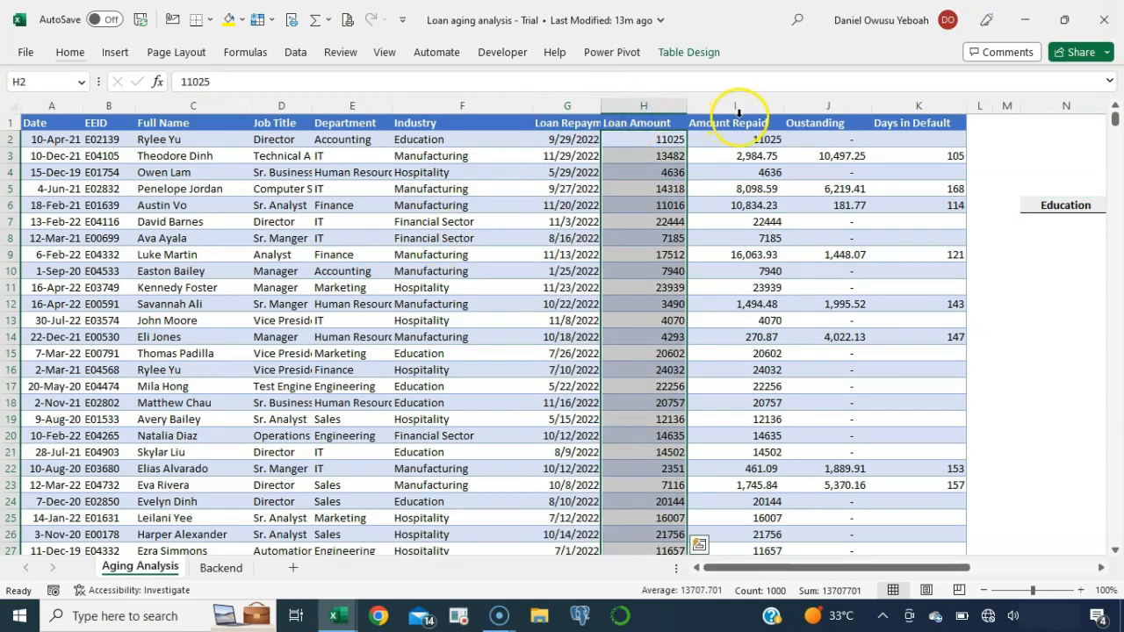
click(737, 113)
click(801, 116)
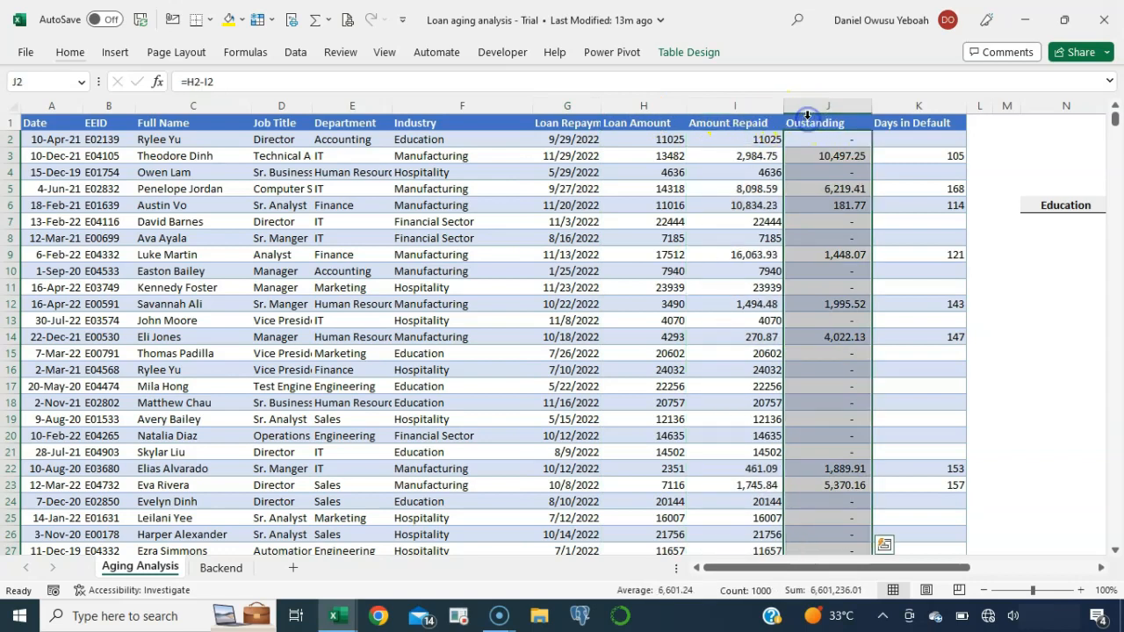
click(889, 114)
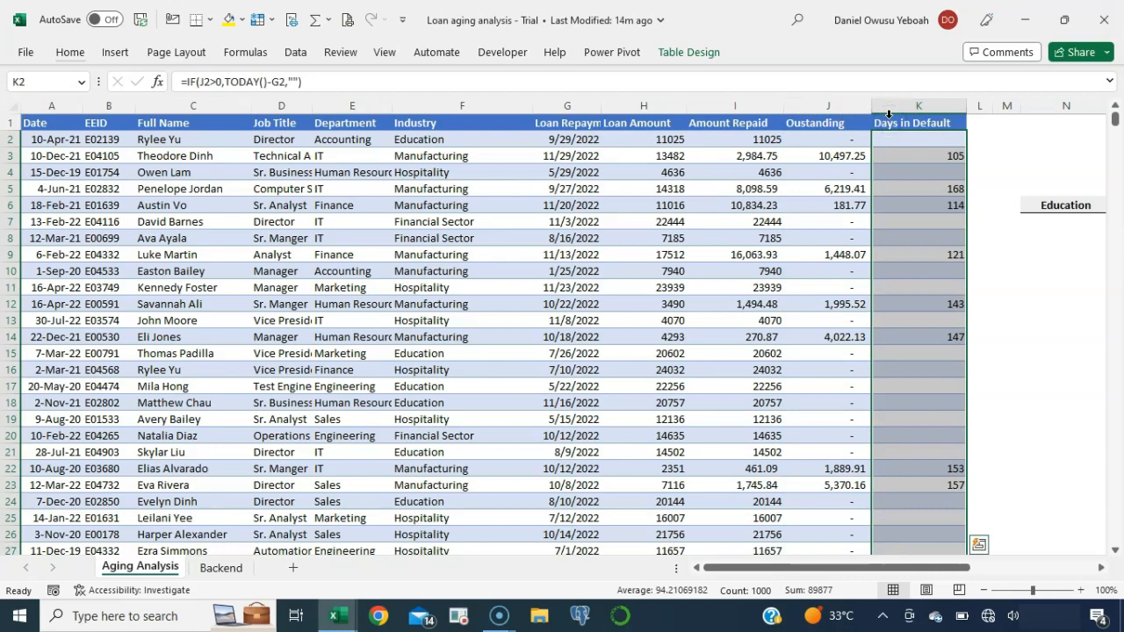
click(916, 290)
scroll(916, 291, right, 6)
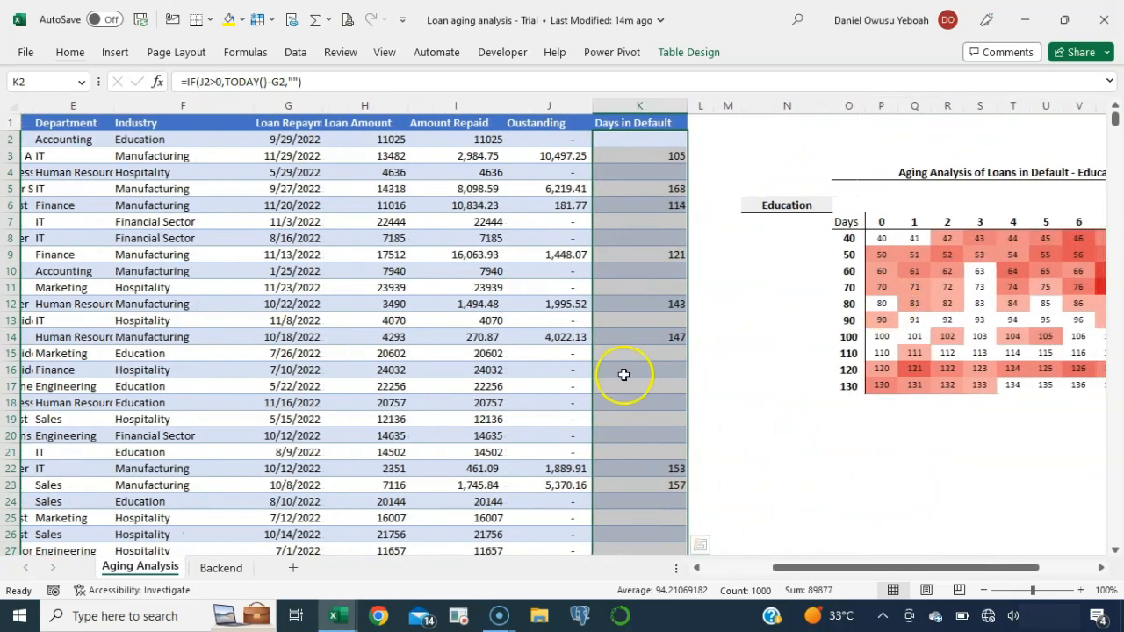
scroll(742, 351, right, 3)
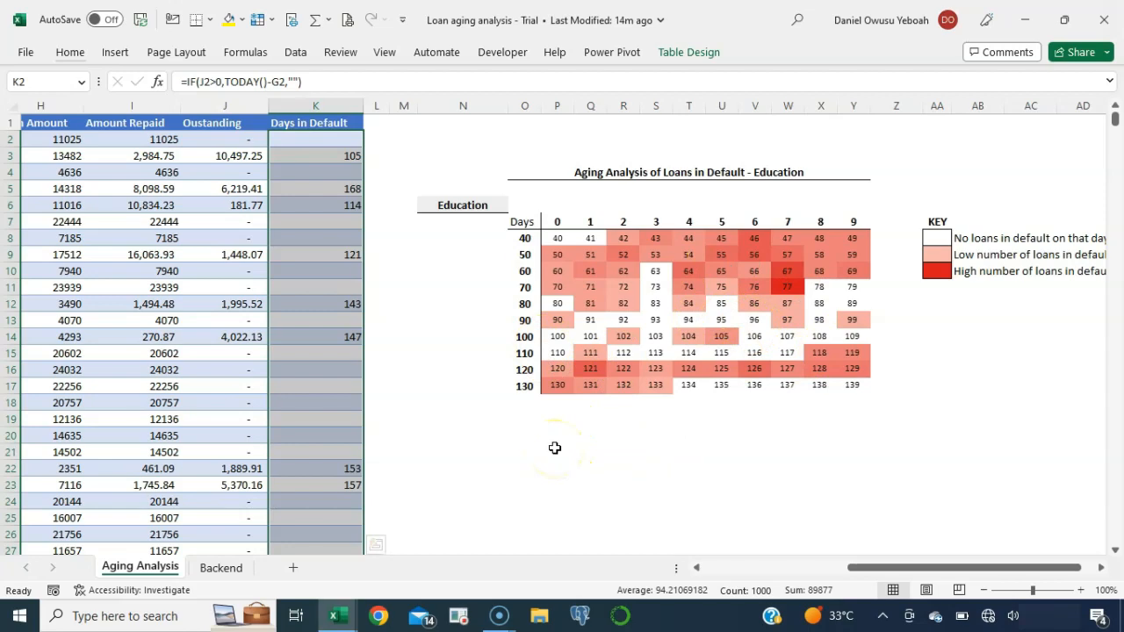
Examine the Backend sheet's unique industry list and the formulas behind the Min, Max and number of rows values
click(221, 568)
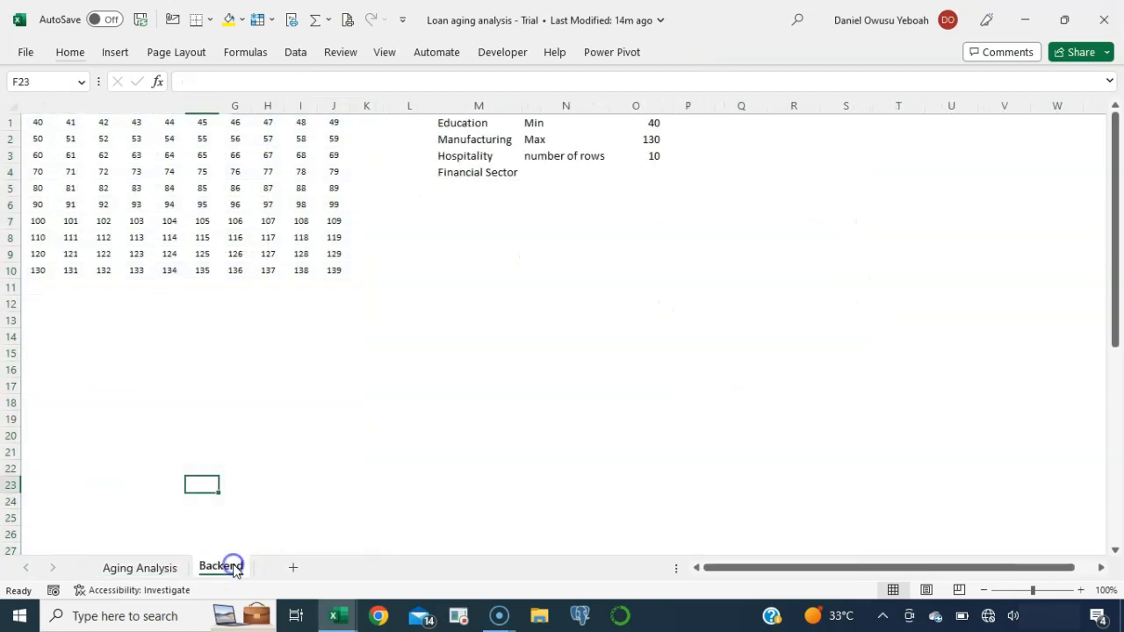
click(460, 125)
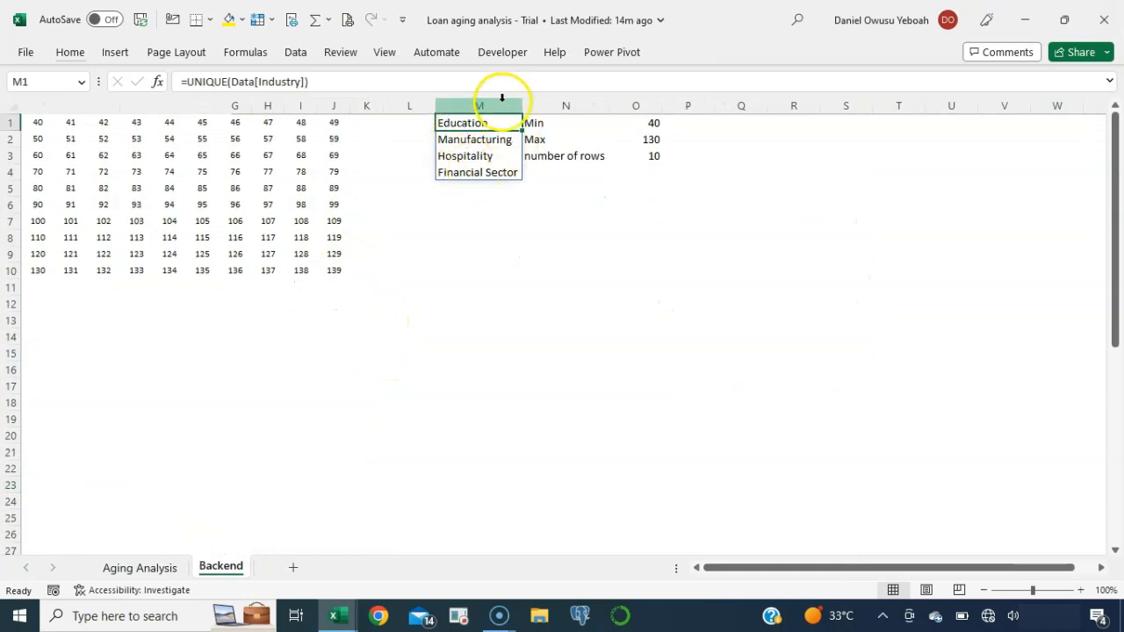
click(562, 123)
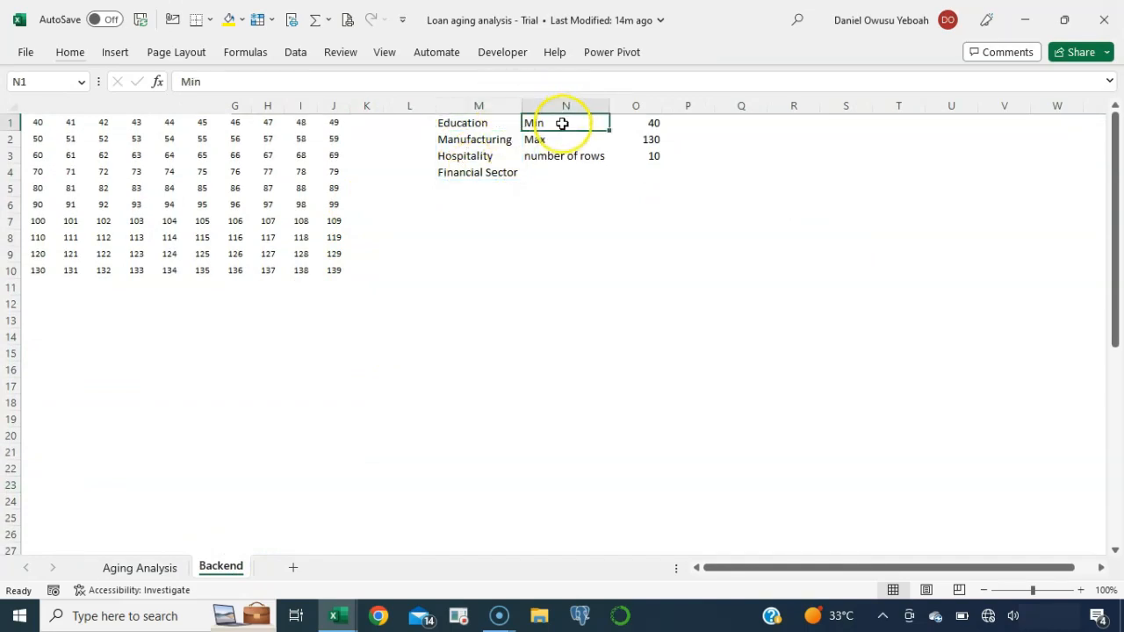
click(642, 124)
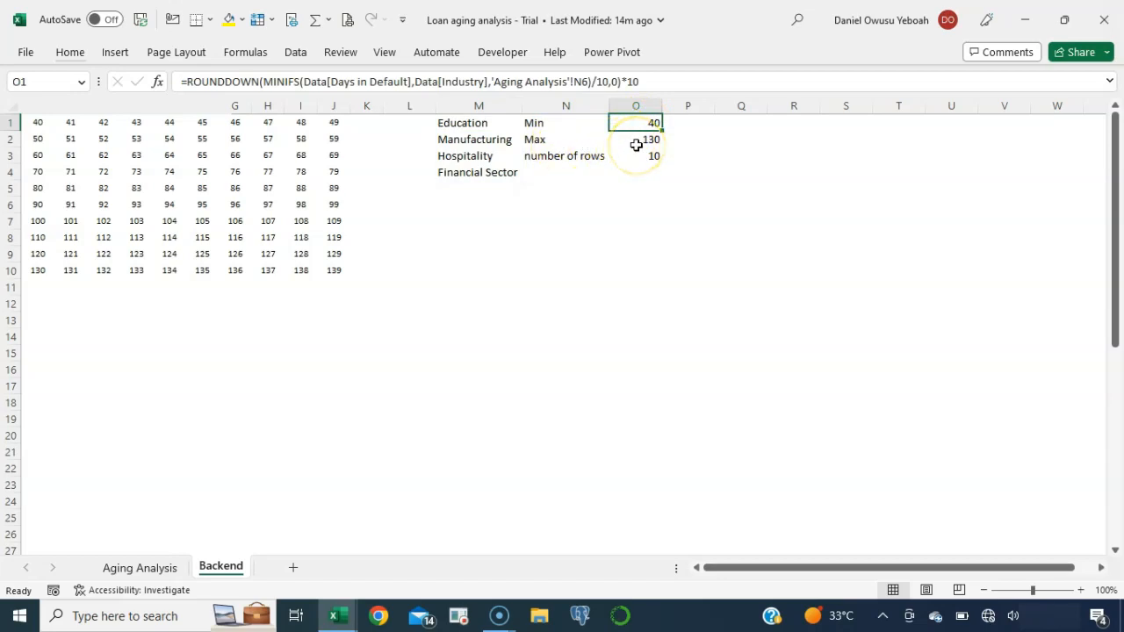
click(637, 145)
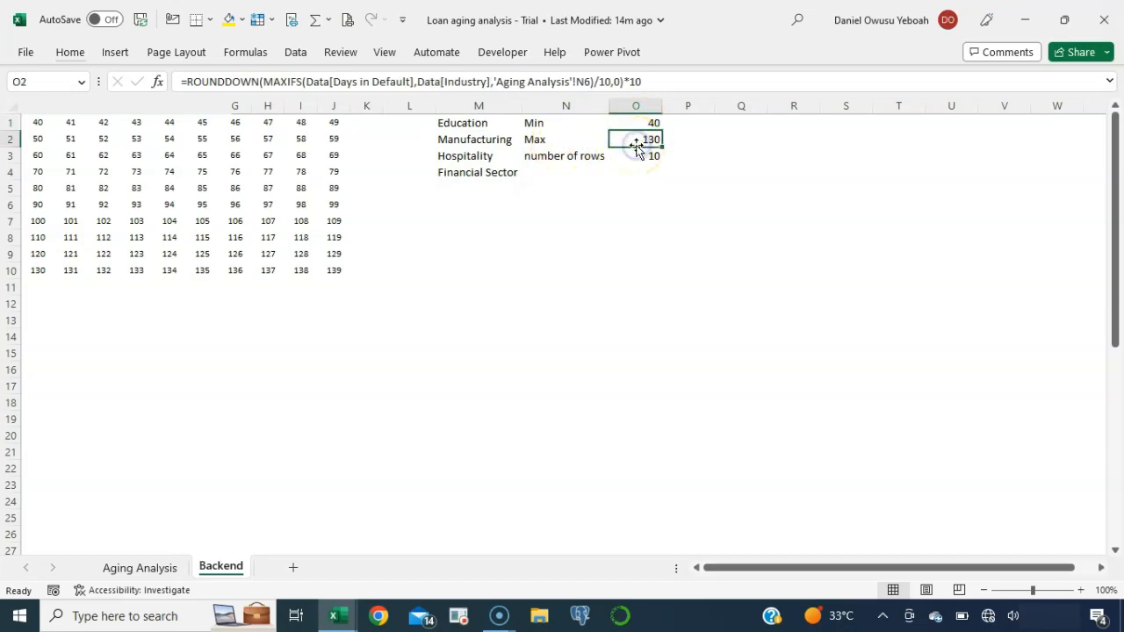
click(650, 159)
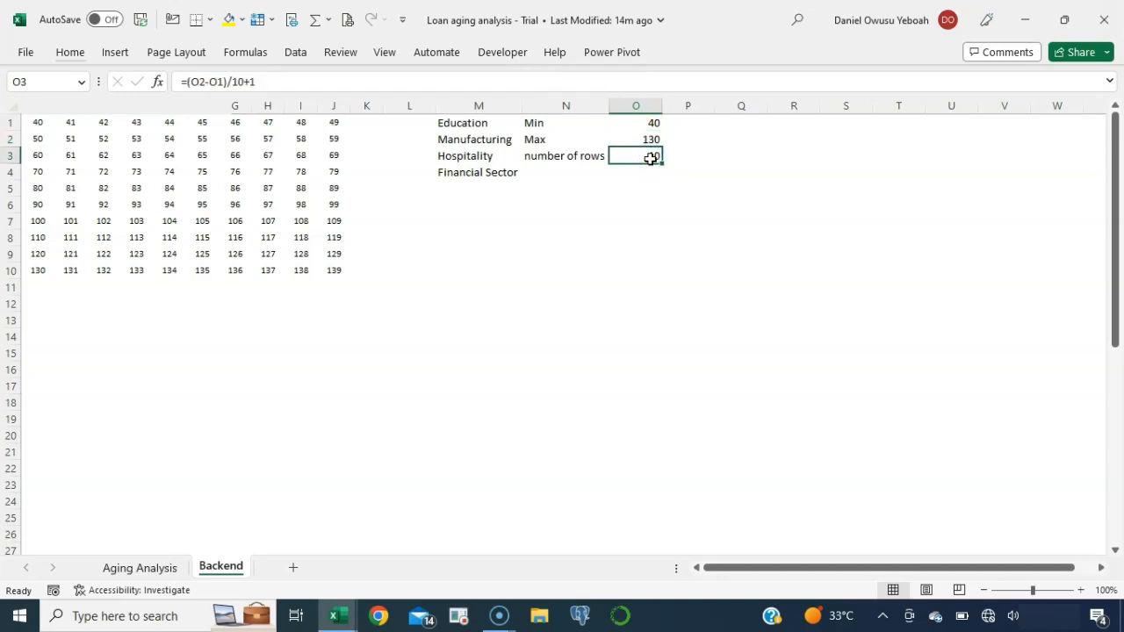
Inspect the linked picture over the Aging Analysis heatmap and its source grid A1:J10 on the Backend sheet
click(168, 568)
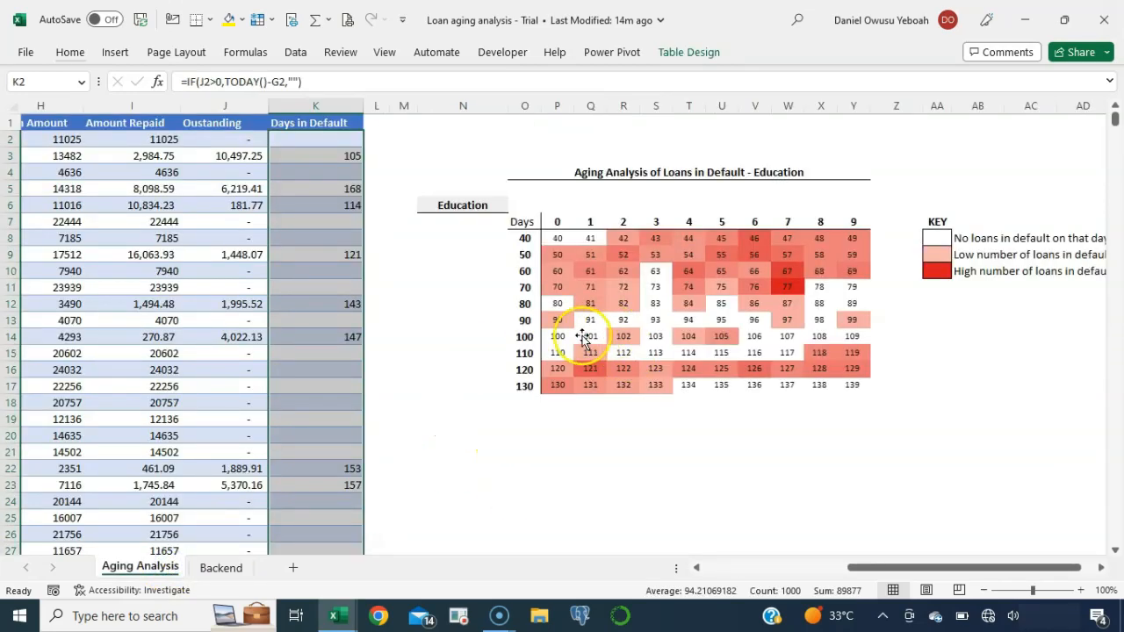
mouse_move(717, 277)
mouse_down()
mouse_move(735, 296)
mouse_move(728, 325)
mouse_move(804, 345)
mouse_move(768, 361)
mouse_move(712, 326)
mouse_move(722, 308)
mouse_move(713, 275)
mouse_up()
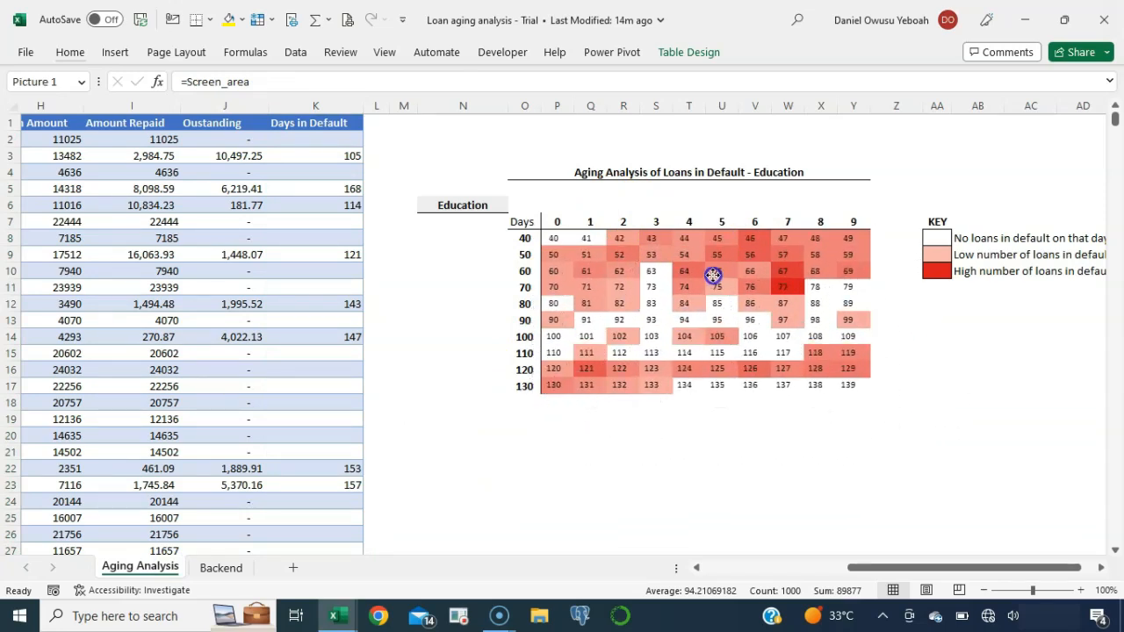
click(208, 567)
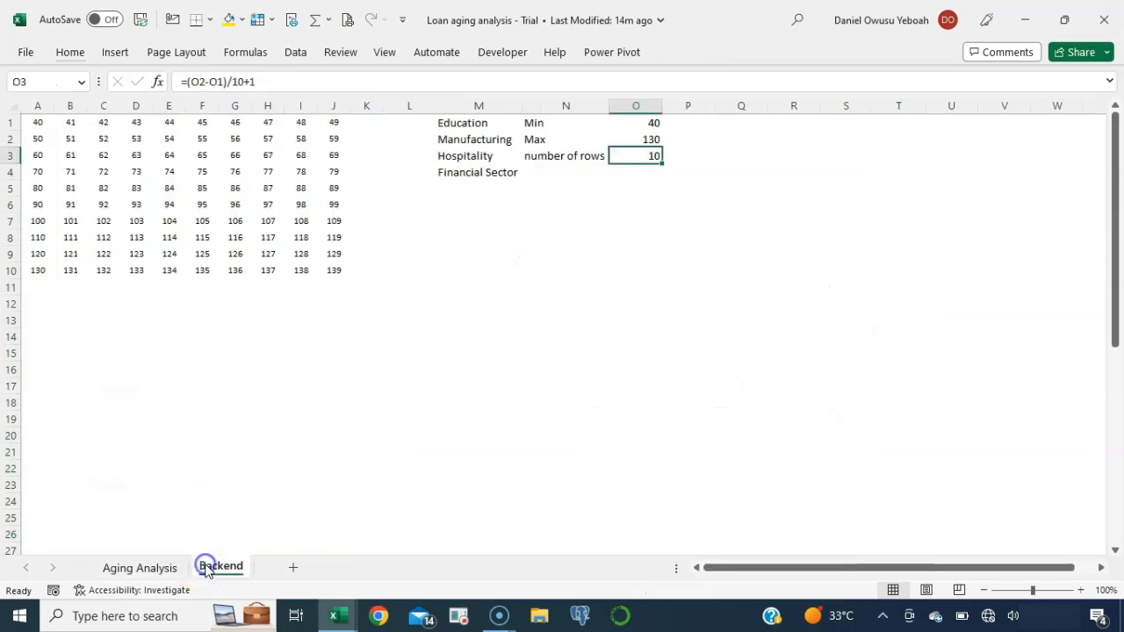
drag(38, 123, 332, 266)
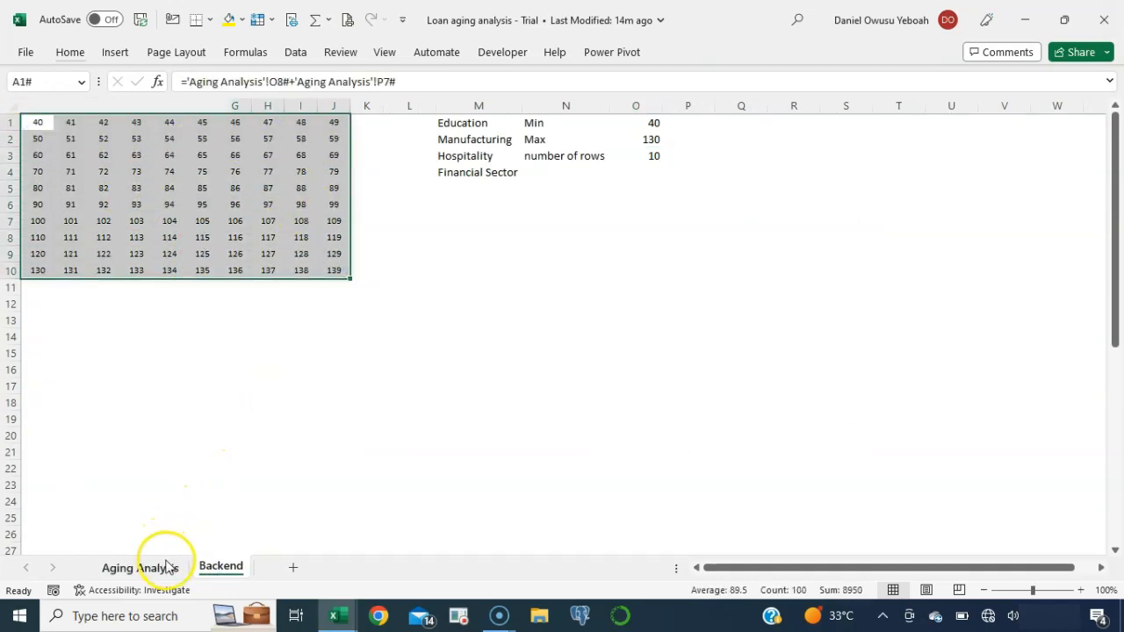
Move the linked day-number picture down off the Aging Analysis heatmap and inspect the COUNTIFS formula in cell P8
click(156, 566)
drag(570, 353, 612, 489)
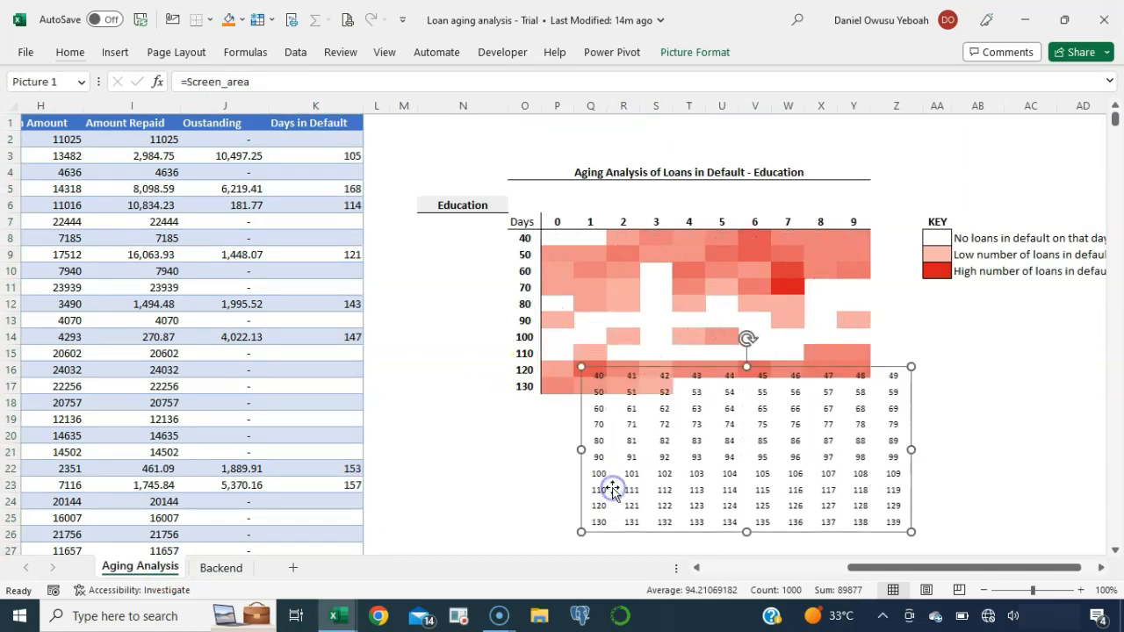
click(562, 239)
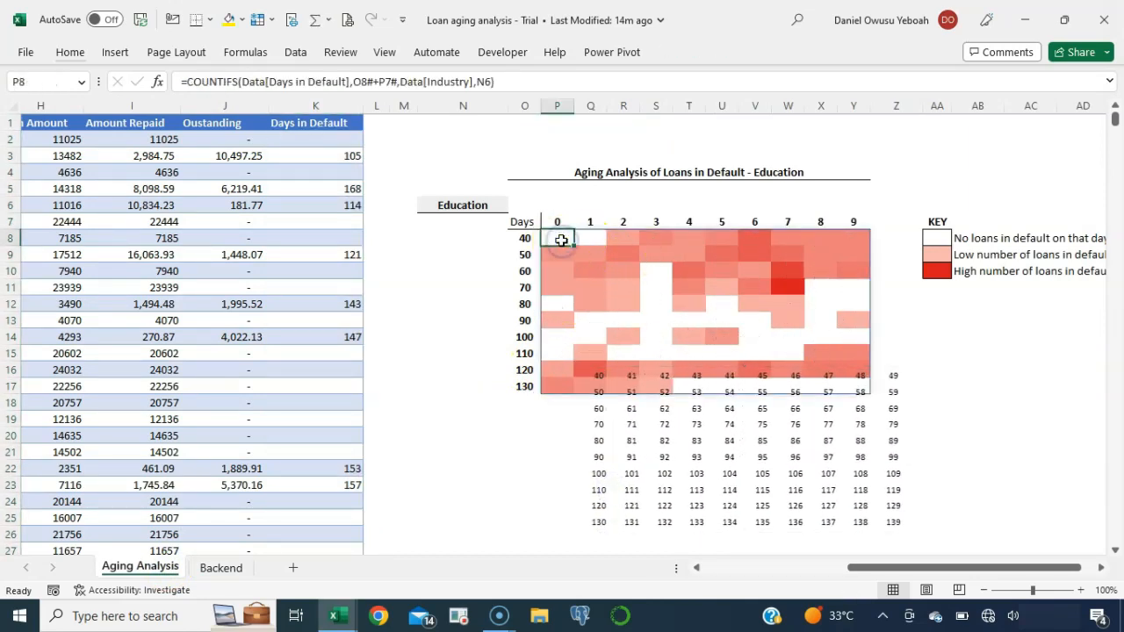
double_click(562, 240)
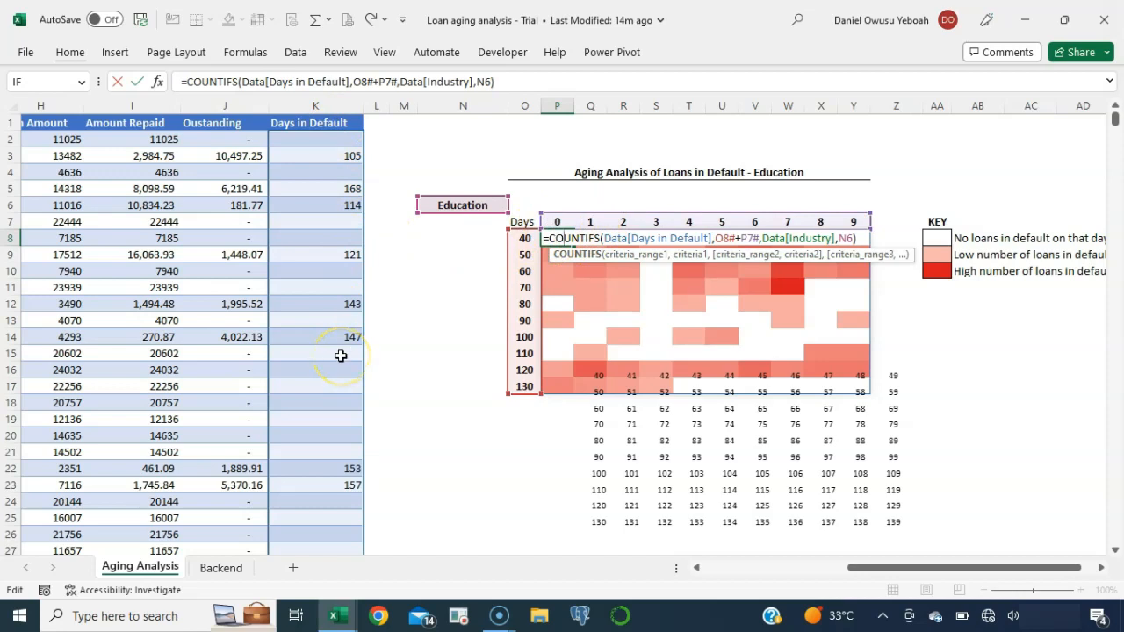
key(ctrl+Return)
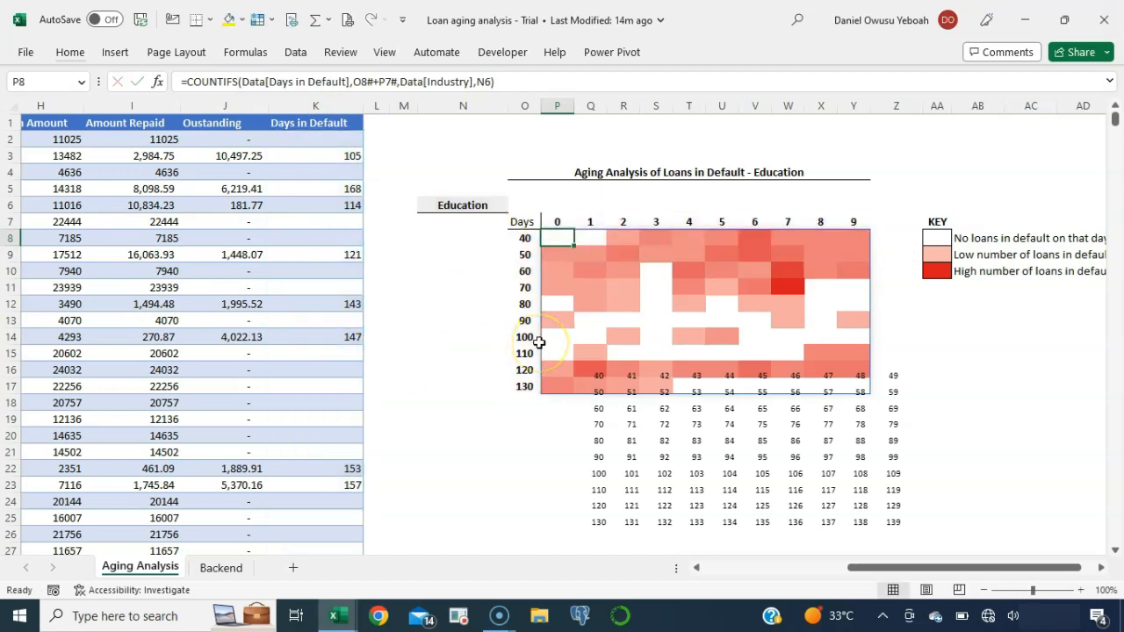
Apply the General number format to the heatmap range P8:Y17 and move the linked picture completely clear below the table
key(shift+Right)
key(shift+Right)
key(shift+Right)
key(shift+Right)
key(shift+Right)
key(shift+Right)
key(shift+Right)
key(shift+Right)
key(shift+Right)
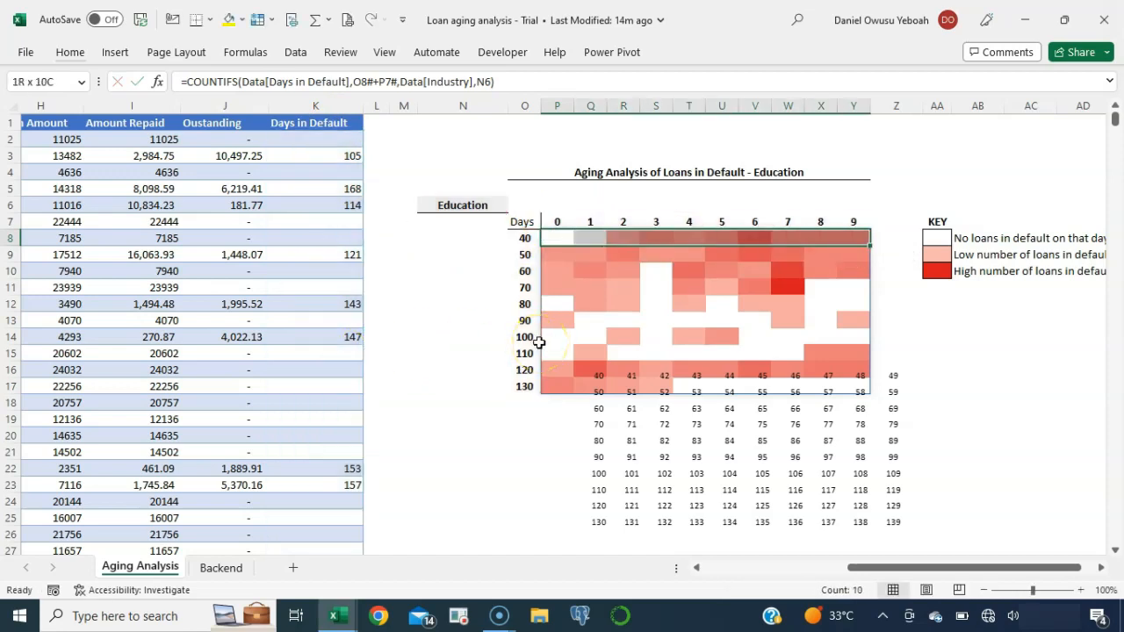
key(ctrl+shift+Down)
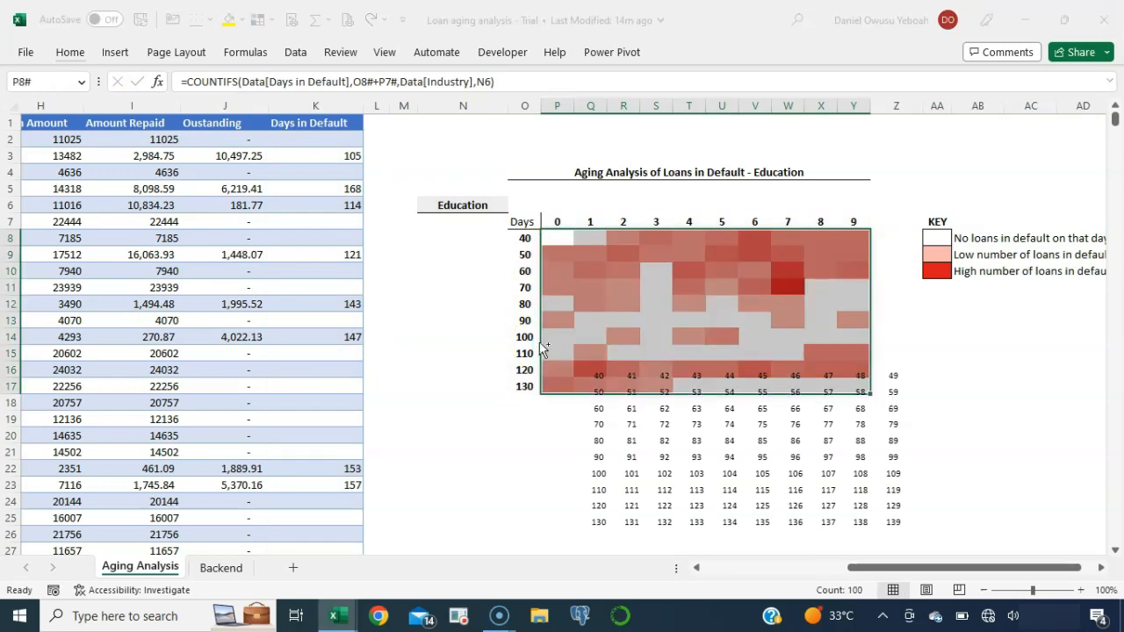
key(ctrl+1)
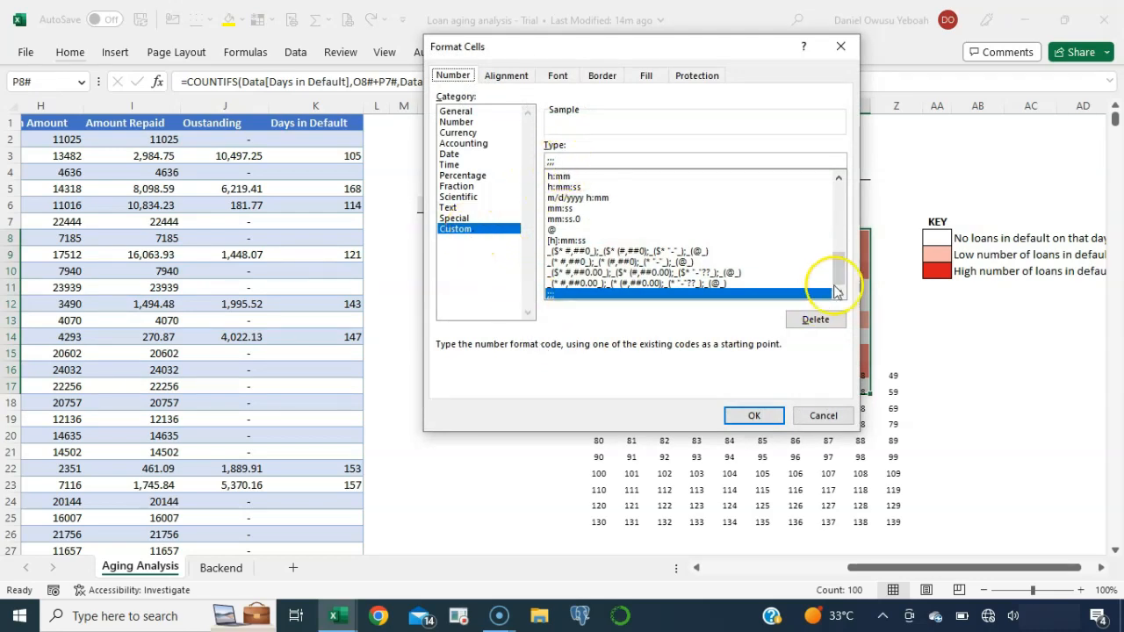
drag(837, 284, 840, 195)
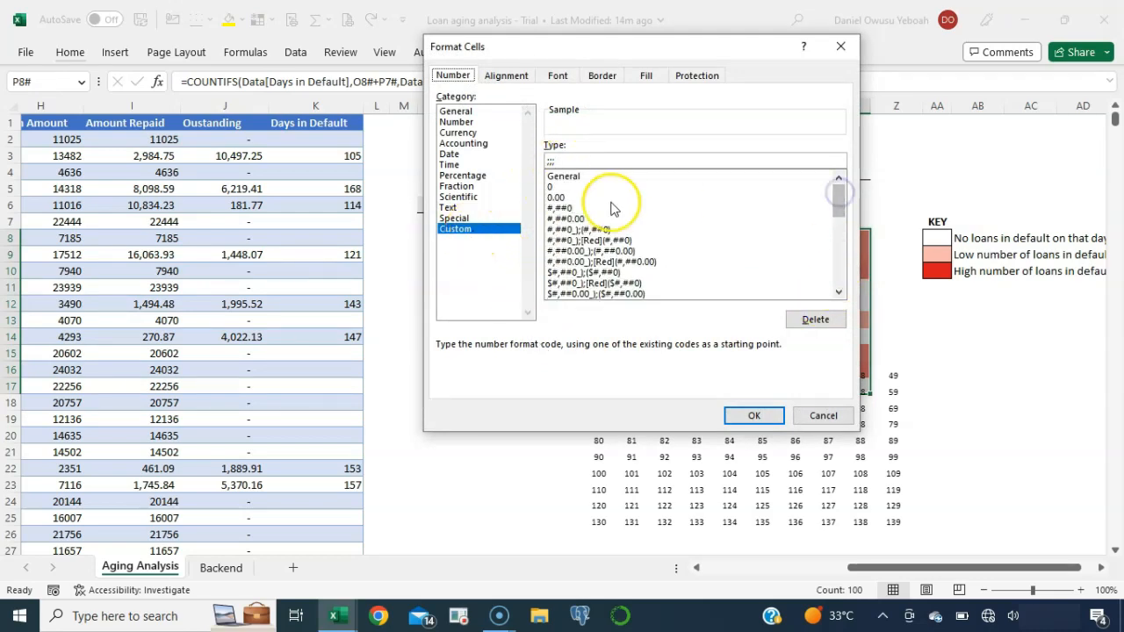
click(563, 176)
click(753, 415)
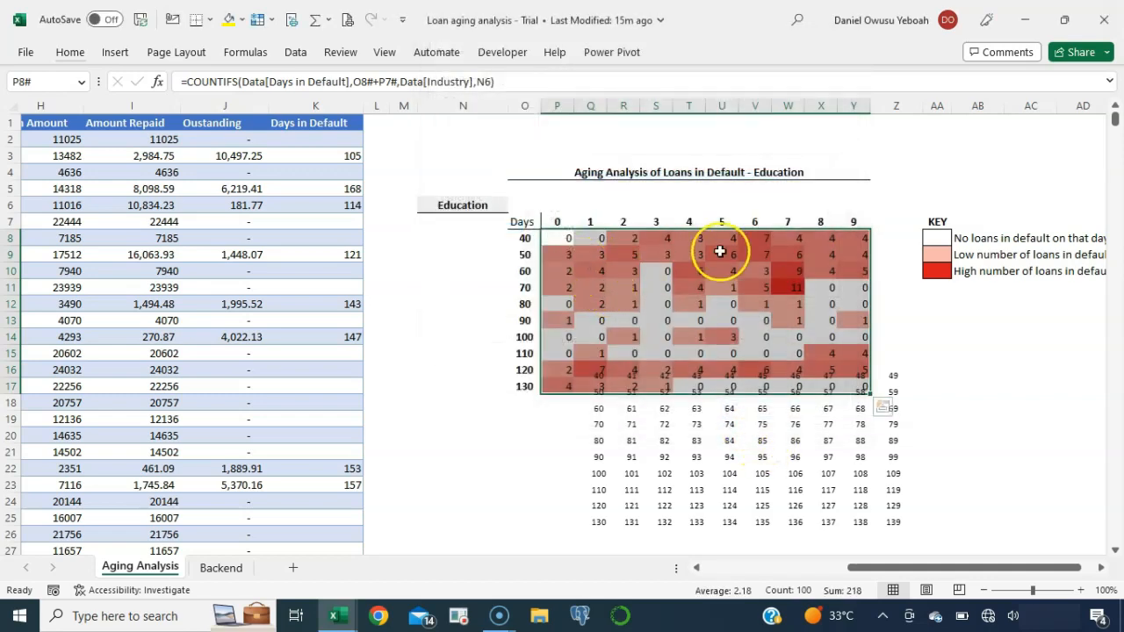
drag(659, 393, 664, 442)
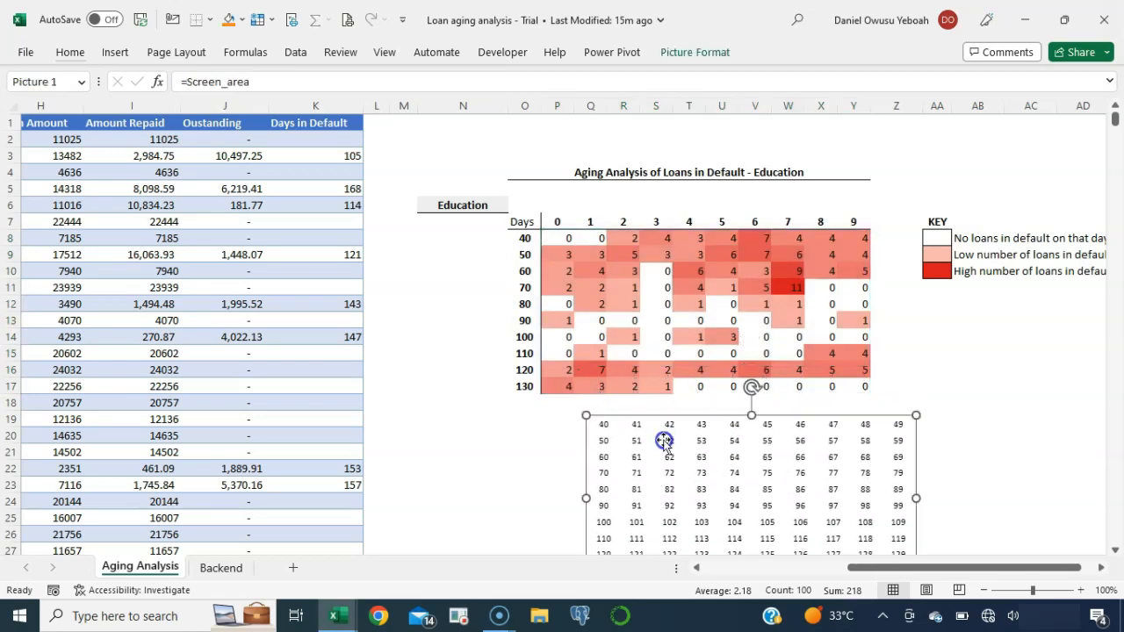
Move the linked day-number picture from below the table back over the heatmap cells P8:Y17
click(794, 290)
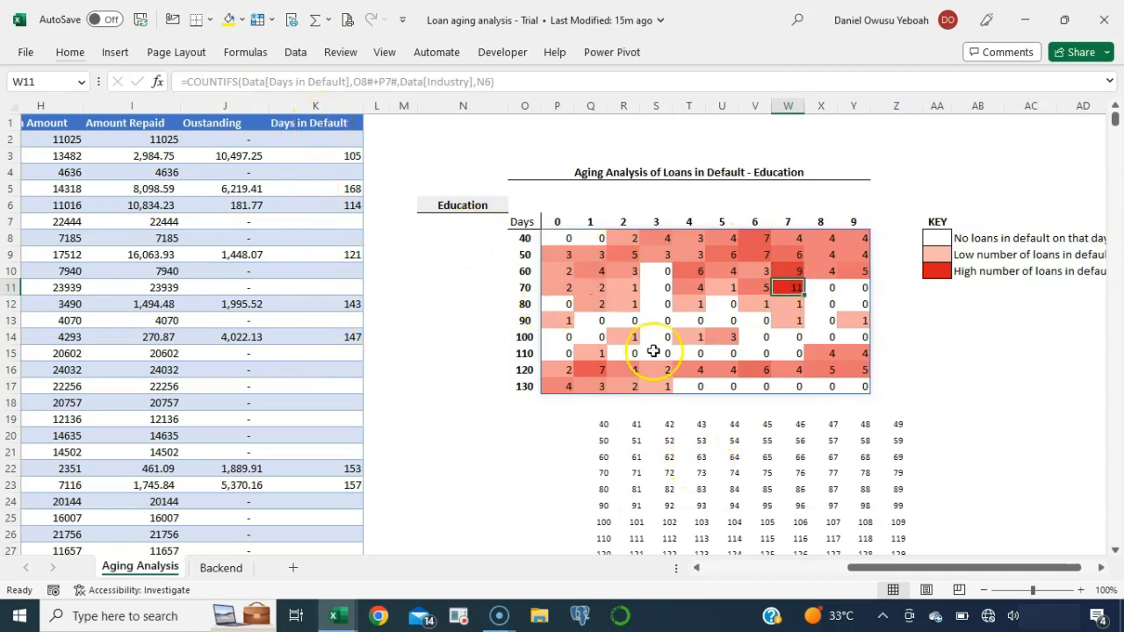
drag(723, 442, 691, 255)
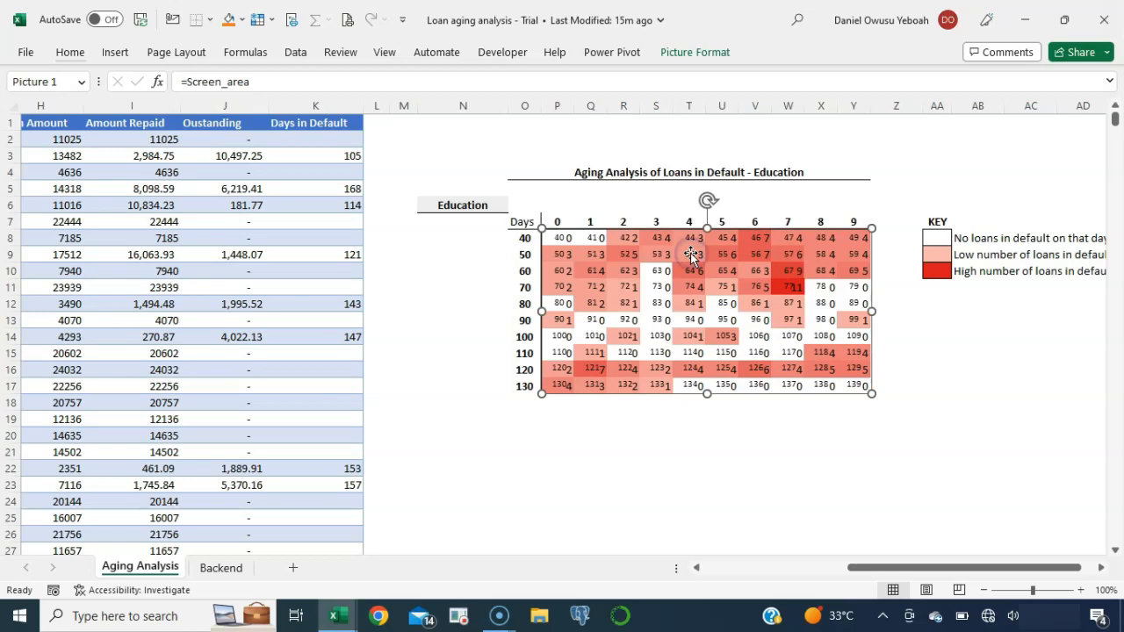
key(ctrl+z)
key(ctrl+z)
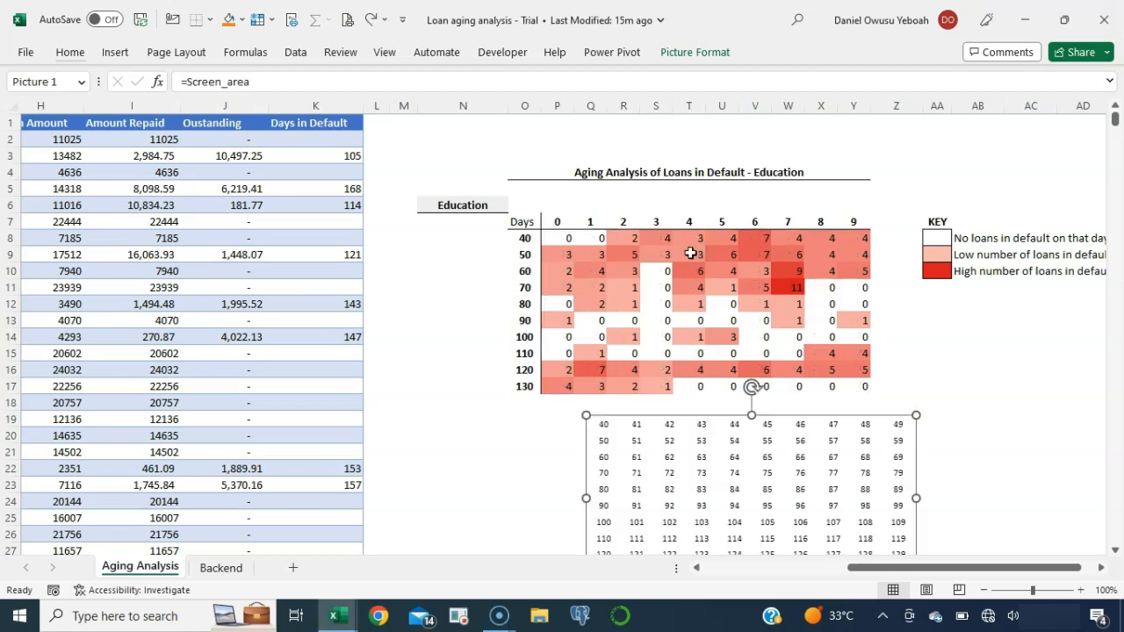
key(ctrl+y)
click(643, 430)
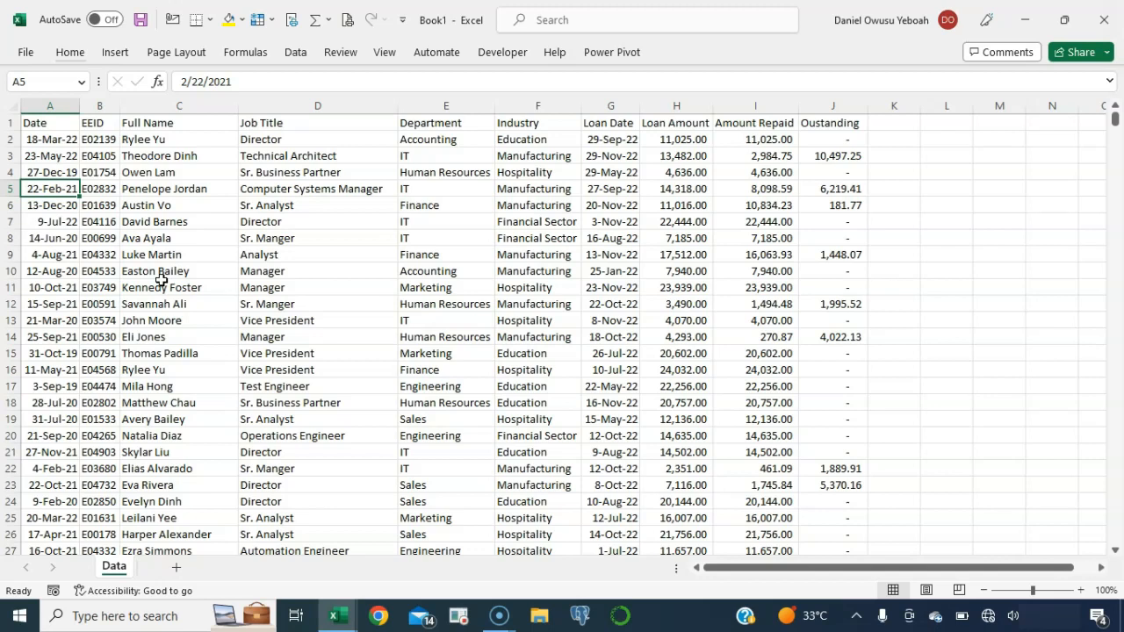
Convert the loan data range A1:J1001 in Book1 into a table with headers and name it Loans
click(221, 341)
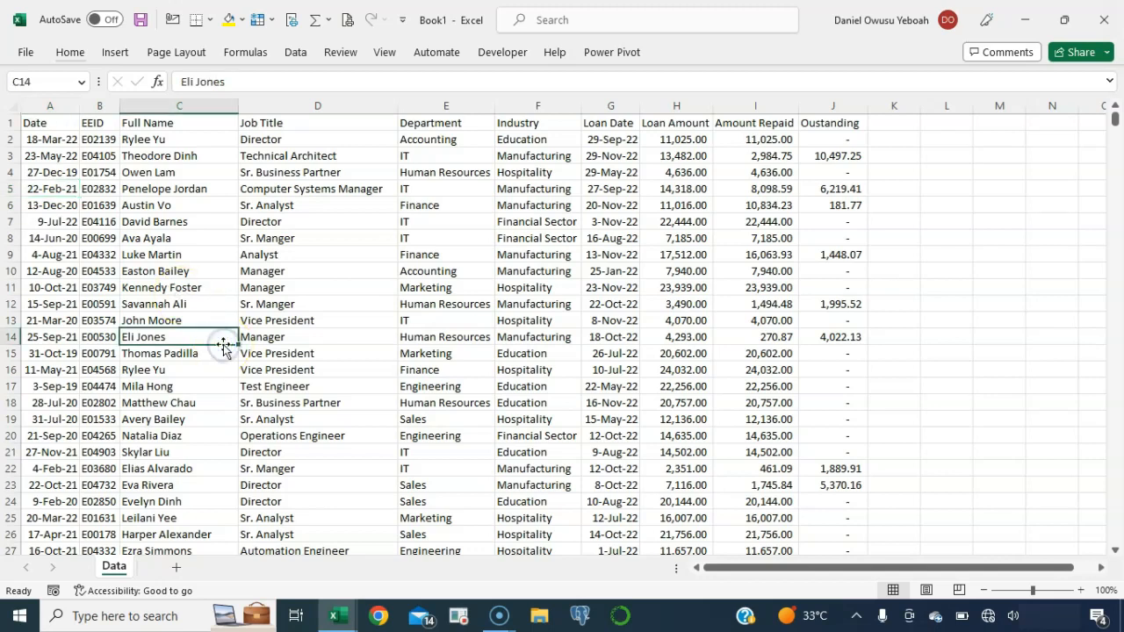
key(ctrl+t)
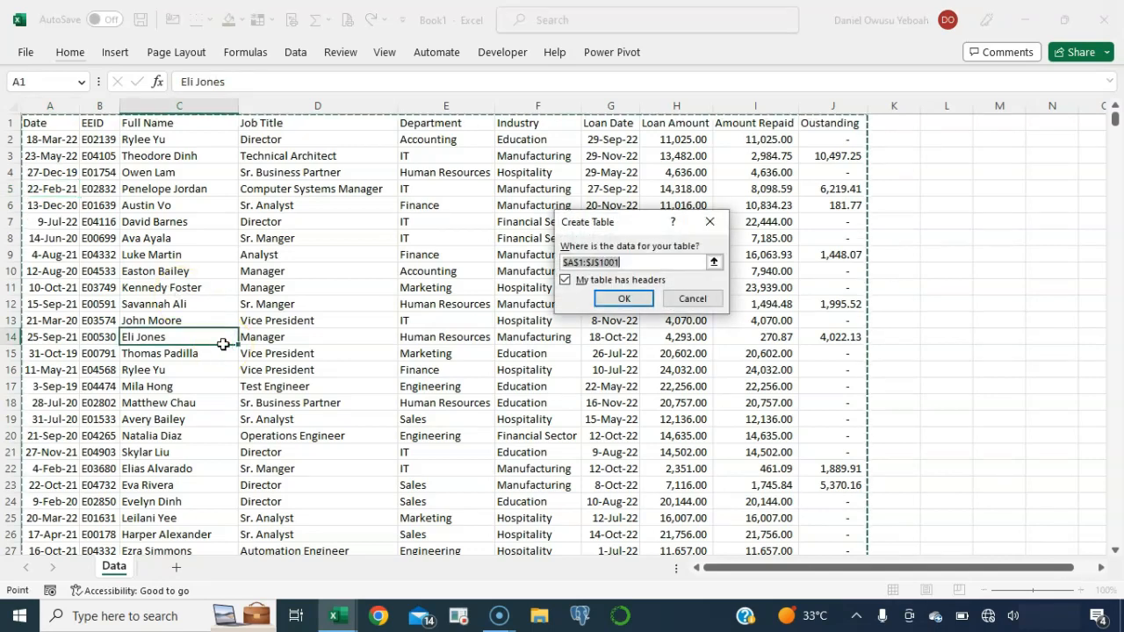
click(639, 301)
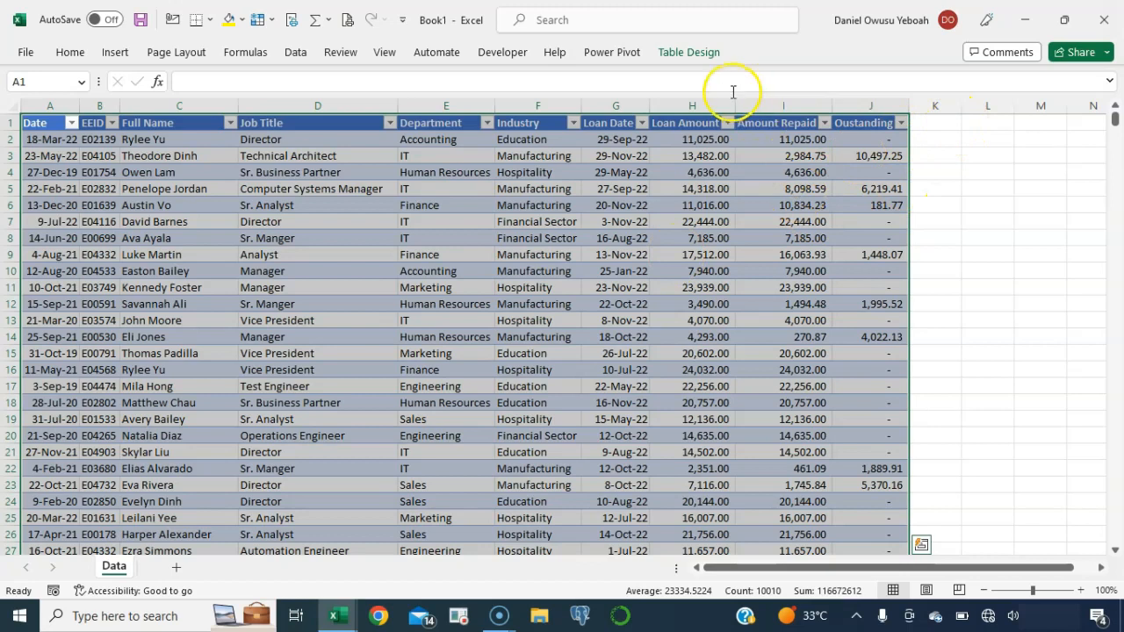
click(686, 52)
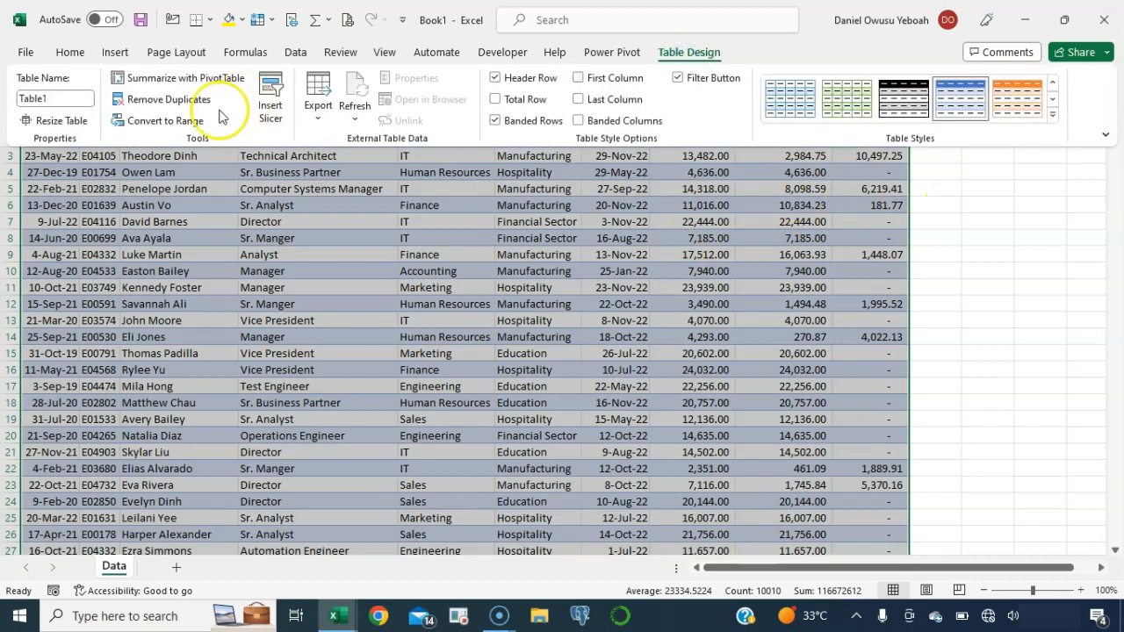
click(71, 99)
text(Loans)
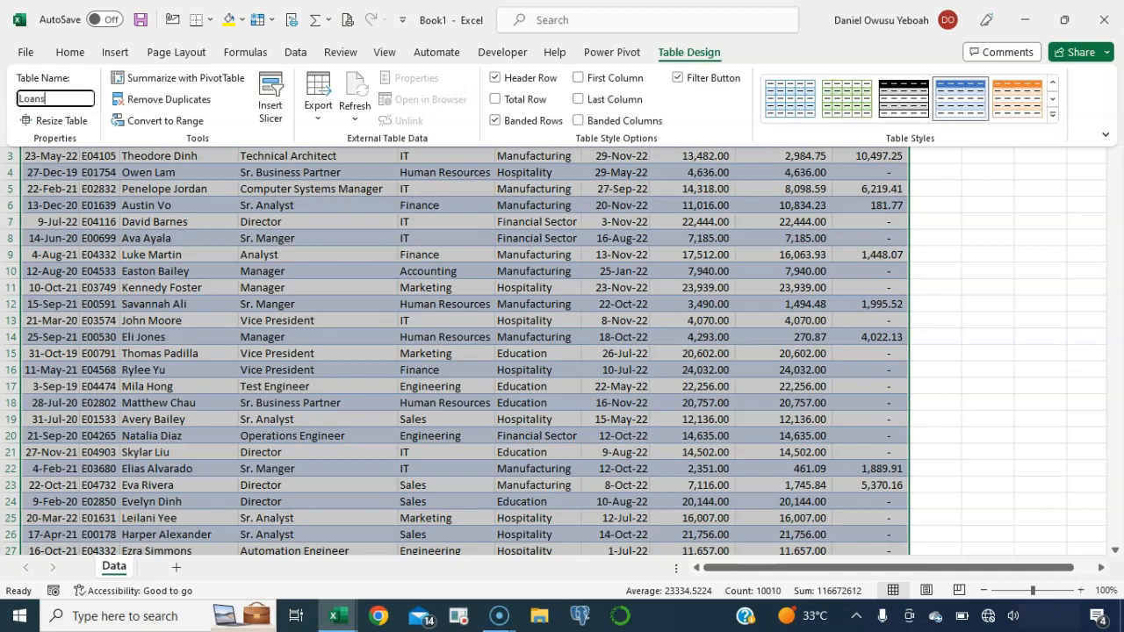
click(233, 193)
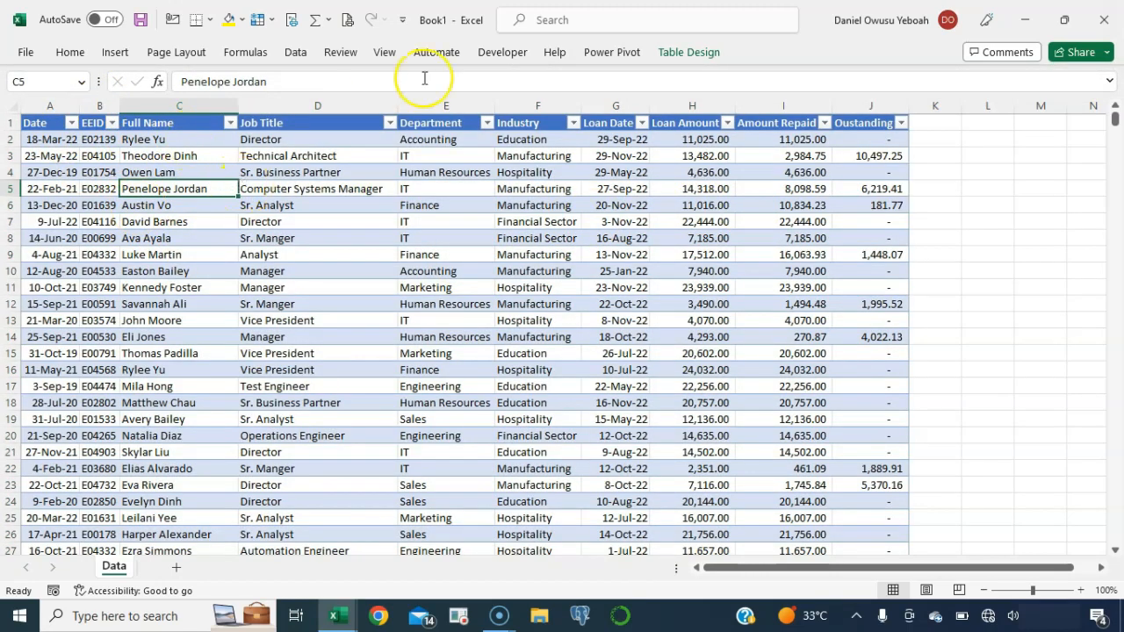
Add a column headed Days in Default in K1, directly after the Oustanding column
click(937, 126)
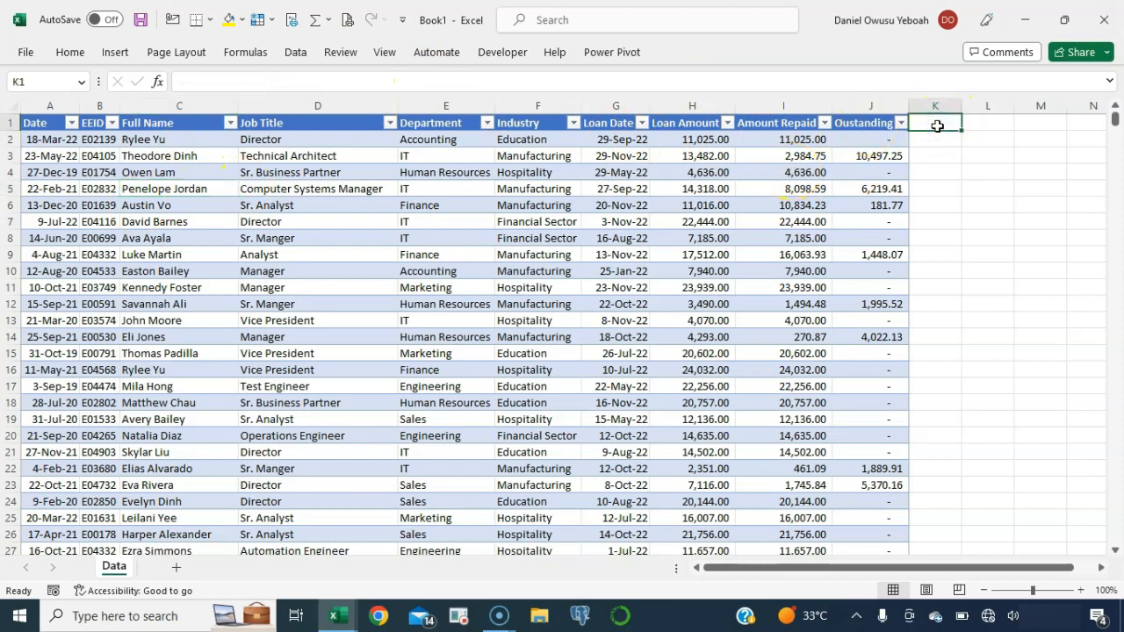
text(Days in Default)
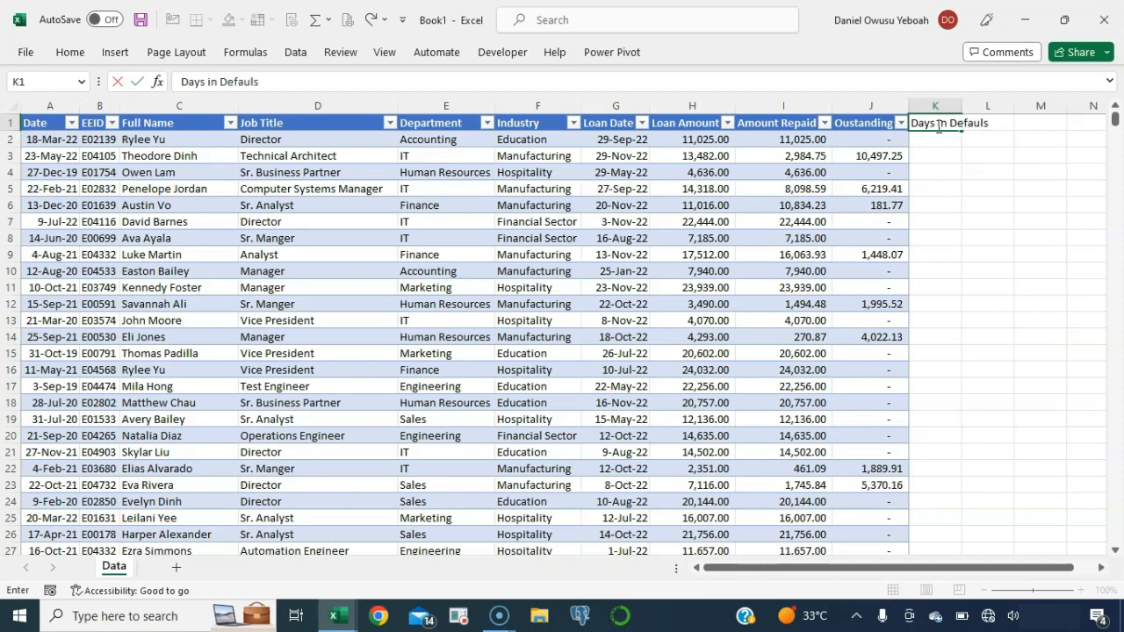
key(Return)
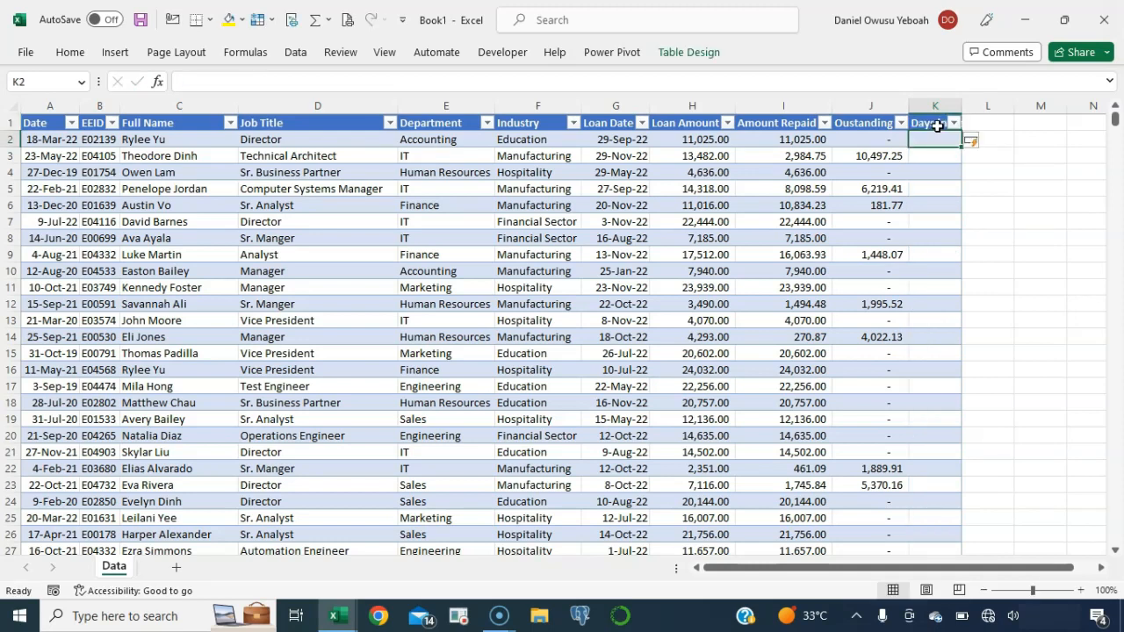
click(1008, 137)
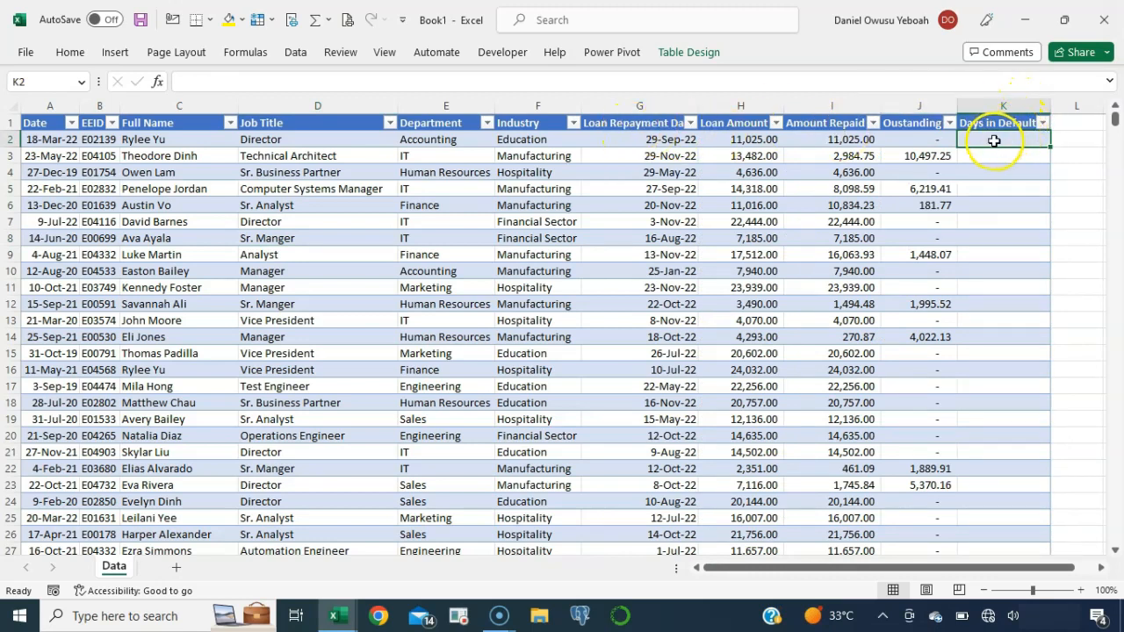
scroll(402, 123, right, 3)
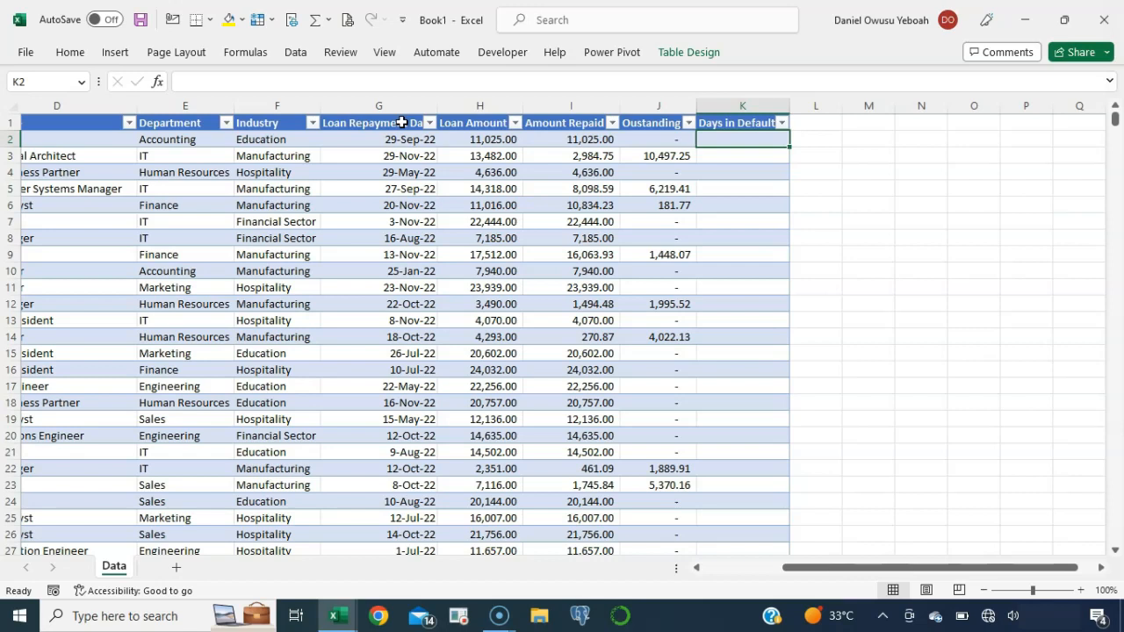
text(=)
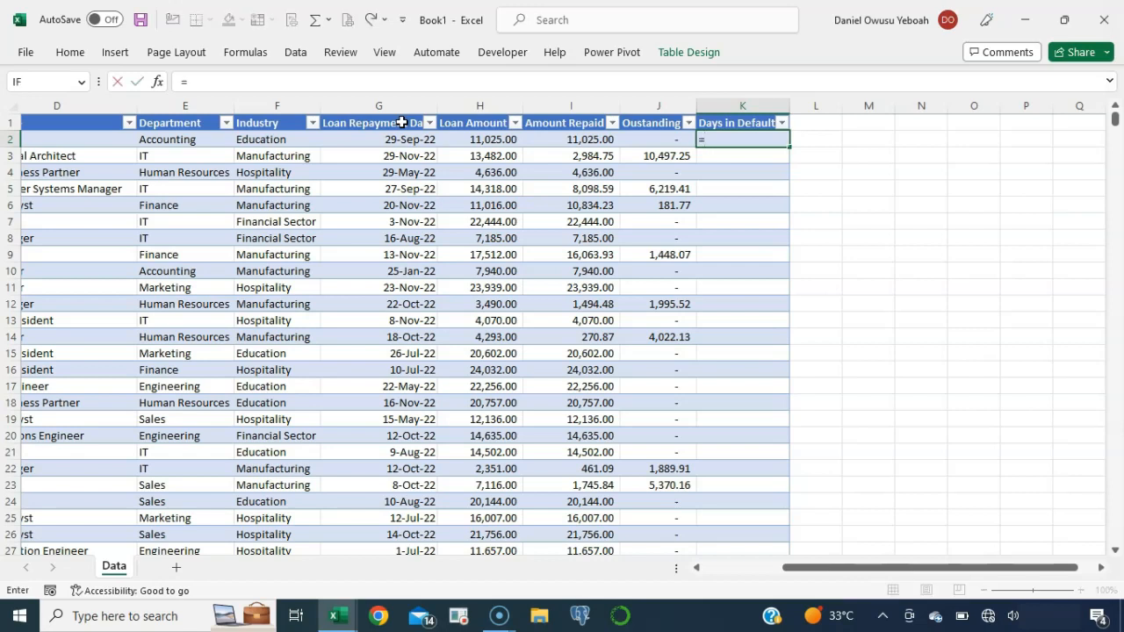
text(IF()
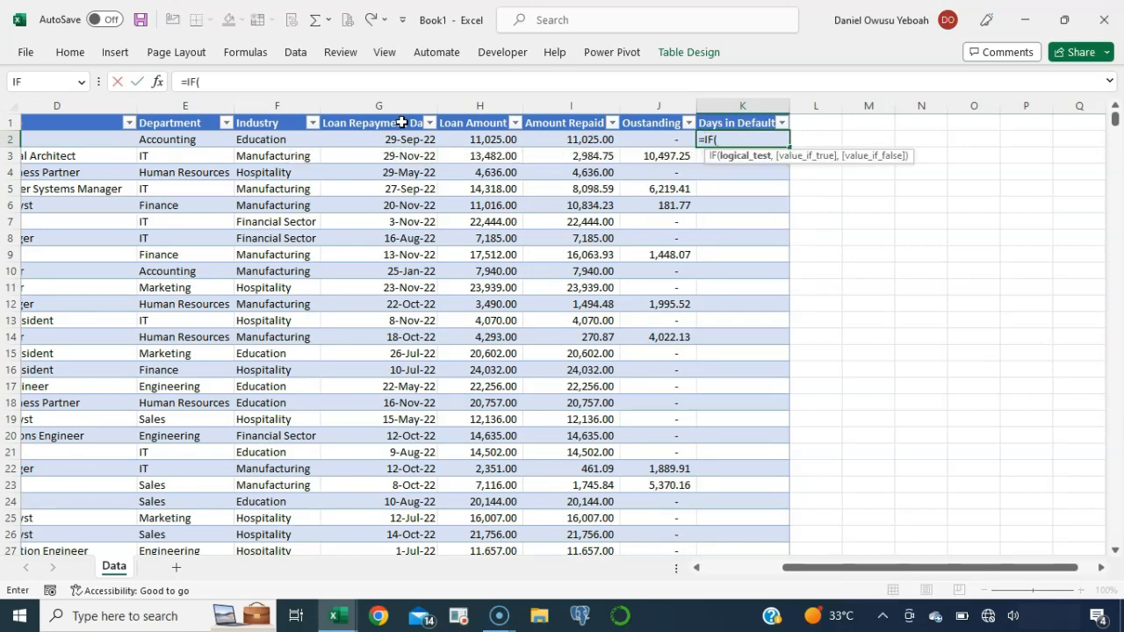
click(643, 141)
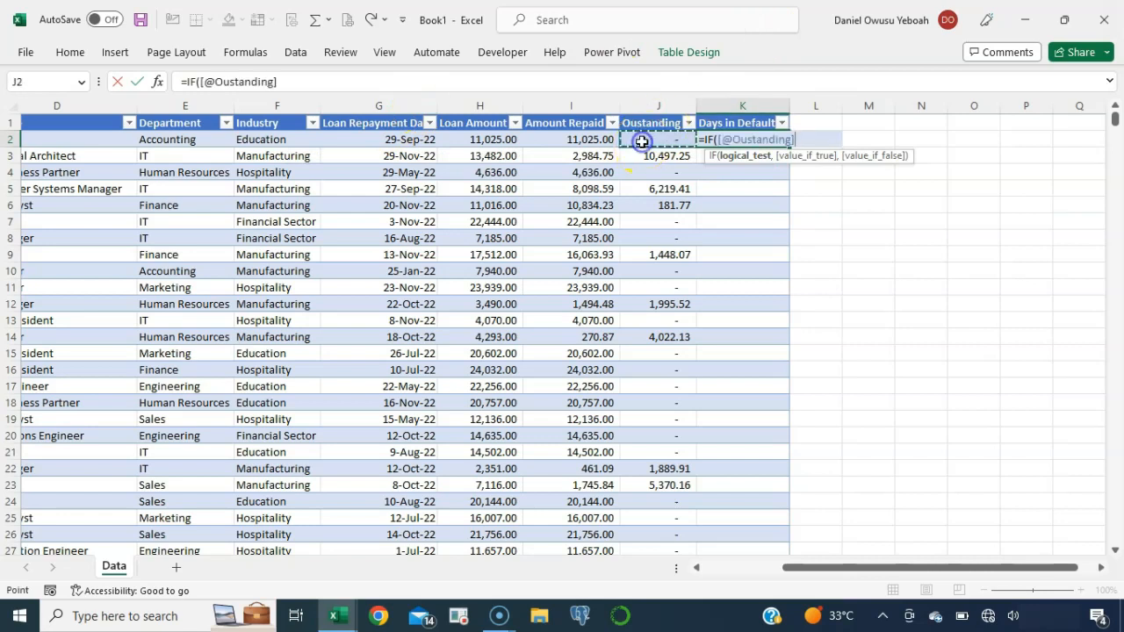
text(>)
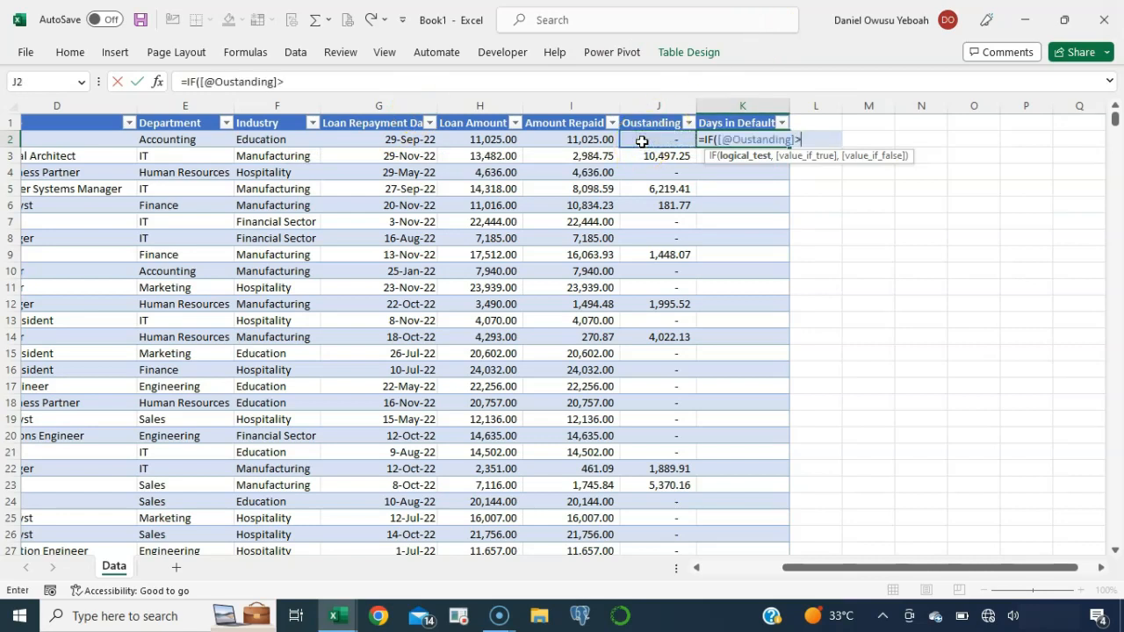
text(0,)
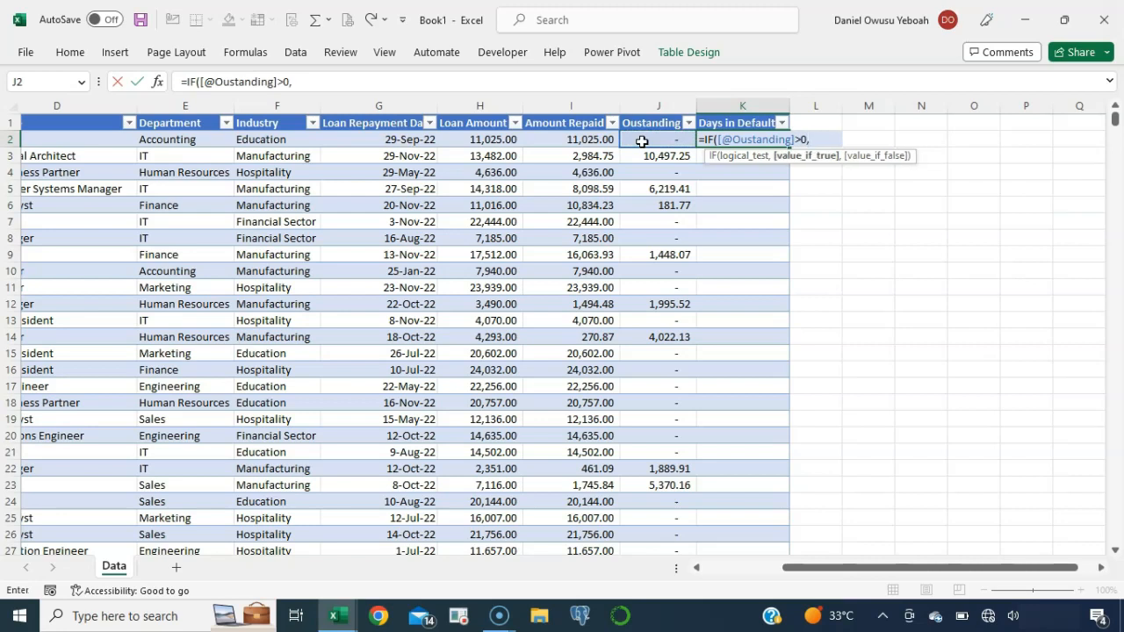
text(toda)
key(Tab)
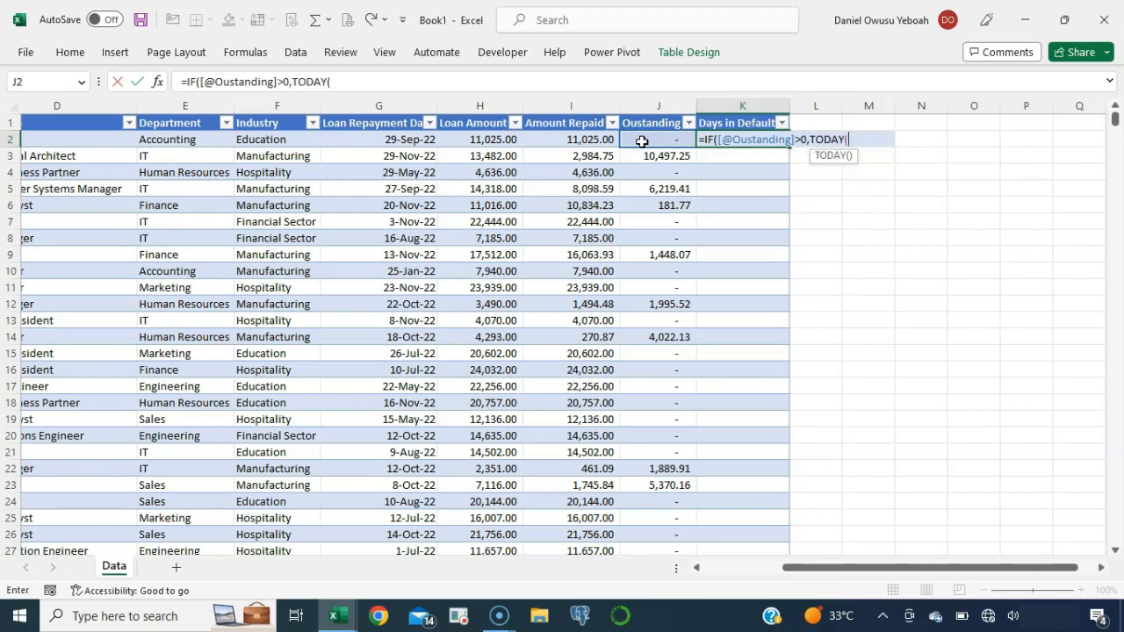
text()-)
click(384, 140)
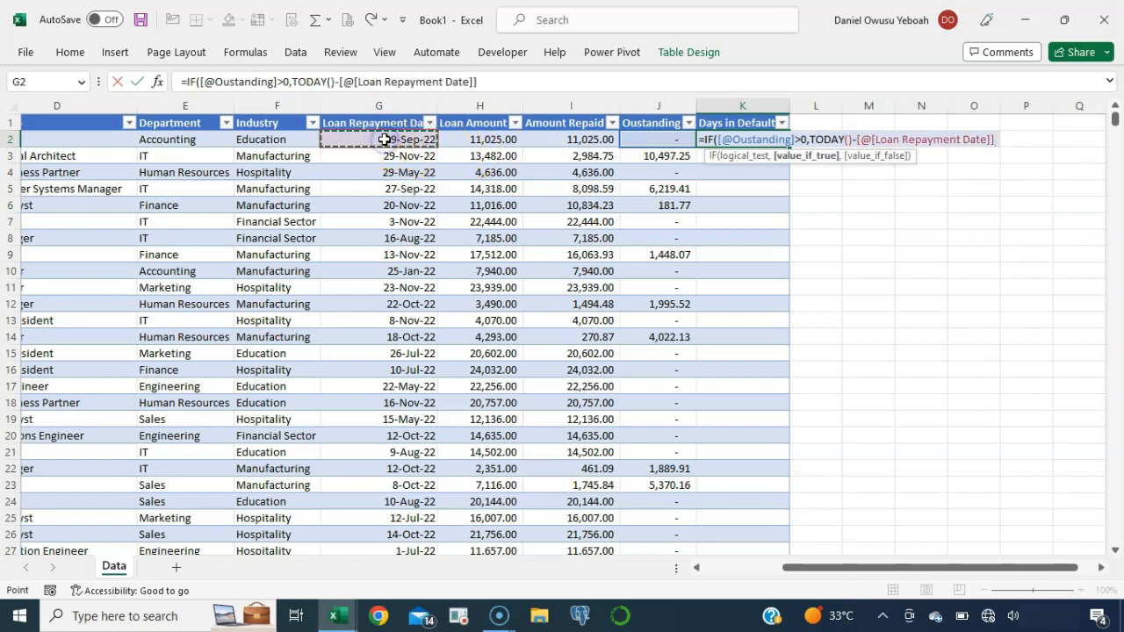
text())
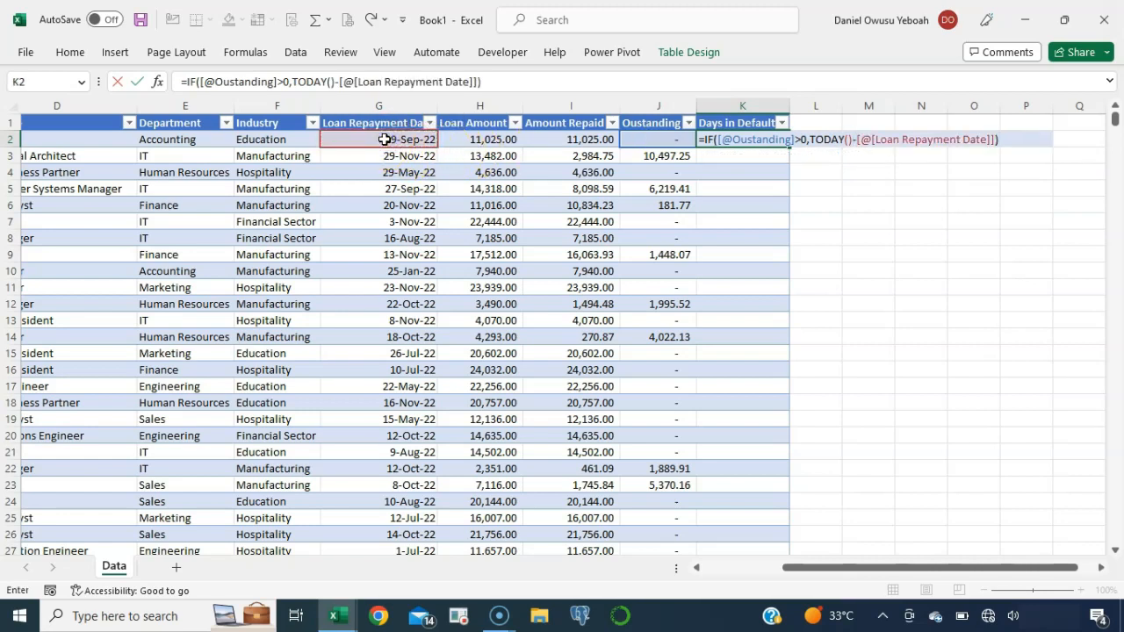
key(BackSpace)
text(,)
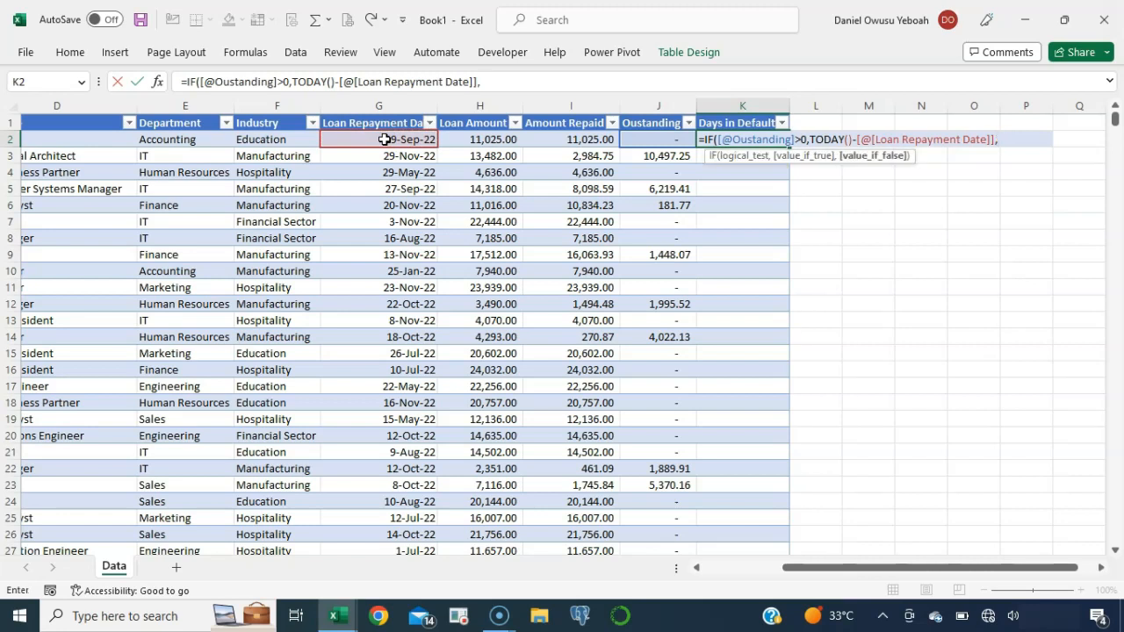
text(0))
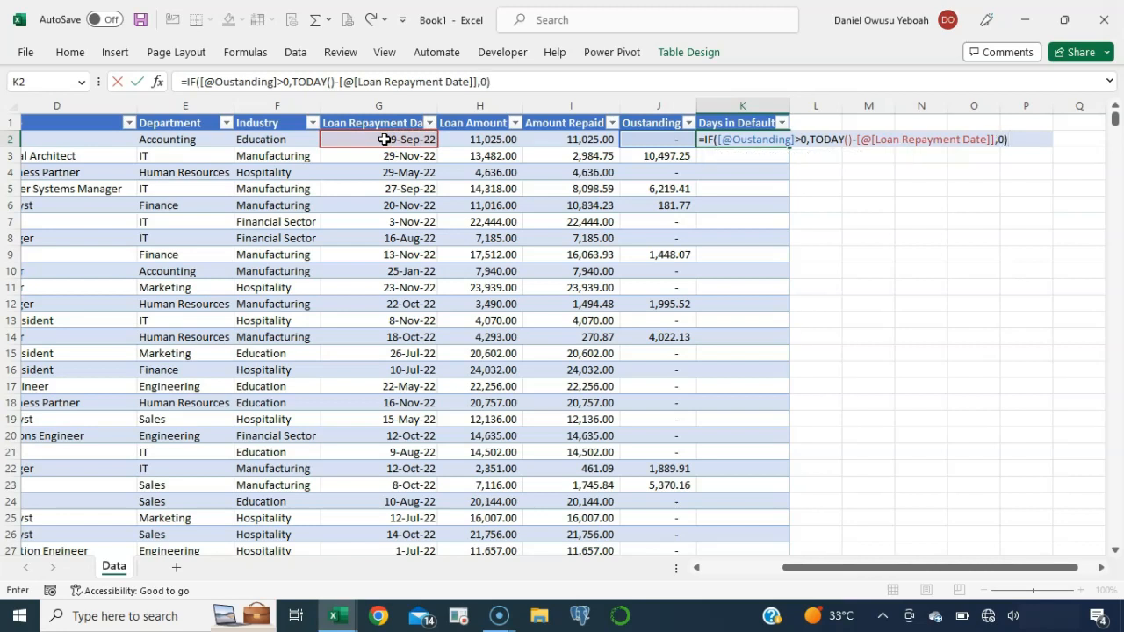
key(Return)
double_click(744, 140)
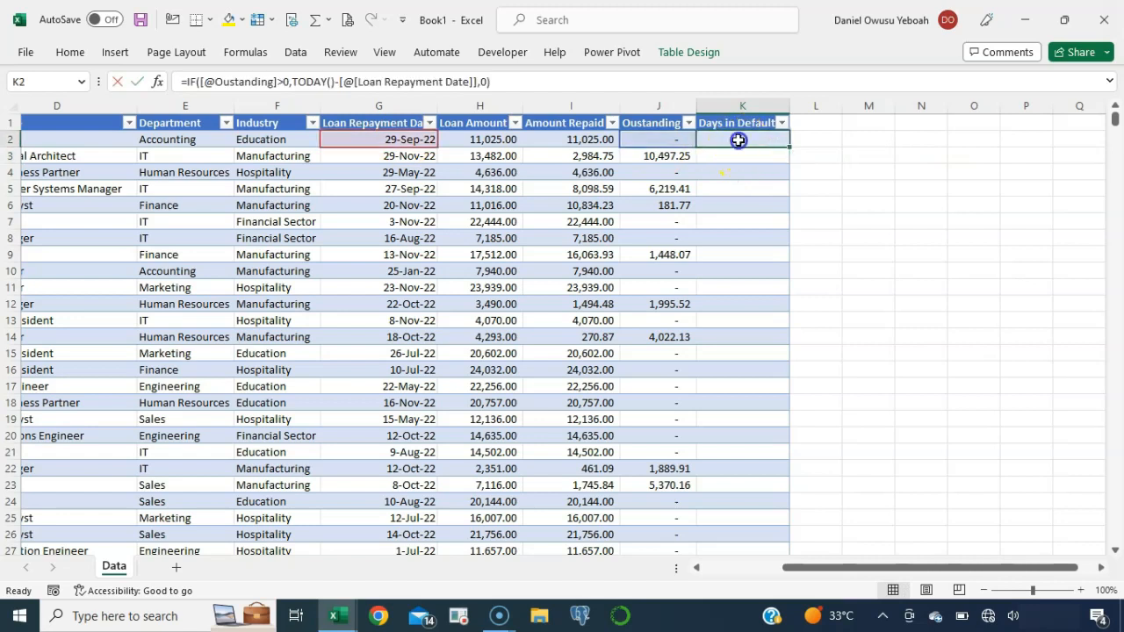
click(706, 140)
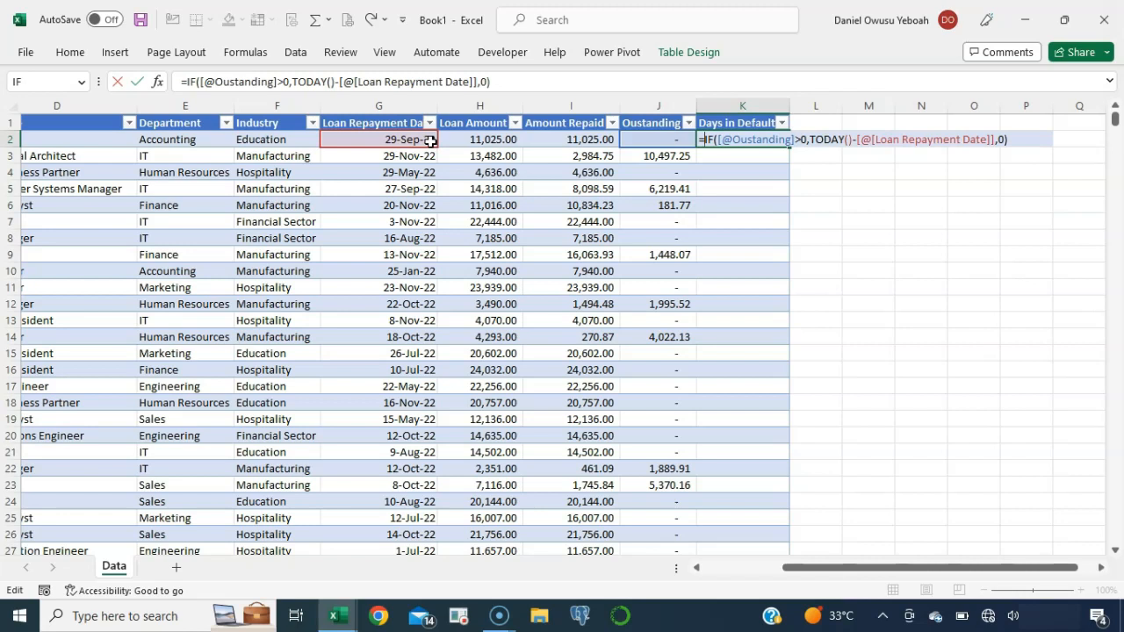
text(ma)
key(Down)
key(Down)
key(Down)
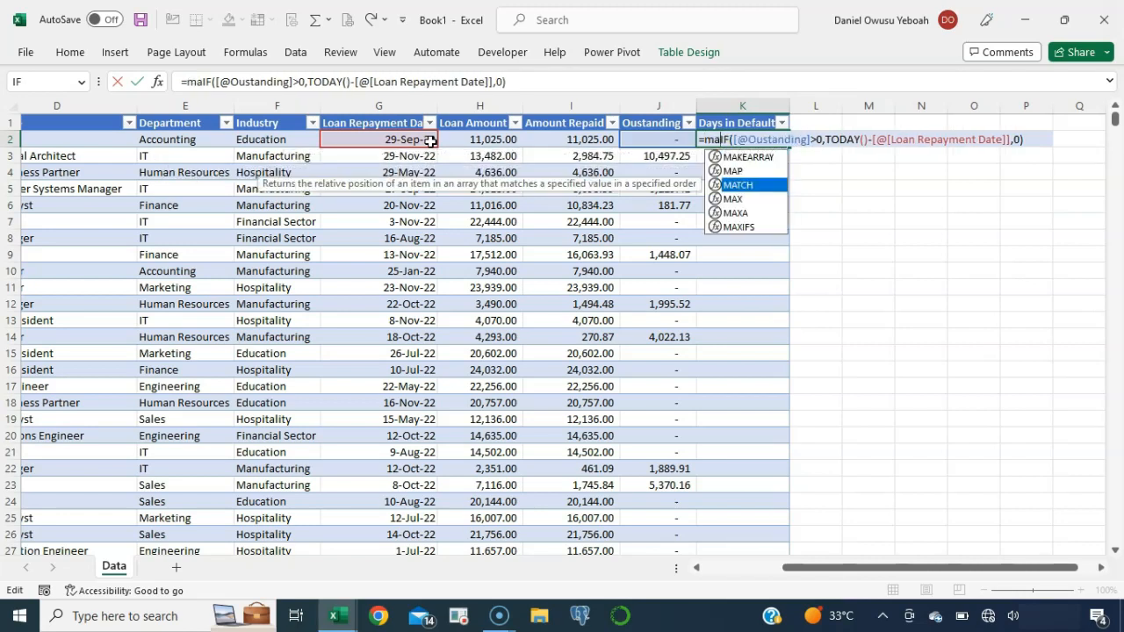
key(Tab)
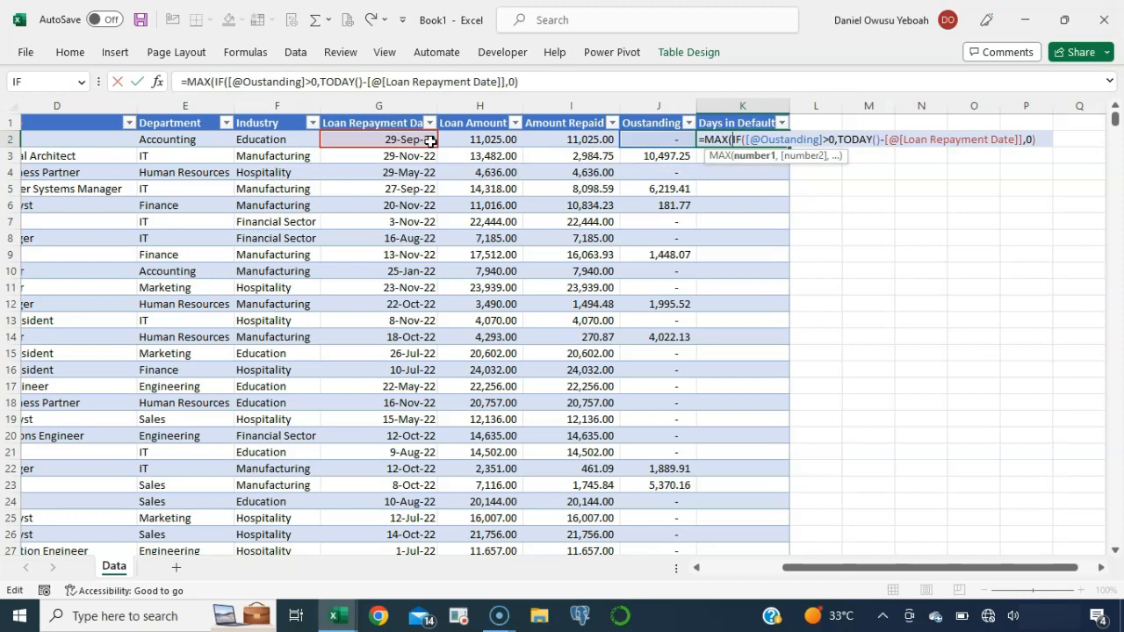
click(1039, 139)
text(,)
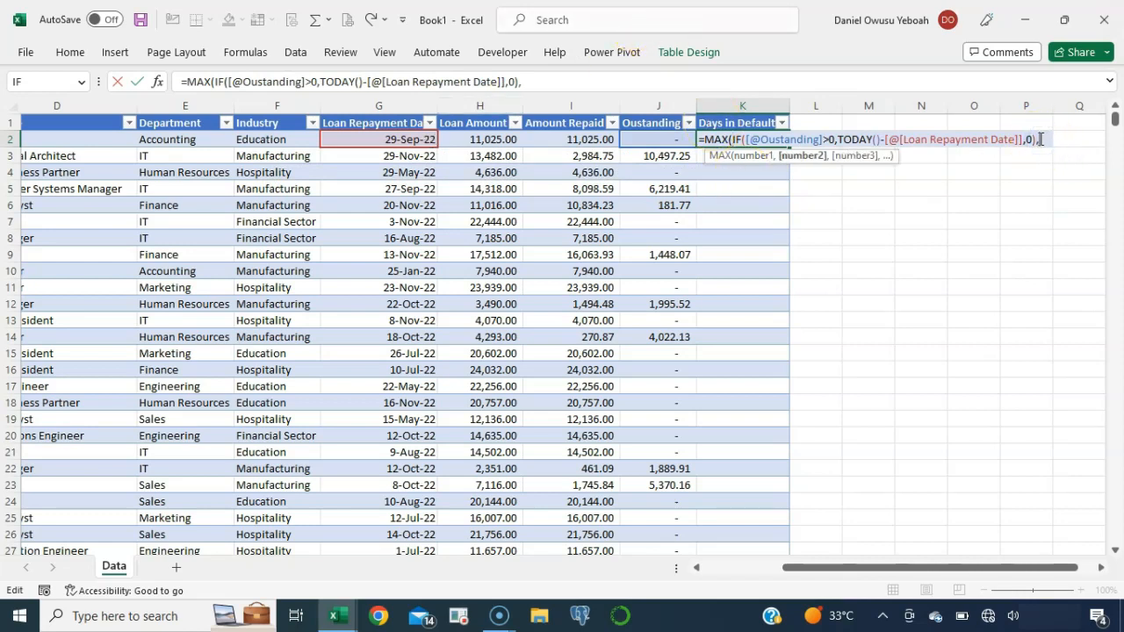
text(0))
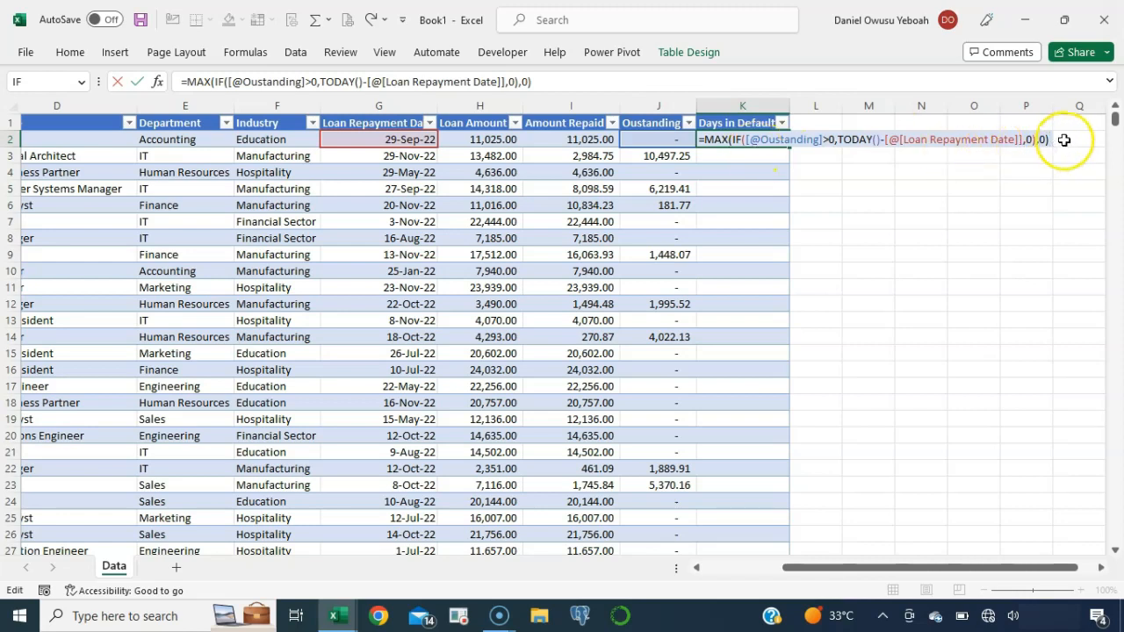
key(Return)
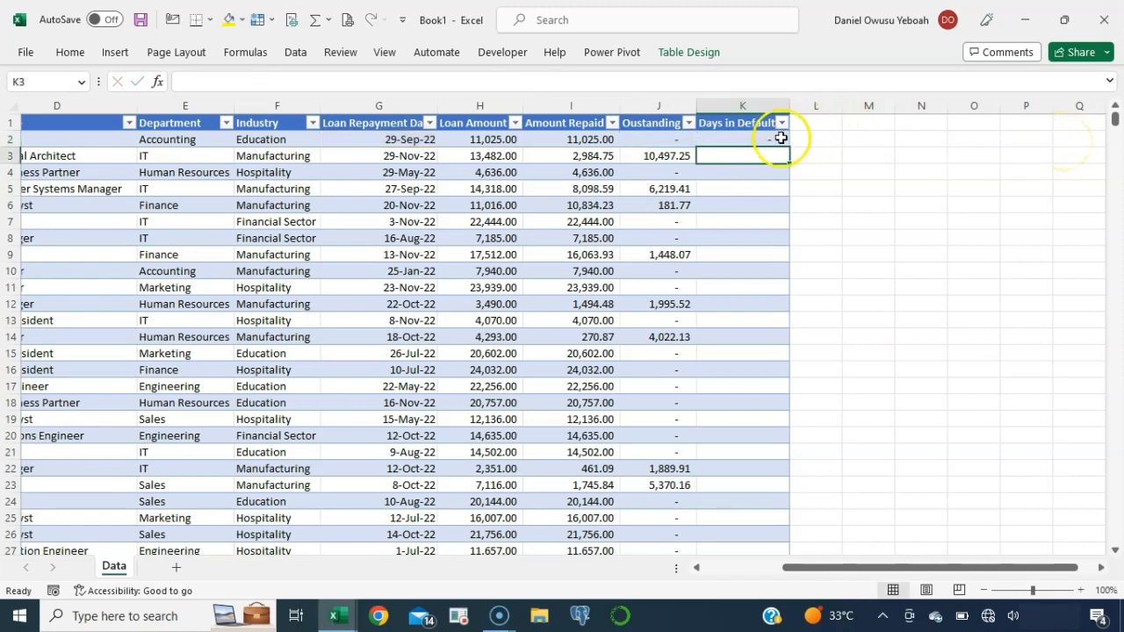
Fill the K2 formula down the whole Days in Default column and apply the General number format to it
click(777, 140)
double_click(793, 147)
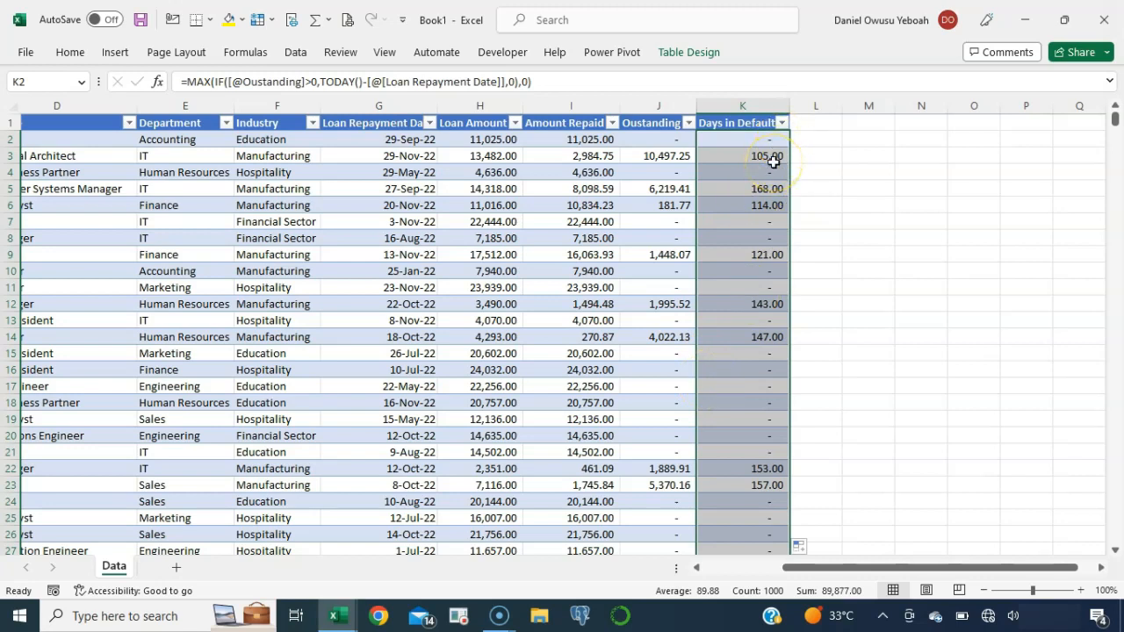
key(ctrl+shift+grave)
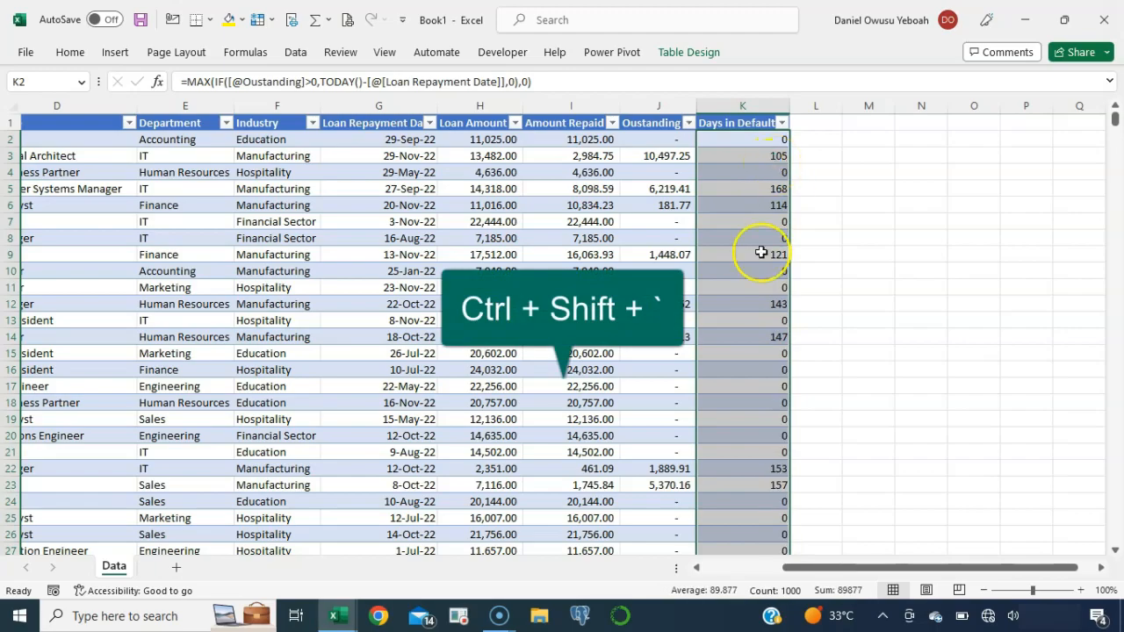
scroll(746, 267, down, 1)
scroll(746, 267, down, 16)
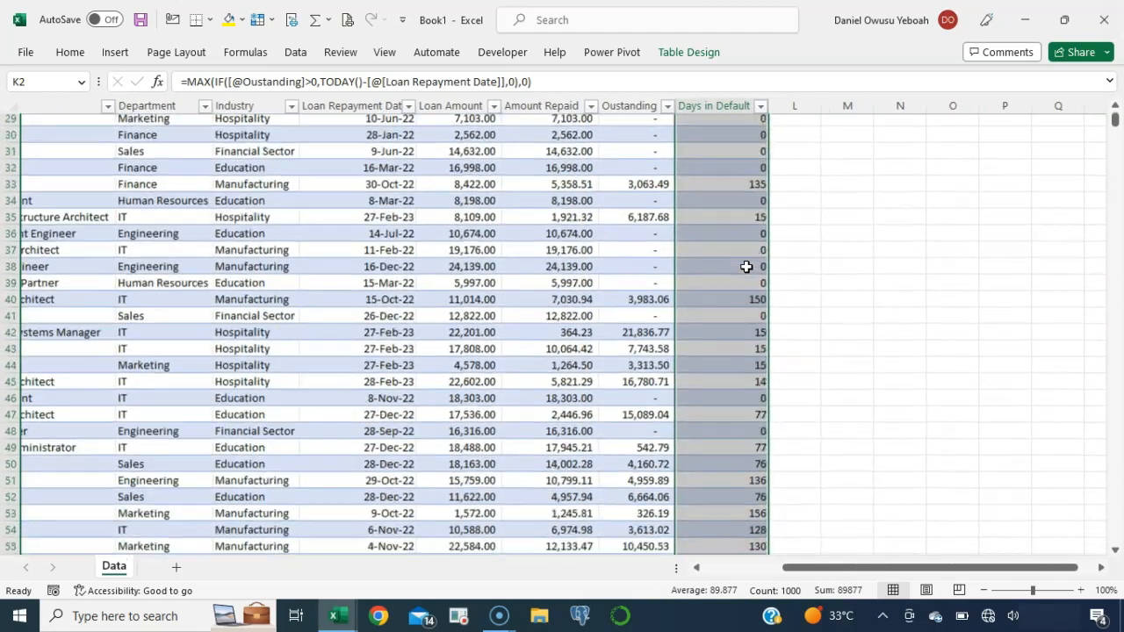
scroll(745, 267, up, 16)
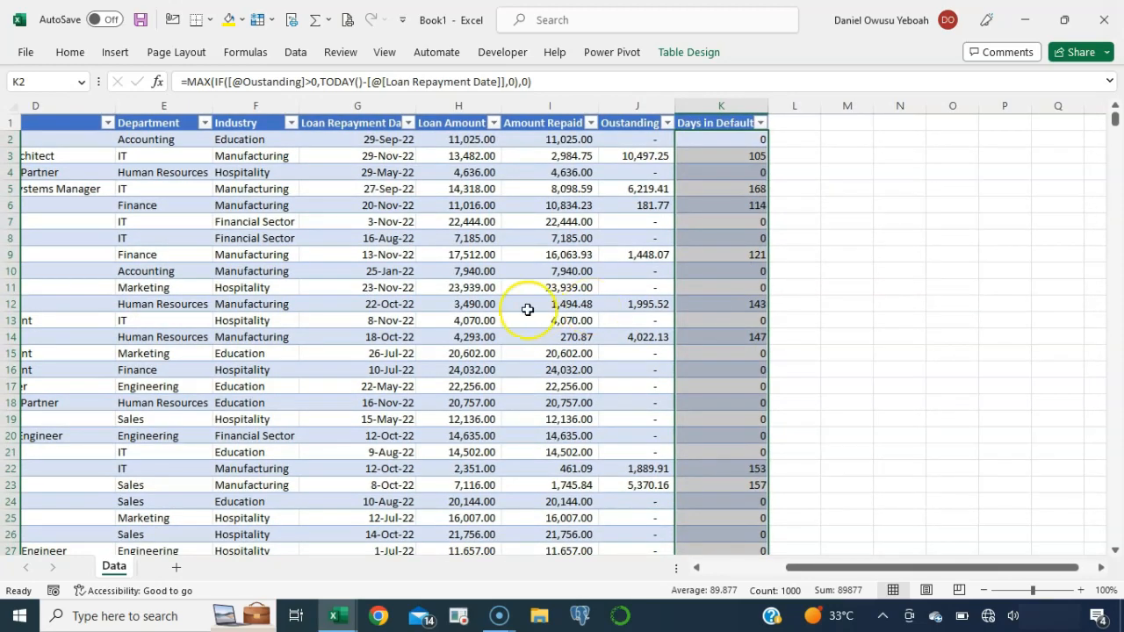
scroll(518, 308, left, 5)
scroll(527, 310, right, 3)
scroll(527, 308, right, 2)
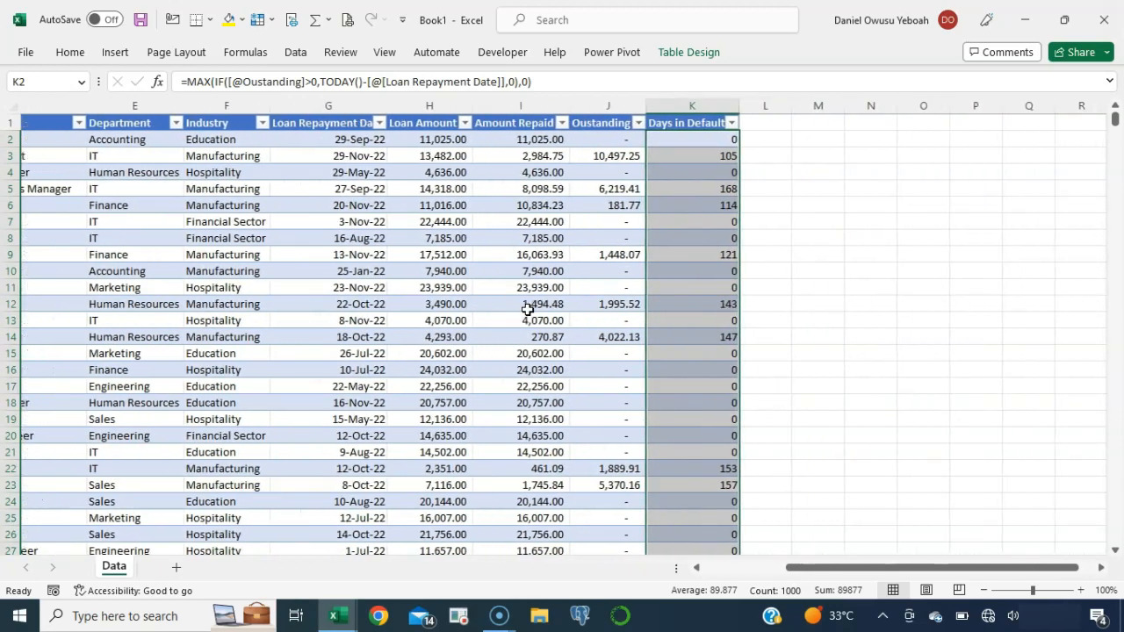
scroll(526, 303, left, 1)
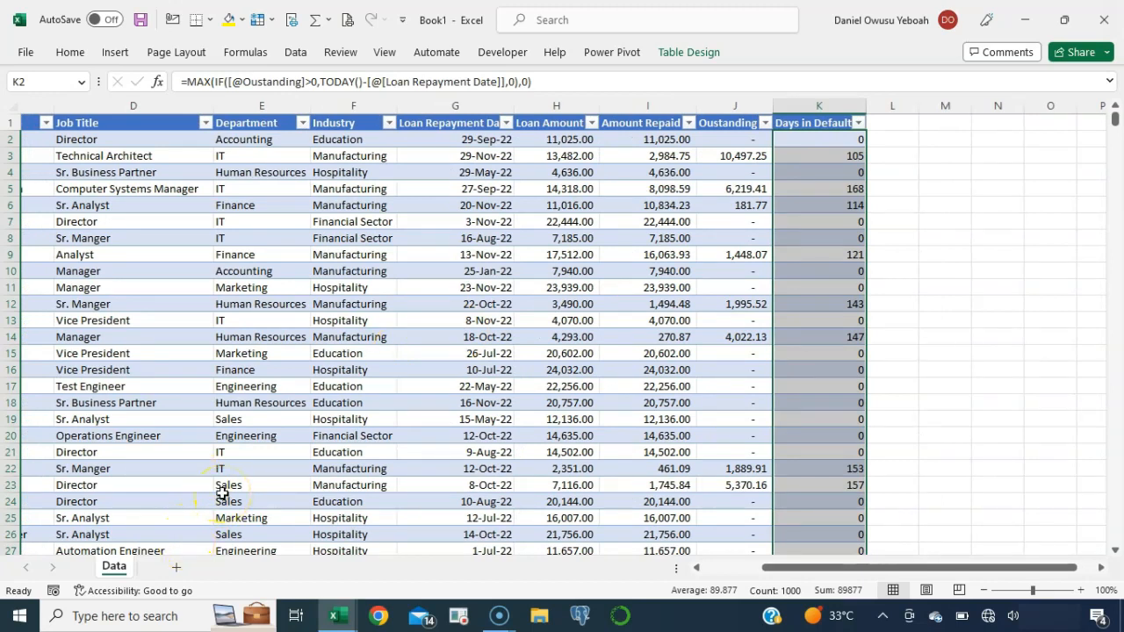
Add a new worksheet after the Data sheet and name it Backend
click(178, 566)
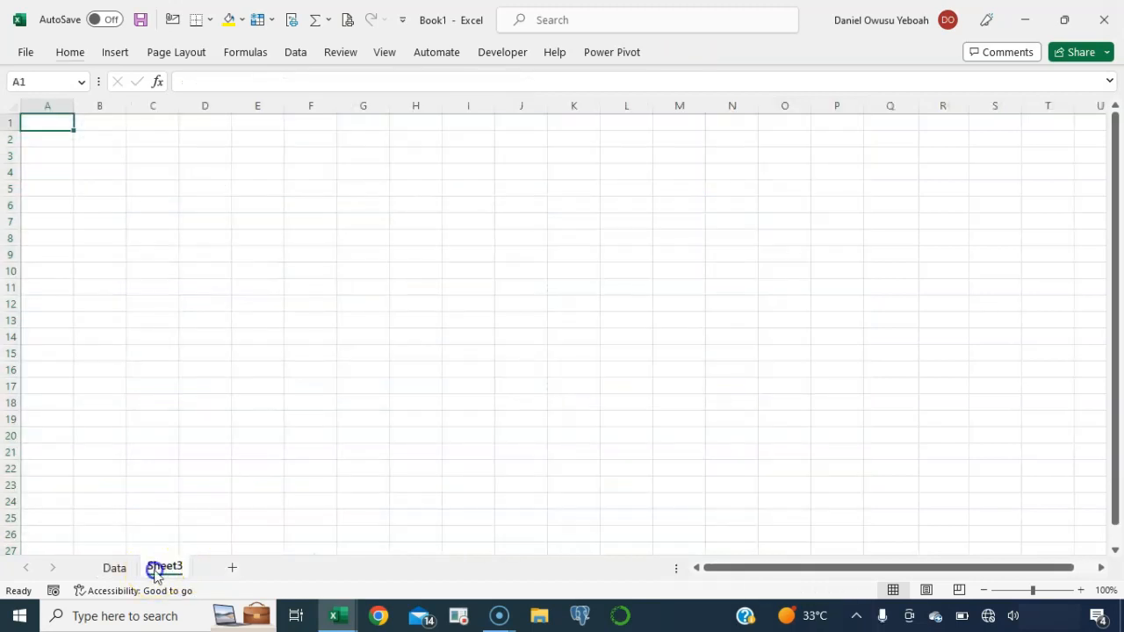
double_click(157, 569)
text(Ba)
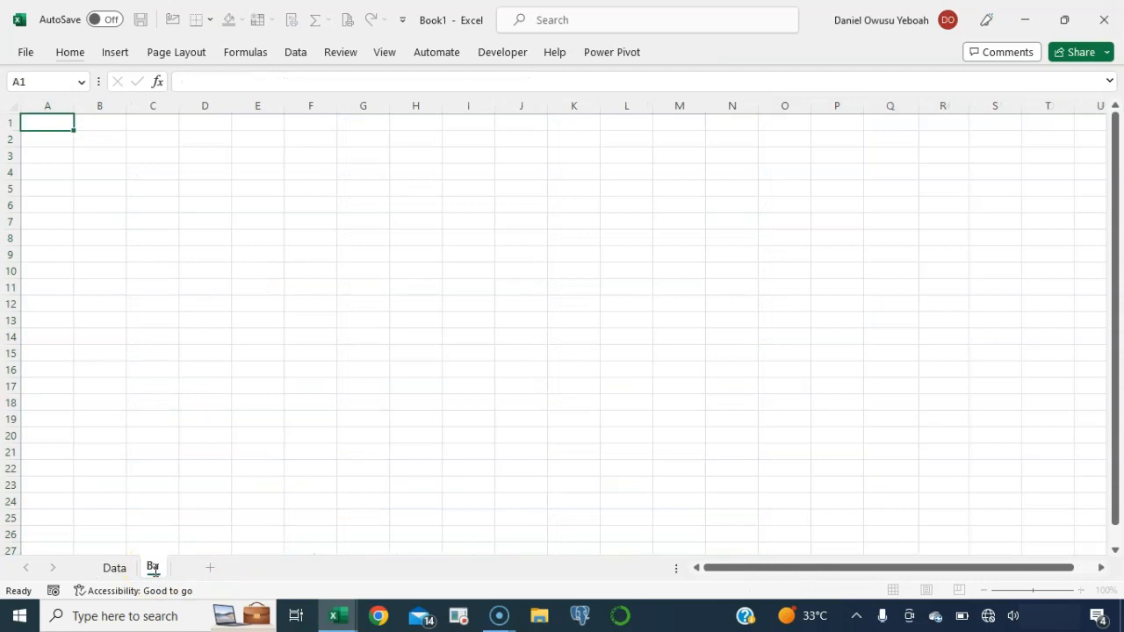
text(ckend)
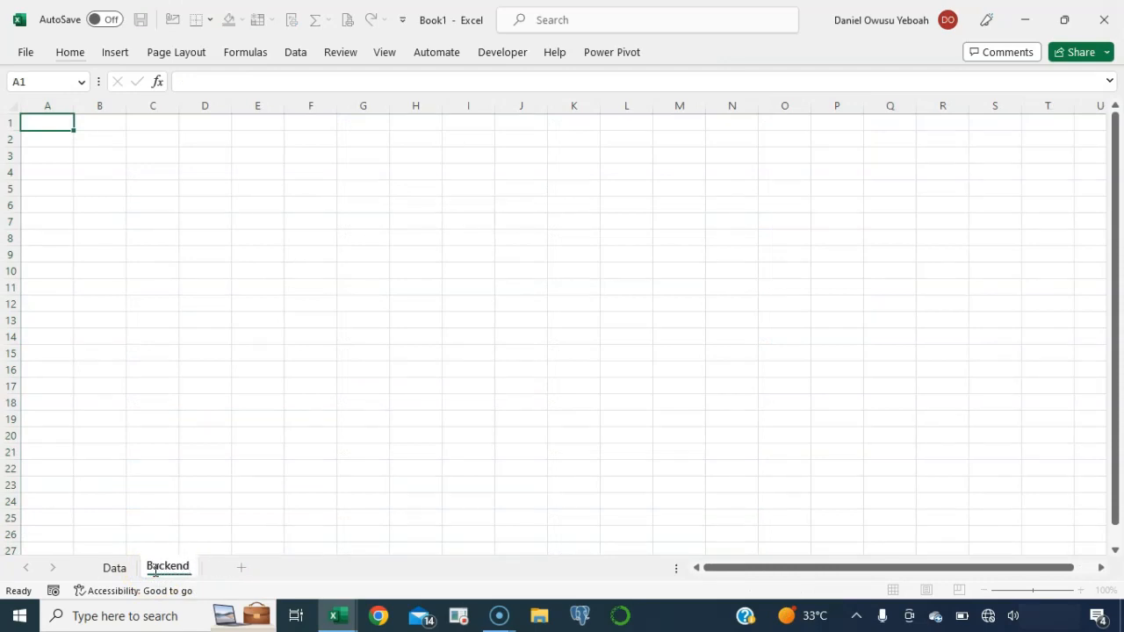
key(Return)
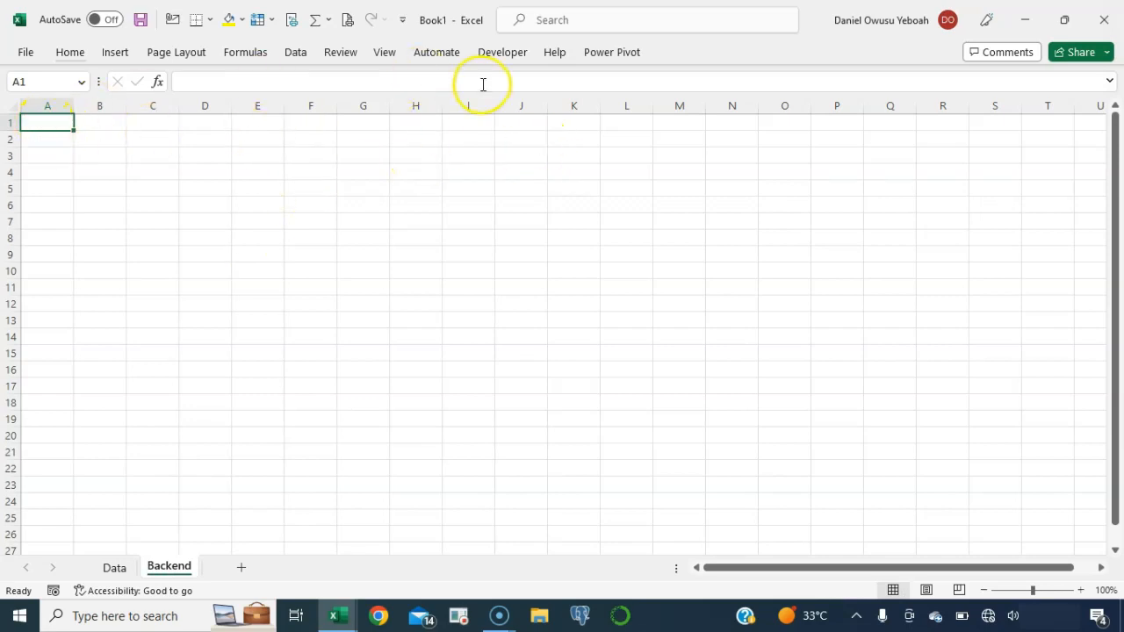
Enter =UNIQUE(Loans[Industry]) in M1 of the Backend sheet and widen columns M and L
click(524, 122)
click(659, 125)
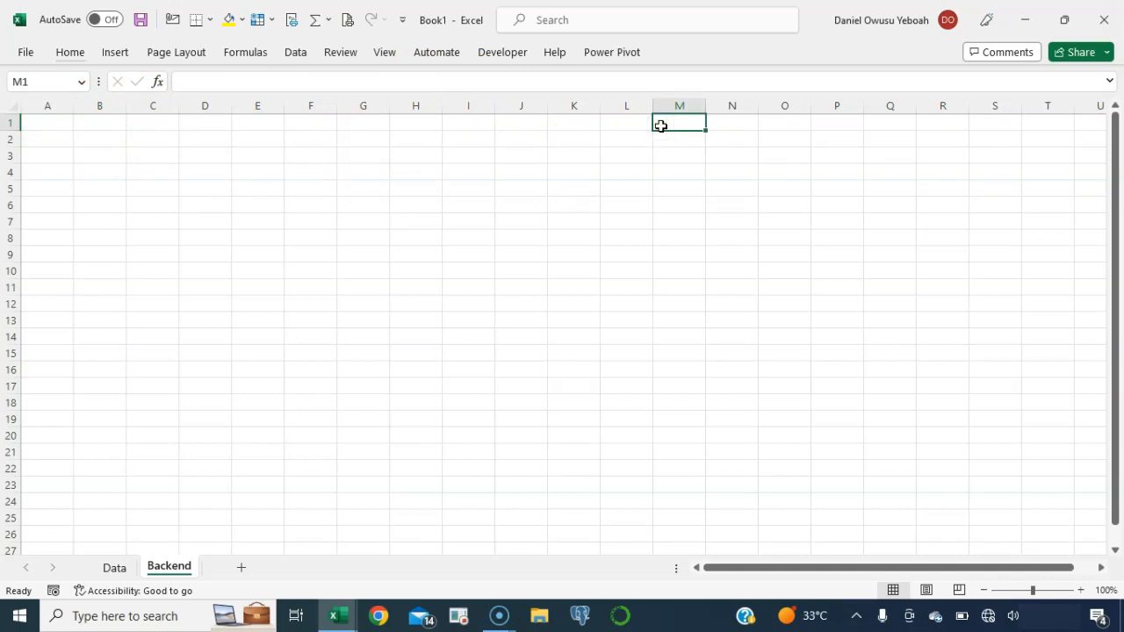
text(=u)
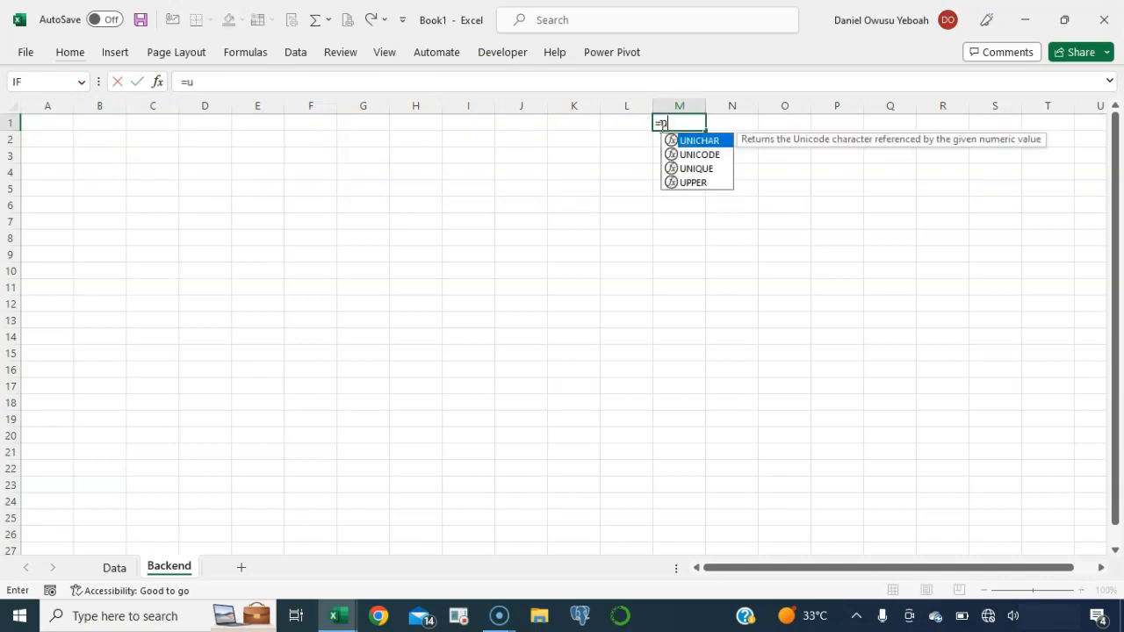
text(niq)
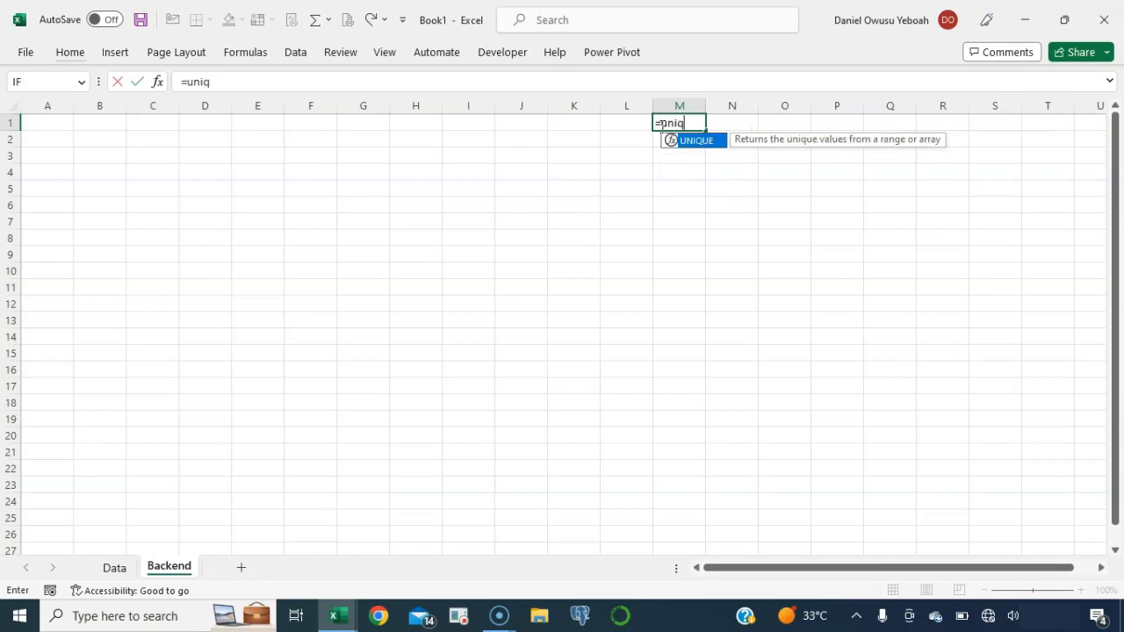
key(Tab)
text(loa)
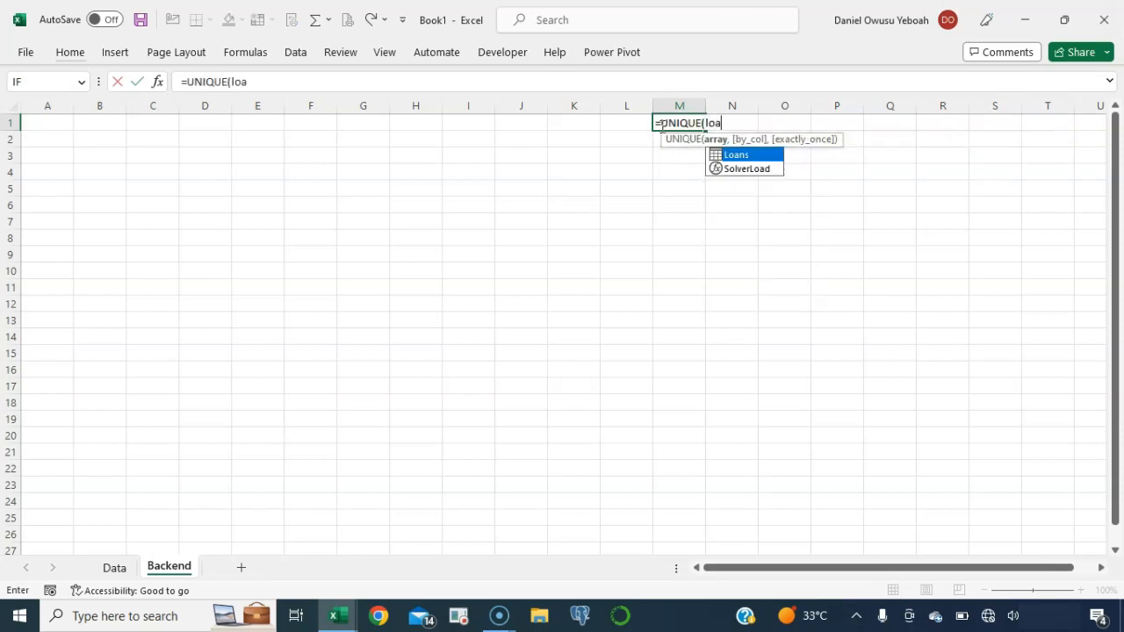
key(Tab)
text([)
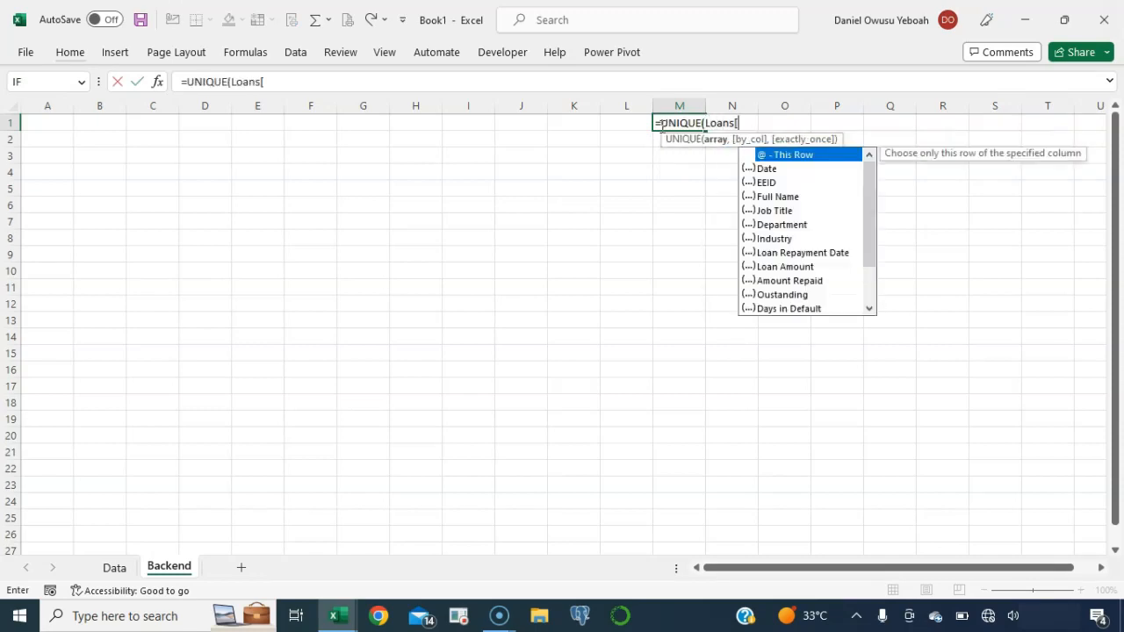
text(in)
key(Tab)
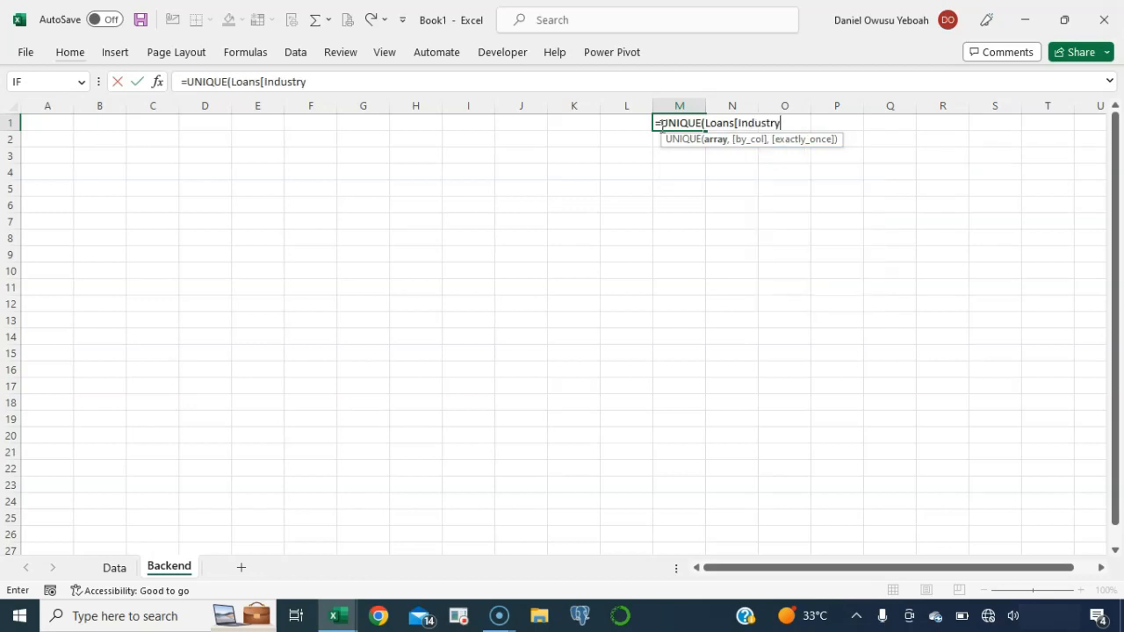
text())
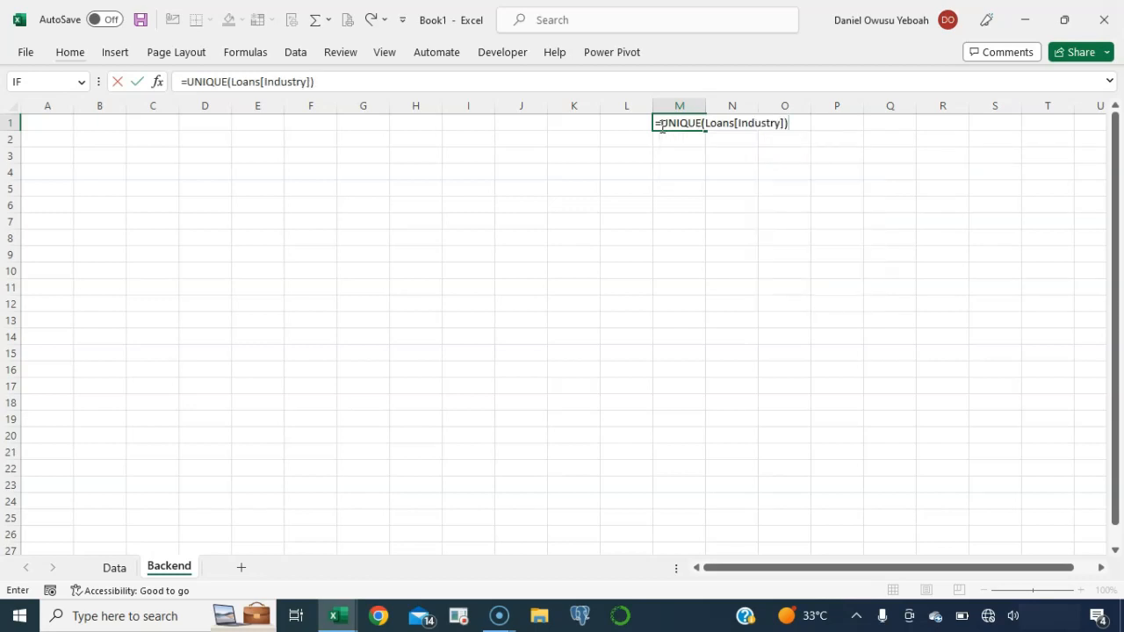
key(Return)
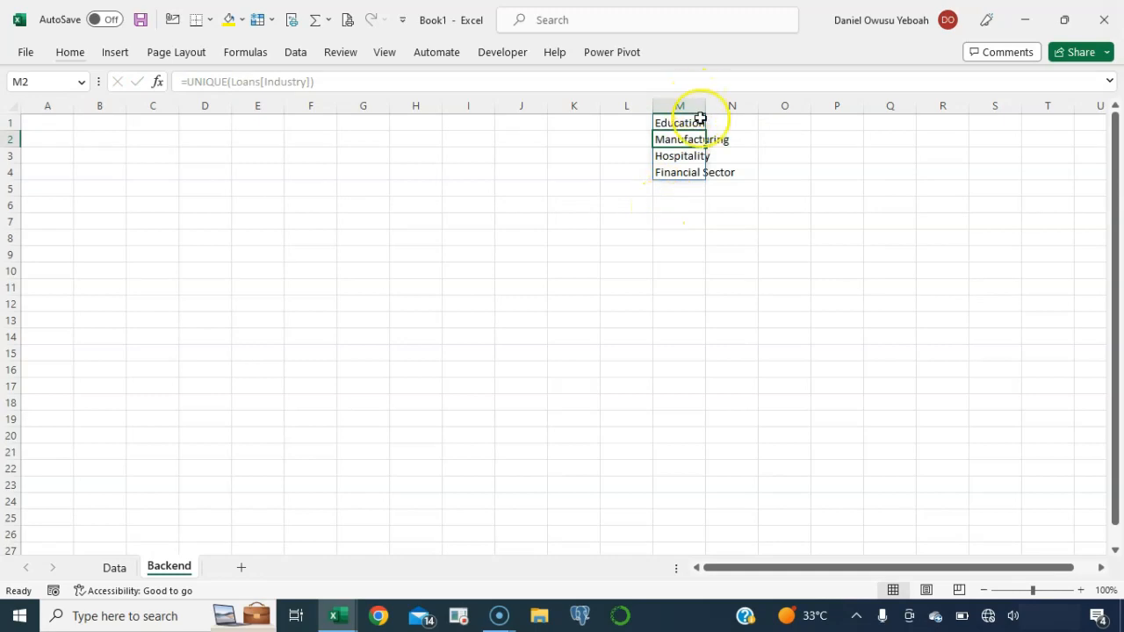
drag(707, 115, 762, 117)
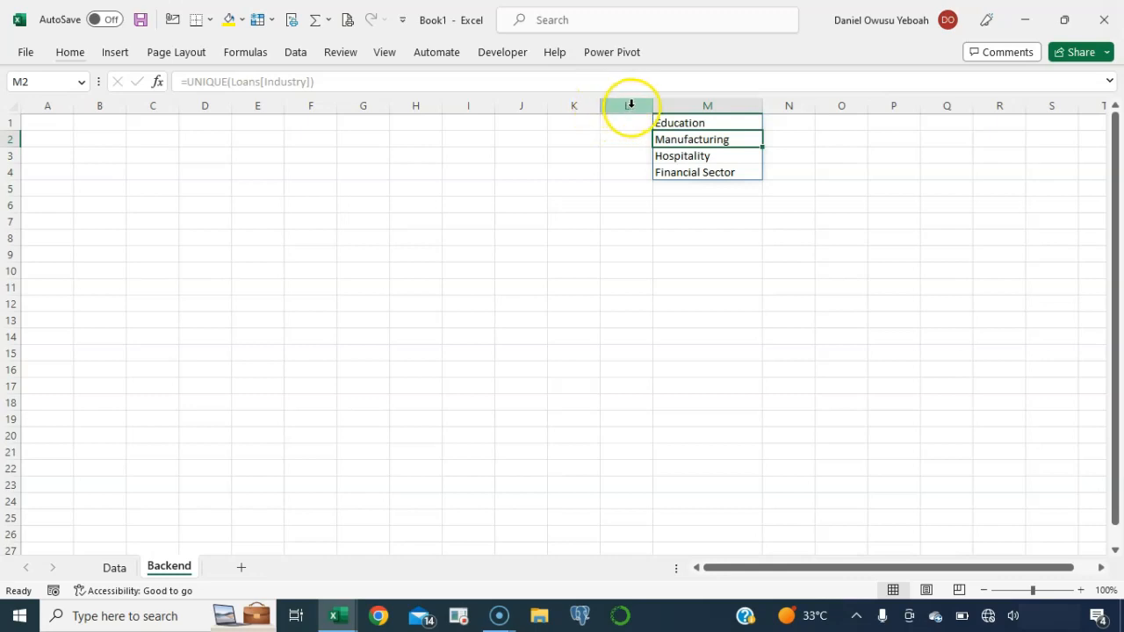
drag(652, 109, 707, 106)
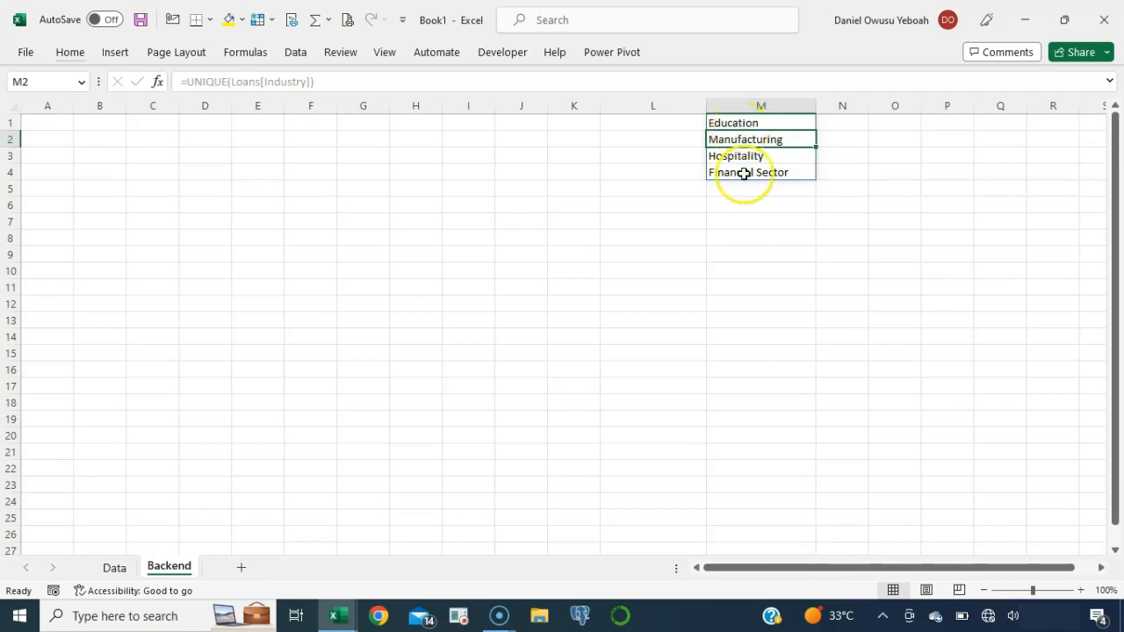
Add a List data validation to cell L1 with the industry names in =$M$1:$M$4 as its source
click(657, 129)
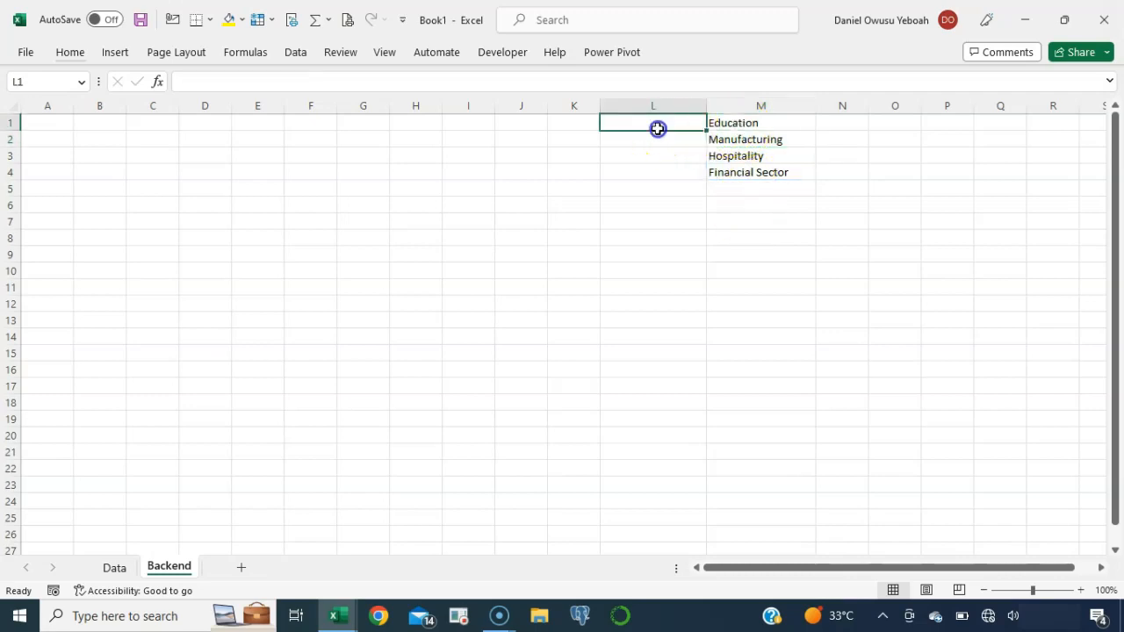
click(305, 51)
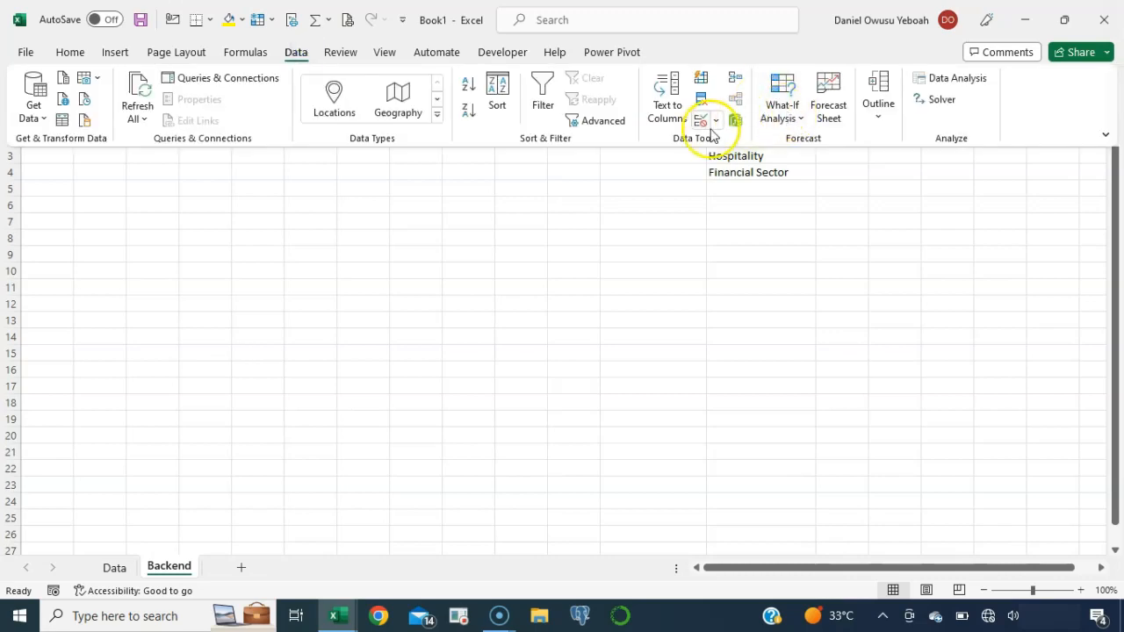
click(714, 120)
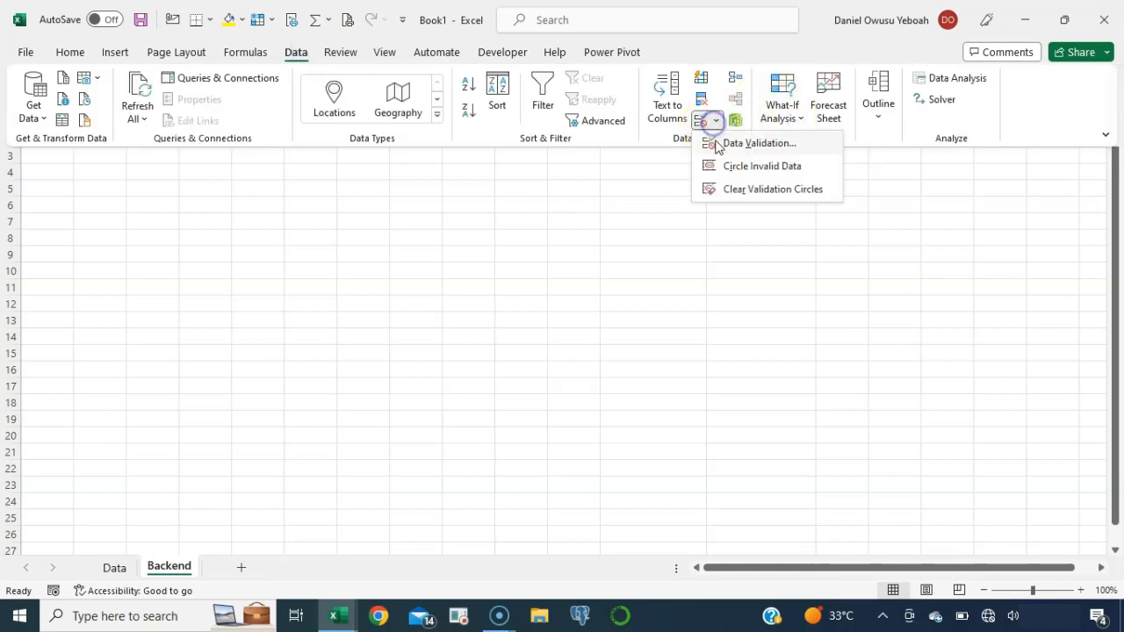
click(718, 144)
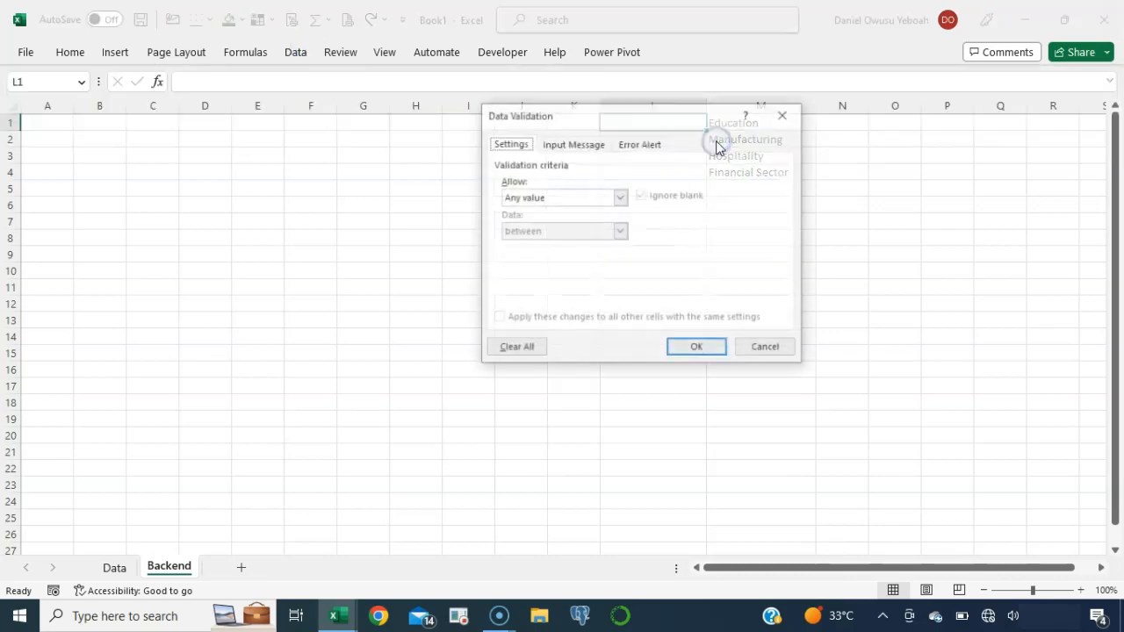
click(619, 197)
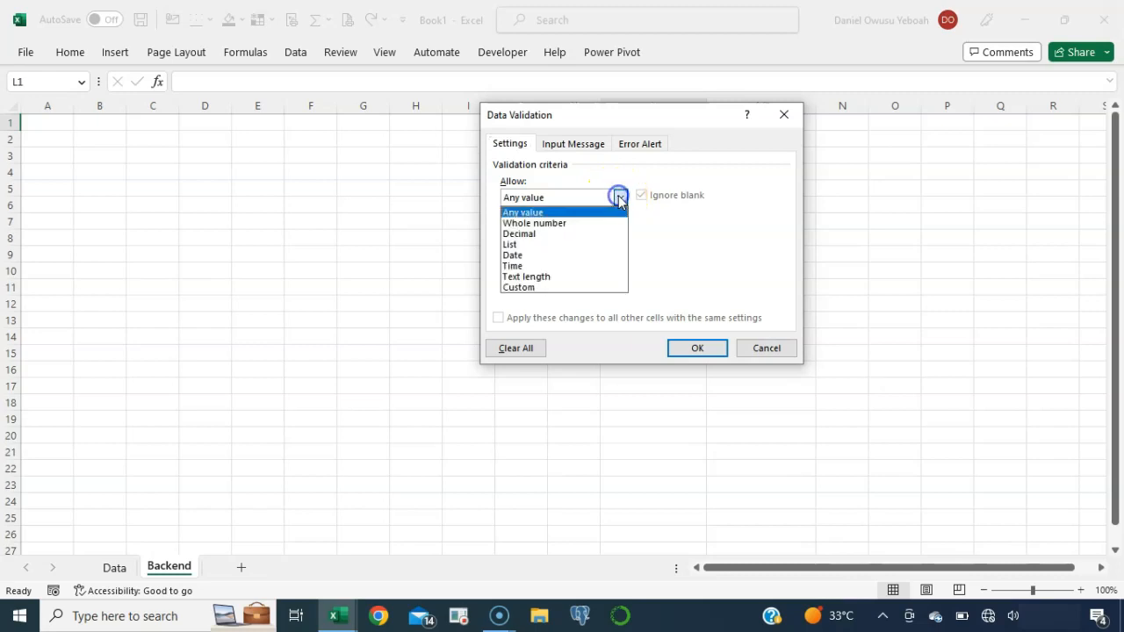
click(510, 245)
click(715, 263)
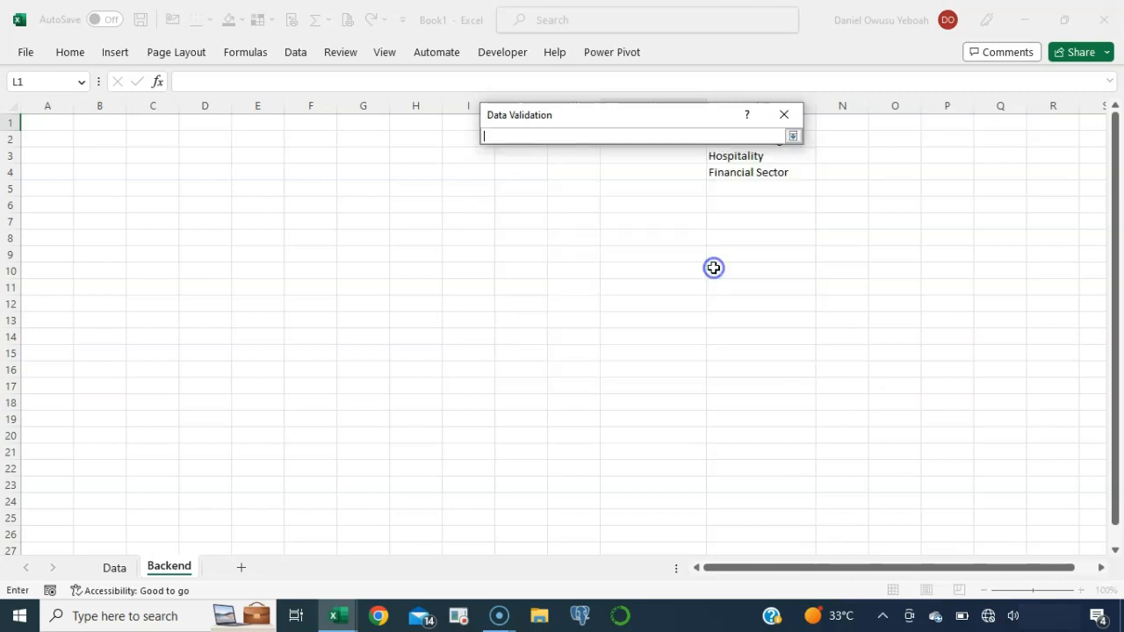
drag(693, 117, 423, 117)
drag(743, 123, 747, 168)
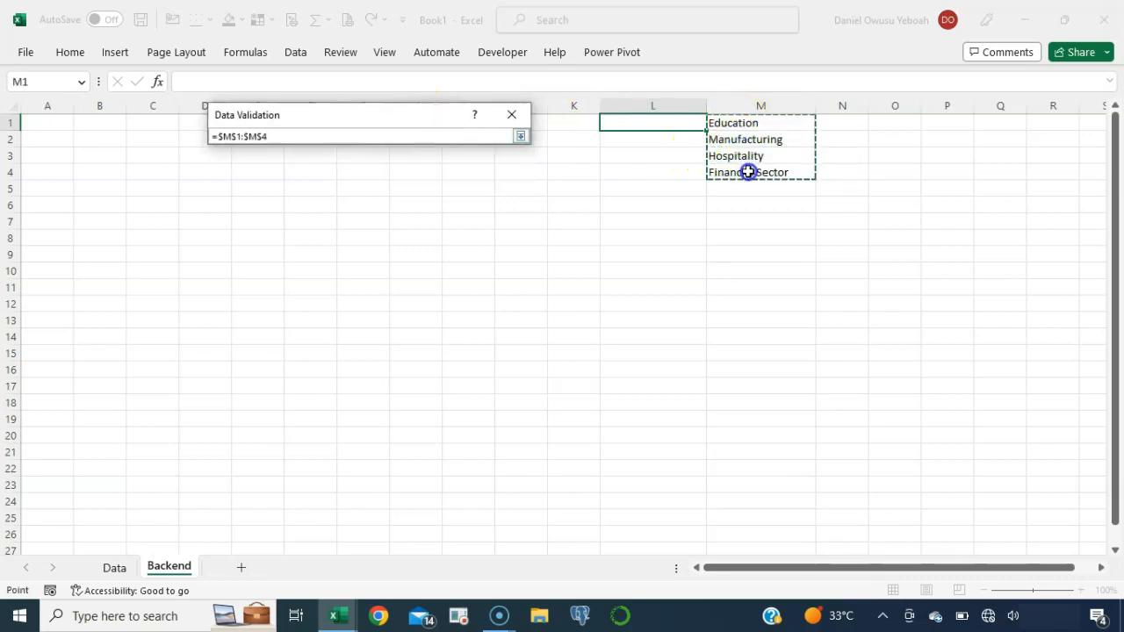
click(519, 137)
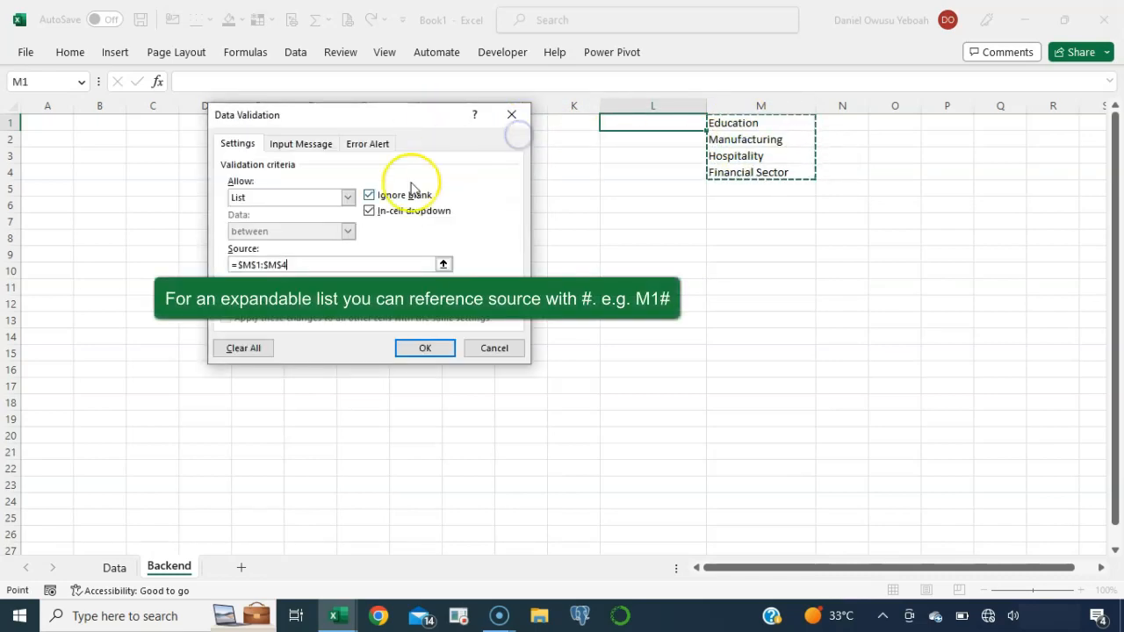
click(423, 347)
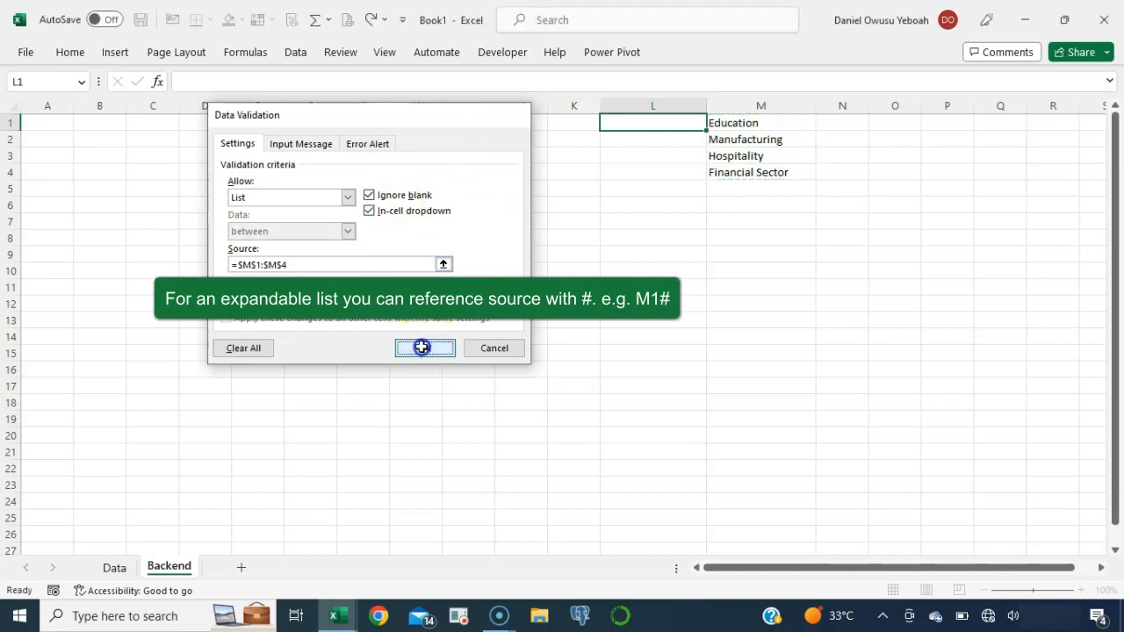
Try Manufacturing in the L1 industry dropdown and set the cell to Hospitality
click(714, 123)
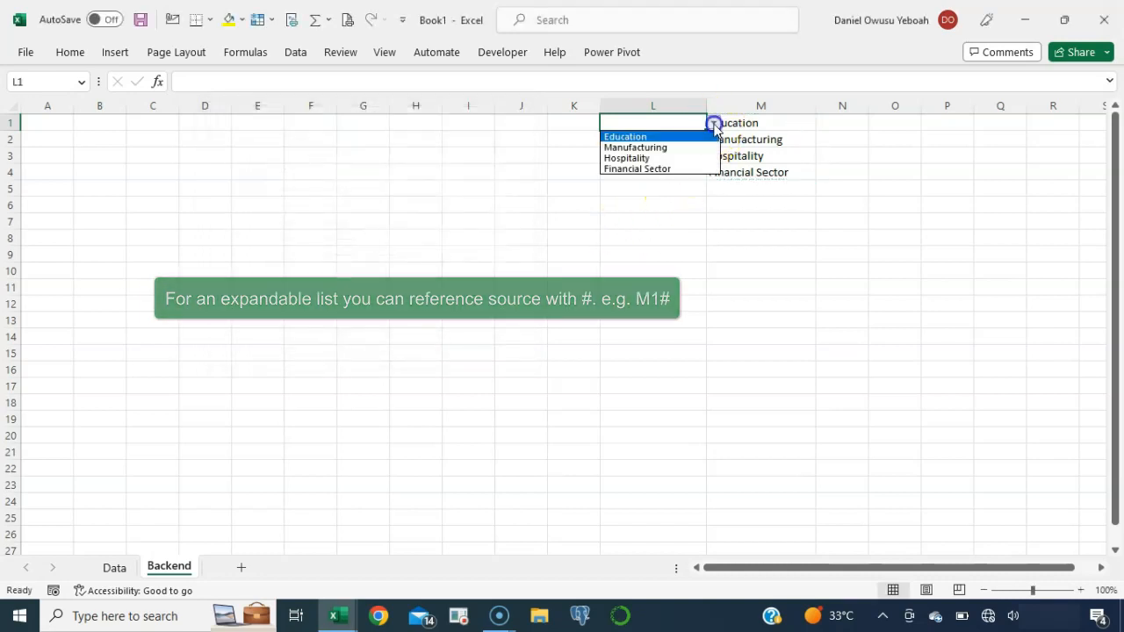
click(658, 149)
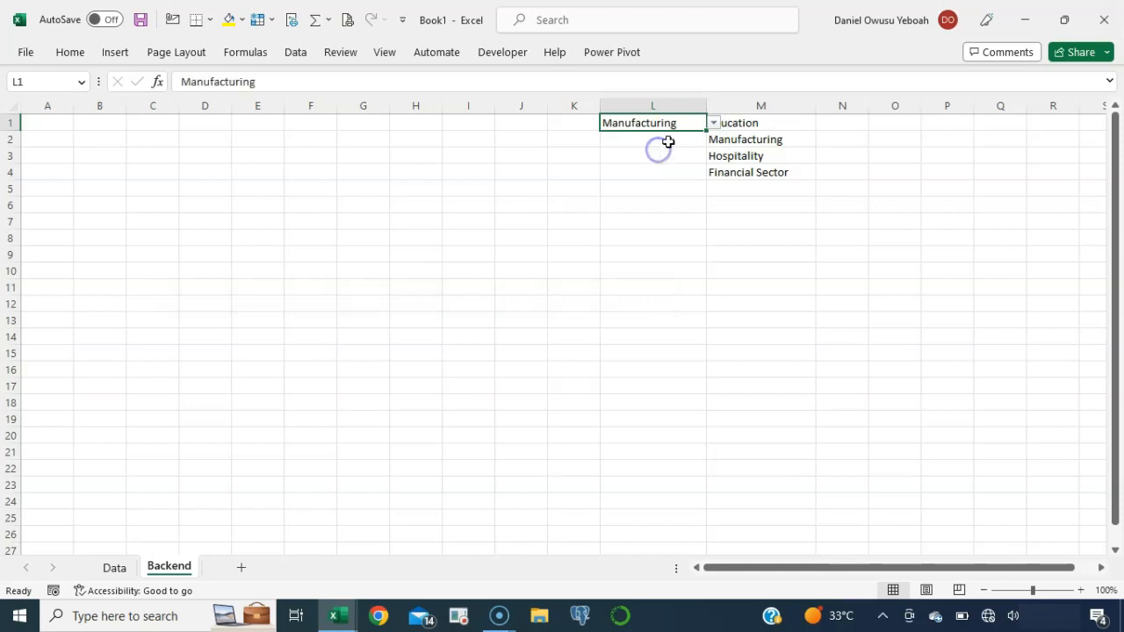
click(714, 123)
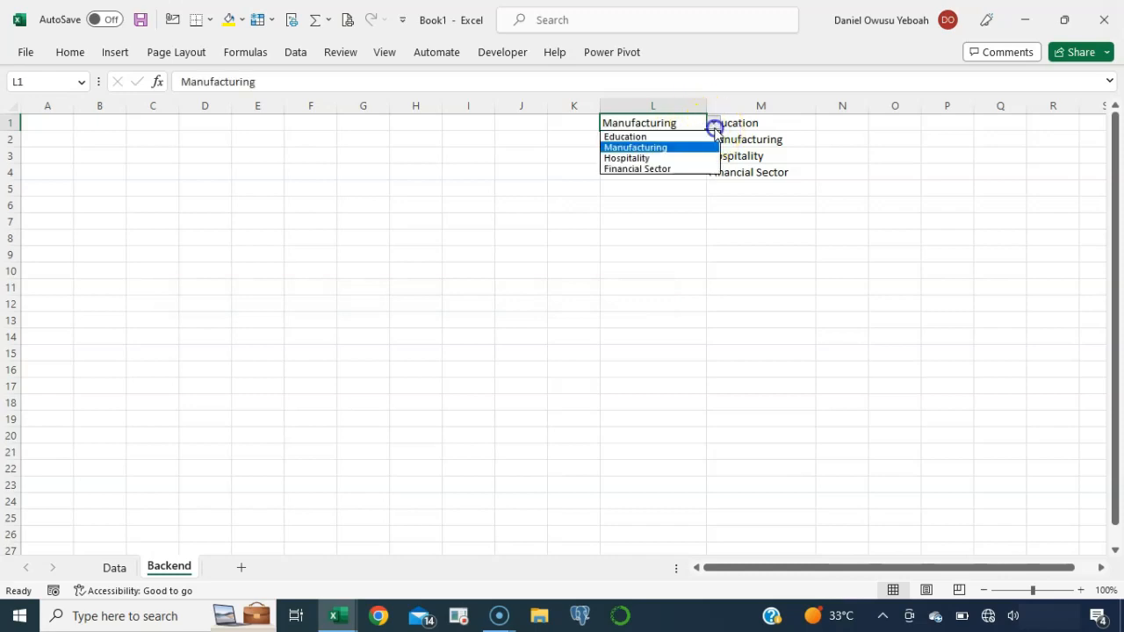
click(650, 158)
Enter the labels Max in O1 and Min in O2 of the Backend sheet
scroll(634, 196, right, 3)
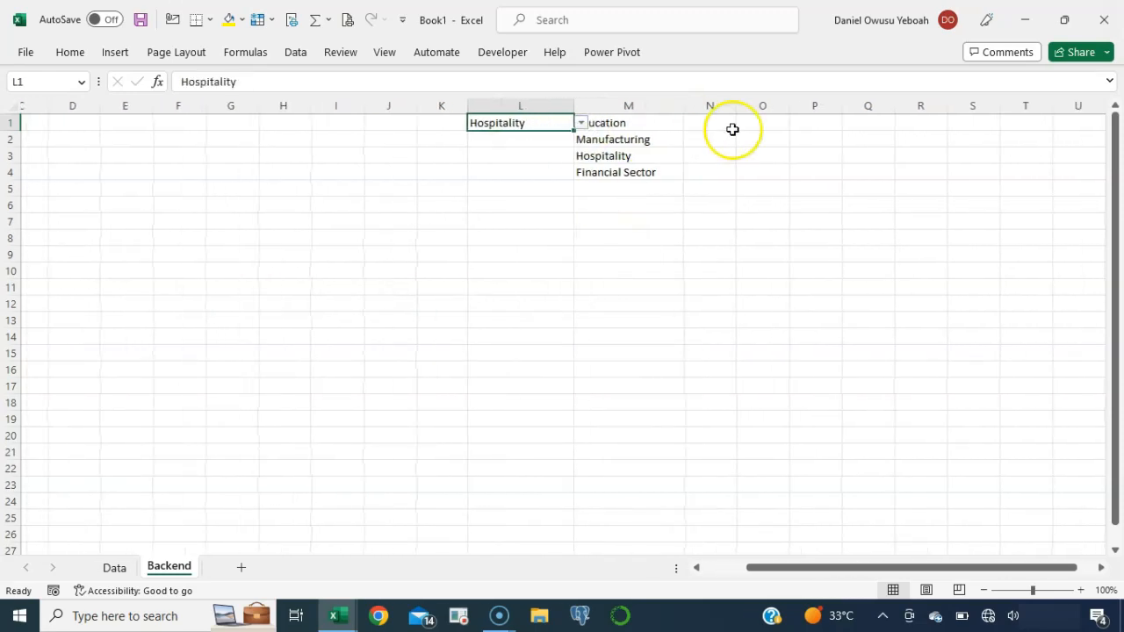
click(742, 122)
text(M)
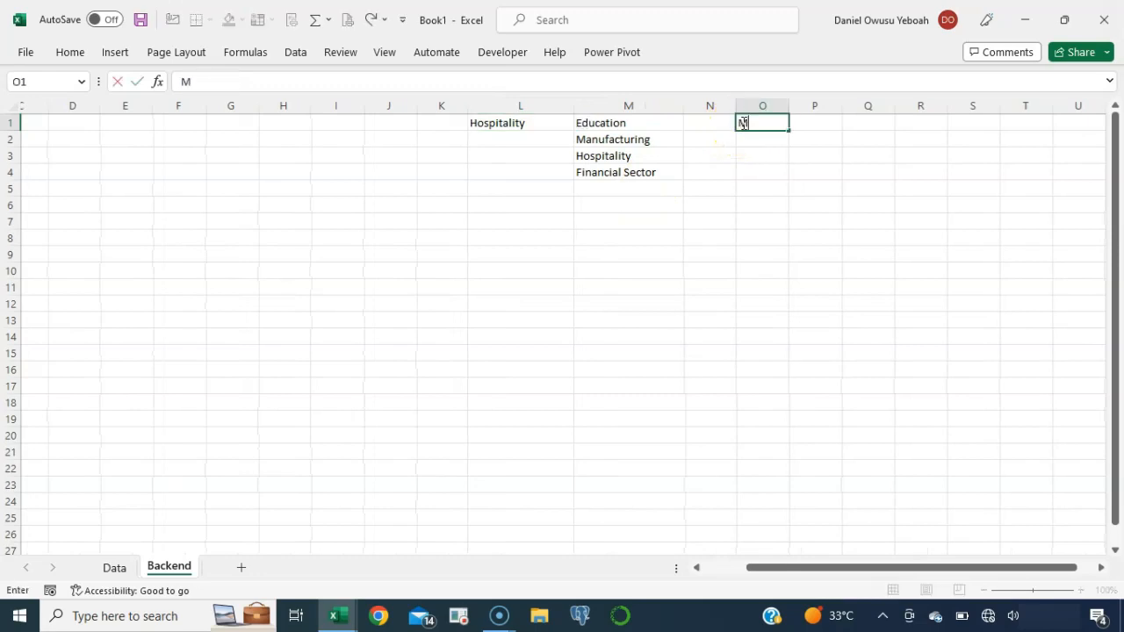
text(ax)
key(Return)
text(Min)
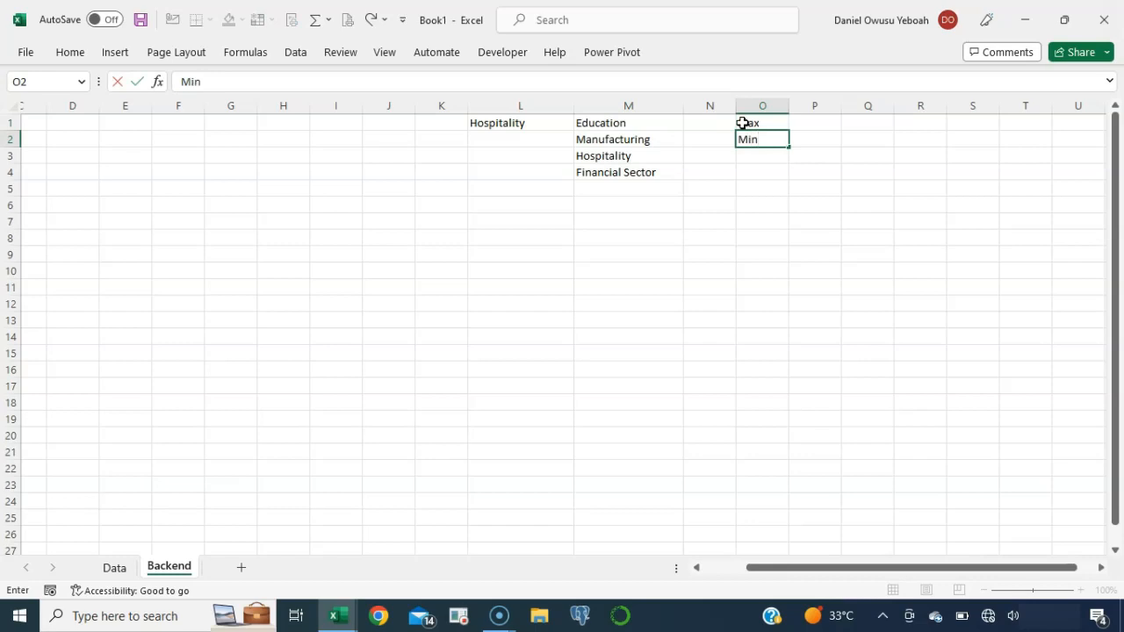
key(Return)
Start a MAXIFS formula in P1 of the Backend sheet with Loans[Days in Default] as its max range
click(801, 125)
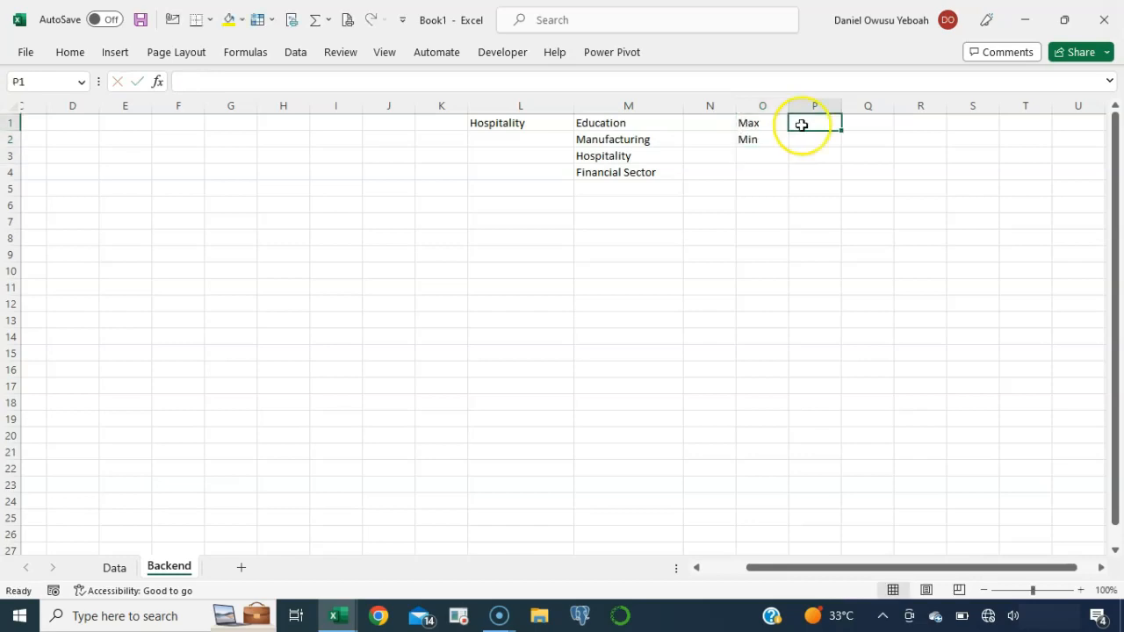
click(550, 123)
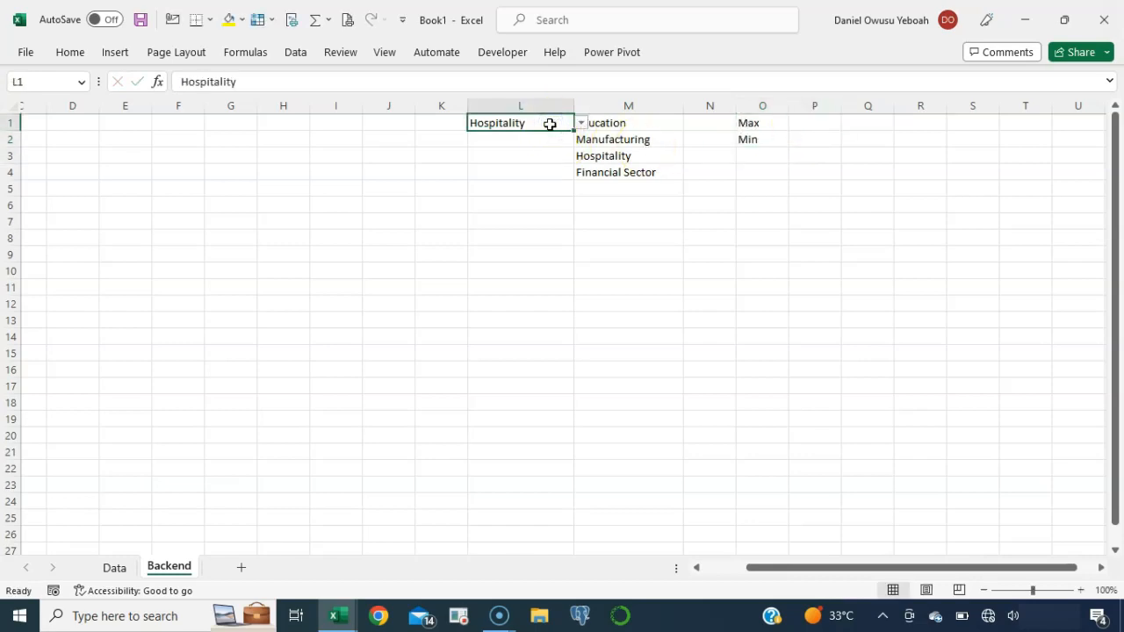
click(817, 123)
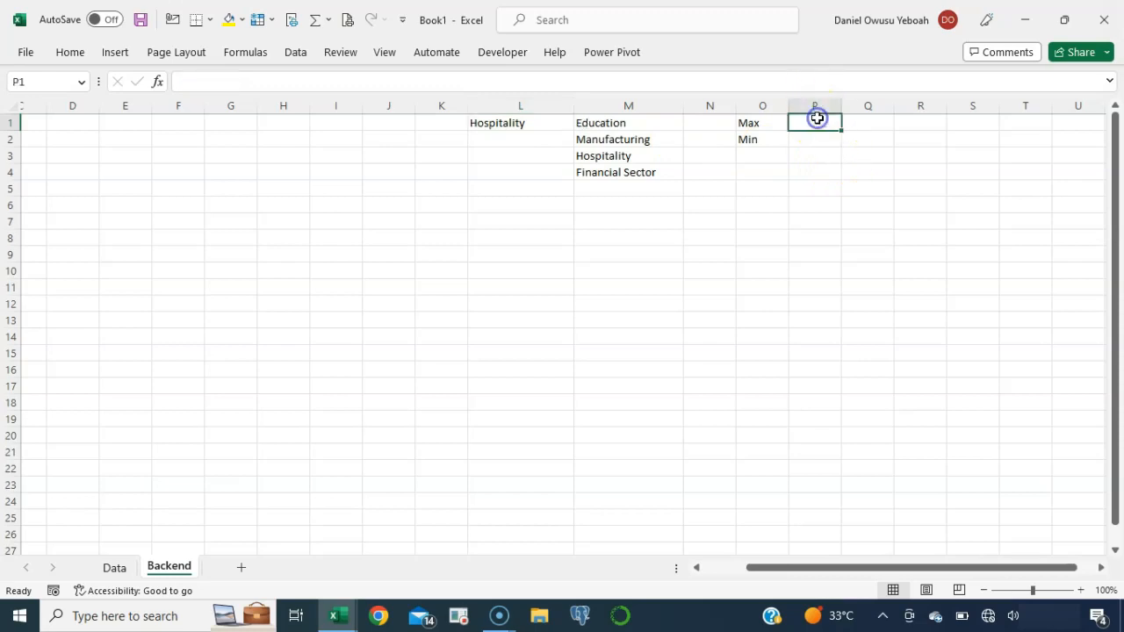
text(=ma)
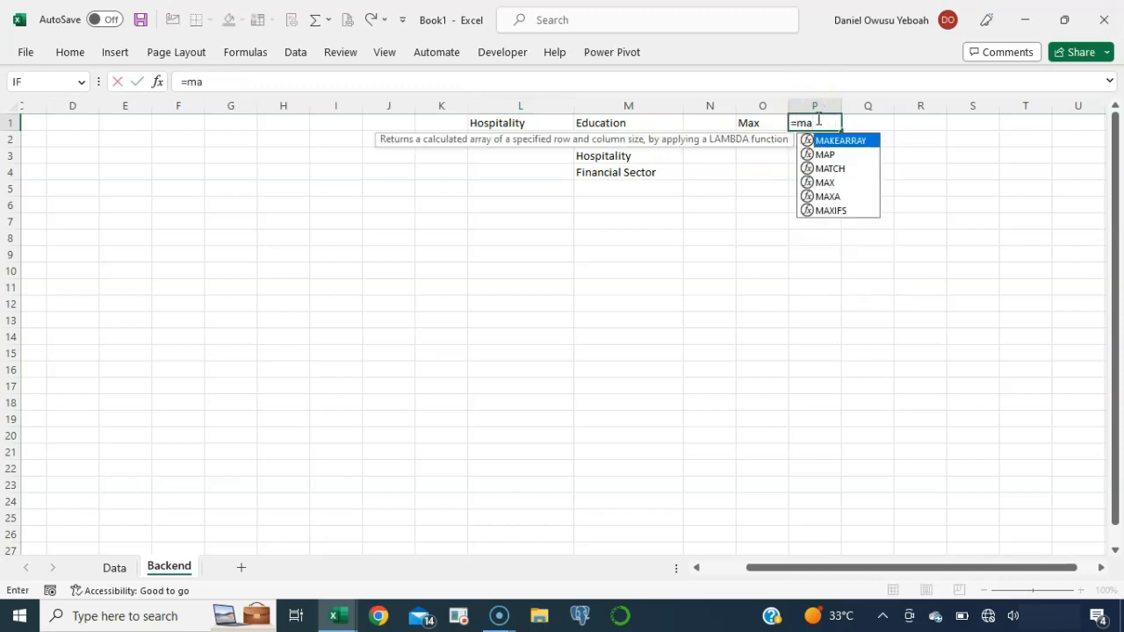
text(xi)
key(Tab)
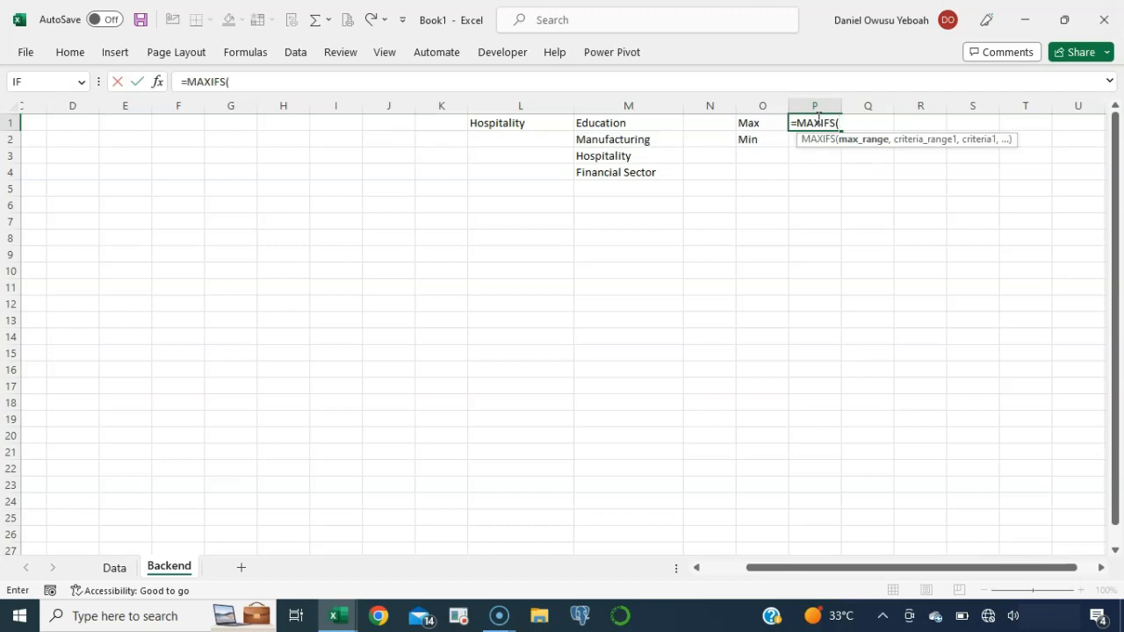
text(loan)
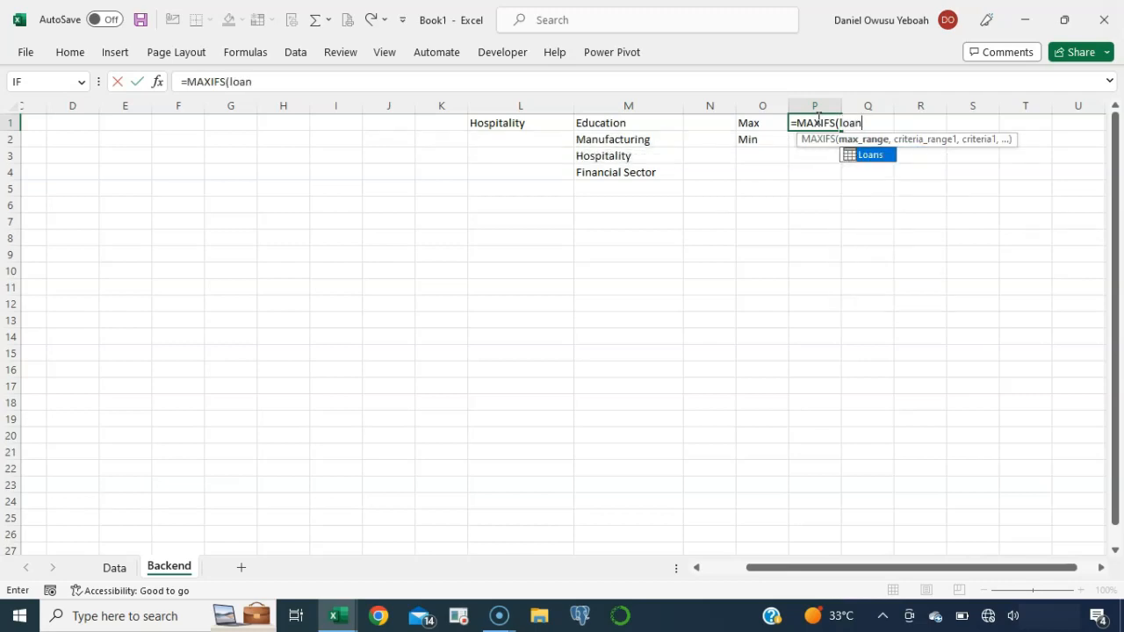
key(Tab)
text([)
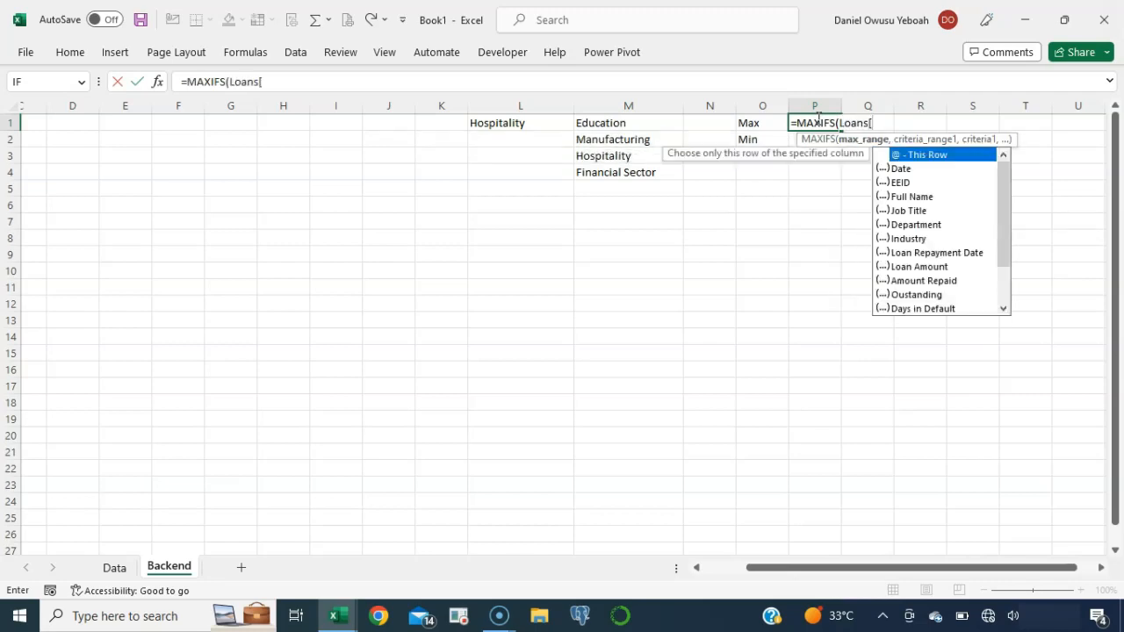
text(da)
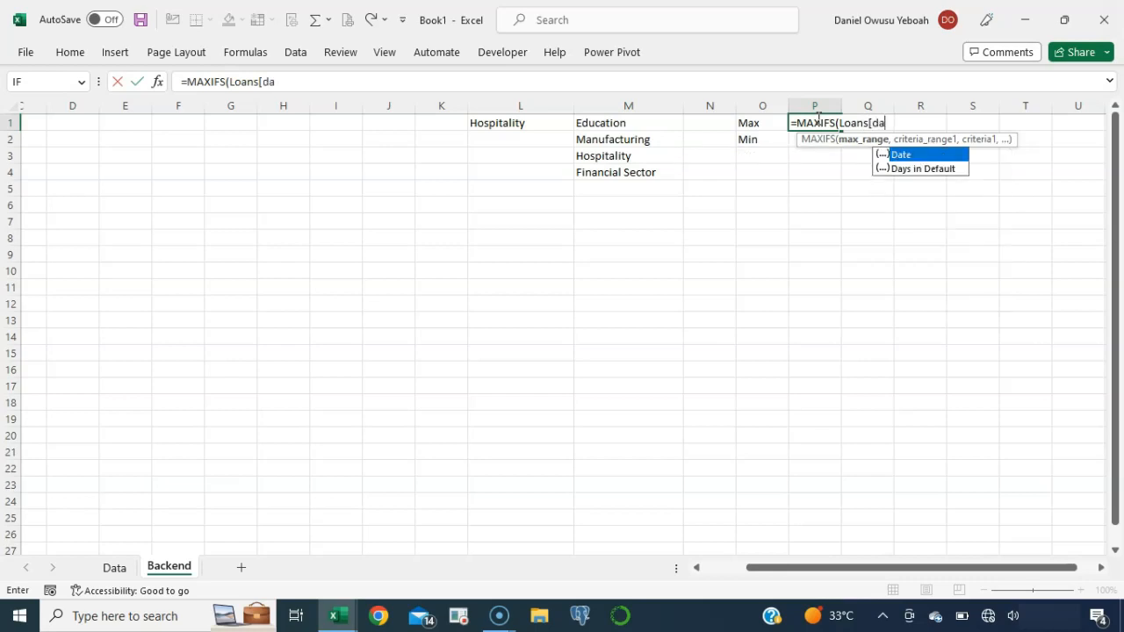
key(Down)
key(Tab)
text(],)
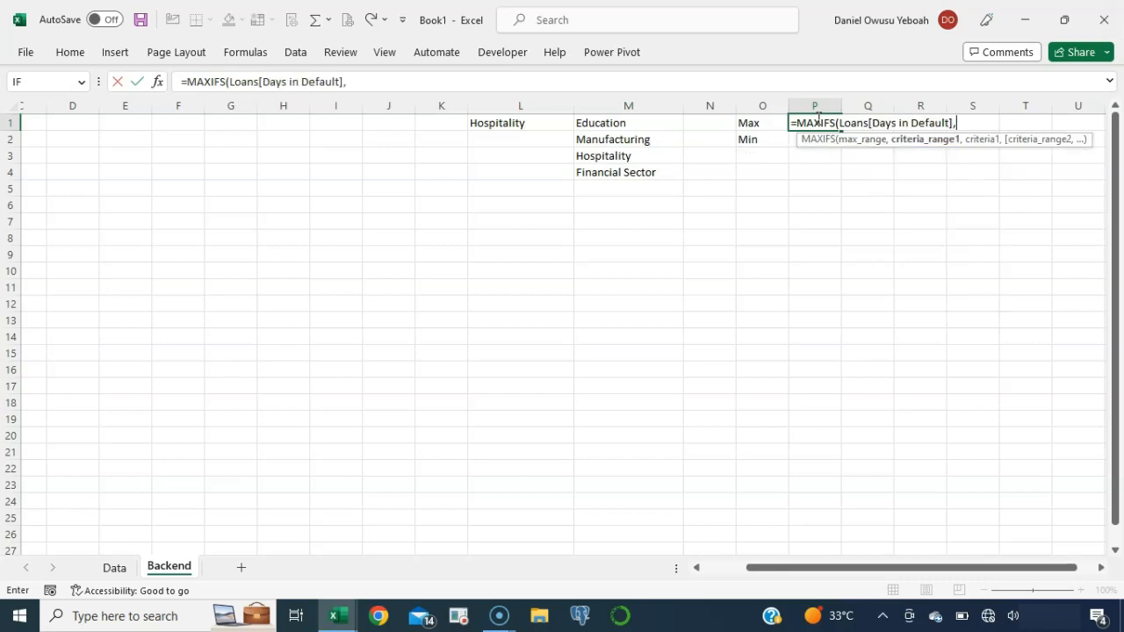
Complete the MAXIFS formula in P1 with Loans[Industry] as the criteria range and L1 as the criterion
text(Loans[)
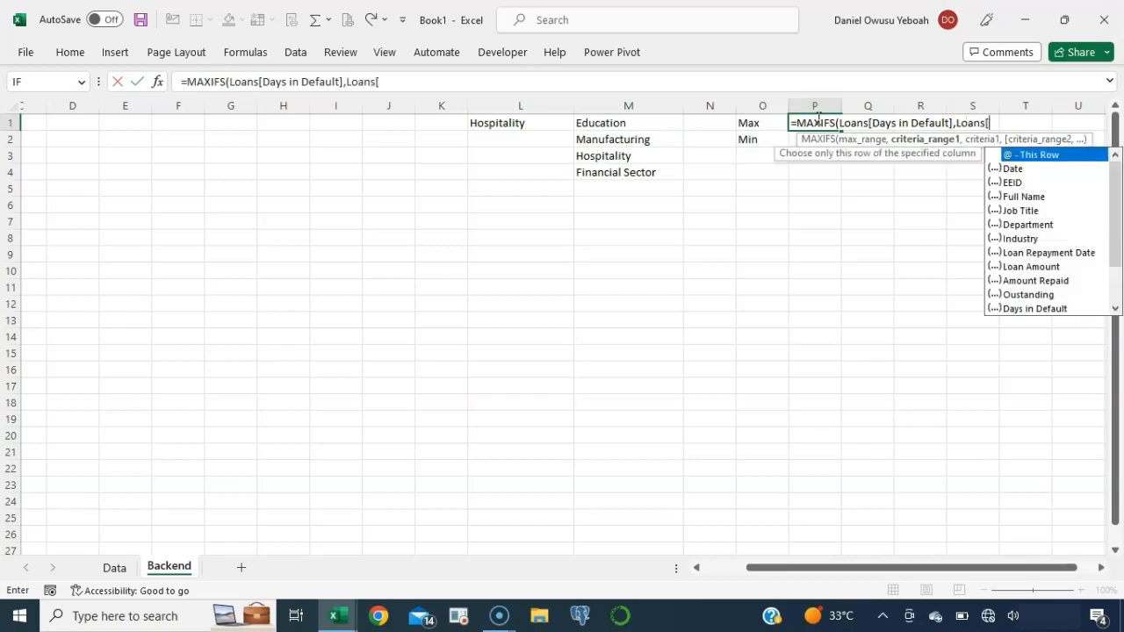
text(In)
key(Tab)
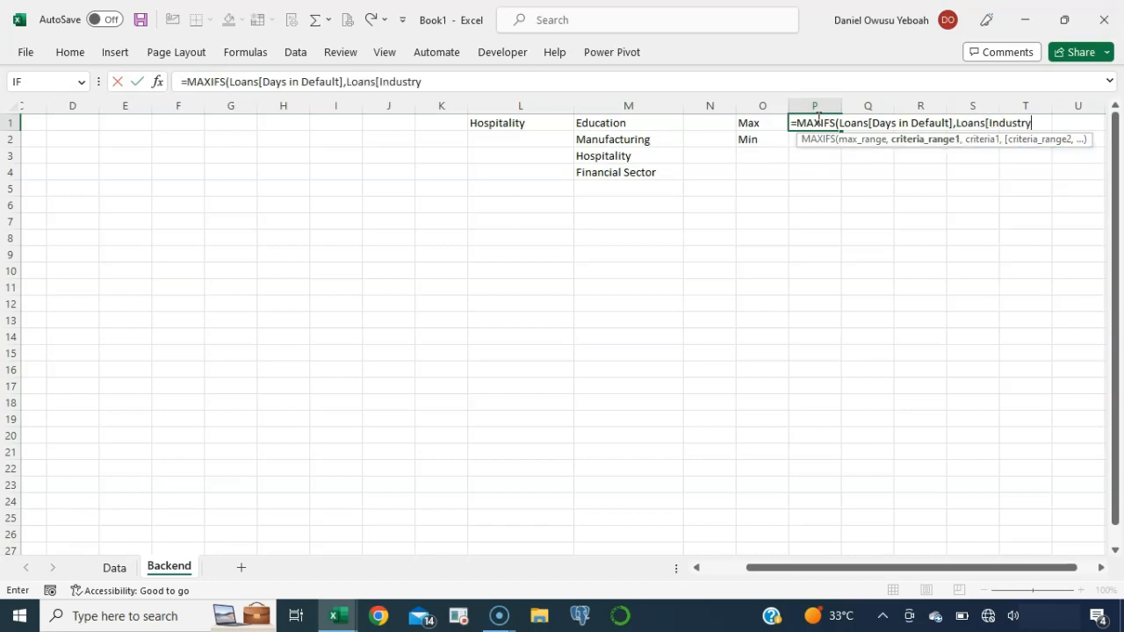
text(],)
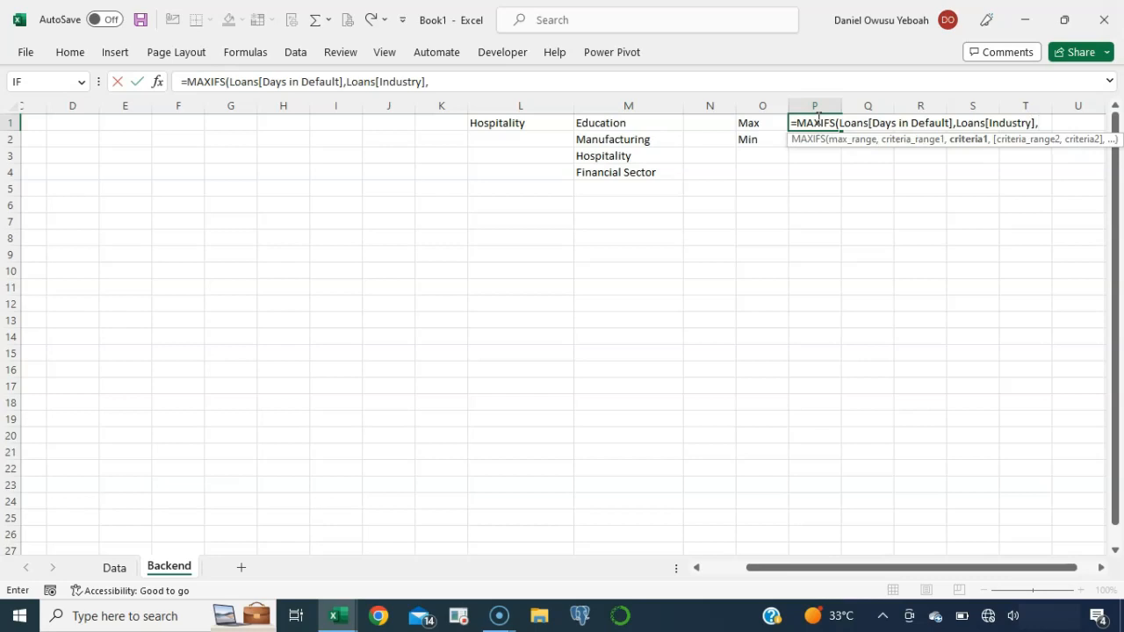
click(555, 122)
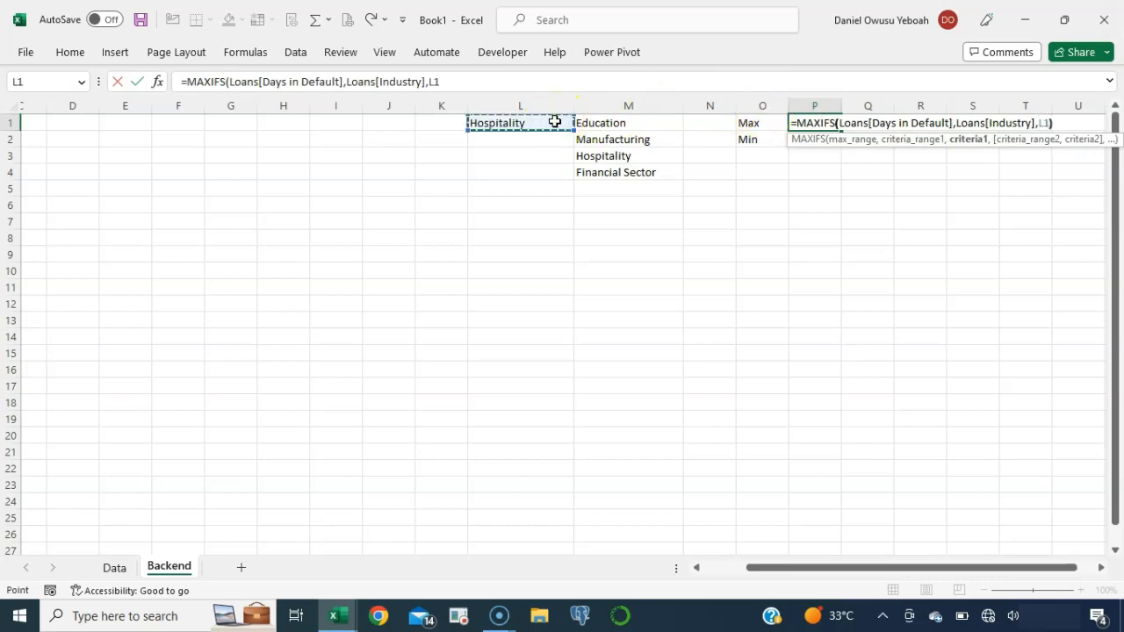
text())
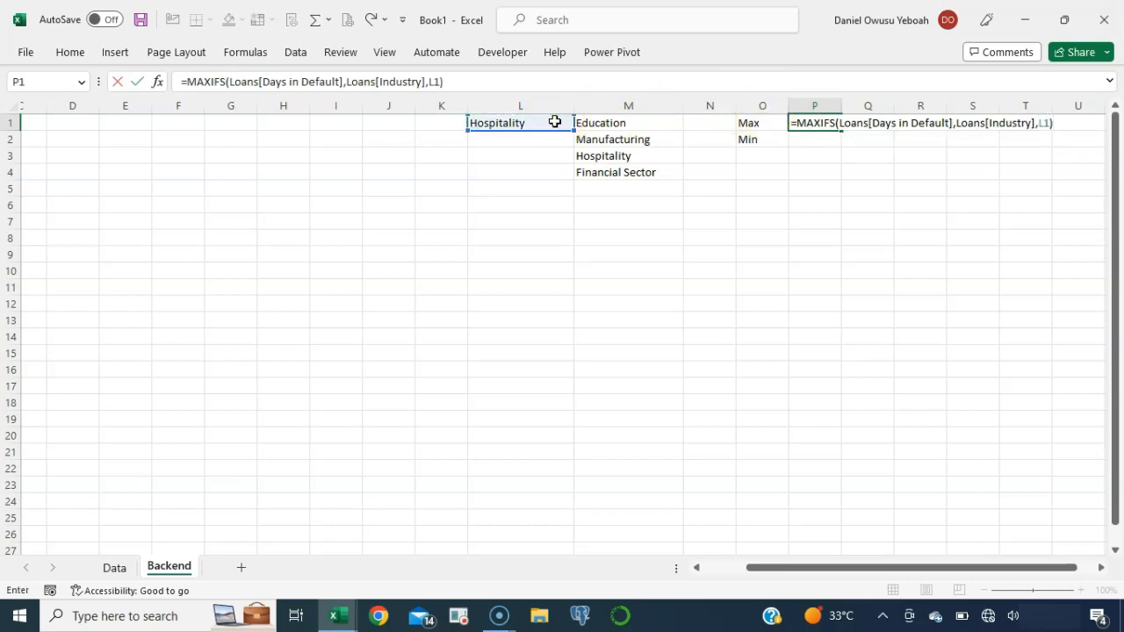
key(Return)
Start a MINIFS formula in P2 with Loans[Days in Default] as its min range
text(=)
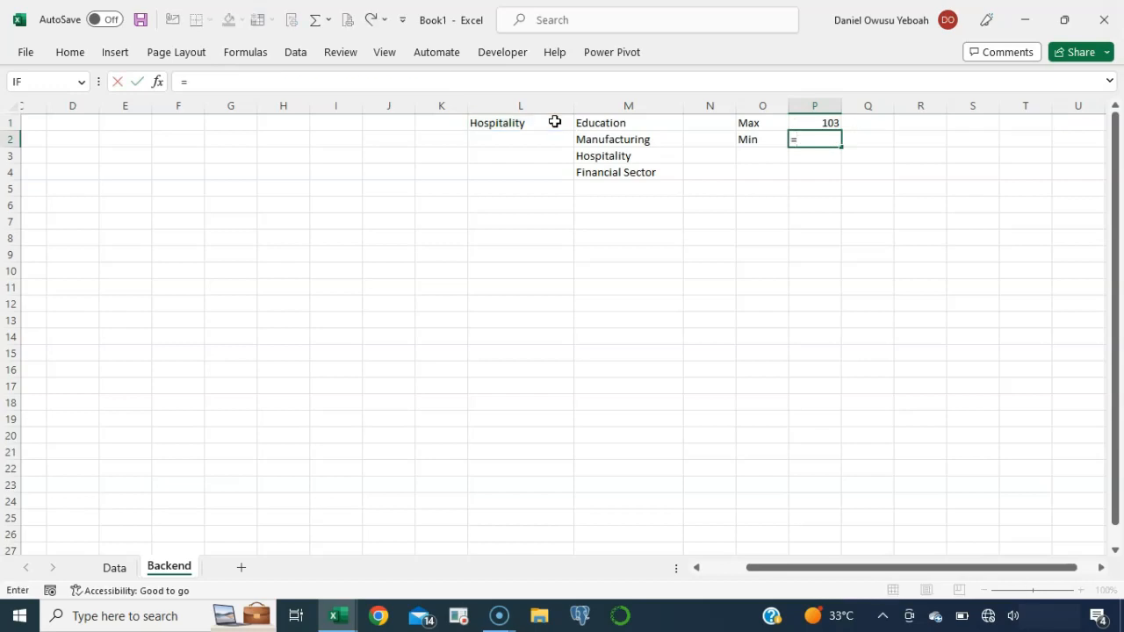
text(min)
key(Tab)
key(BackSpace)
text(i)
key(Tab)
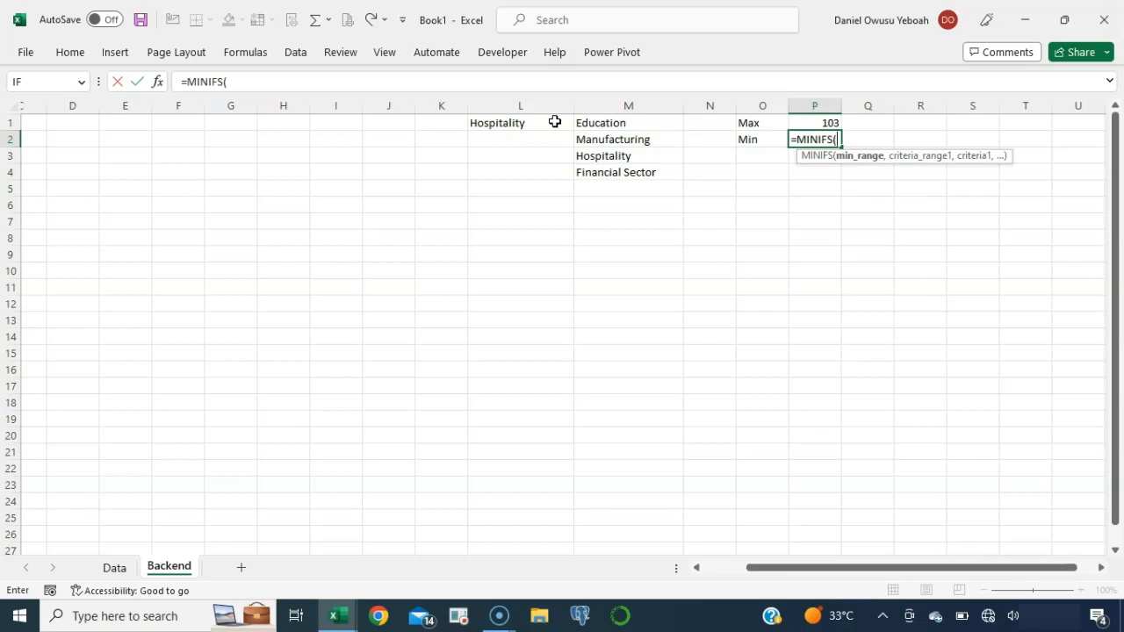
text(loan)
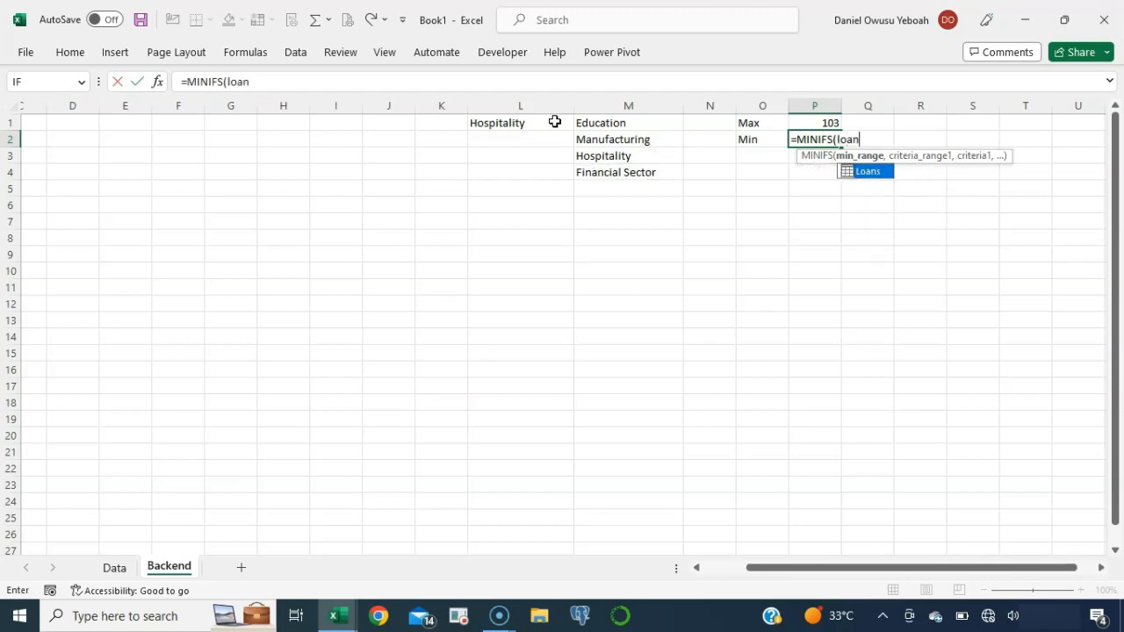
key(Tab)
text([da)
key(Down)
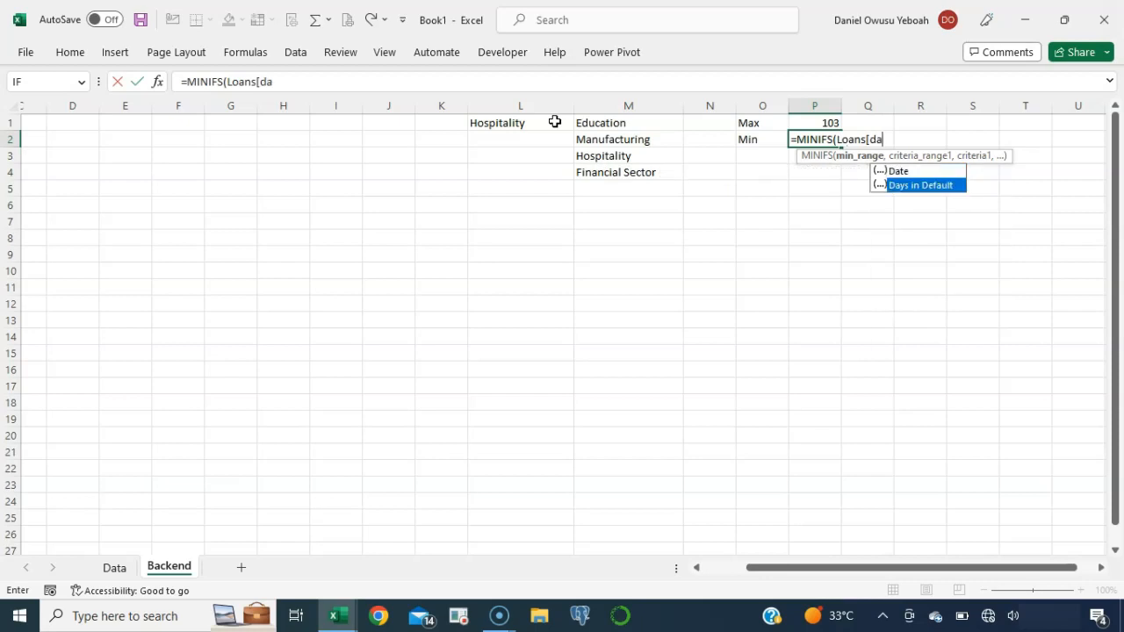
key(Tab)
text(],)
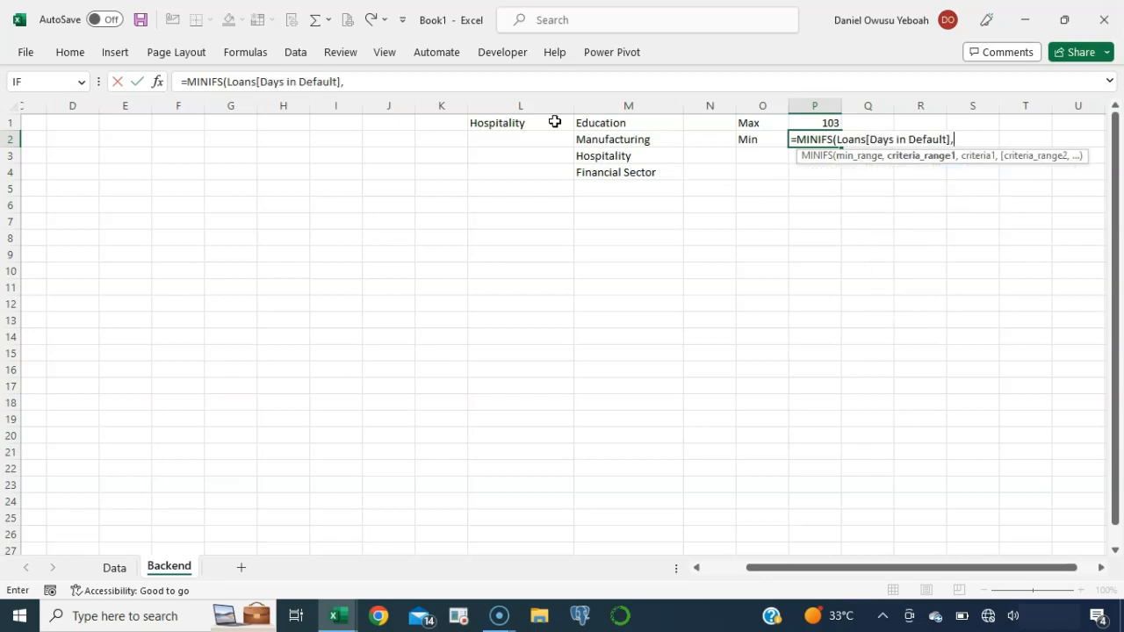
Complete the MINIFS formula in P2 with Loans[Industry] as the criteria range and L1 as the criterion
text(loa)
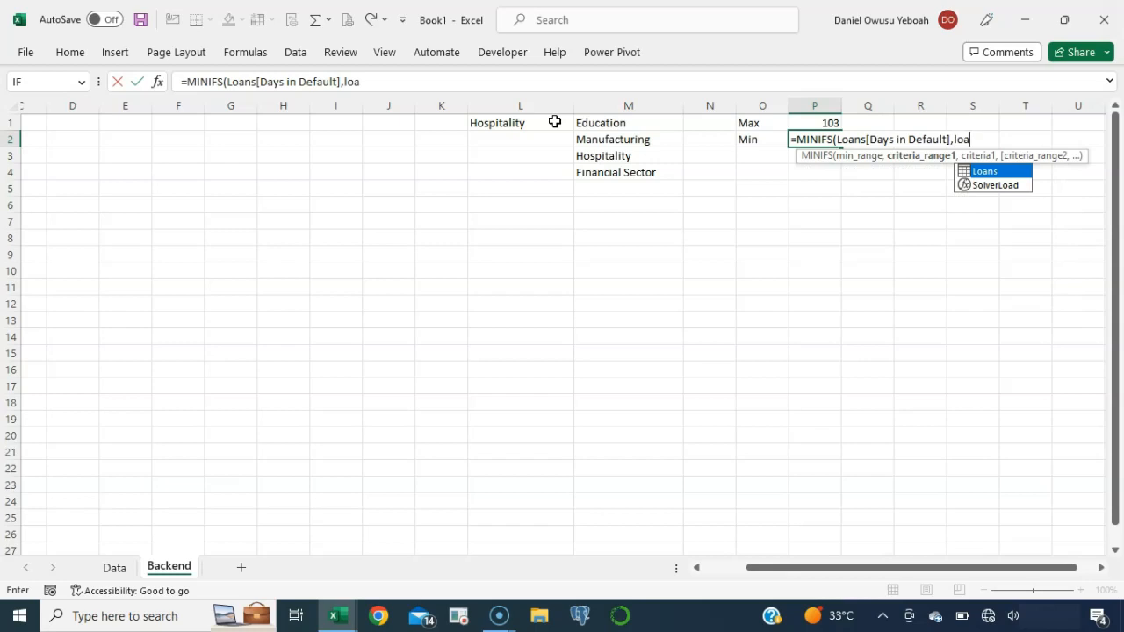
key(Tab)
text(in)
key(Tab)
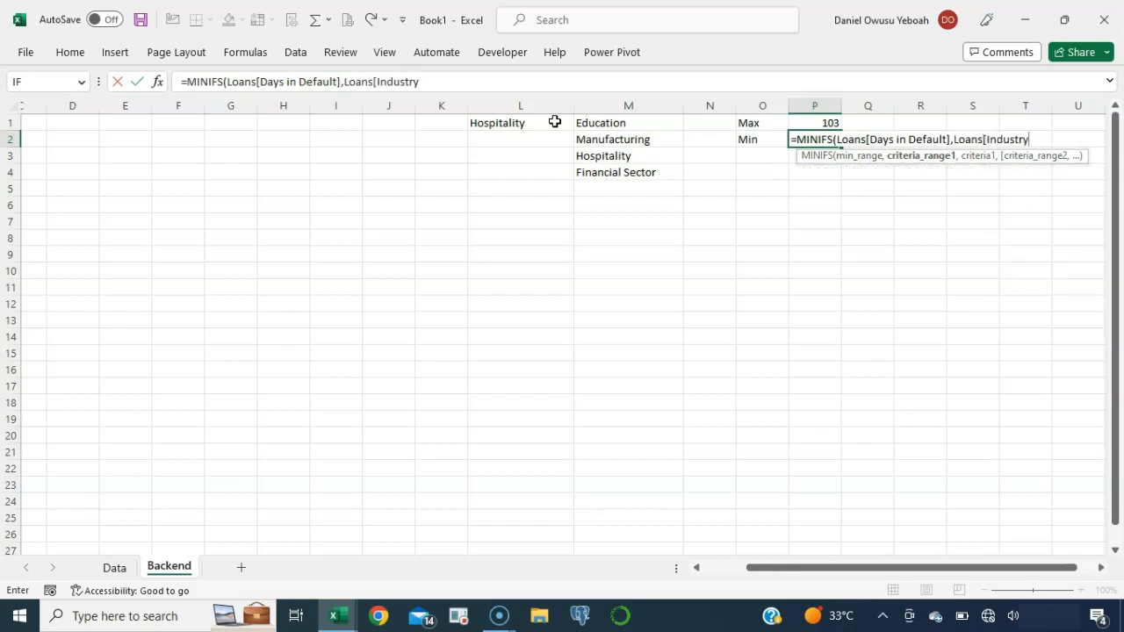
text(,)
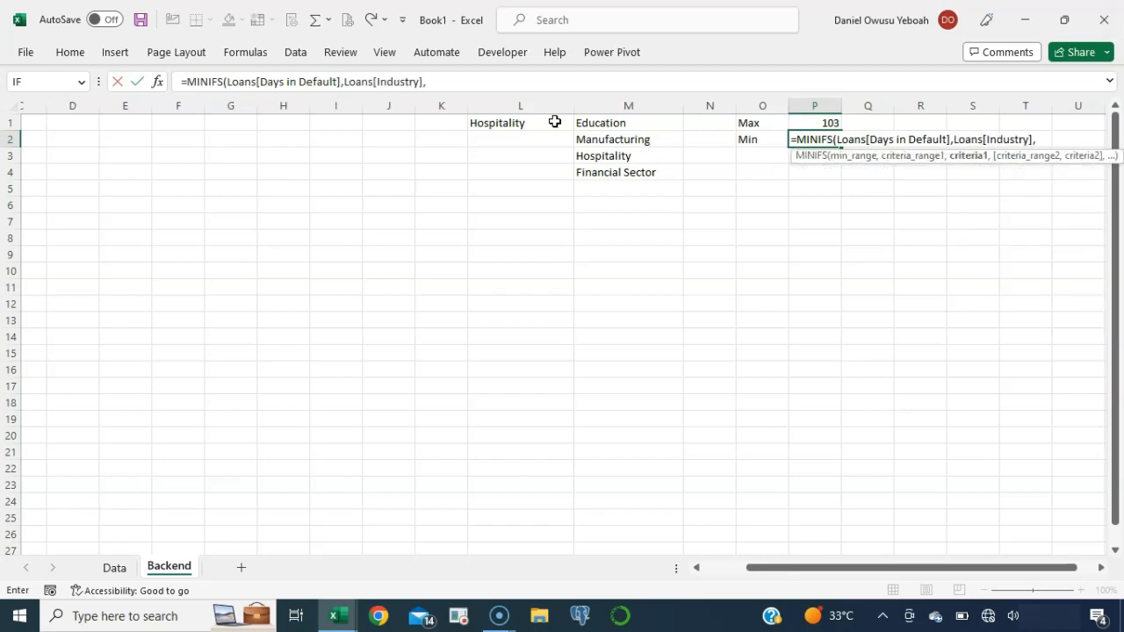
click(514, 123)
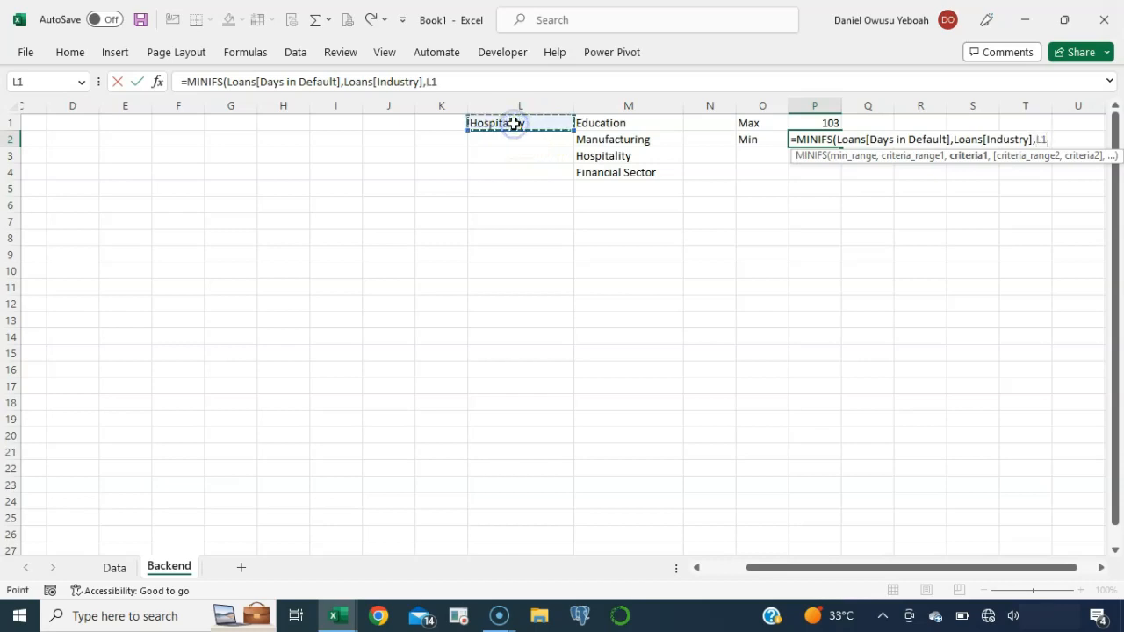
text())
key(Return)
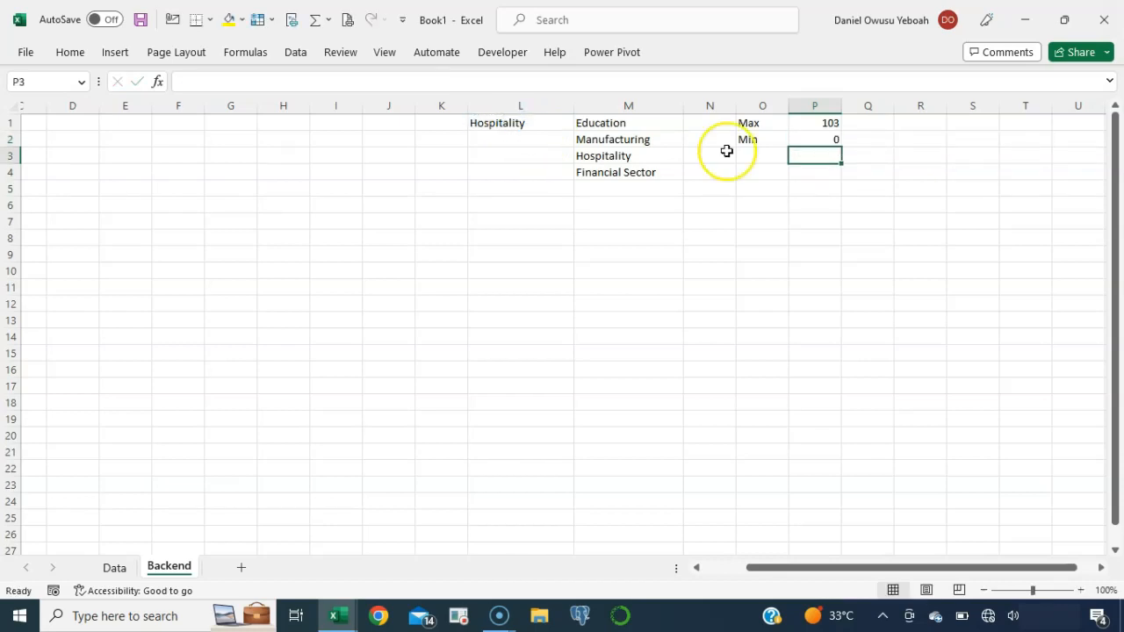
Extend the MINIFS formula in P2 with a second criteria range Loans[Oustanding] and the criterion ">0"
click(807, 127)
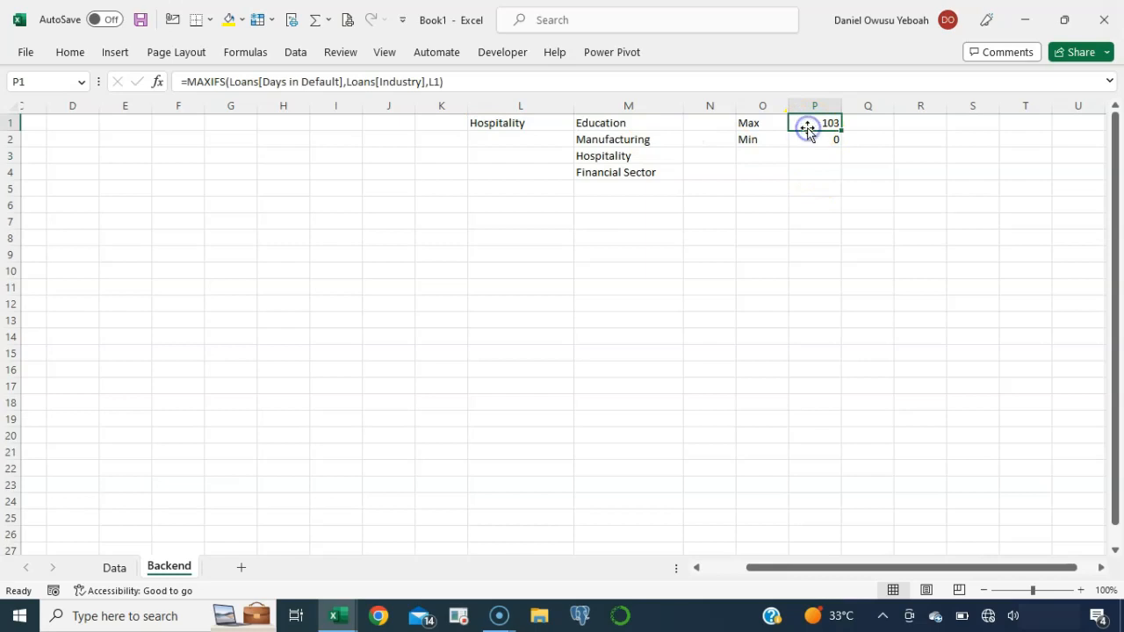
click(807, 140)
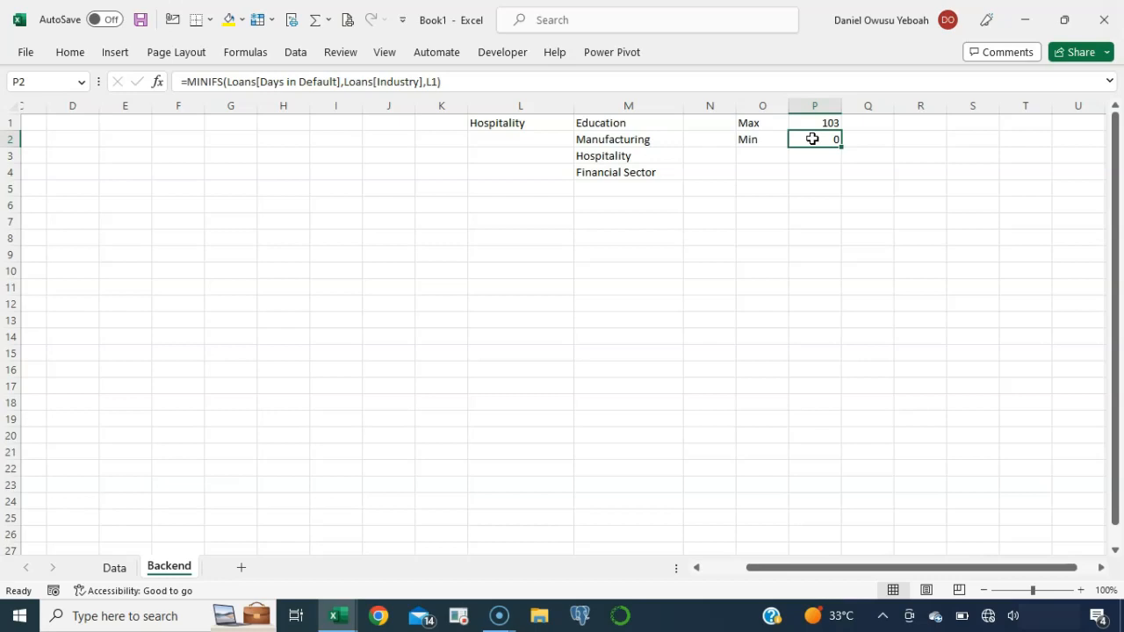
double_click(813, 138)
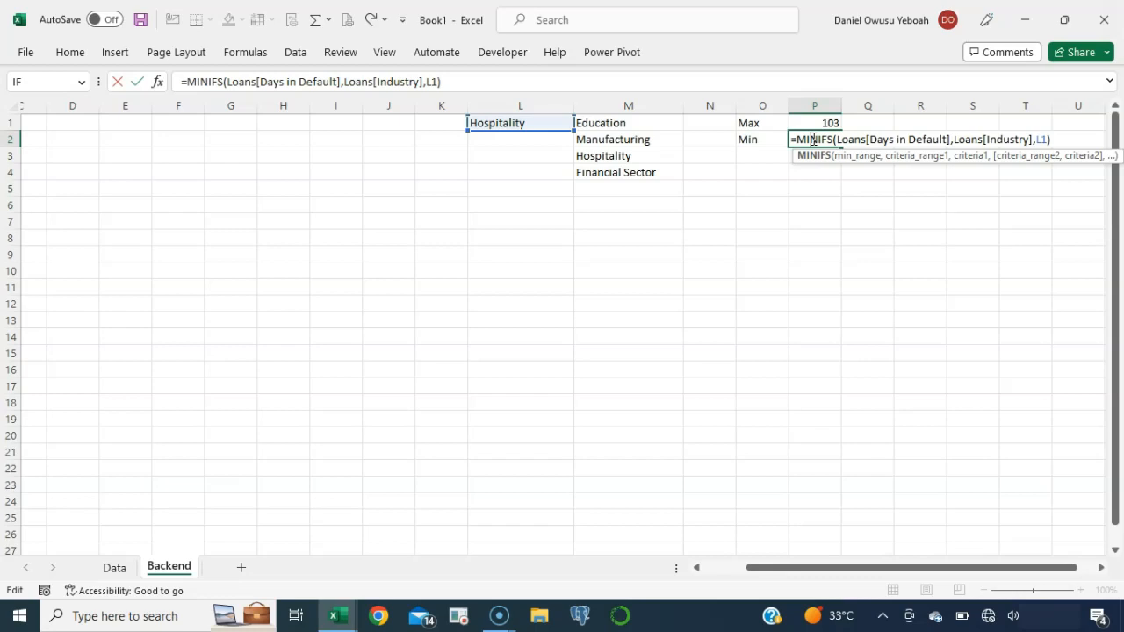
click(1055, 141)
key(BackSpace)
text(,)
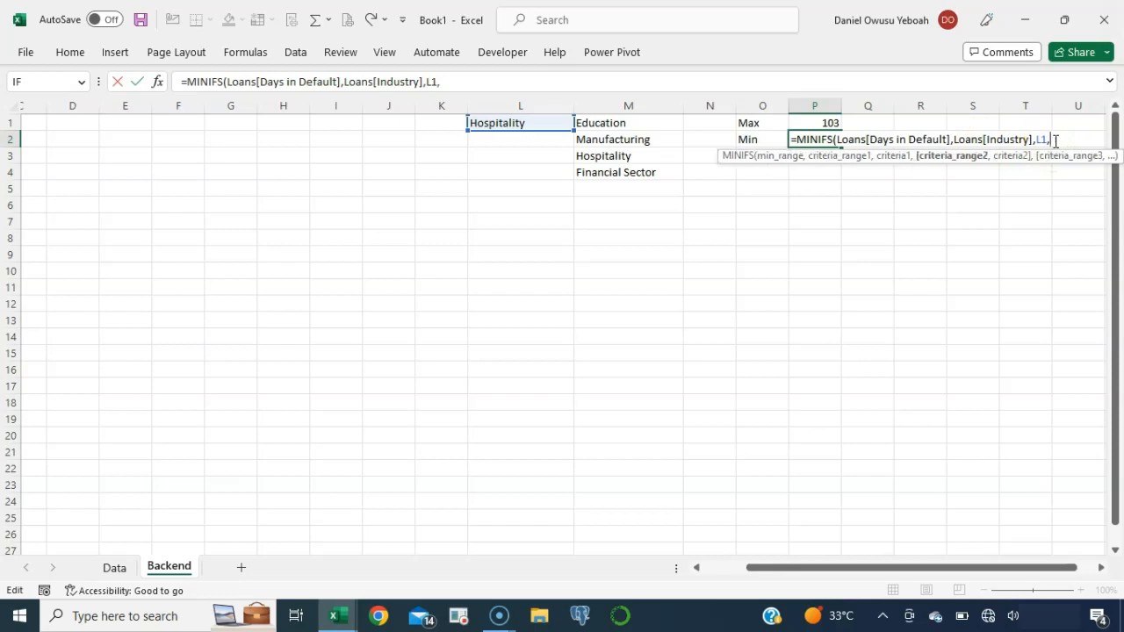
text(l)
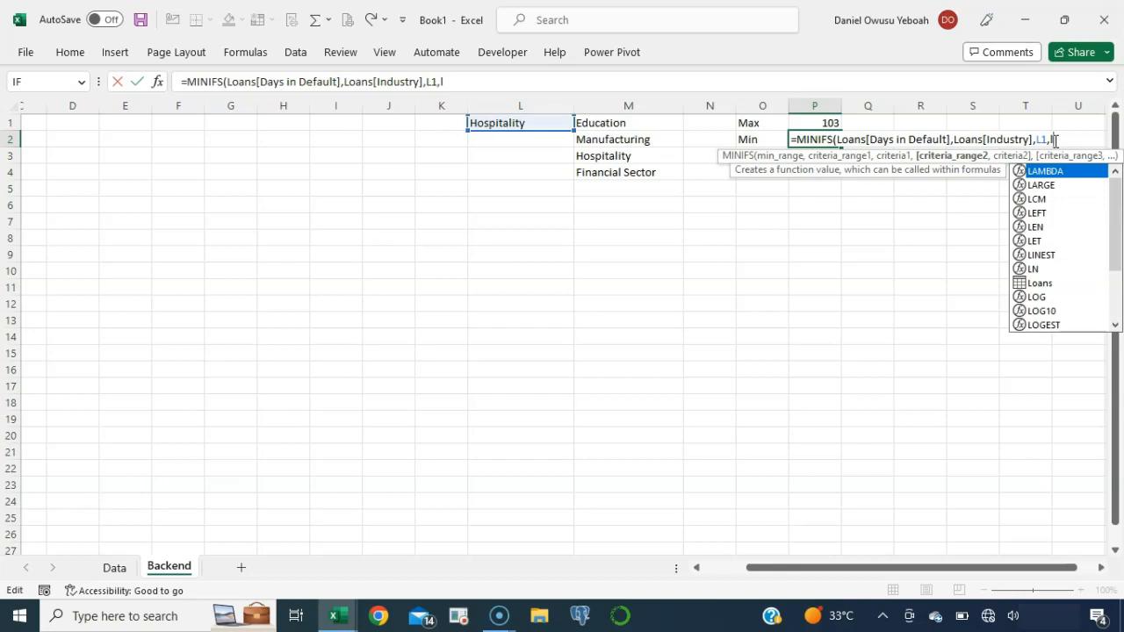
text(oan)
key(Tab)
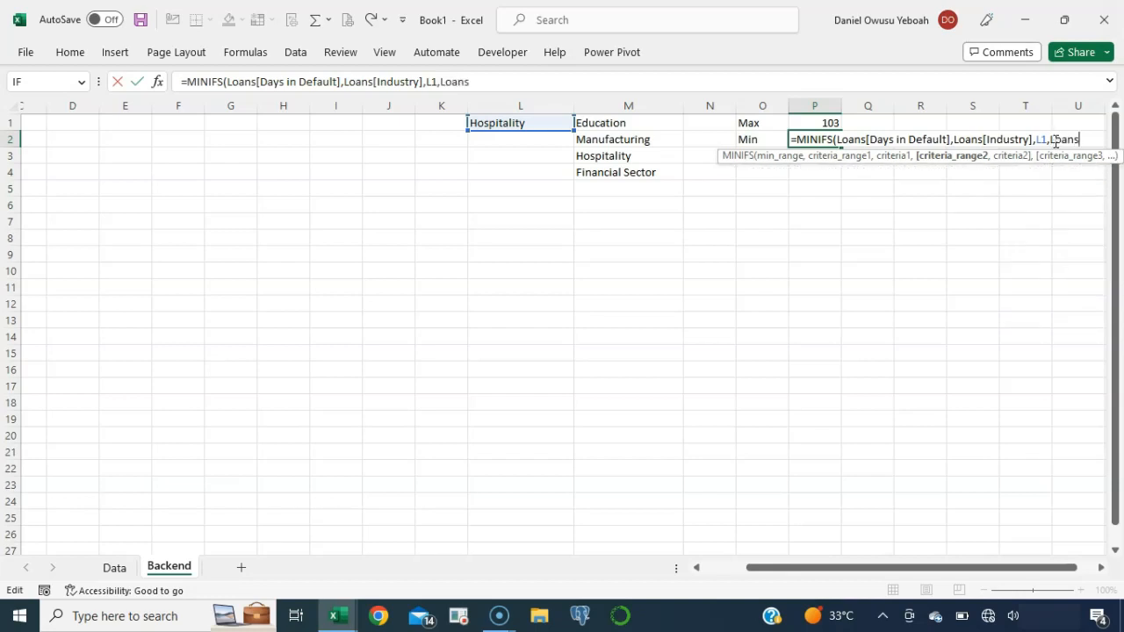
text([o)
key(Tab)
text(])
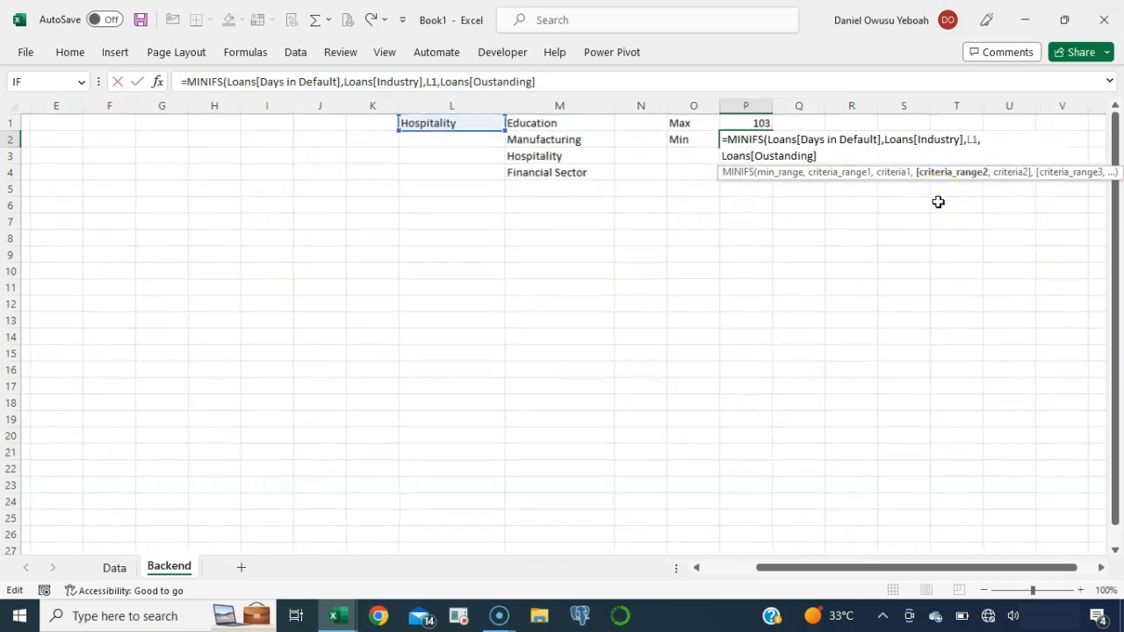
text(,)
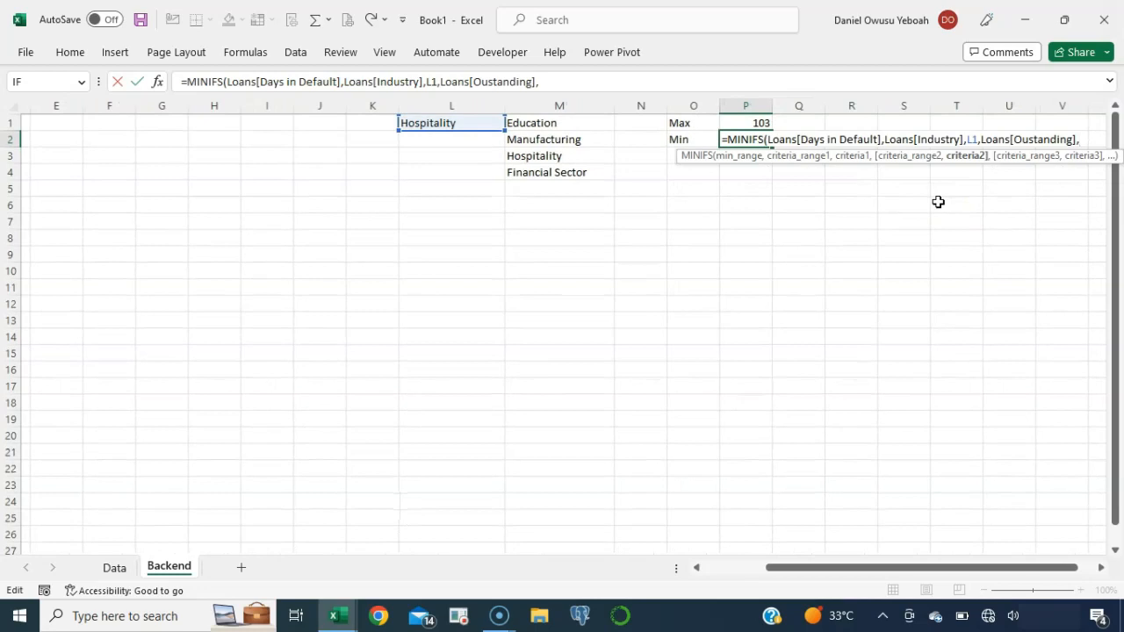
text(">0"))
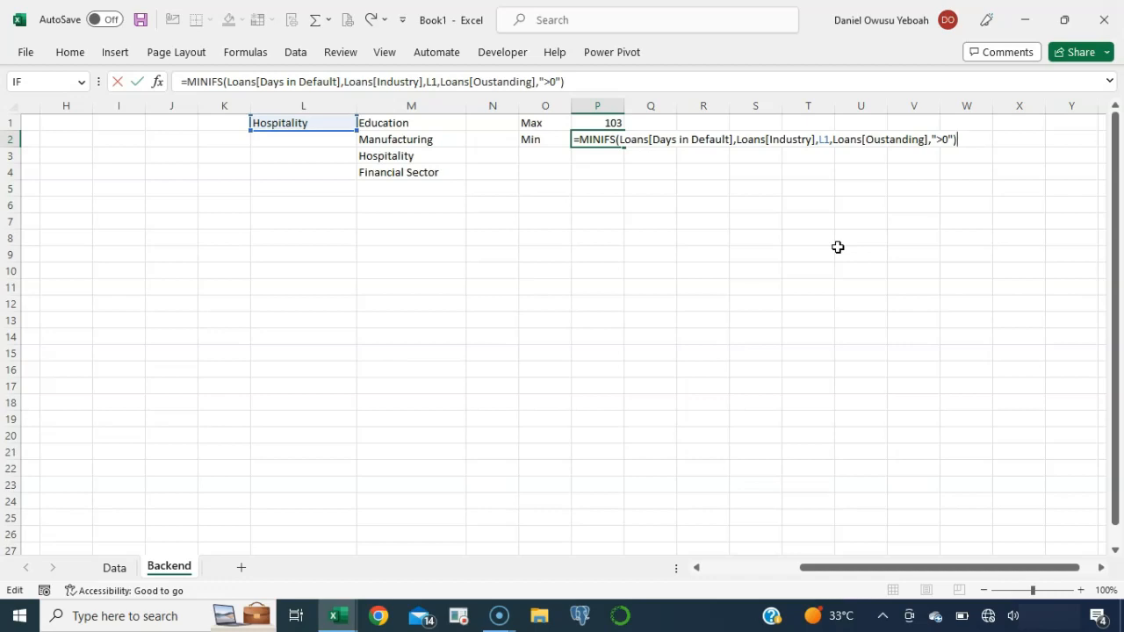
key(Return)
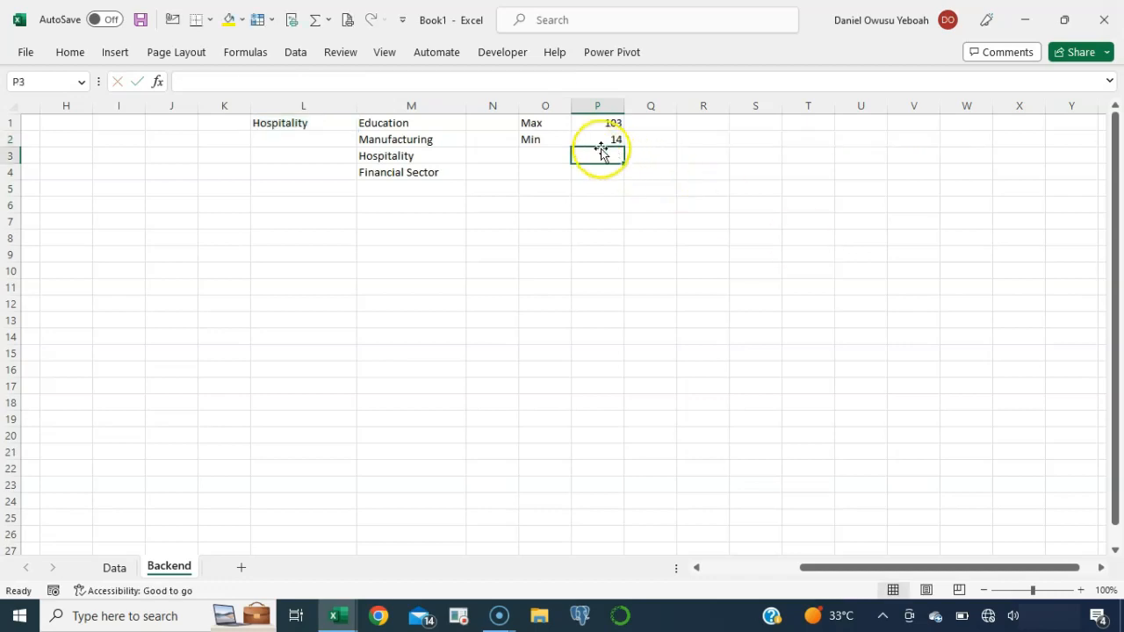
click(596, 140)
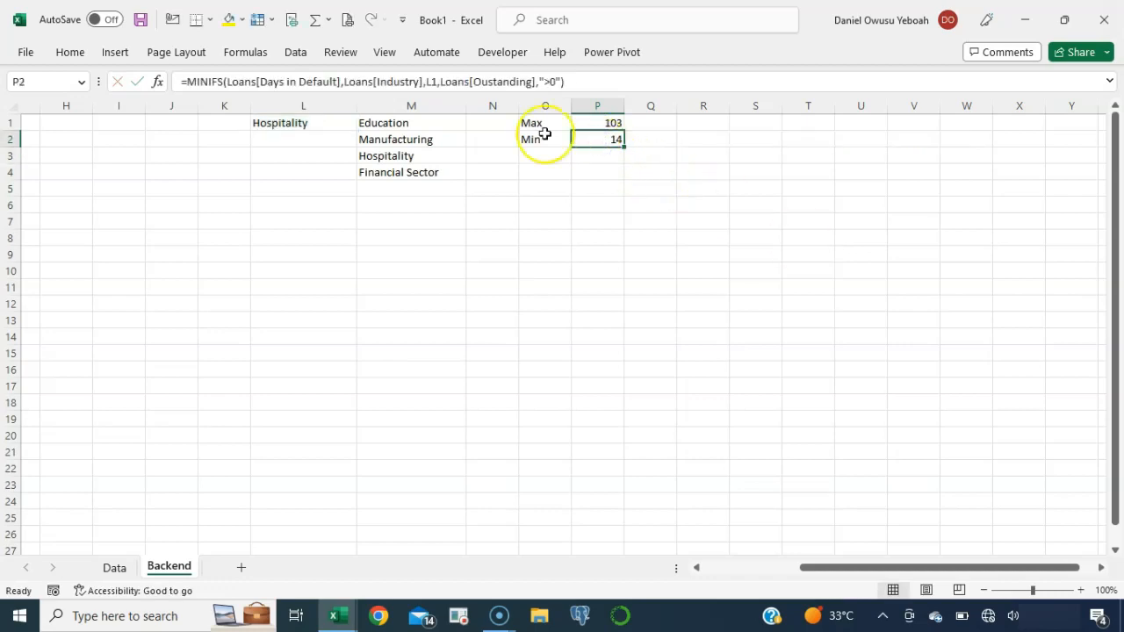
Switch the industry selector in L1 to Education and inspect the Max formula in P1 and the Min formula in P2
click(313, 123)
click(362, 123)
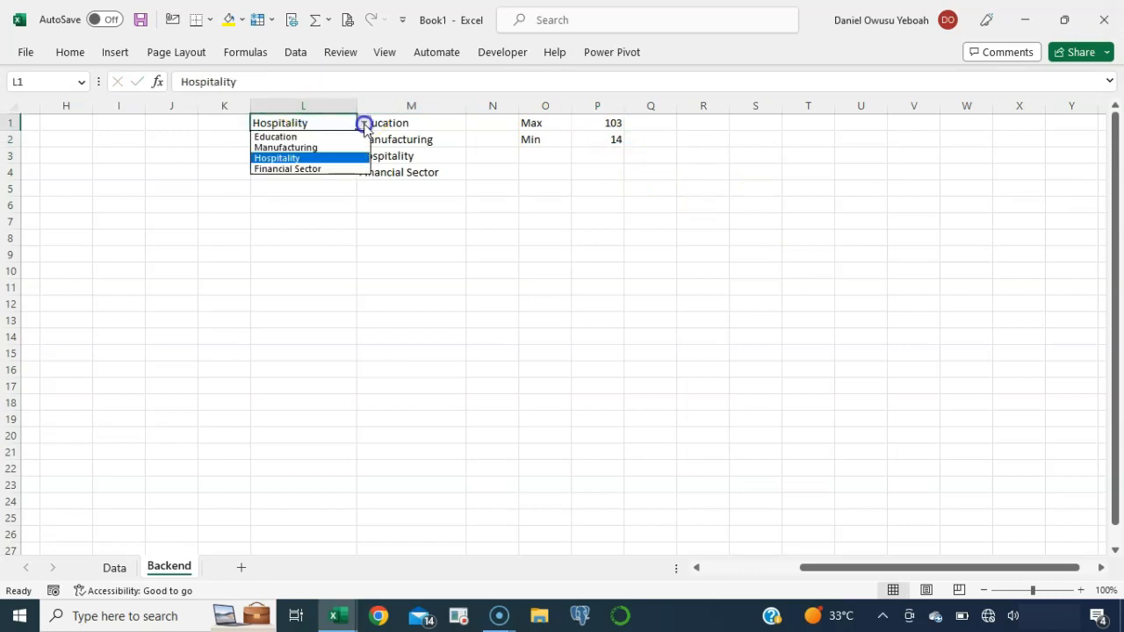
click(308, 137)
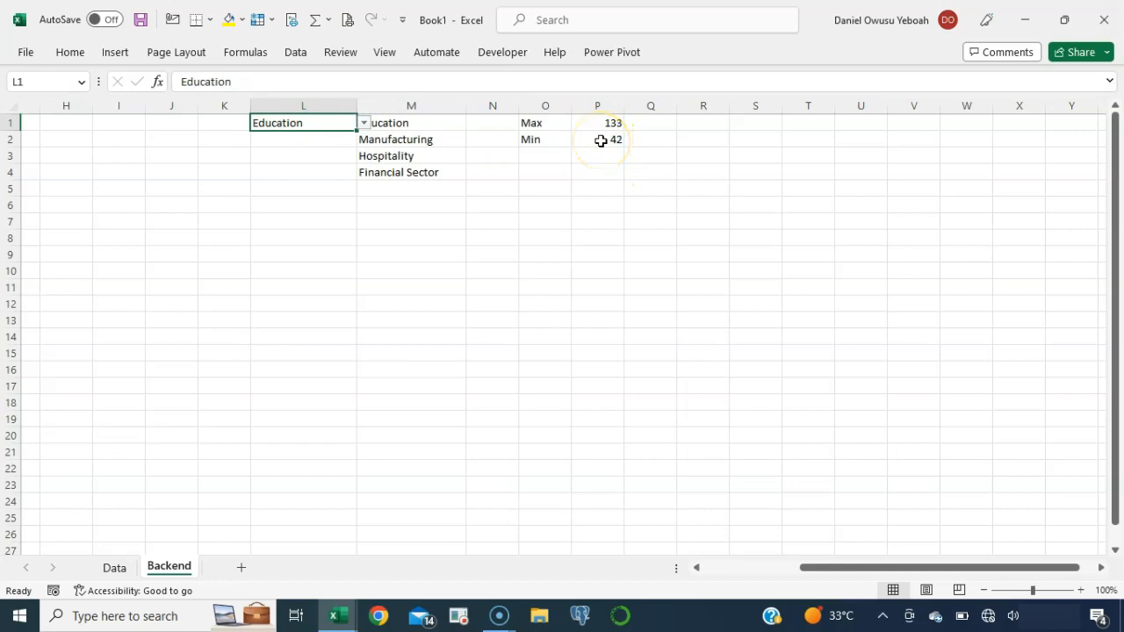
click(593, 129)
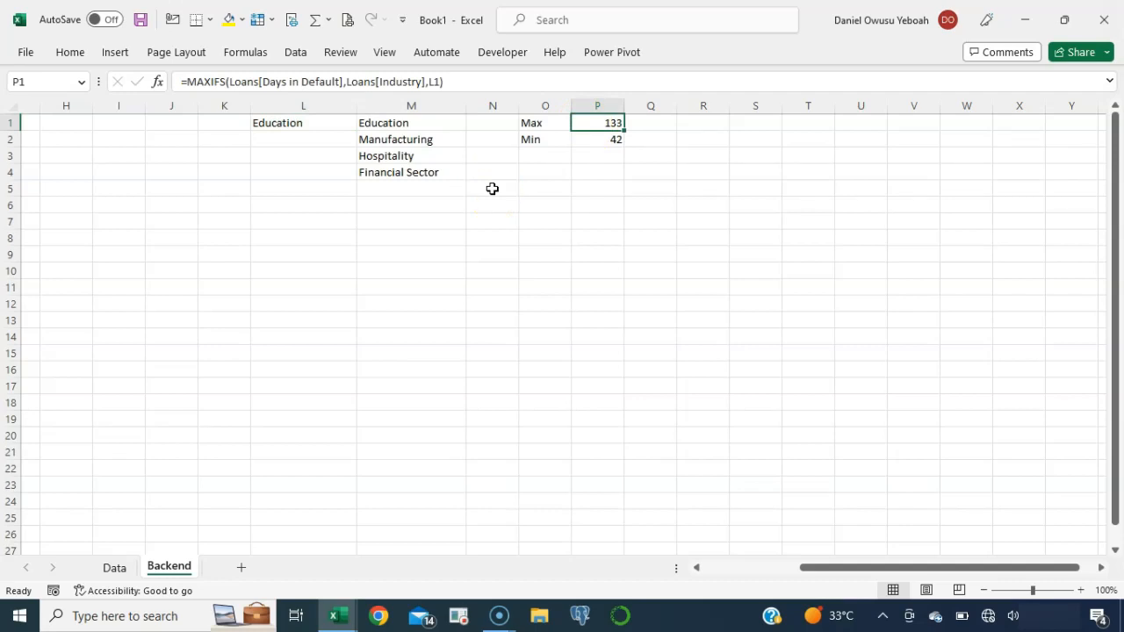
click(613, 142)
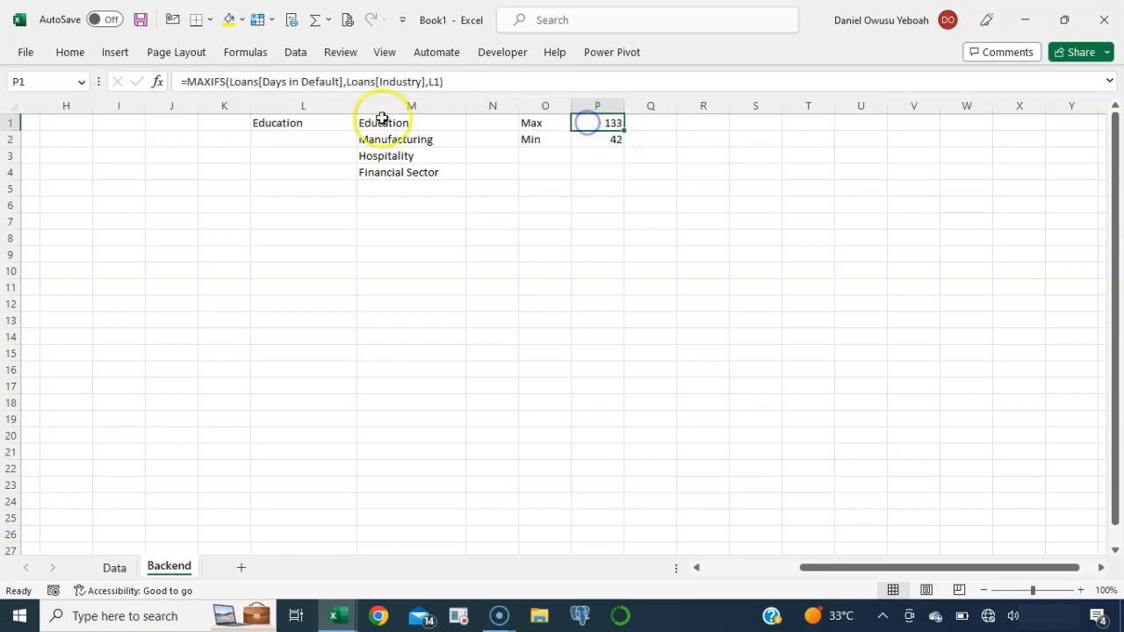
Divide the MAXIFS formula in P1 by 10
click(448, 79)
text(/10)
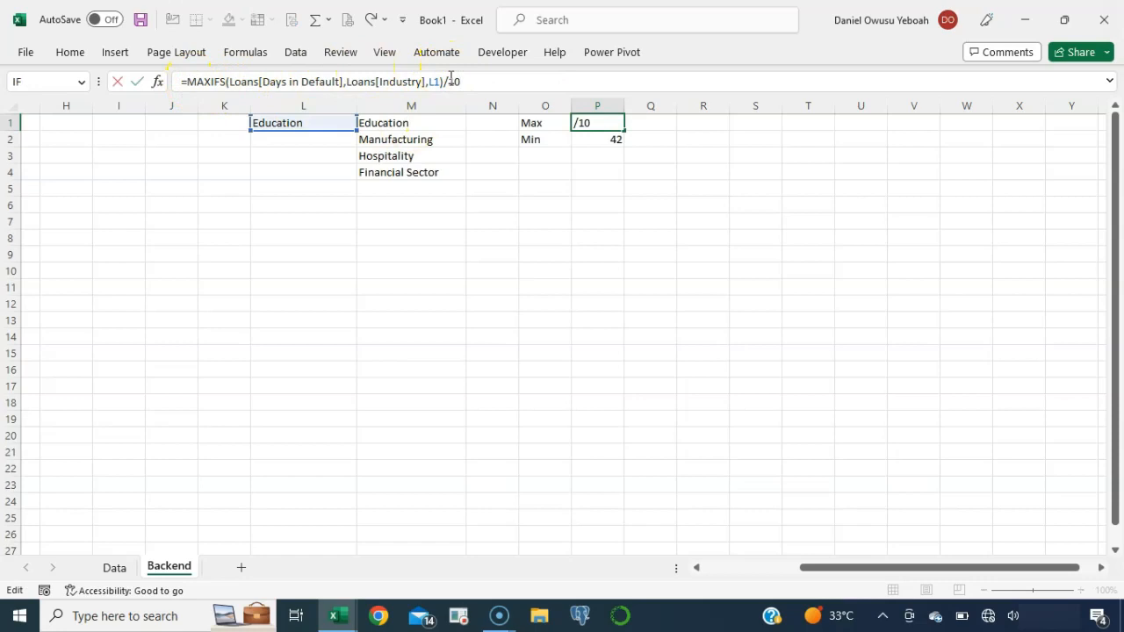
key(Return)
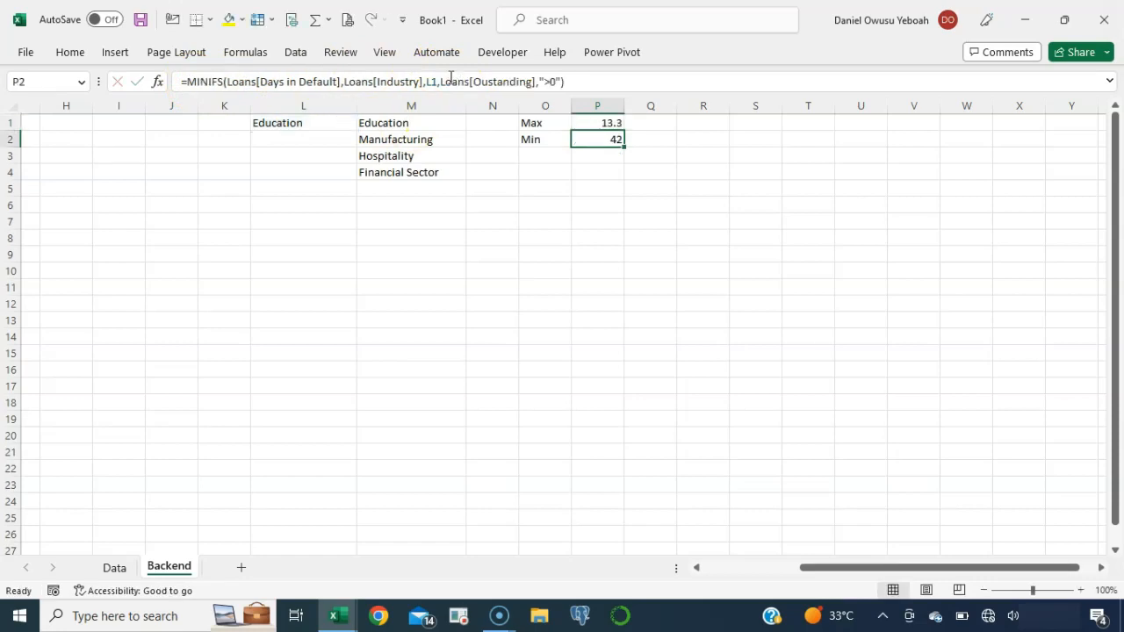
Wrap the P1 formula in ROUNDDOWN with 0 digits and multiply the result by 10
click(595, 124)
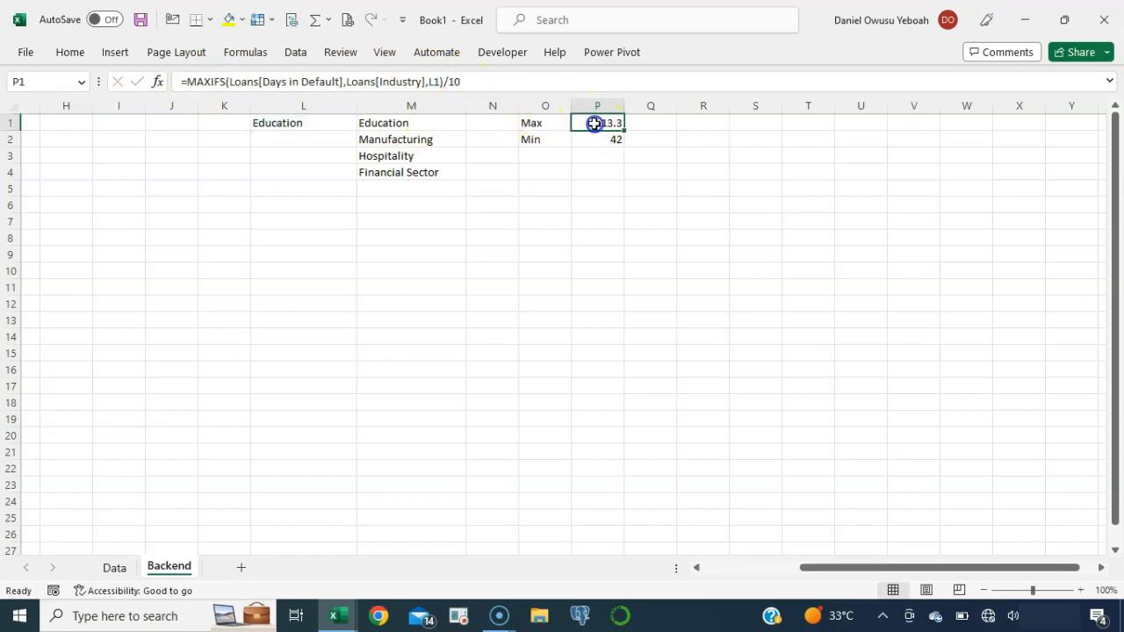
click(191, 83)
click(192, 83)
text(rou)
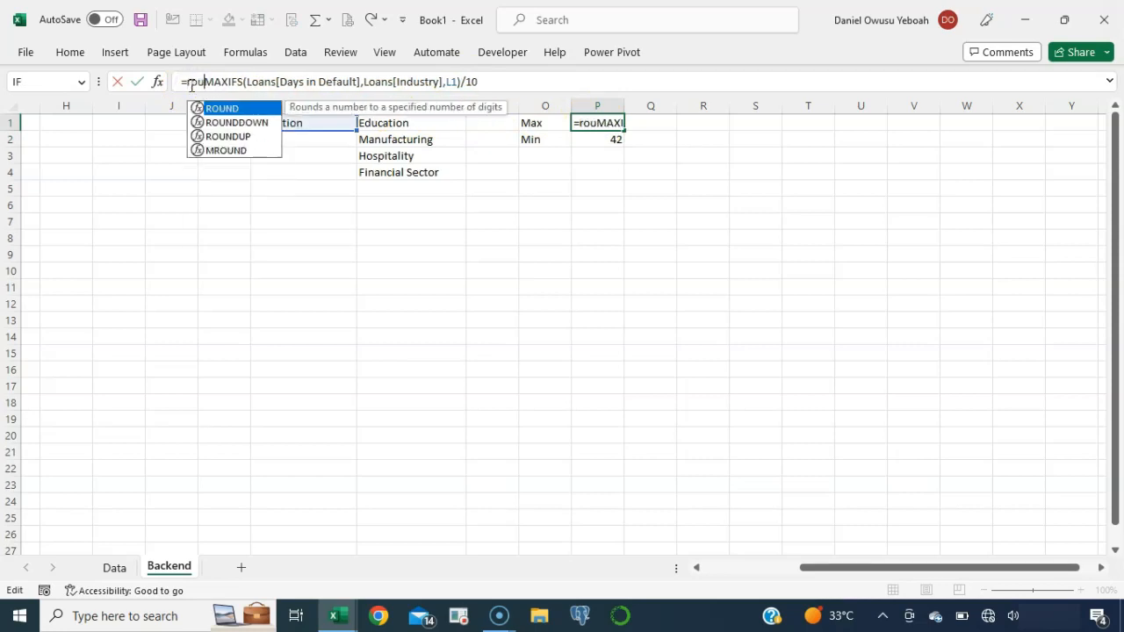
key(Down)
key(Tab)
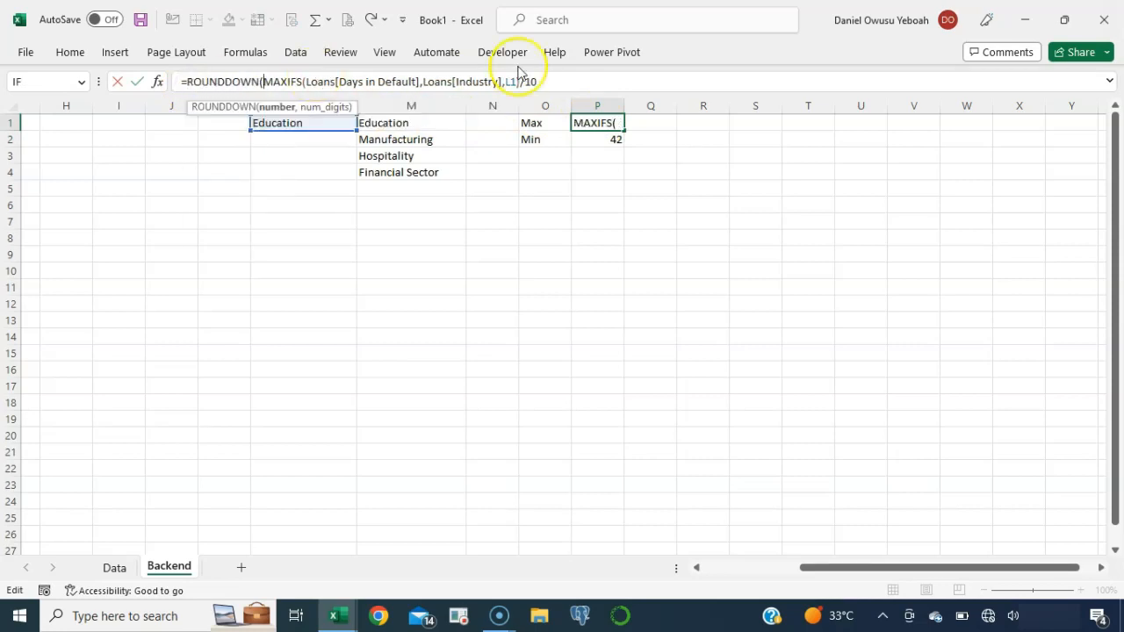
text(,0)
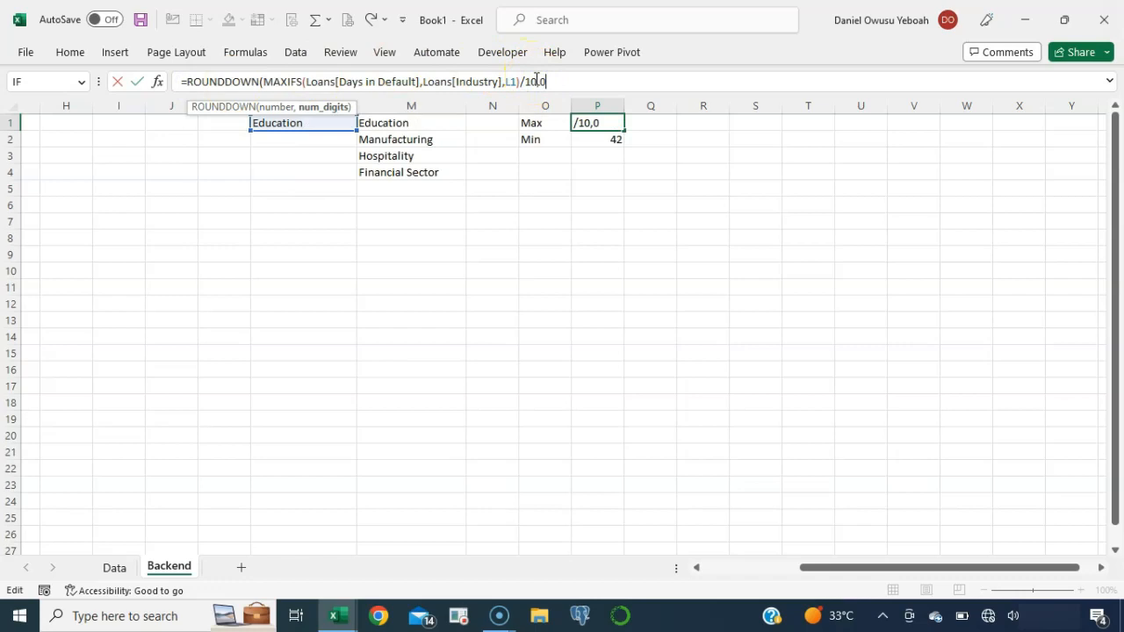
text()*10)
key(Return)
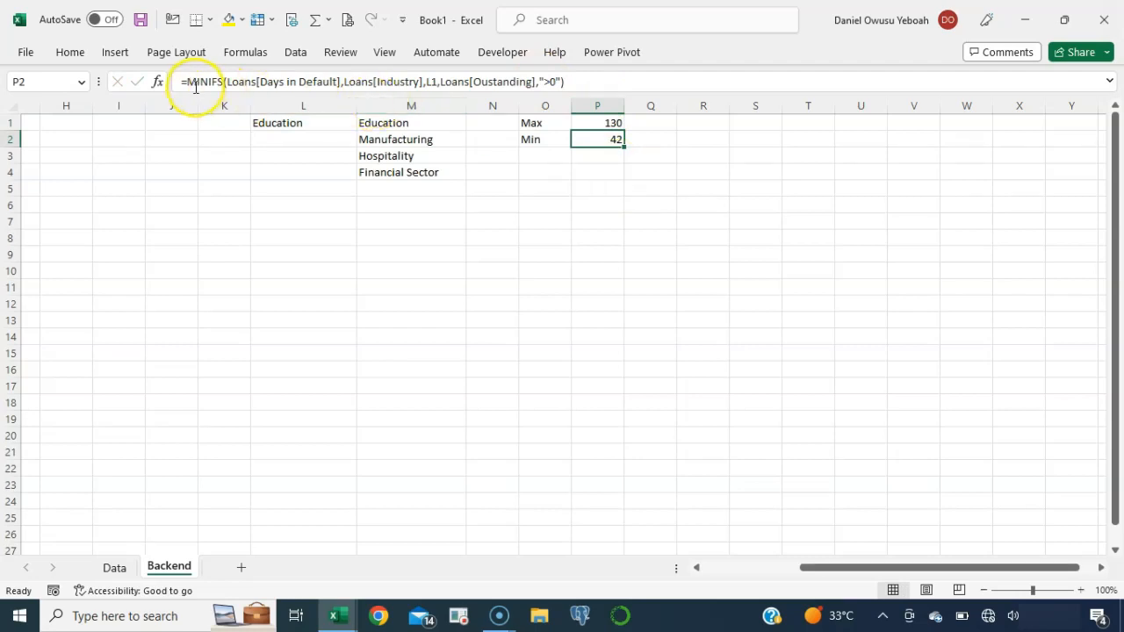
Divide the MINIFS formula in P2 by 10
click(605, 84)
text(/10)
key(Return)
Wrap the P2 formula in ROUNDDOWN with 0 digits and multiply the result by 10
key(Up)
click(186, 81)
text(rou)
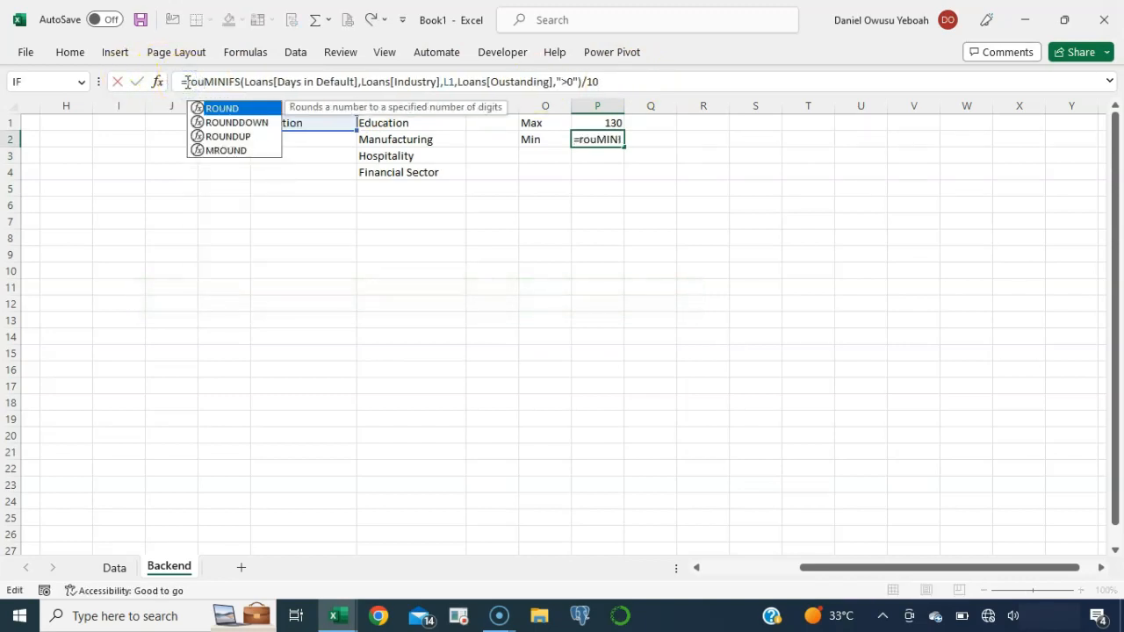
key(Down)
key(Tab)
click(667, 81)
text(,0)*10)
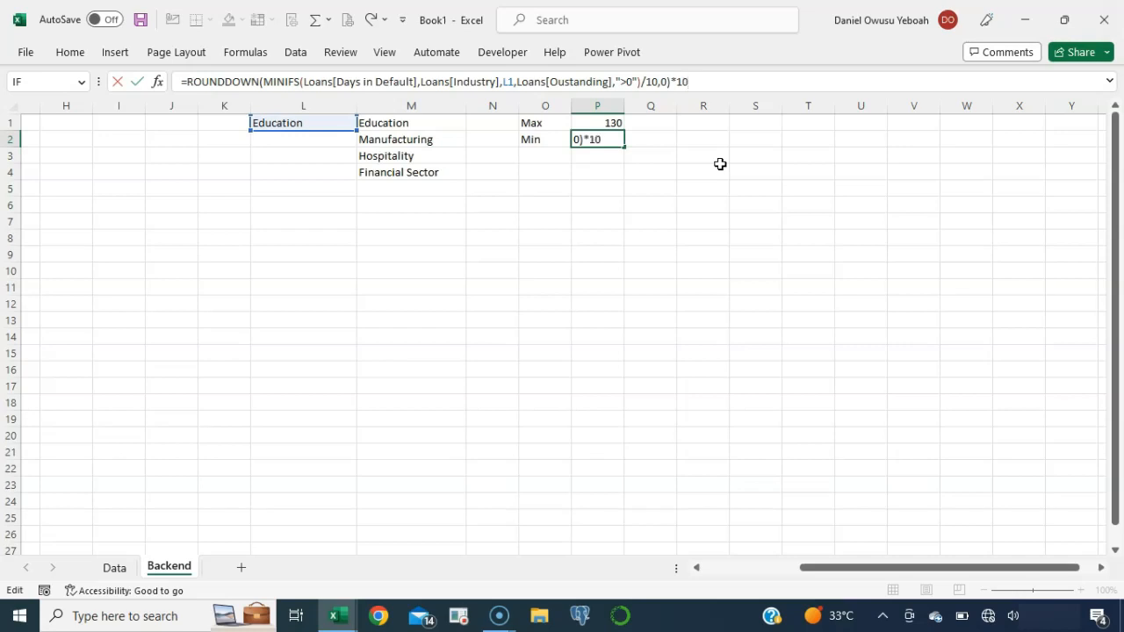
key(Return)
Enter the label "number of rows" in O3 below the Min label
key(Up)
key(Down)
key(Left)
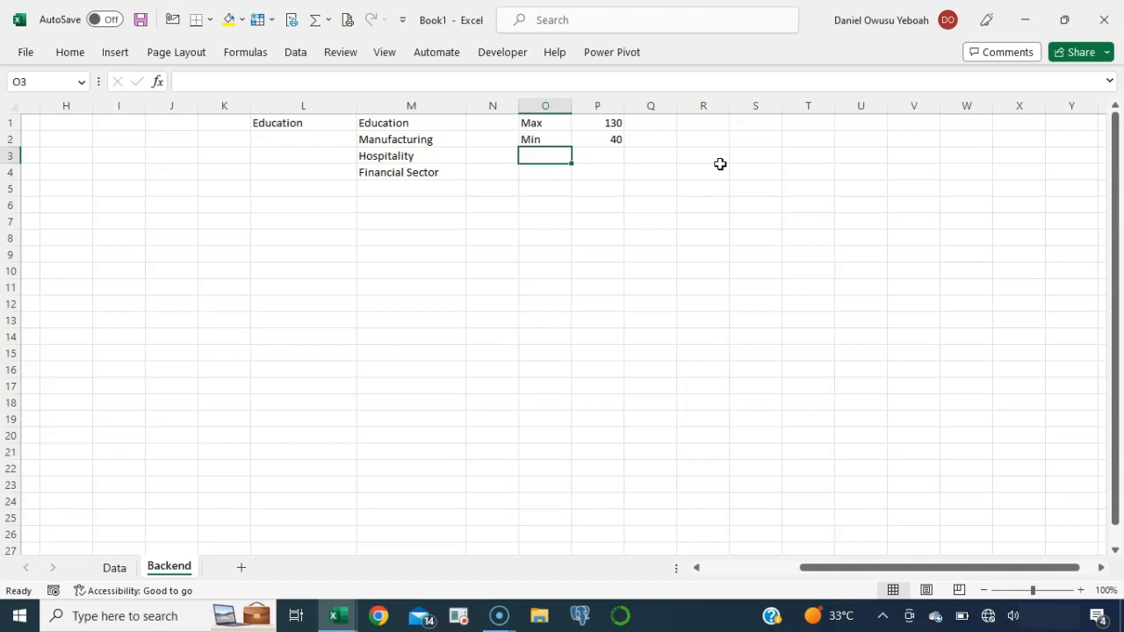
text(number of rows)
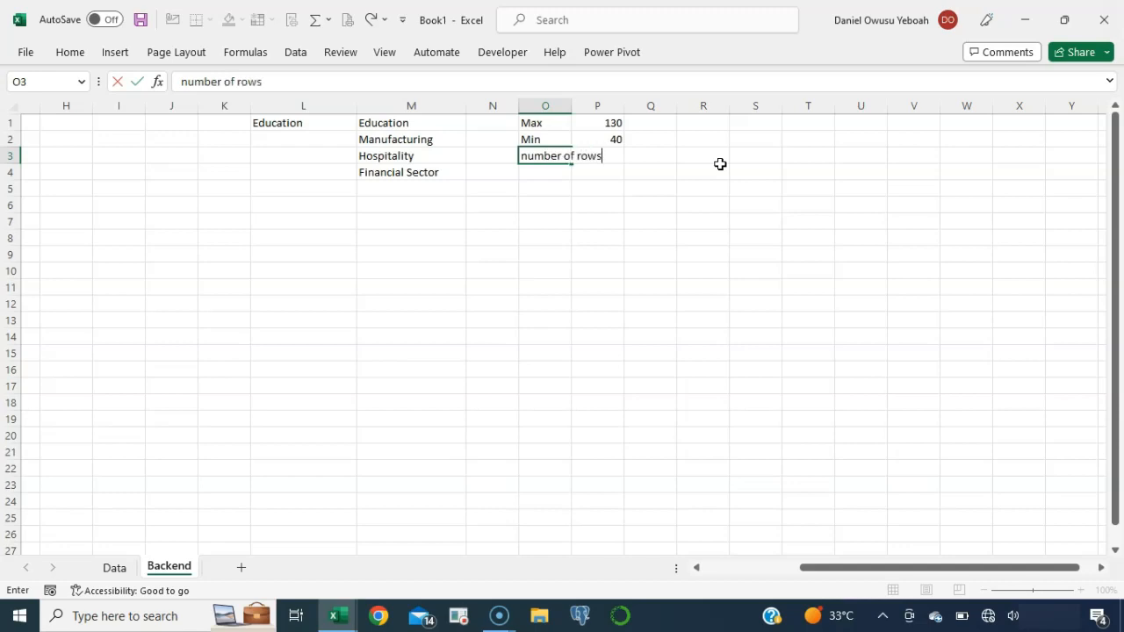
key(Tab)
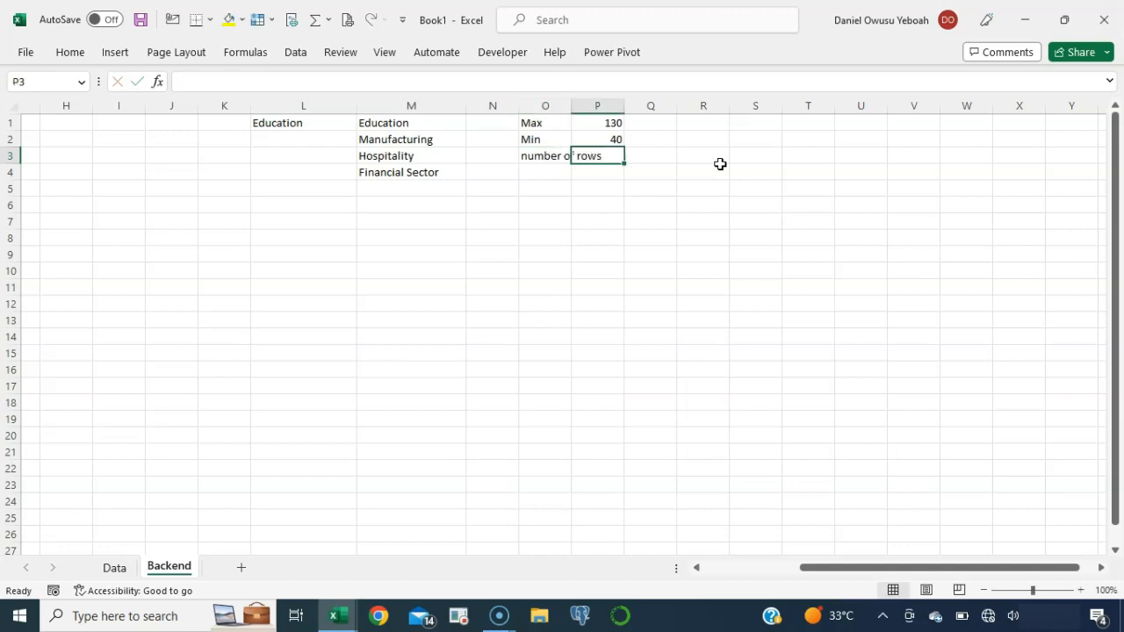
Enter the formula =P1-P2 in P3 to subtract the minimum from the maximum
text(=)
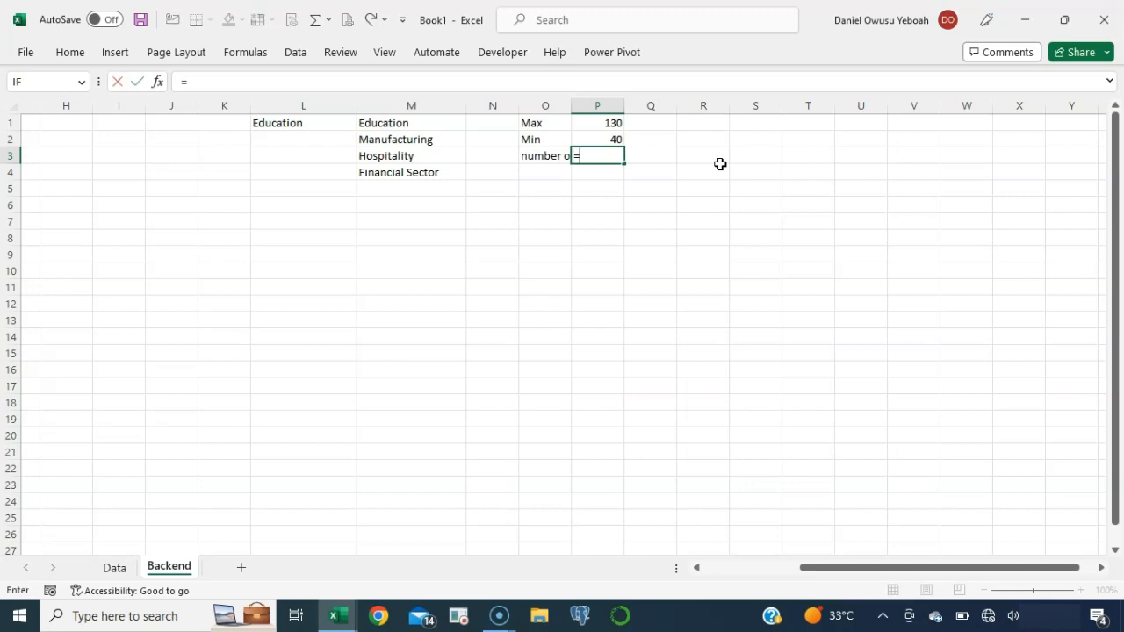
key(Up)
key(Up)
text(-)
key(Up)
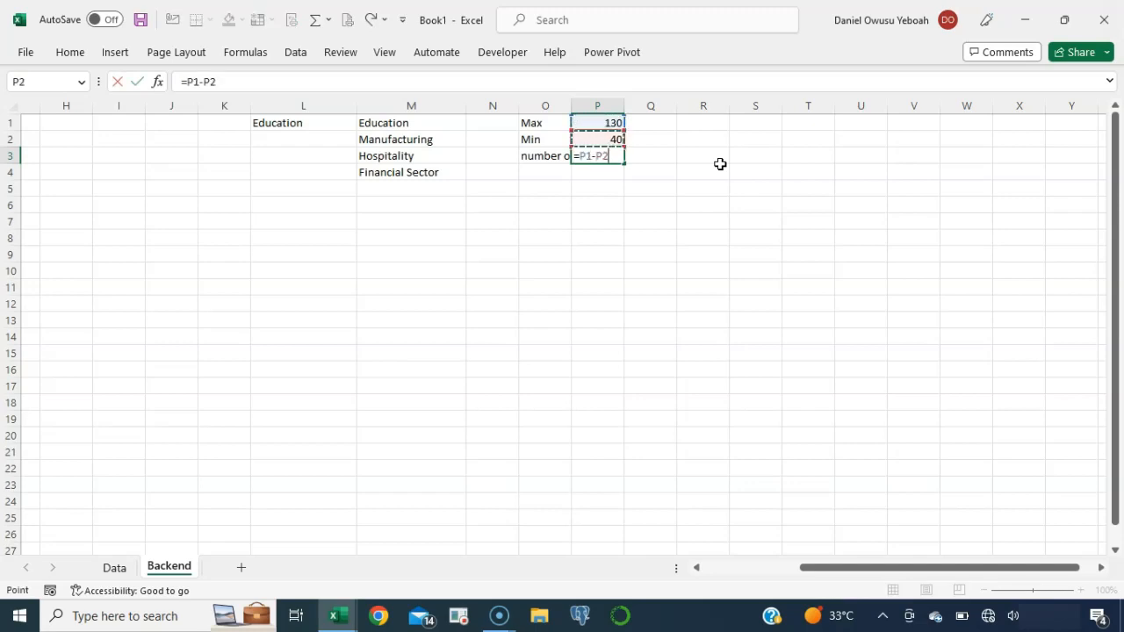
key(Return)
key(Up)
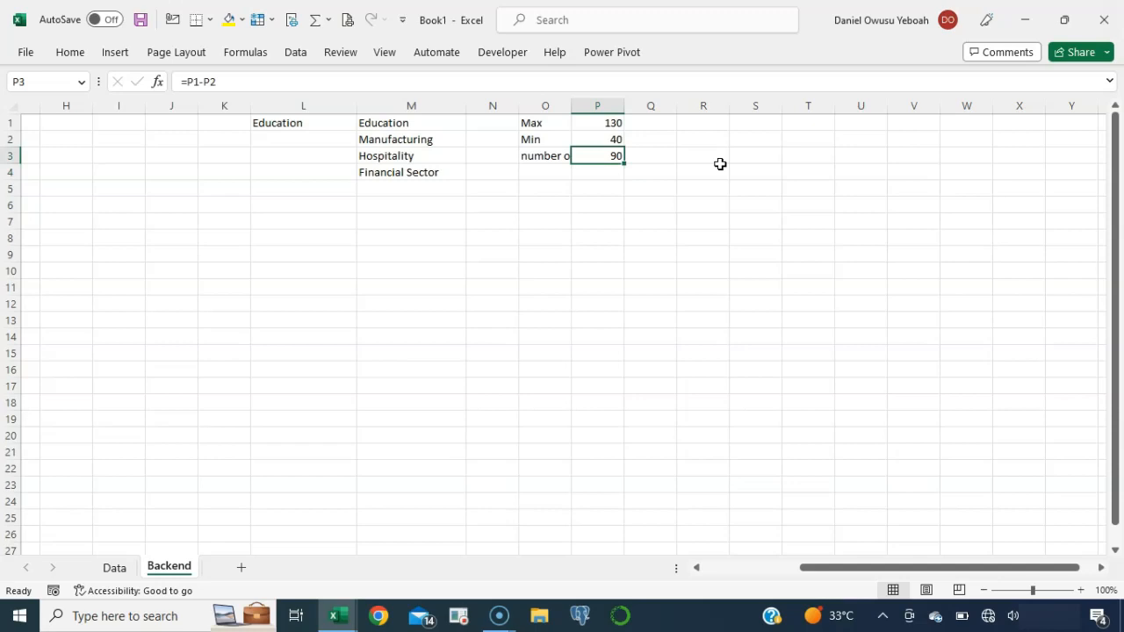
Put the subtraction in P3 in parentheses and divide it by 10, giving =(P1-P2)/10
click(268, 72)
text())
click(188, 81)
text(()
click(221, 82)
text(/10)
key(Return)
key(Up)
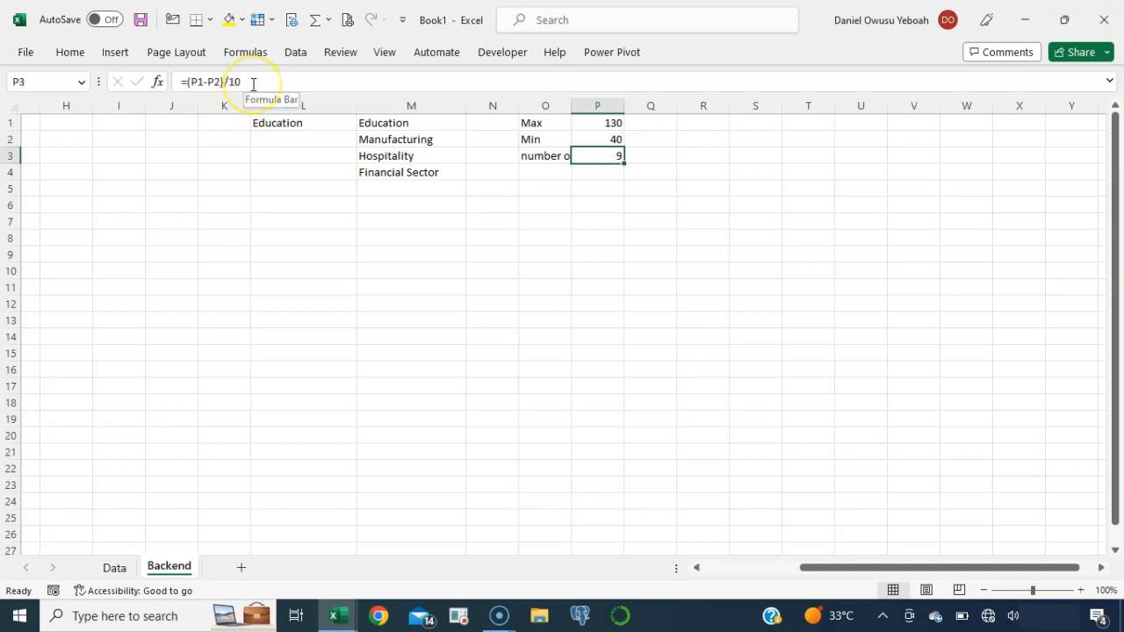
Add 1 to the row count formula in P3, making it =(P1-P2)/10+1
click(252, 83)
text(+1)
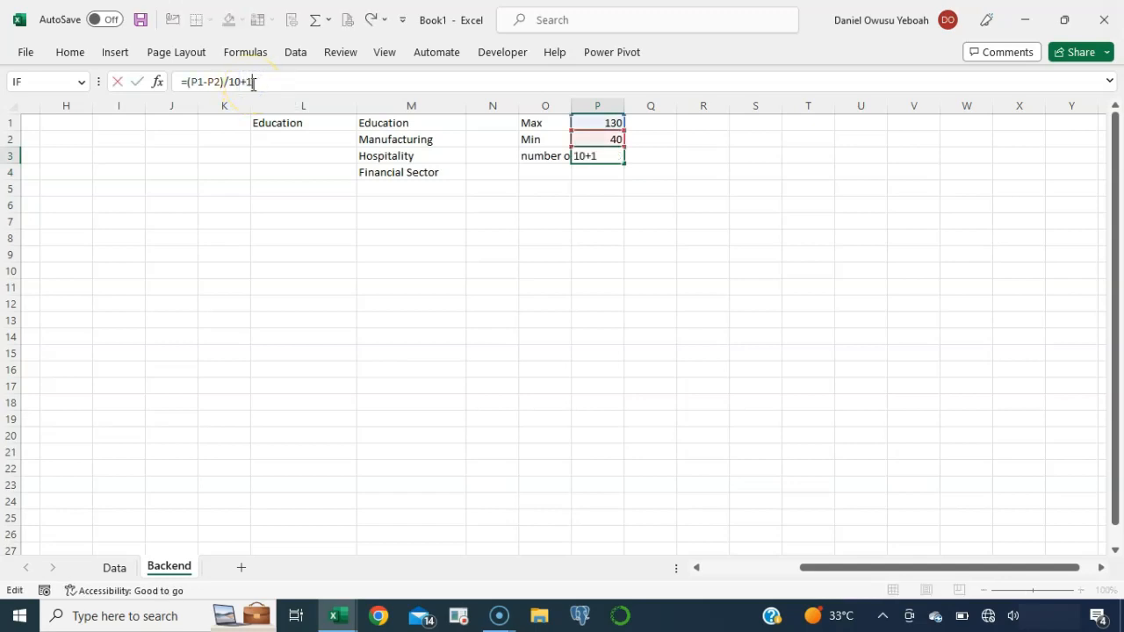
key(Return)
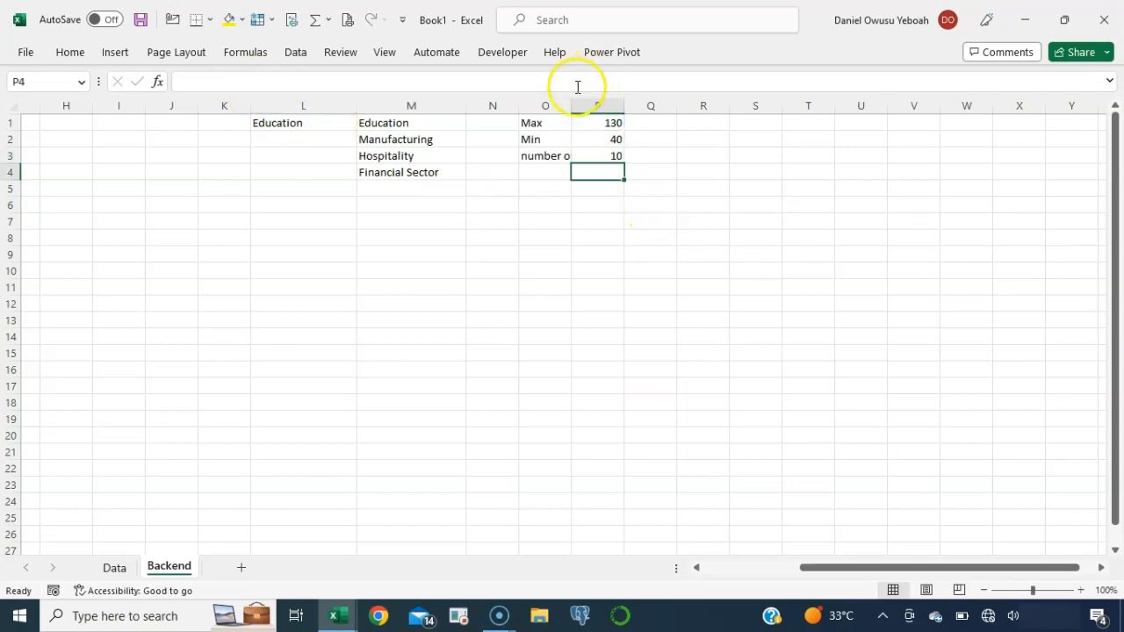
Widen column O to fit the "number of rows" label and narrow columns N and L
drag(573, 112, 613, 115)
scroll(594, 182, left, 1)
drag(534, 107, 500, 108)
scroll(470, 276, left, 2)
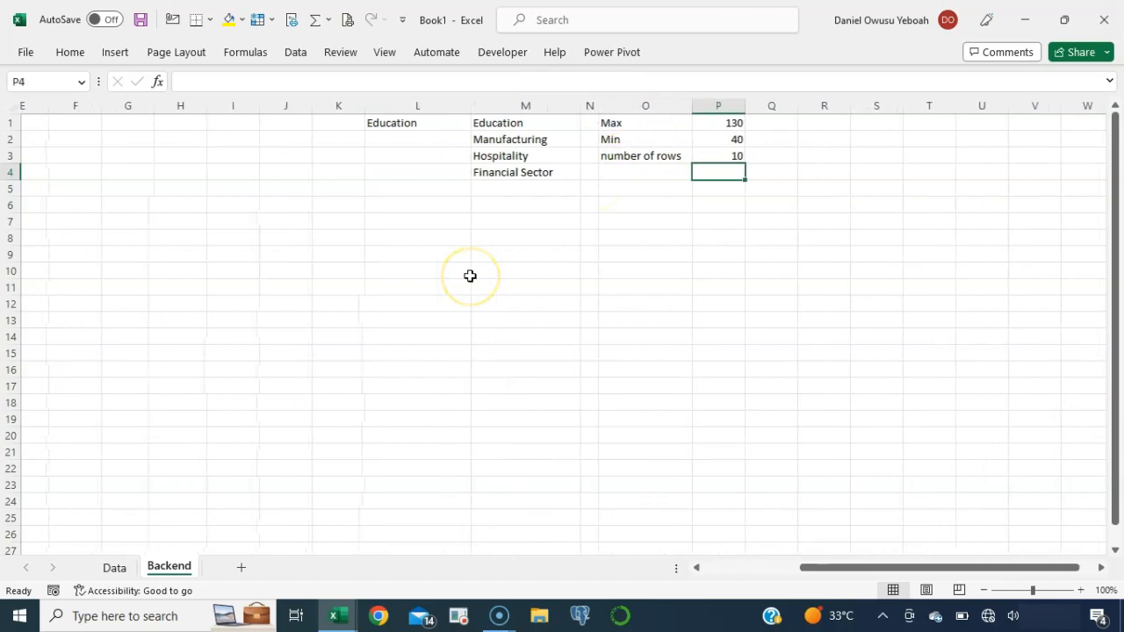
scroll(470, 276, left, 2)
drag(571, 104, 553, 122)
Try Manufacturing in the industry selector in L1, and finish with it set to Financial Sector
click(552, 123)
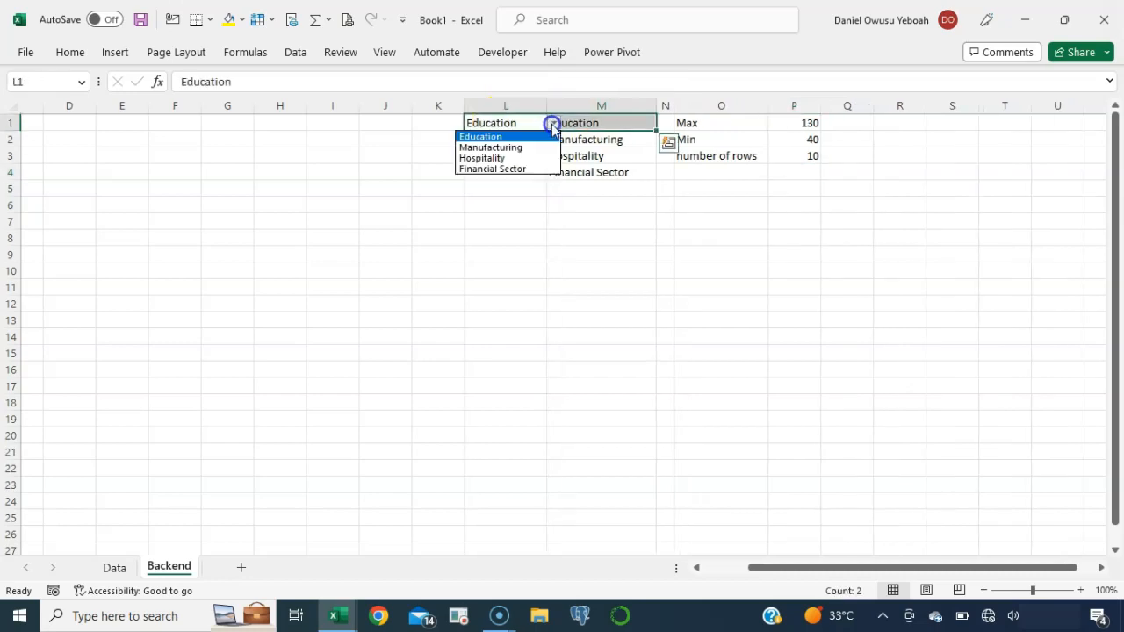
click(512, 149)
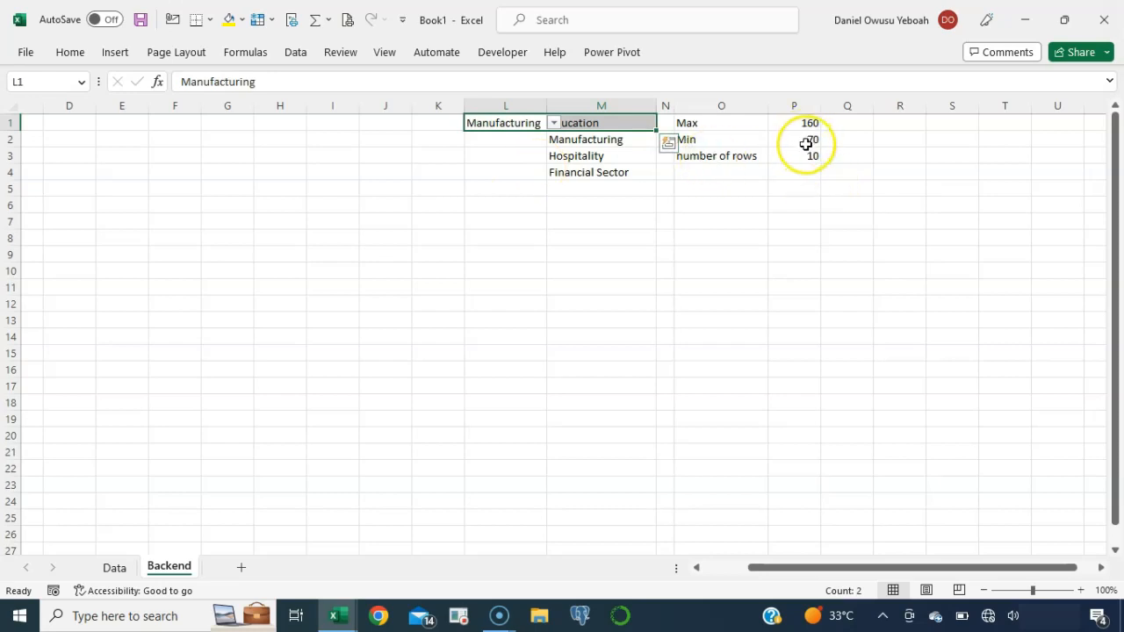
click(553, 123)
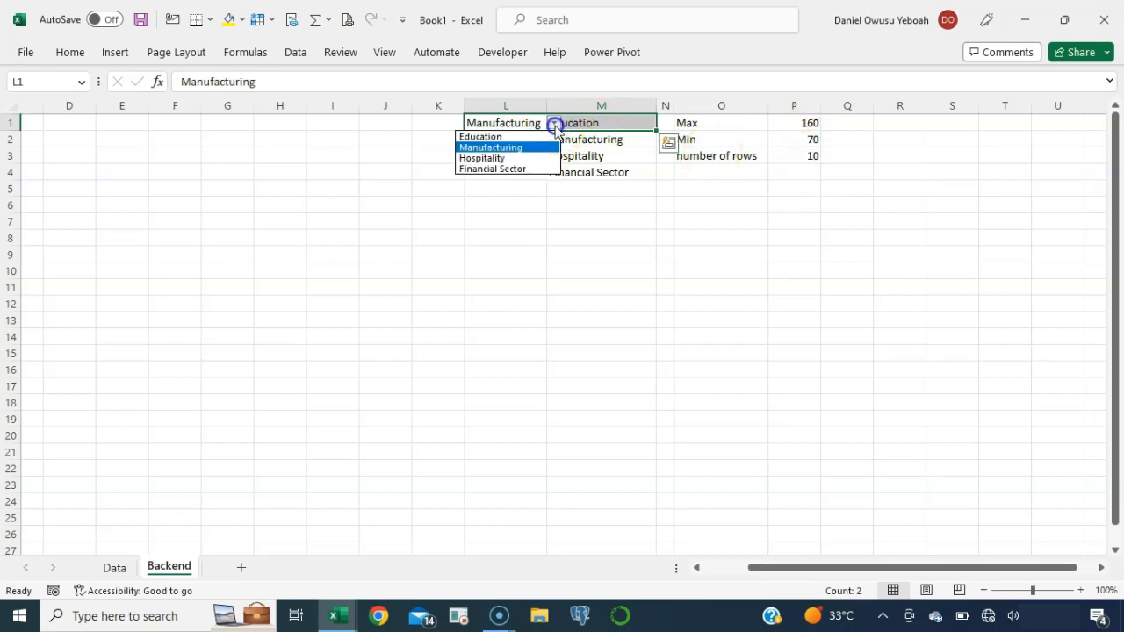
click(510, 168)
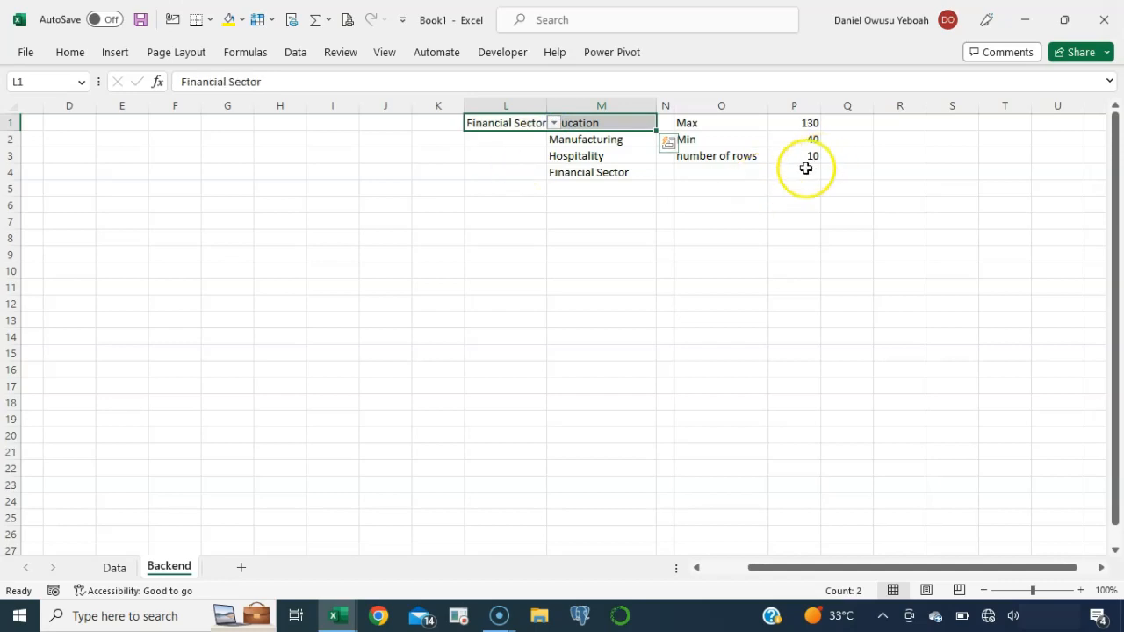
click(580, 250)
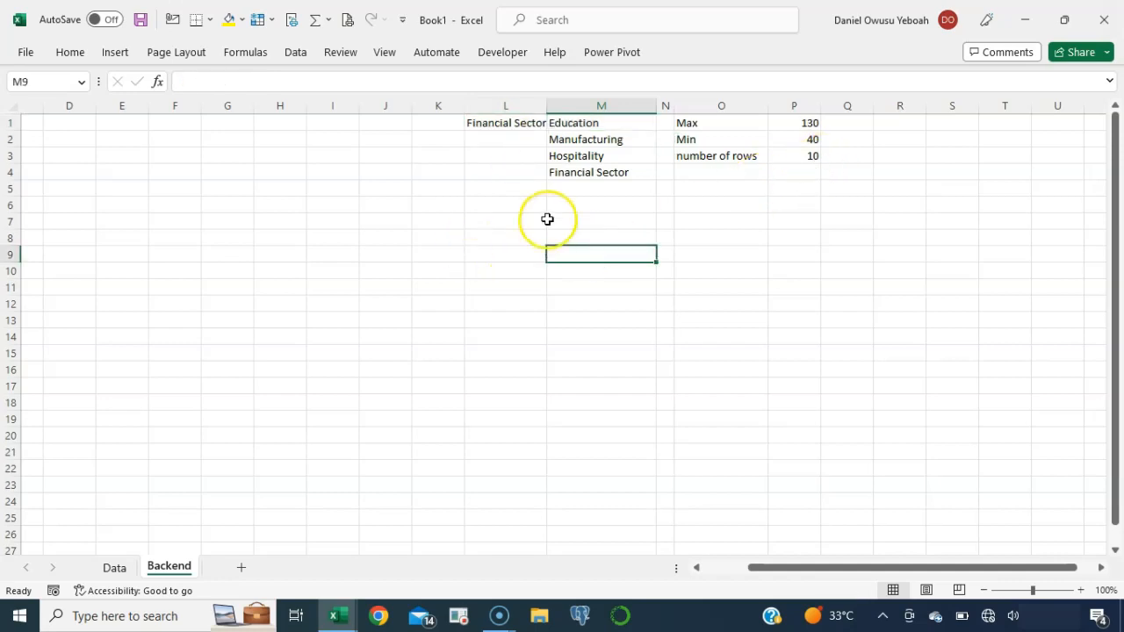
scroll(547, 219, left, 1)
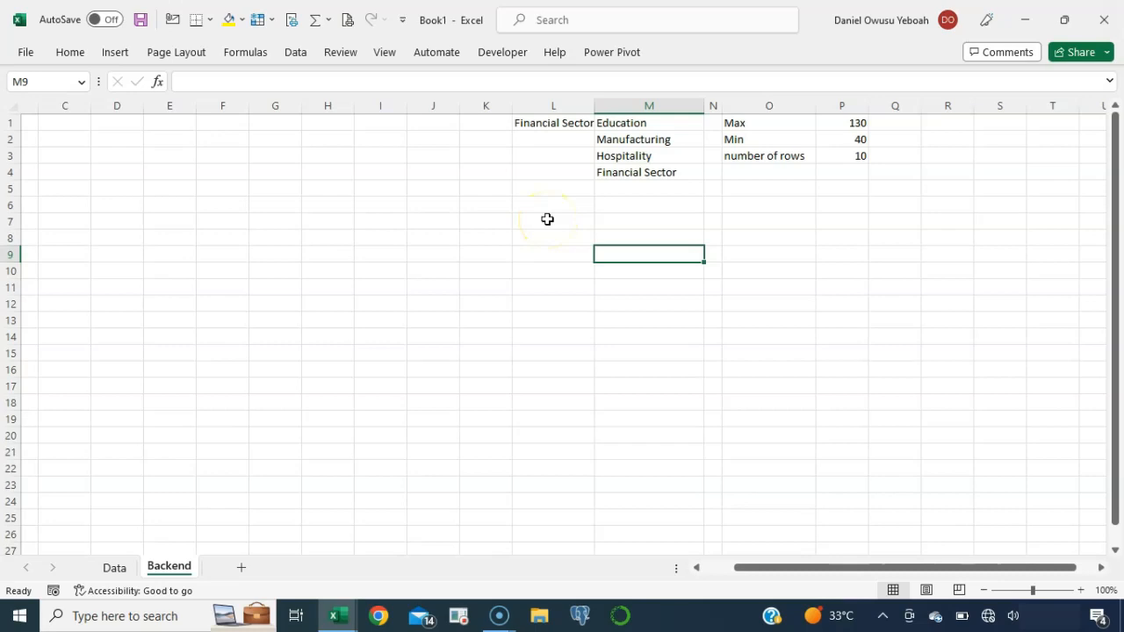
On the Data sheet, set the width of columns N through W to 5
click(127, 571)
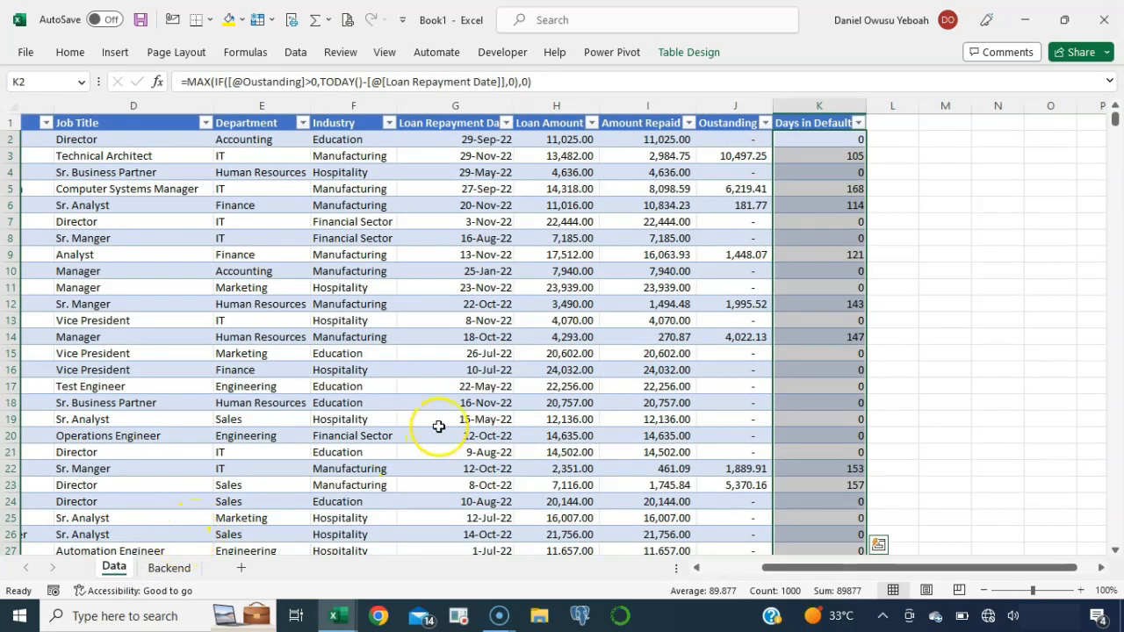
scroll(439, 427, right, 3)
scroll(439, 427, right, 3)
click(467, 251)
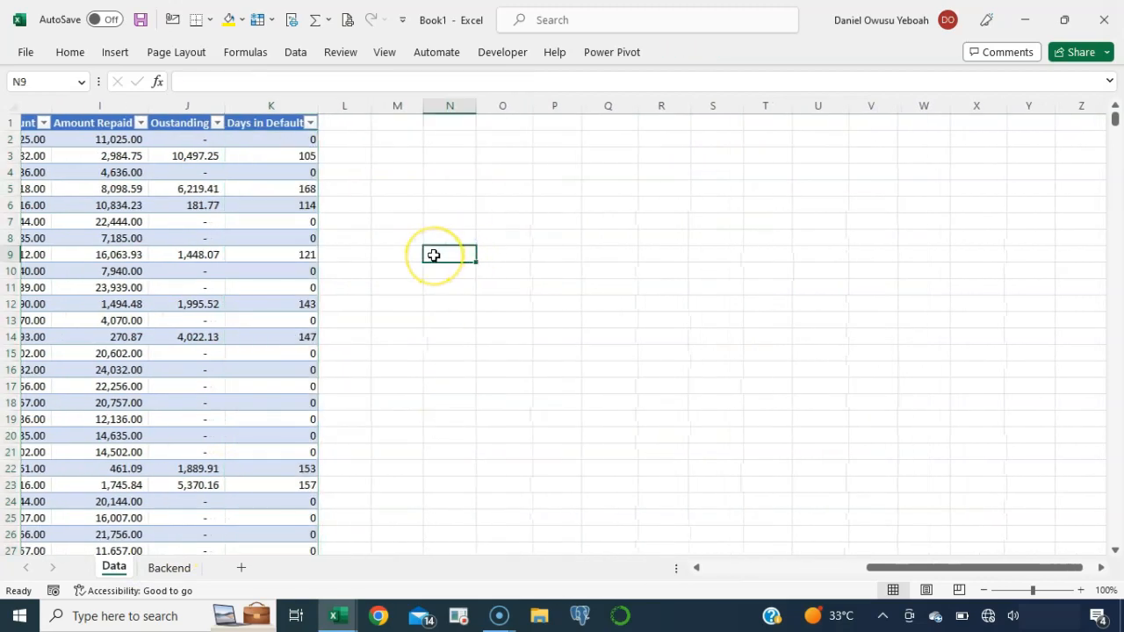
key(Up)
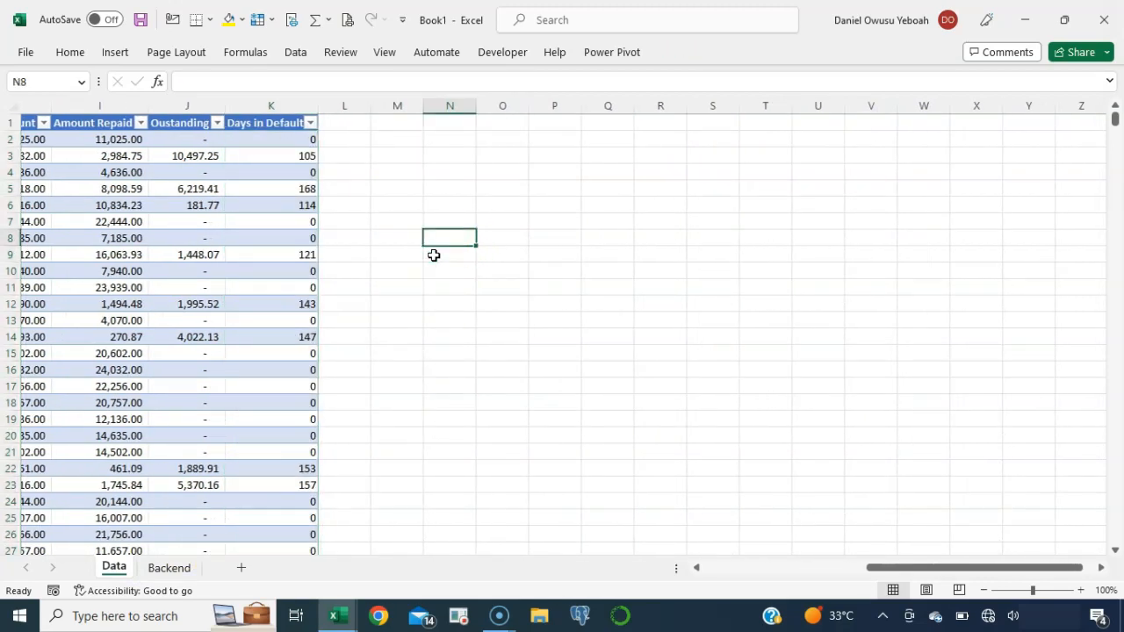
key(shift+Right)
key(shift+Right)
key(shift+Right)
key(shift+Right)
key(shift+Right)
key(shift+Right)
key(shift+Right)
key(shift+Right)
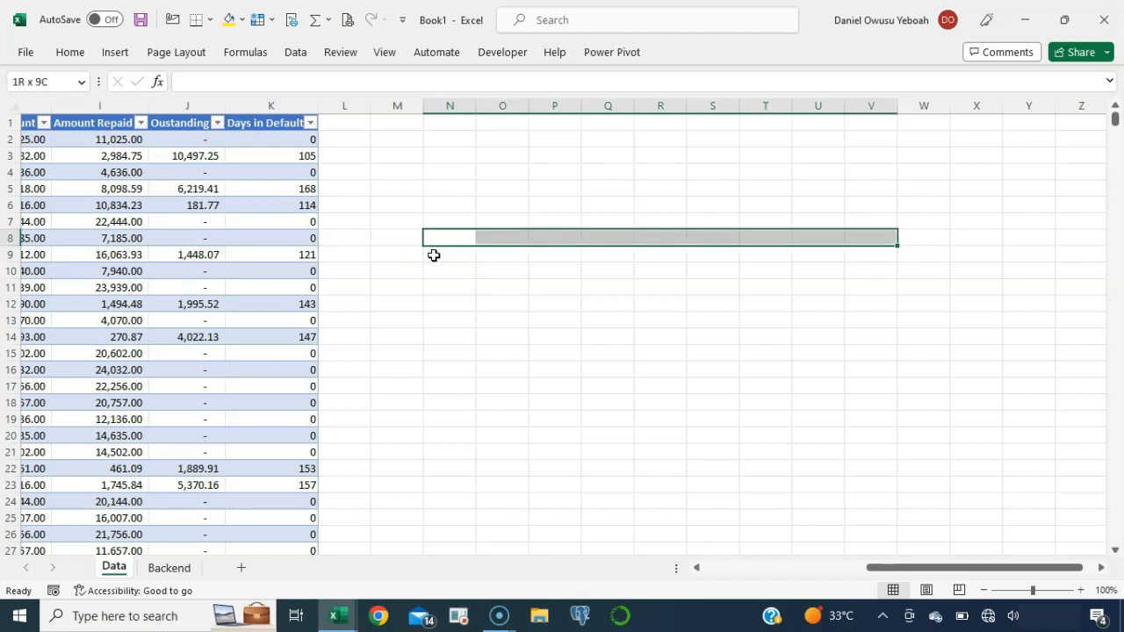
key(shift+Right)
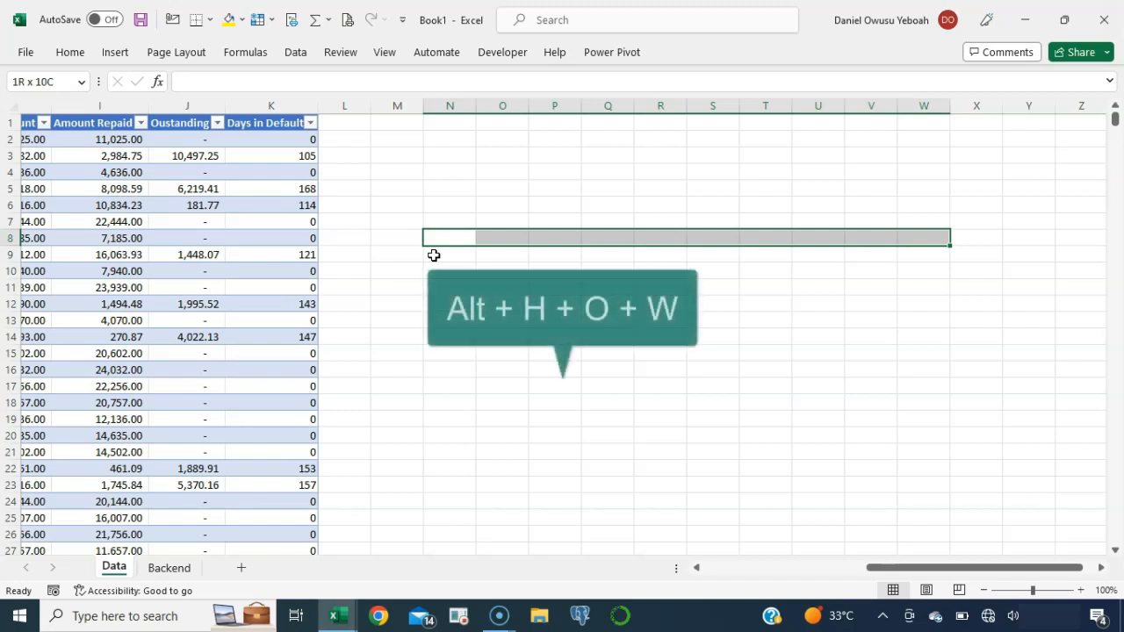
key(alt+h)
key(o)
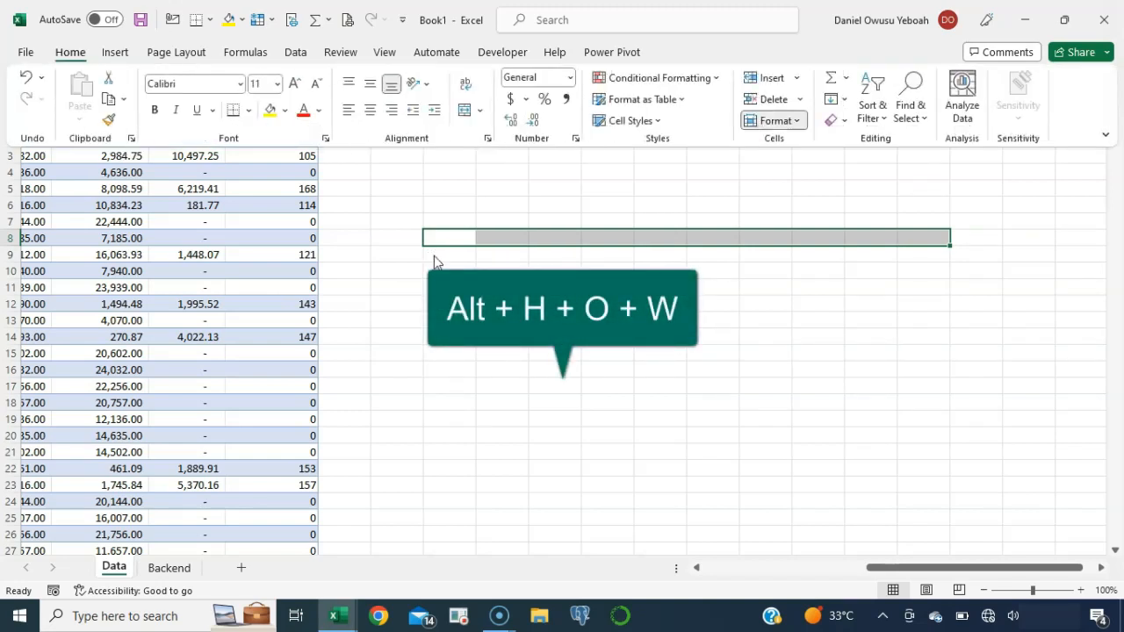
key(w)
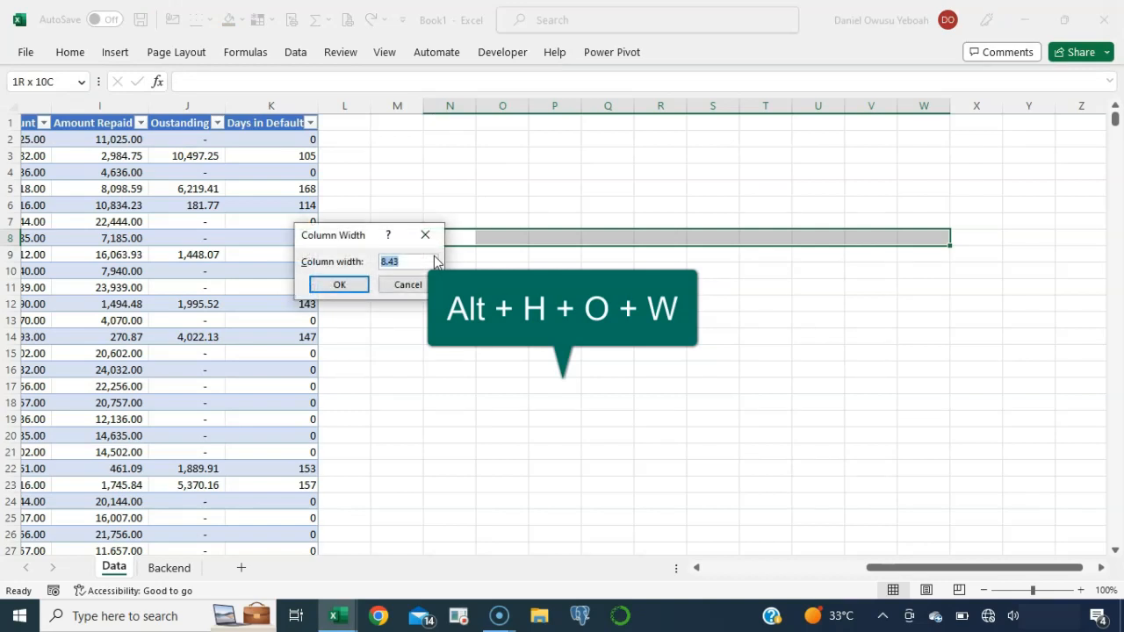
key(Return)
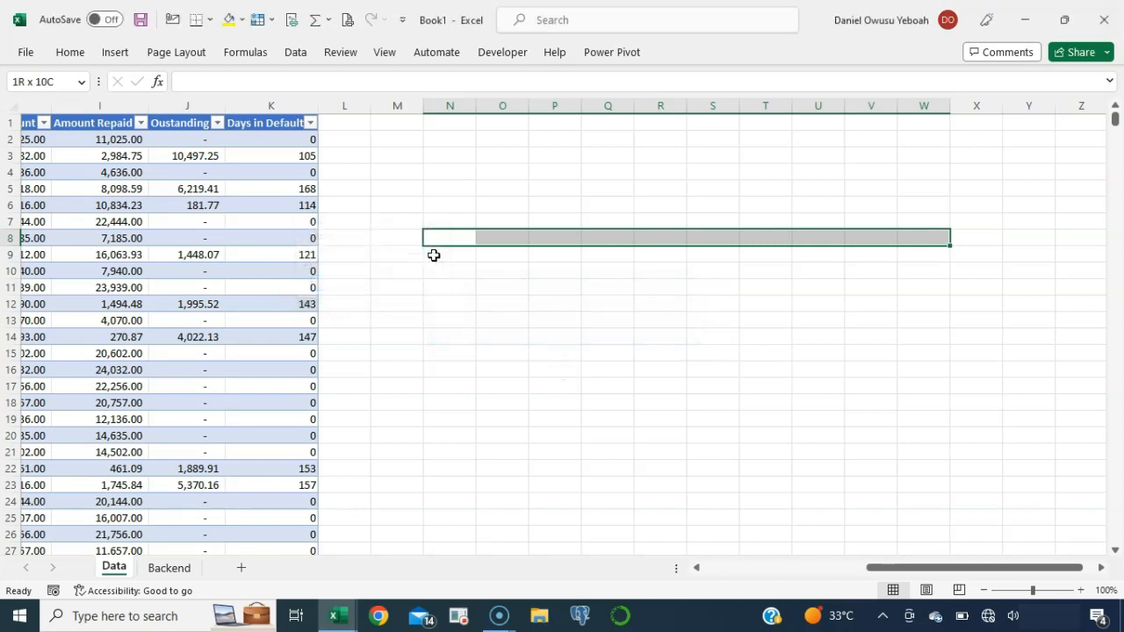
key(alt+h)
key(o)
key(w)
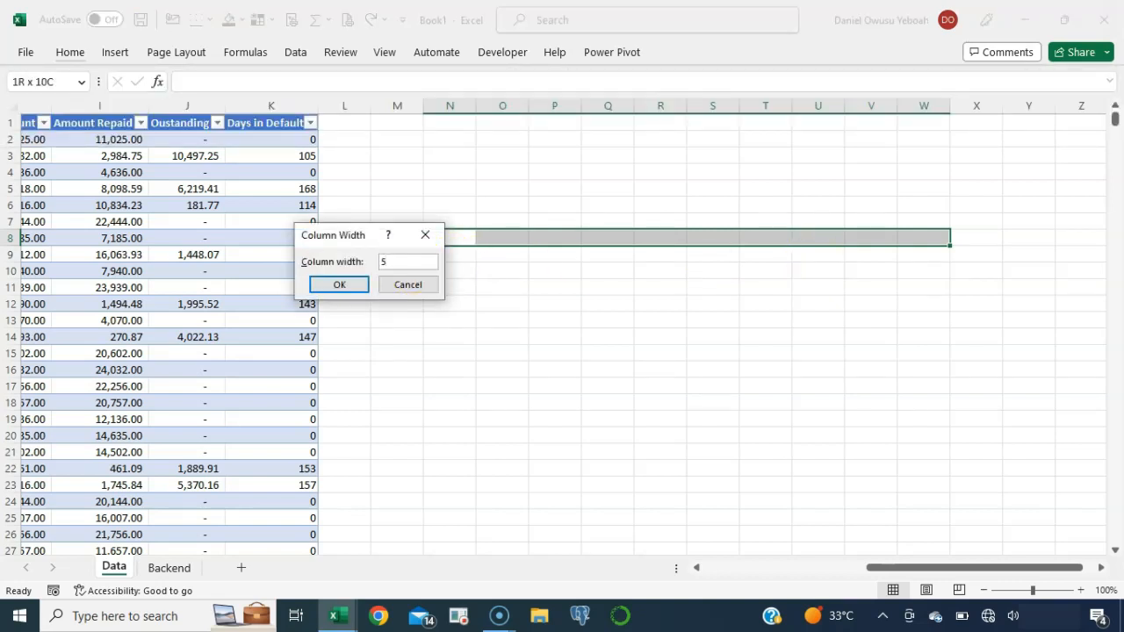
key(Return)
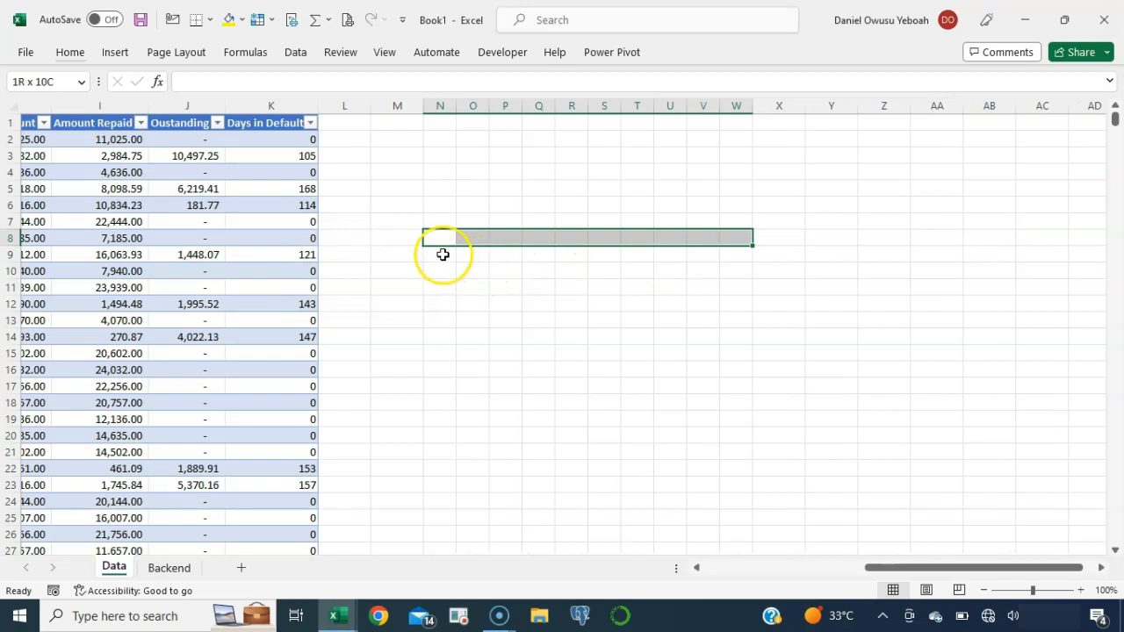
Enter =SEQUENCE(,10,0) in N8 to build the heatmap's horizontal header of ten numbers starting at 0
click(437, 259)
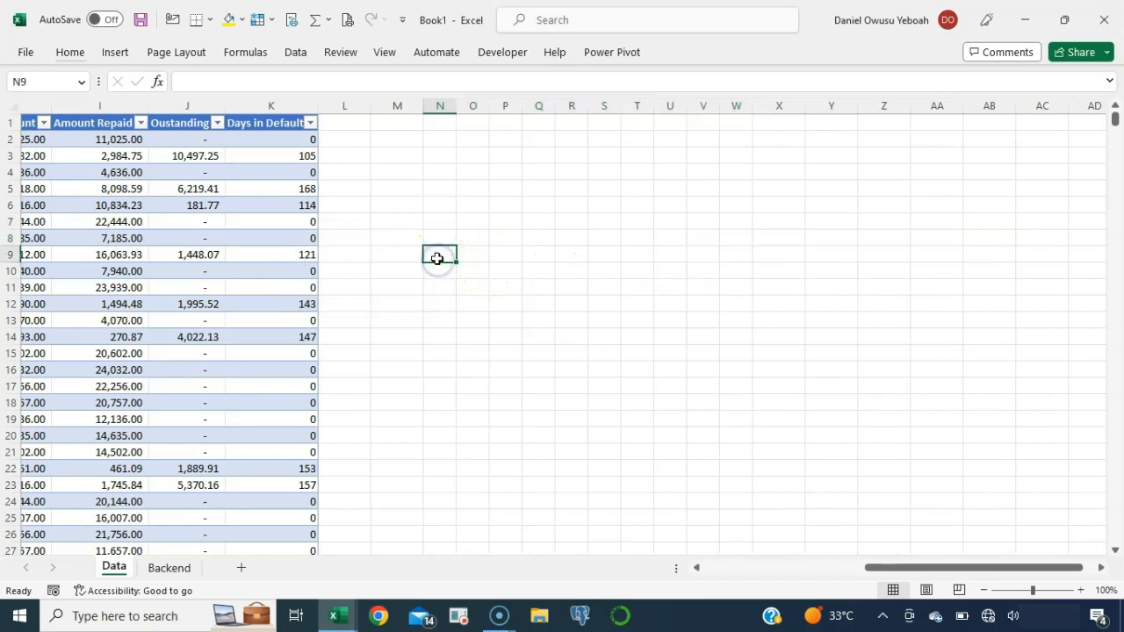
click(436, 240)
text(=)
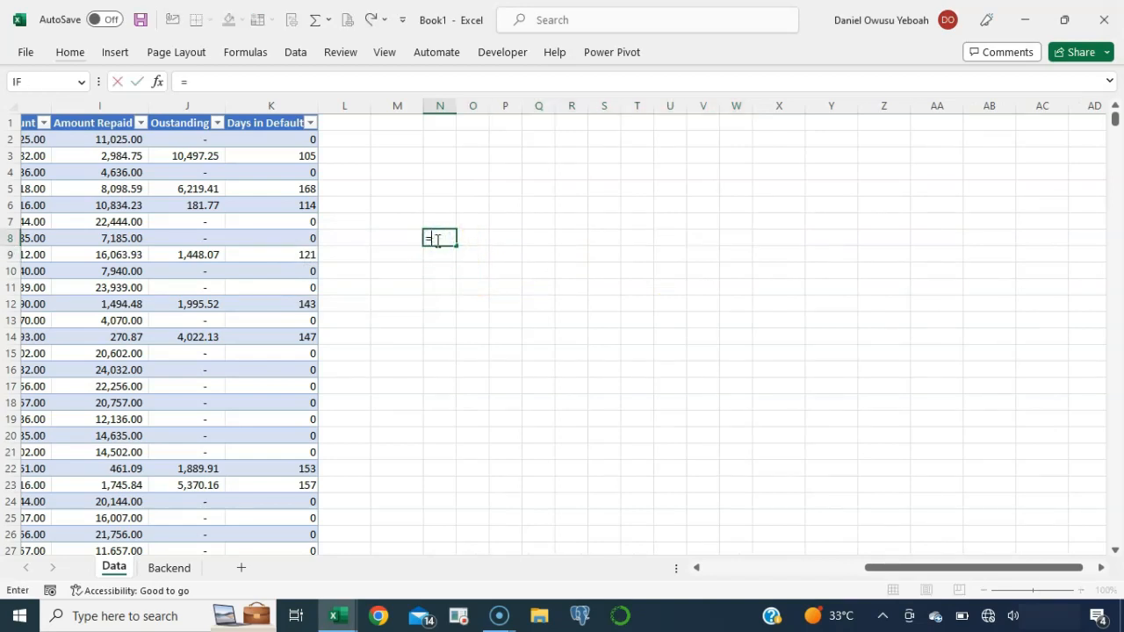
text(seq)
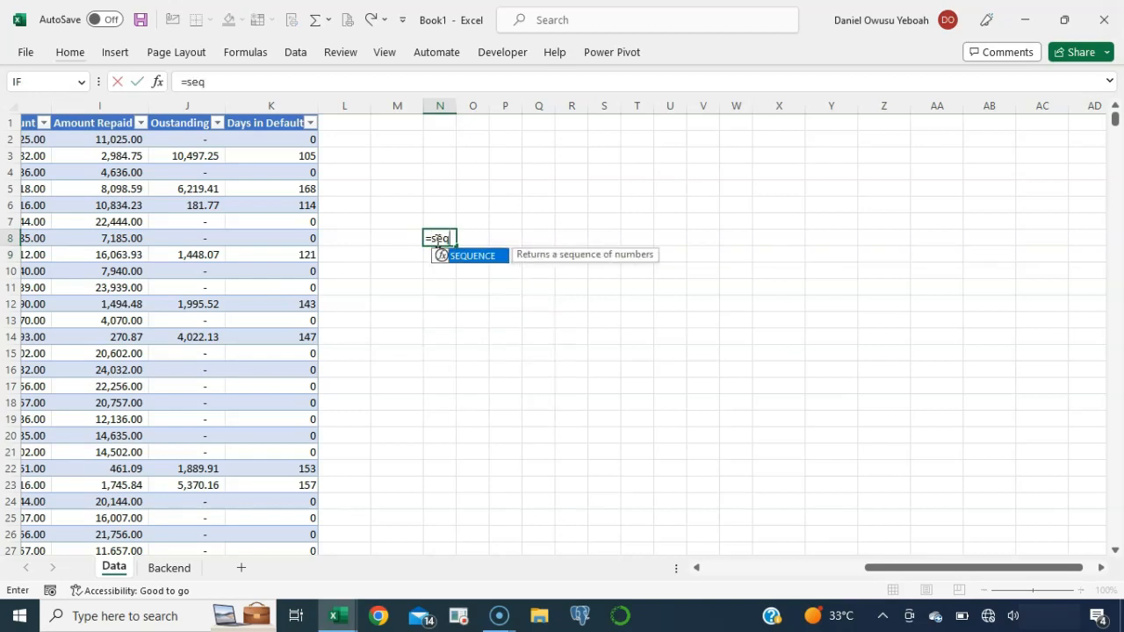
key(Tab)
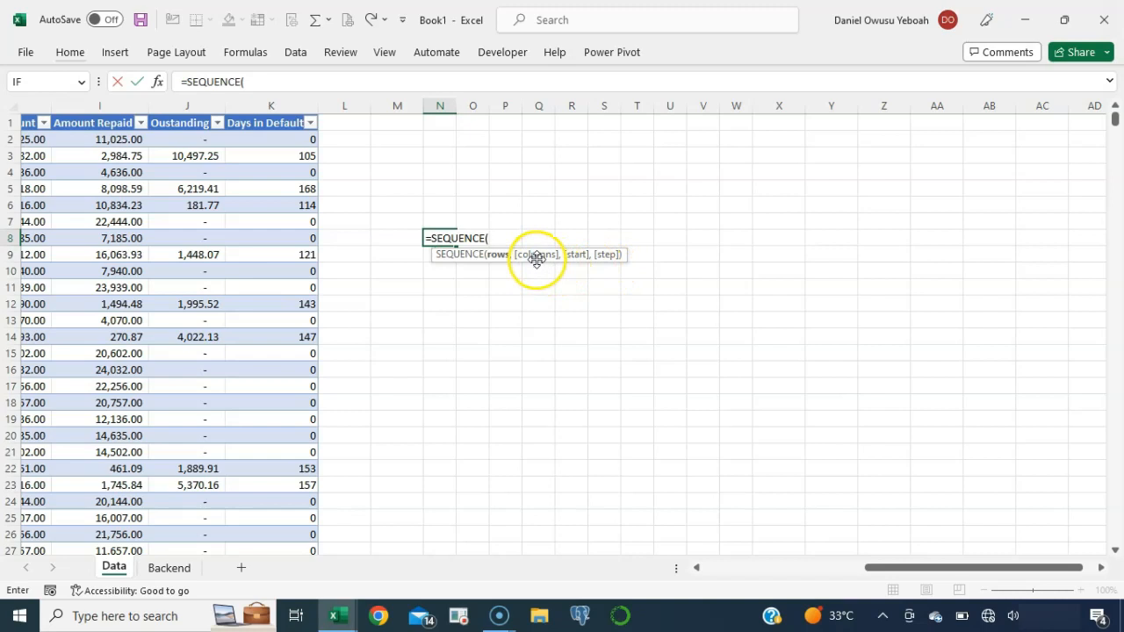
text(,)
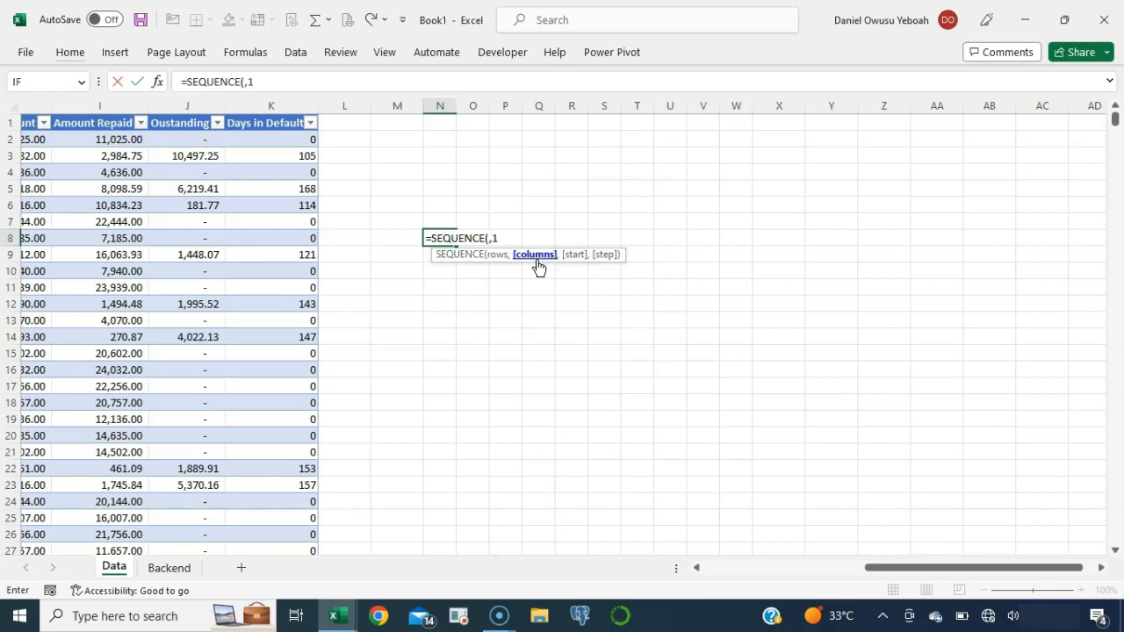
text(10,)
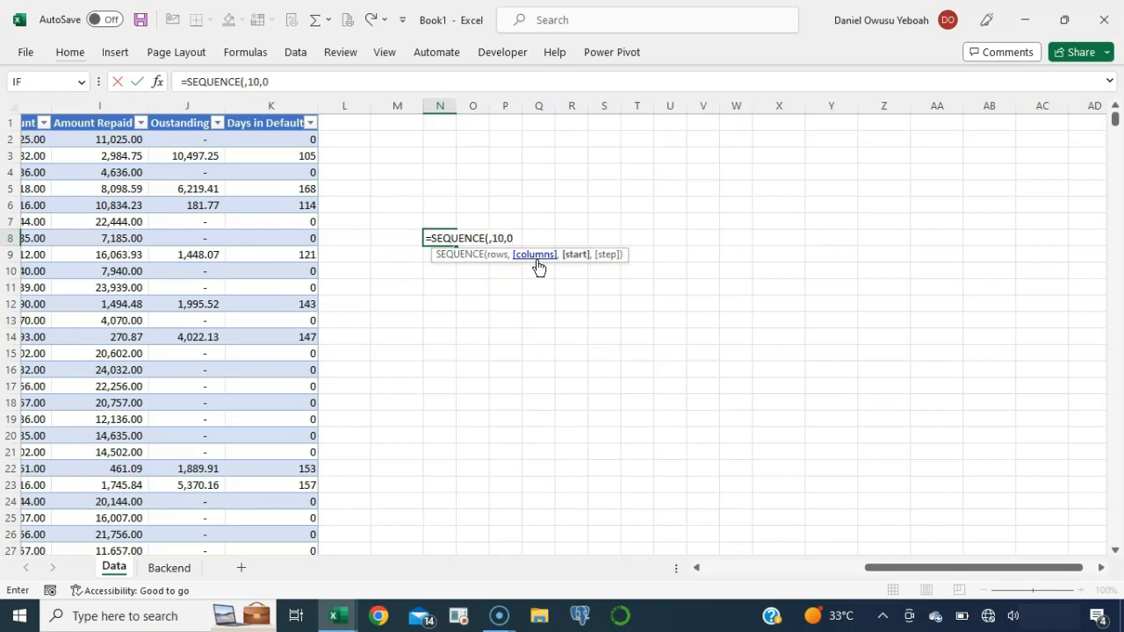
text(0))
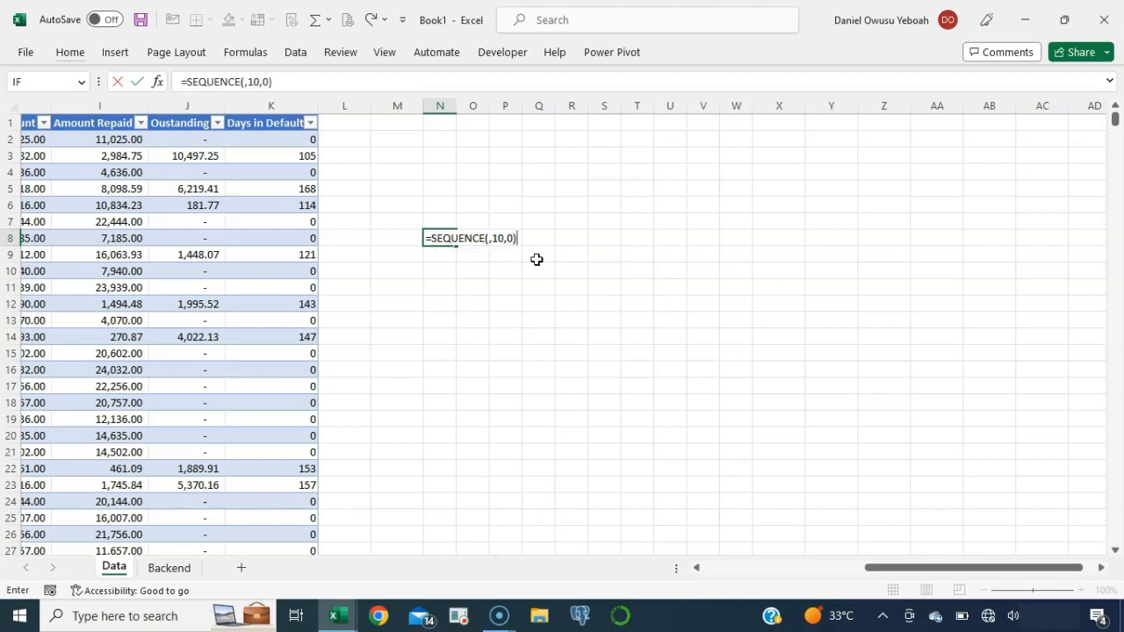
key(Return)
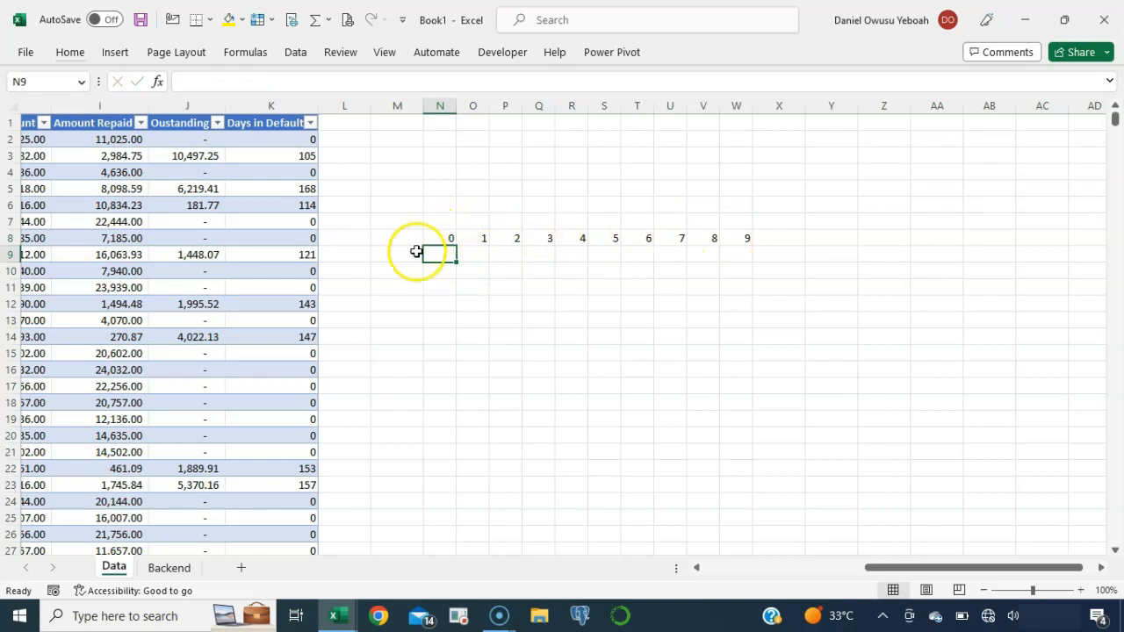
Enter =SEQUENCE(Backend!P3,,Backend!P2,10) in M9, taking the row count and minimum from the Backend sheet with a step of 10
click(412, 255)
text(=)
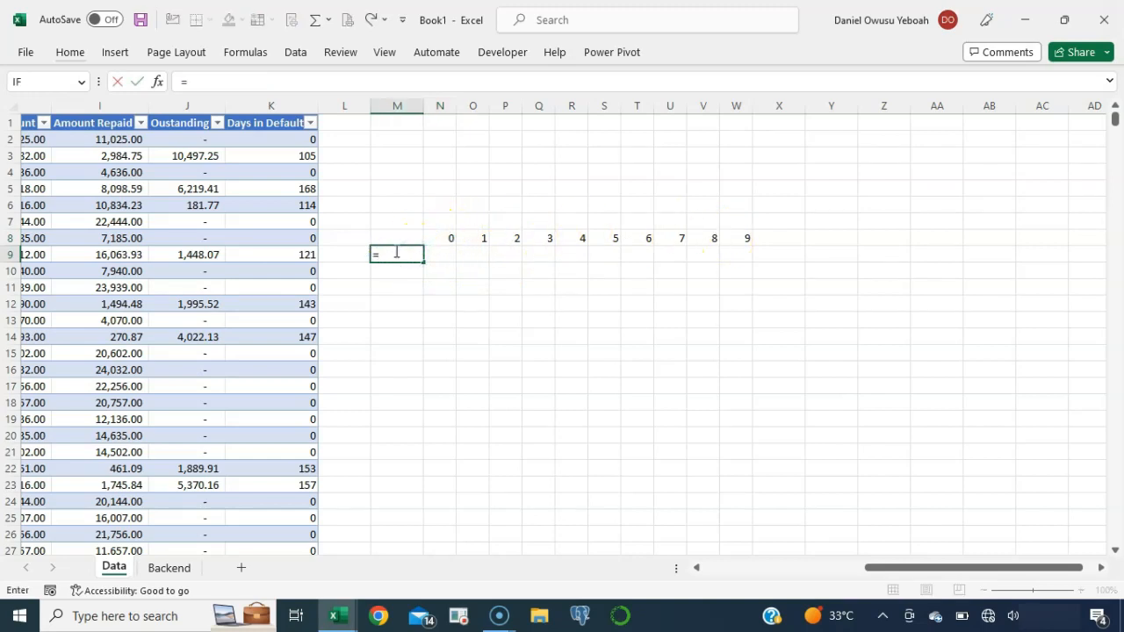
text(seq)
key(Tab)
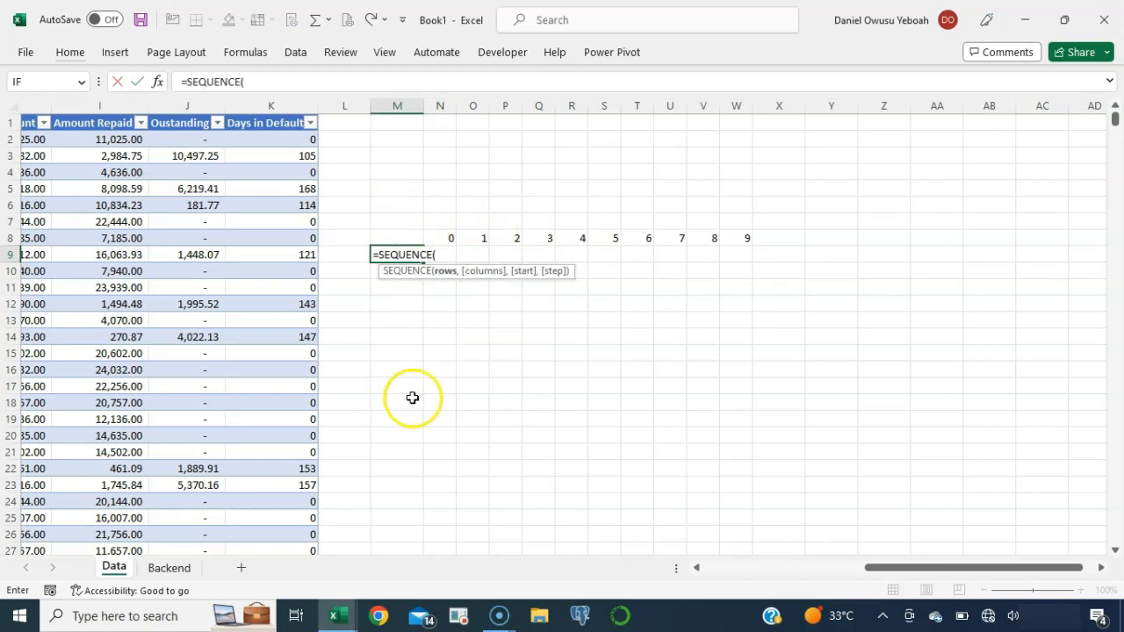
click(168, 571)
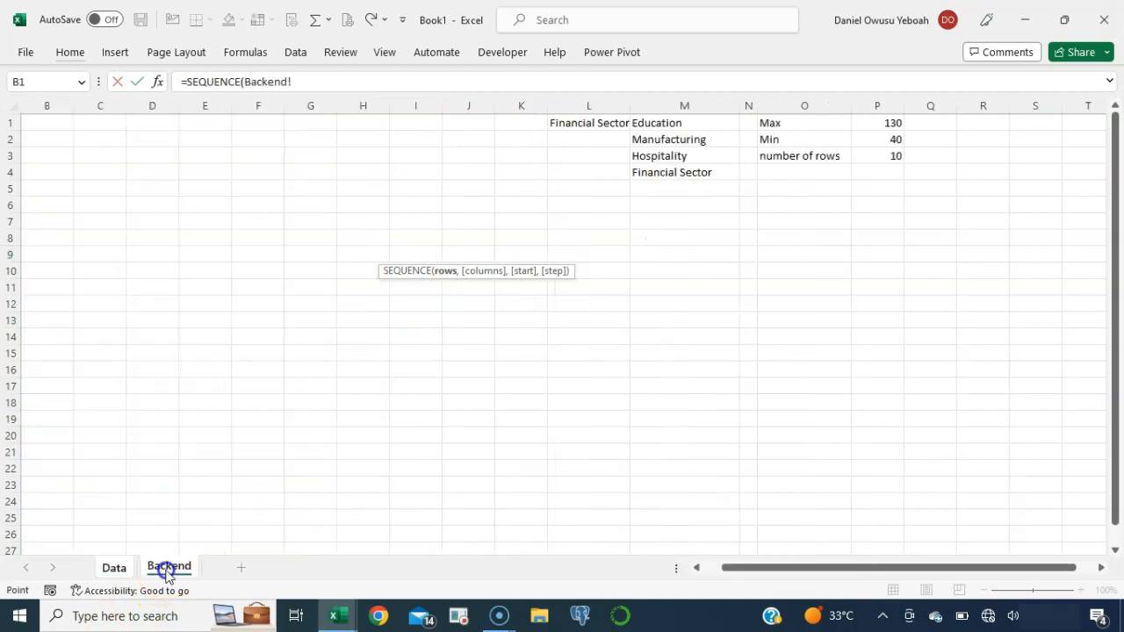
click(884, 156)
text(,)
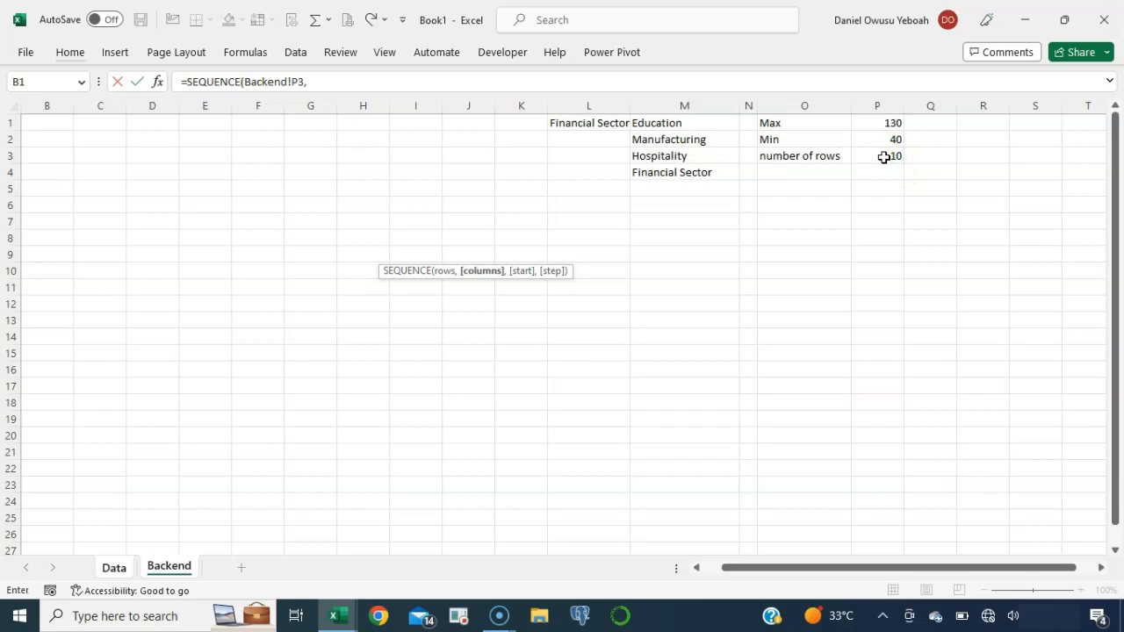
text(,)
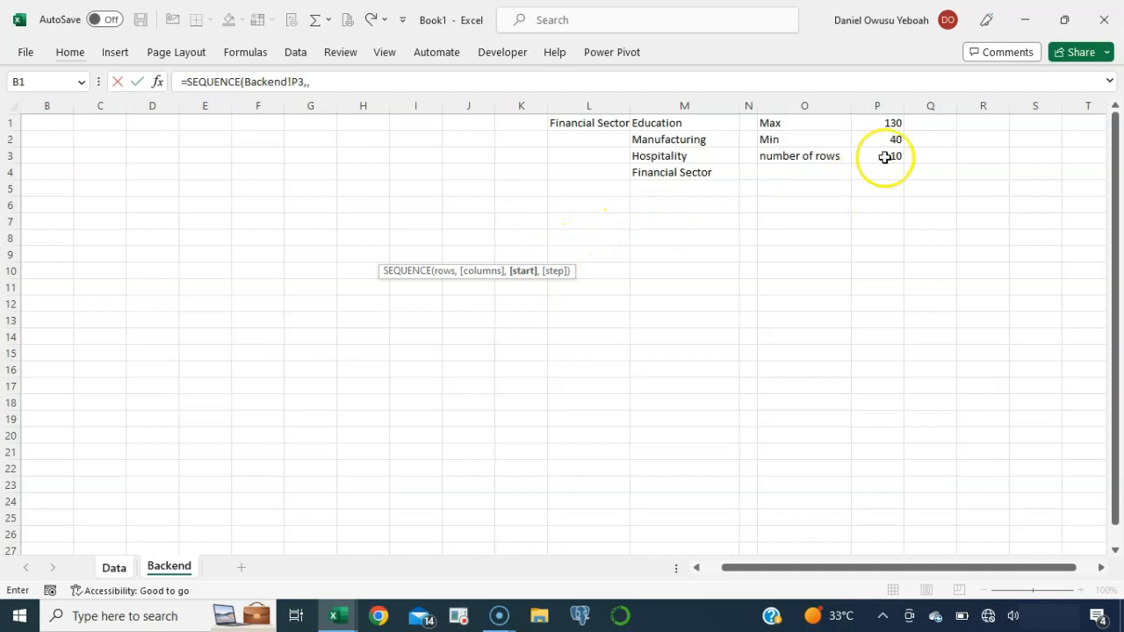
click(887, 143)
text(,)
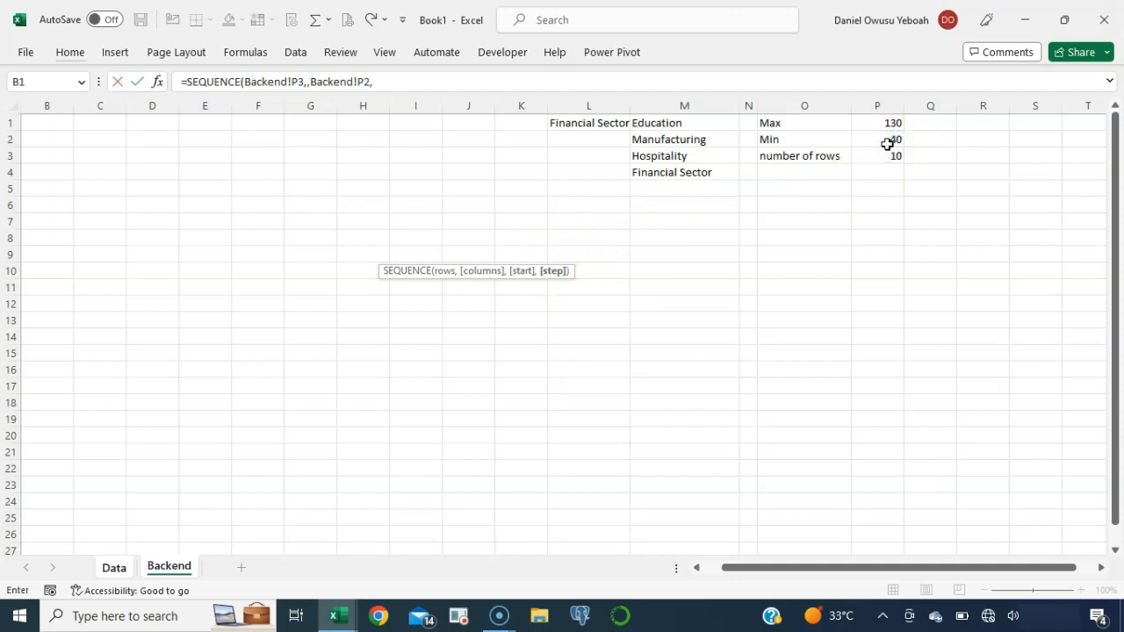
text(10))
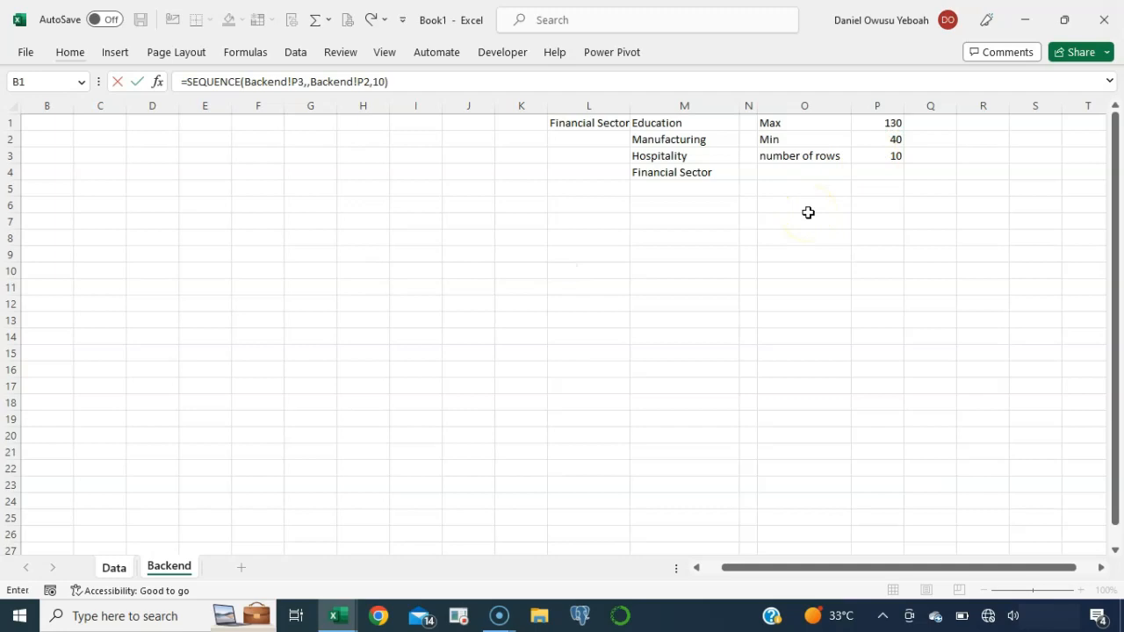
key(Return)
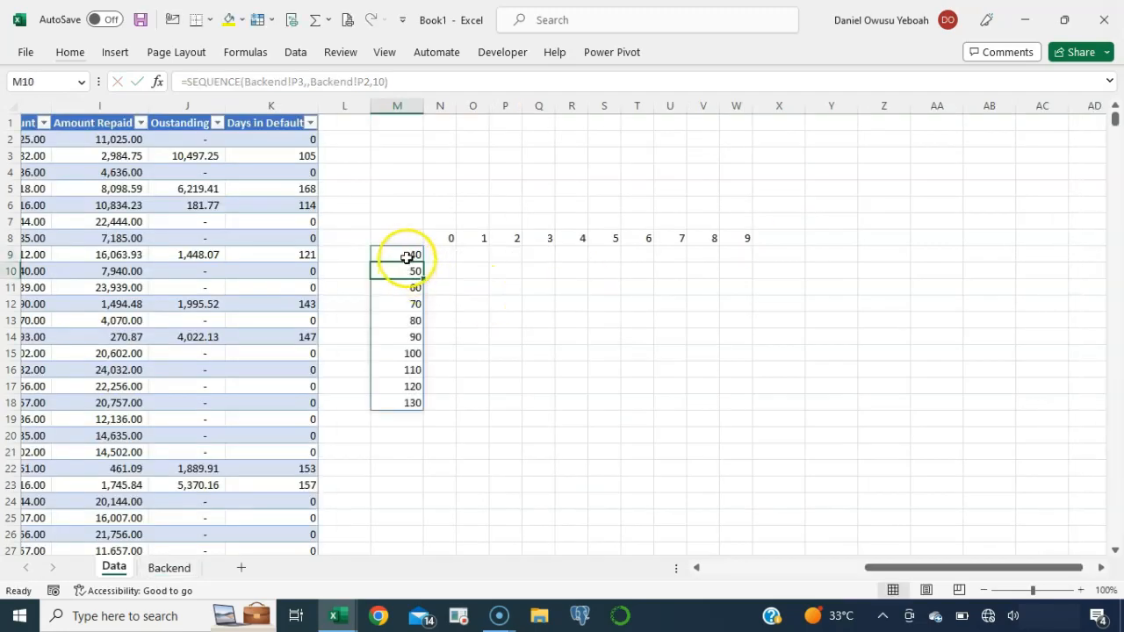
Examine the spilled row header values in M9:M18
click(406, 255)
key(Down)
key(Down)
key(Down)
key(Down)
key(Down)
key(Down)
key(Down)
key(Down)
key(Down)
key(Up)
key(Up)
key(Up)
key(Up)
key(Up)
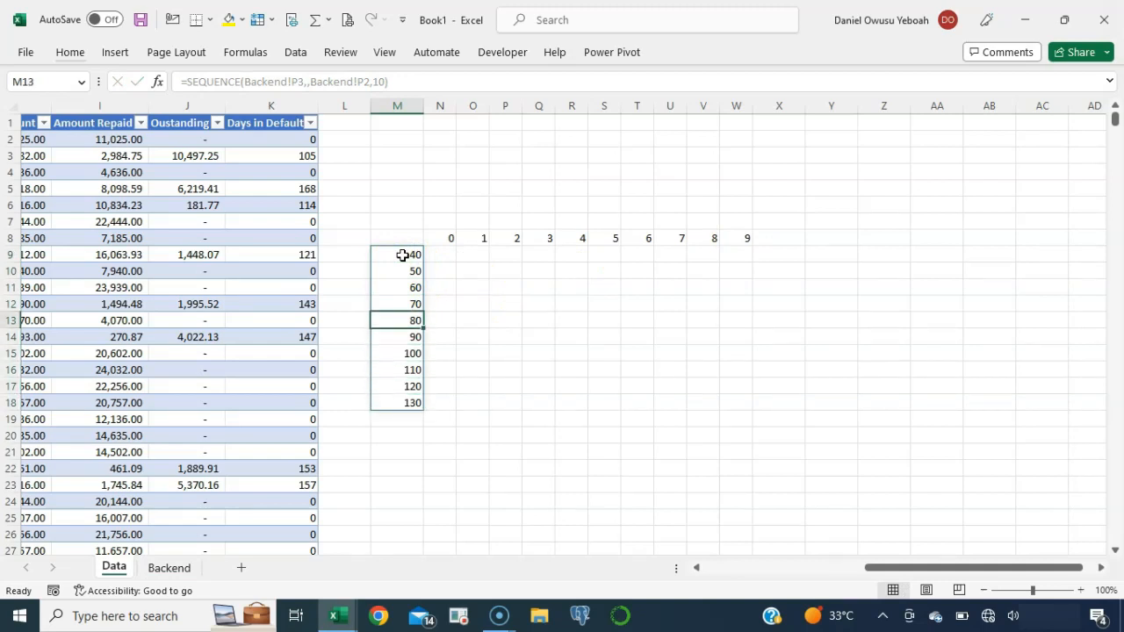
Fill the heatmap grid from N9 by adding the row and column headers with =M9#+N8#
click(447, 254)
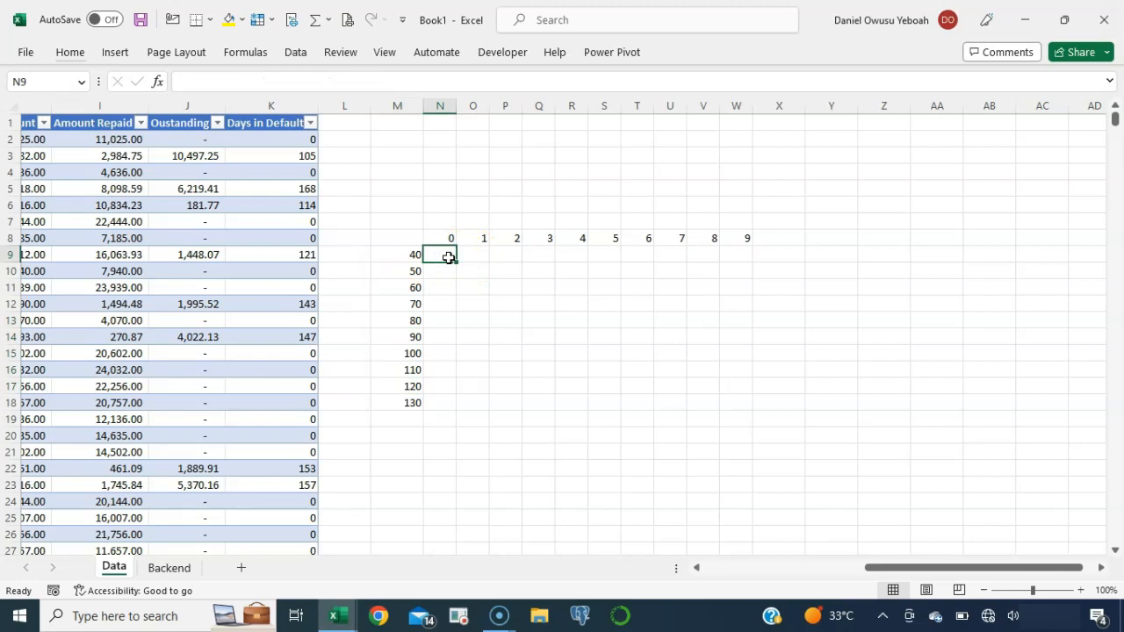
scroll(457, 340, left, 3)
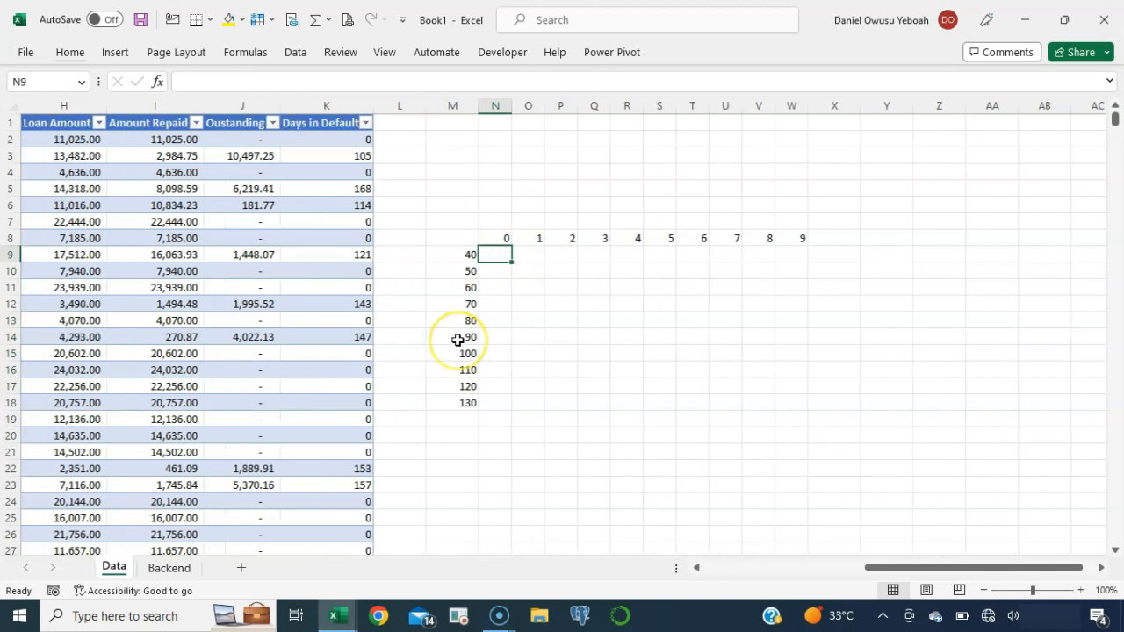
scroll(458, 340, right, 1)
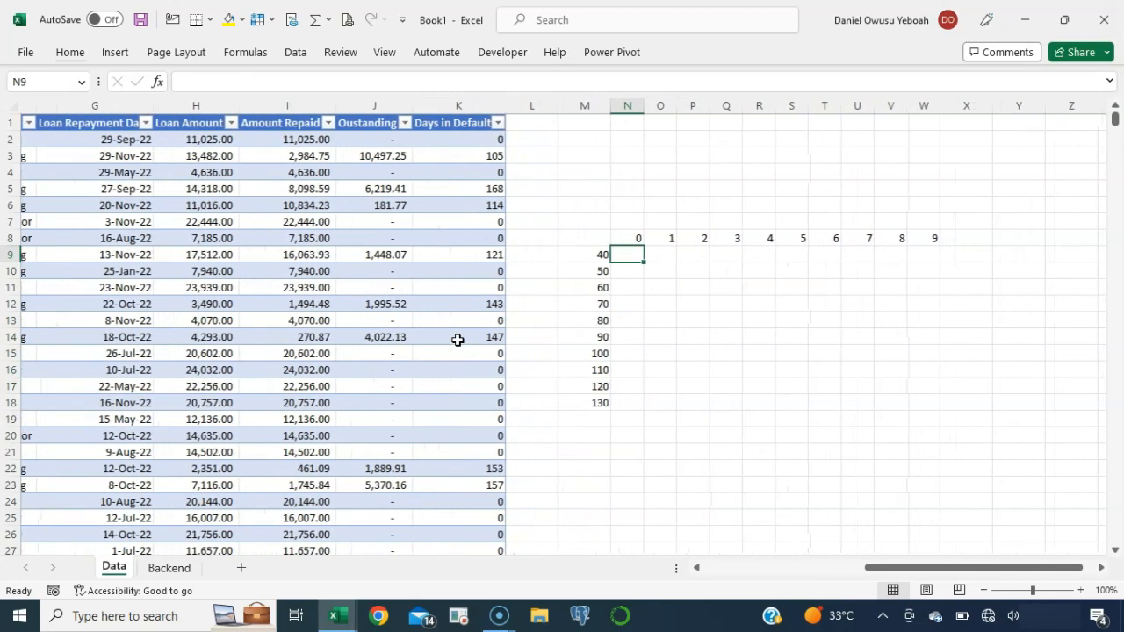
drag(638, 264, 921, 388)
click(633, 256)
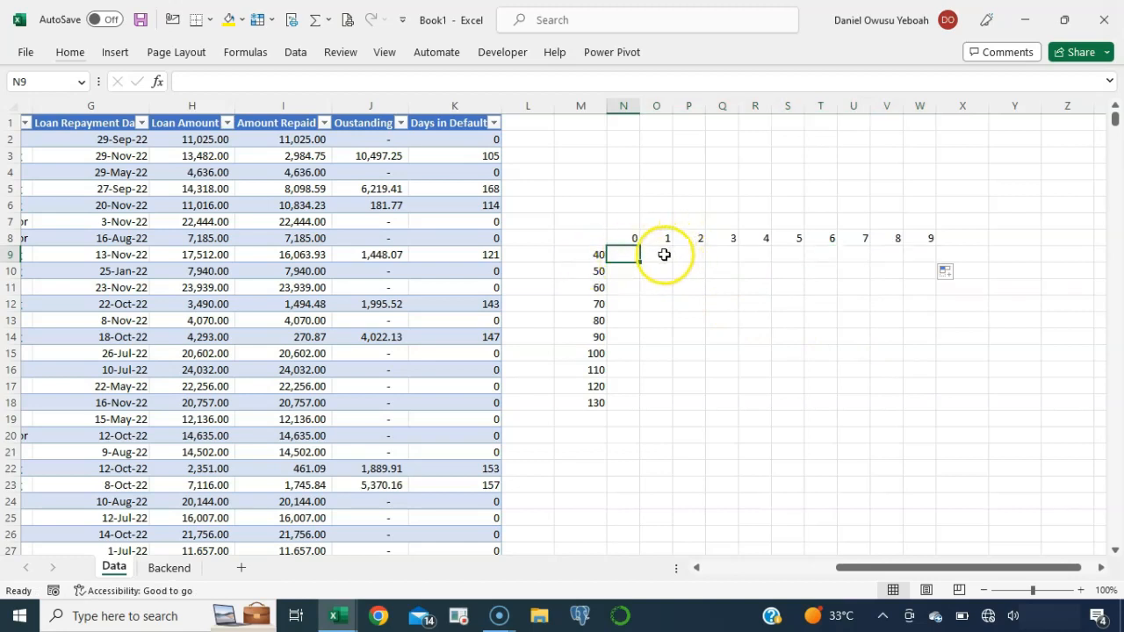
text(=)
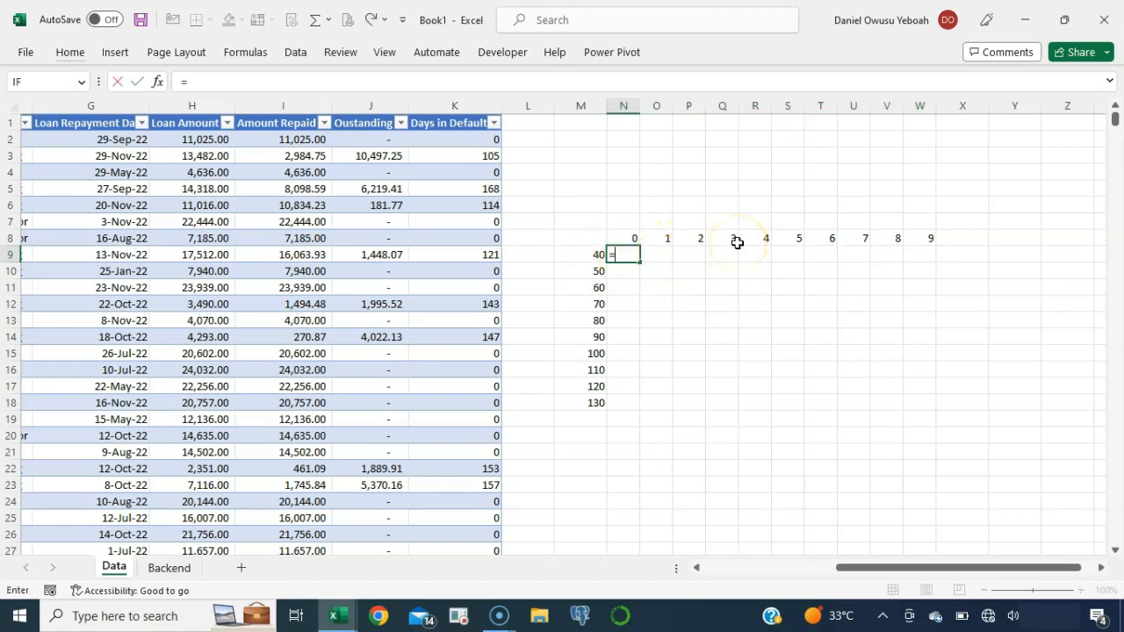
key(Left)
key(ctrl+shift+Down)
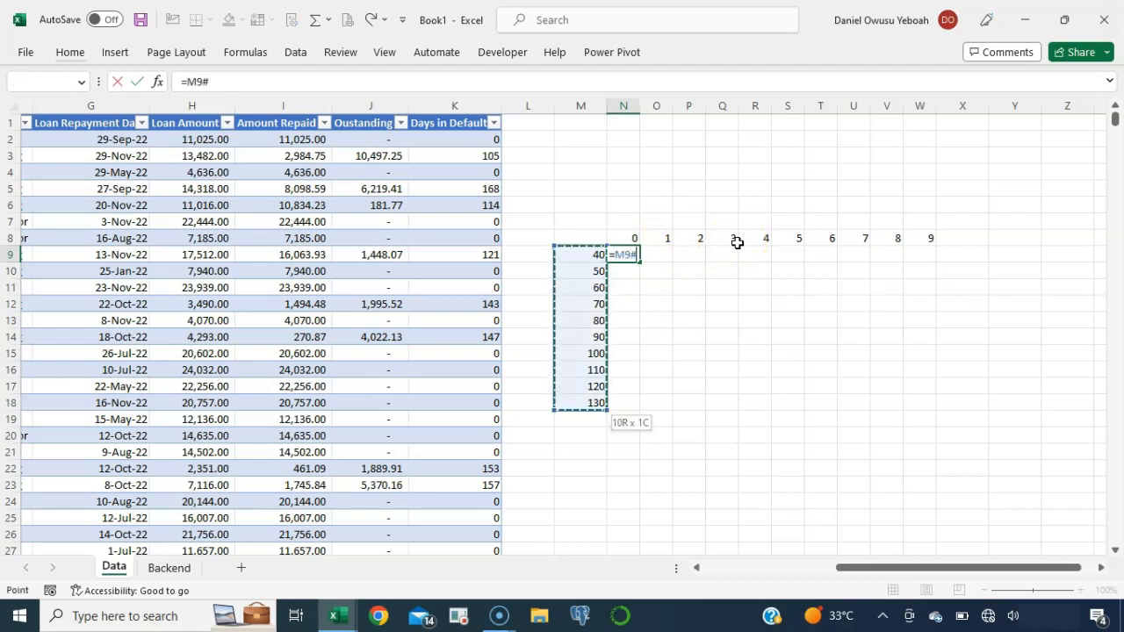
text(+)
key(Up)
key(ctrl+shift+Right)
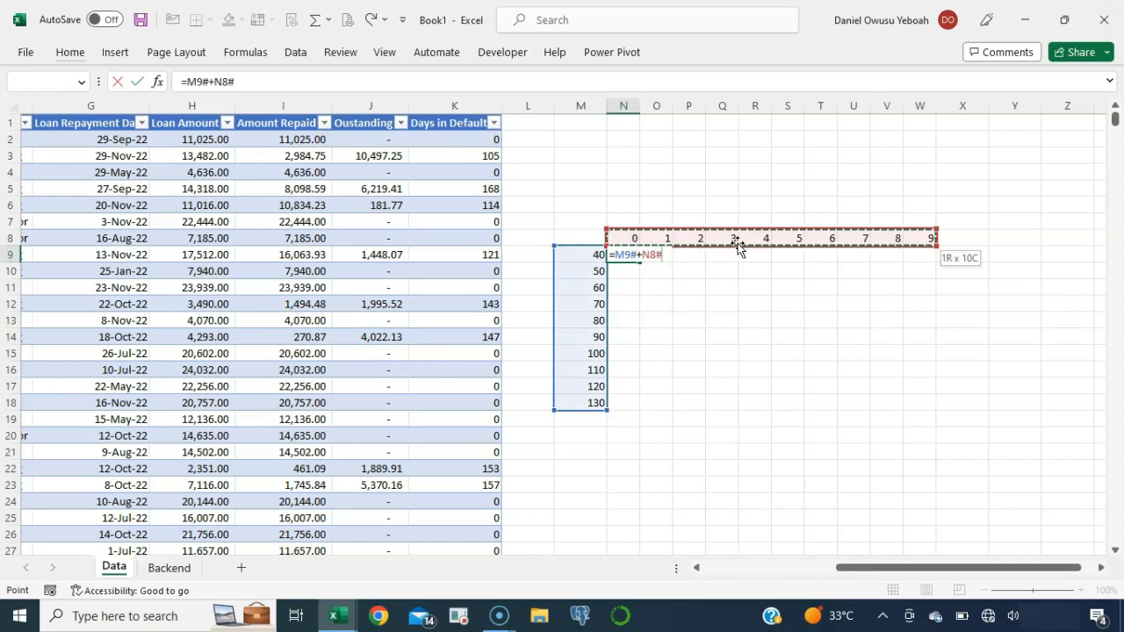
key(Return)
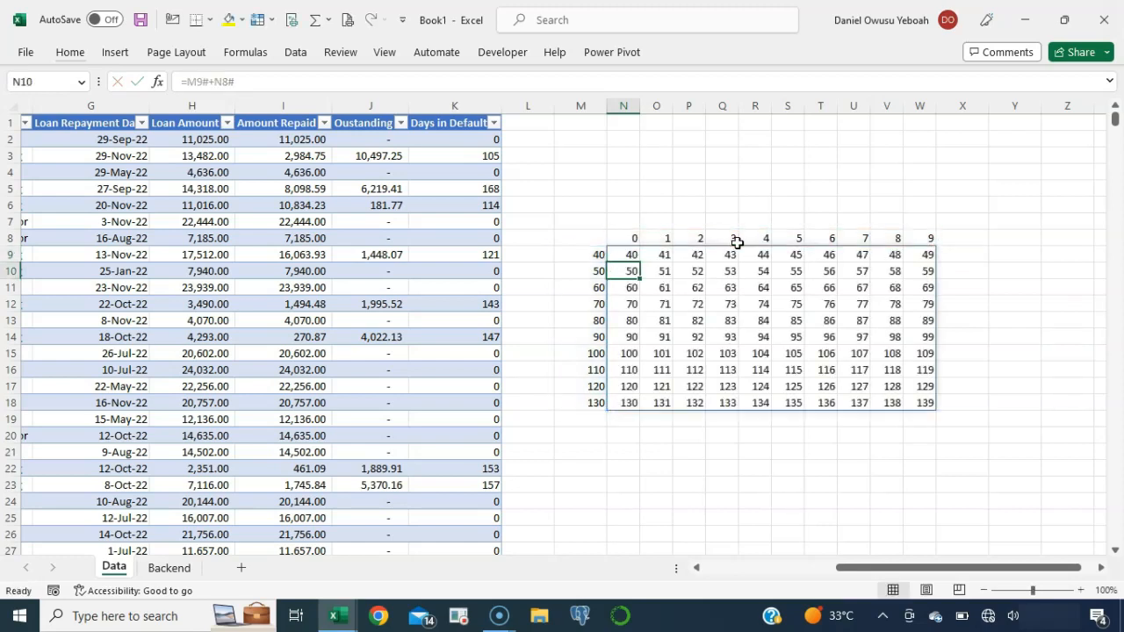
Clear the spilled days grid in N9:W18 of the Data sheet, keeping the row and column headers
click(622, 256)
click(706, 263)
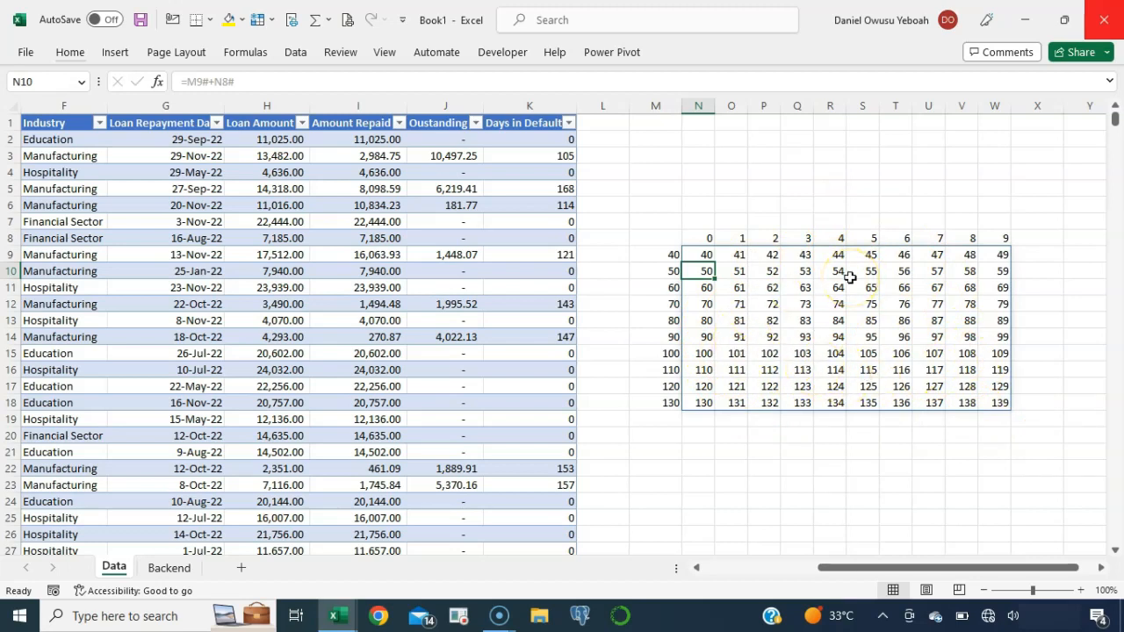
click(697, 256)
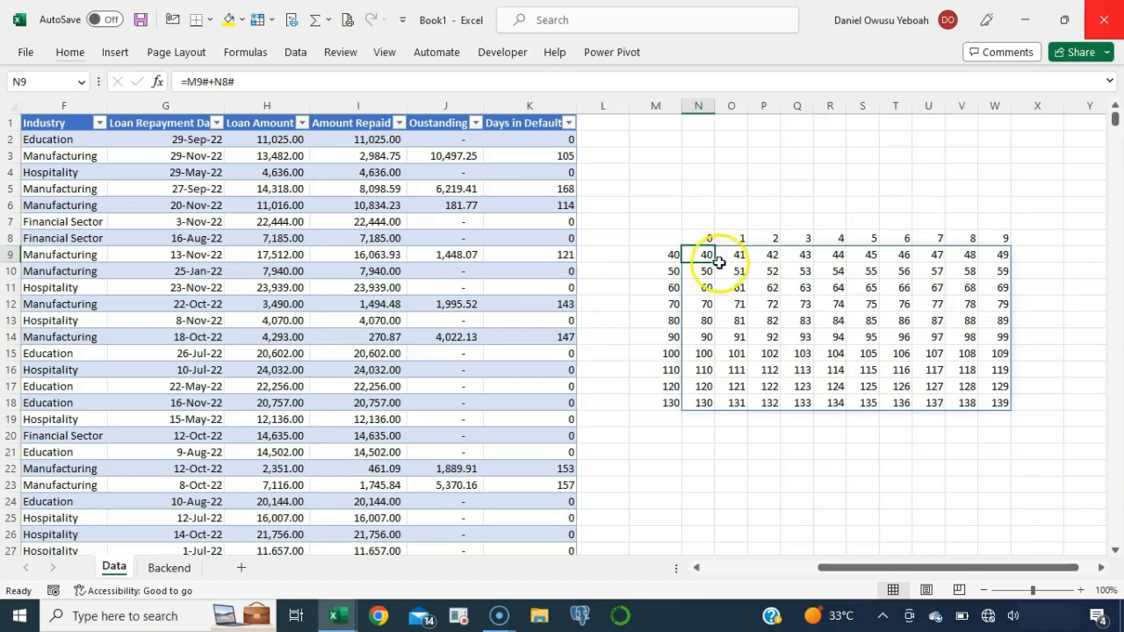
drag(708, 254, 981, 399)
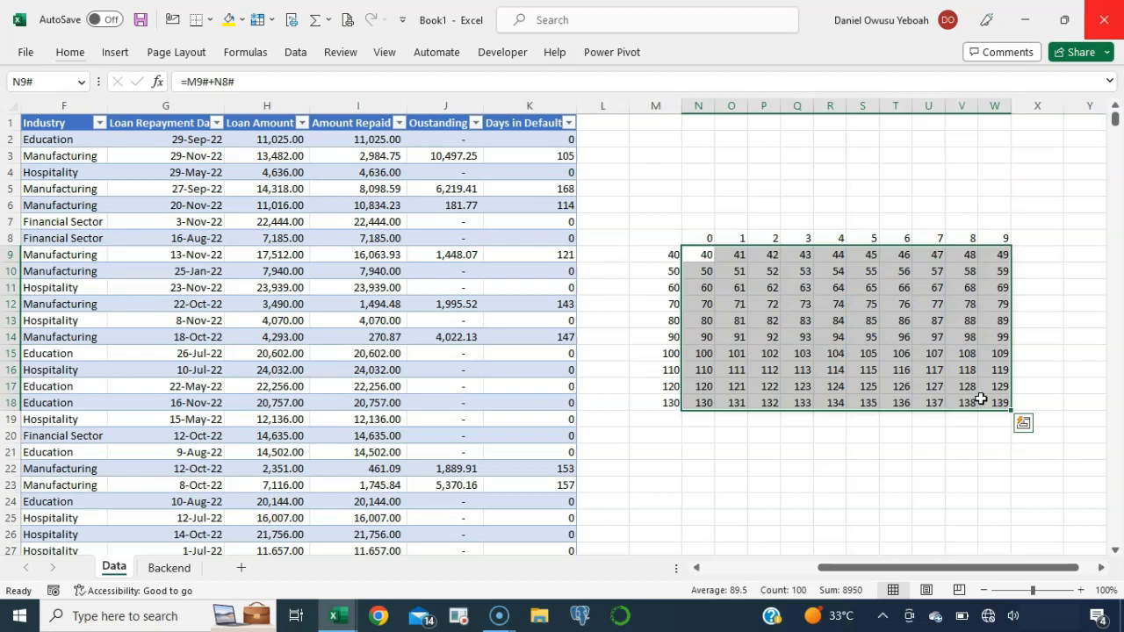
key(Delete)
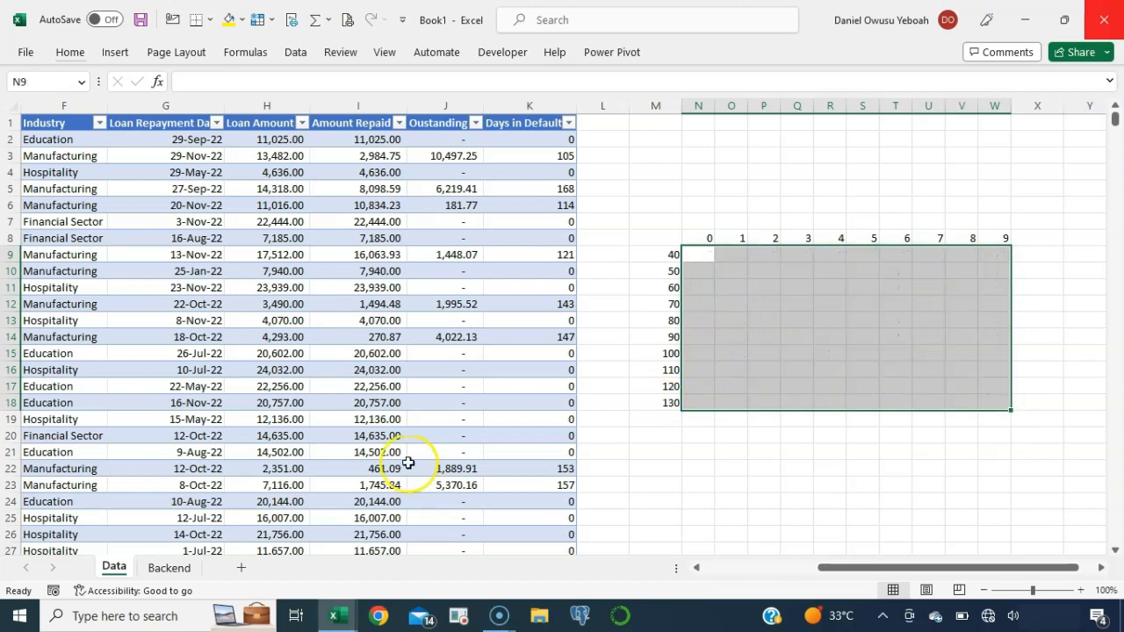
Build the days grid in A1 of the Backend sheet with =Data!M9#+Data!N8#
click(169, 567)
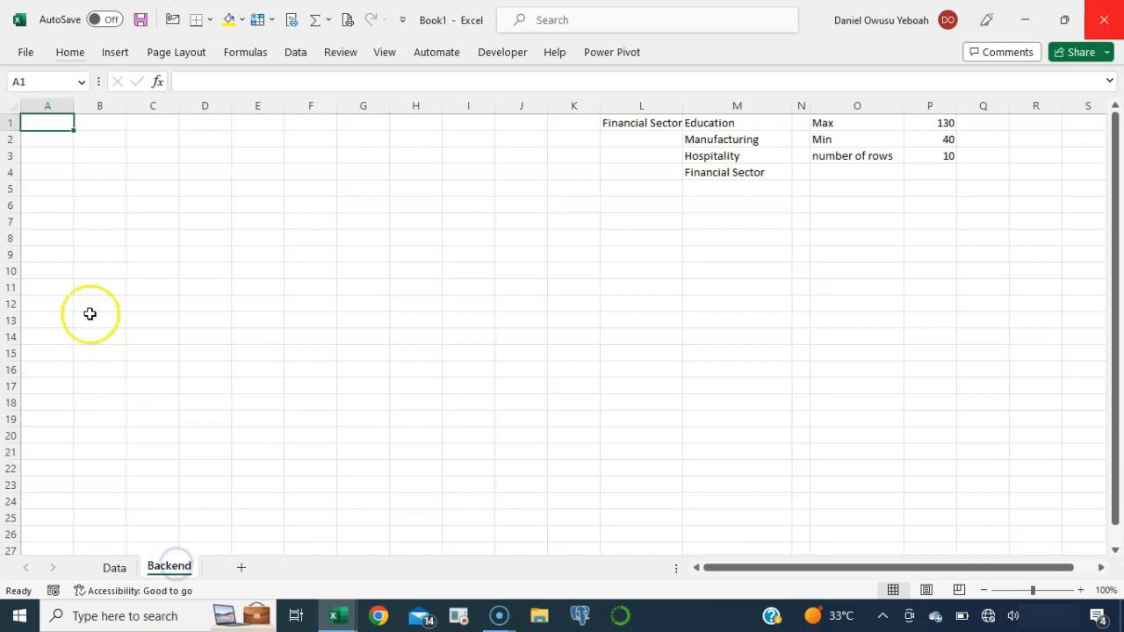
text(=)
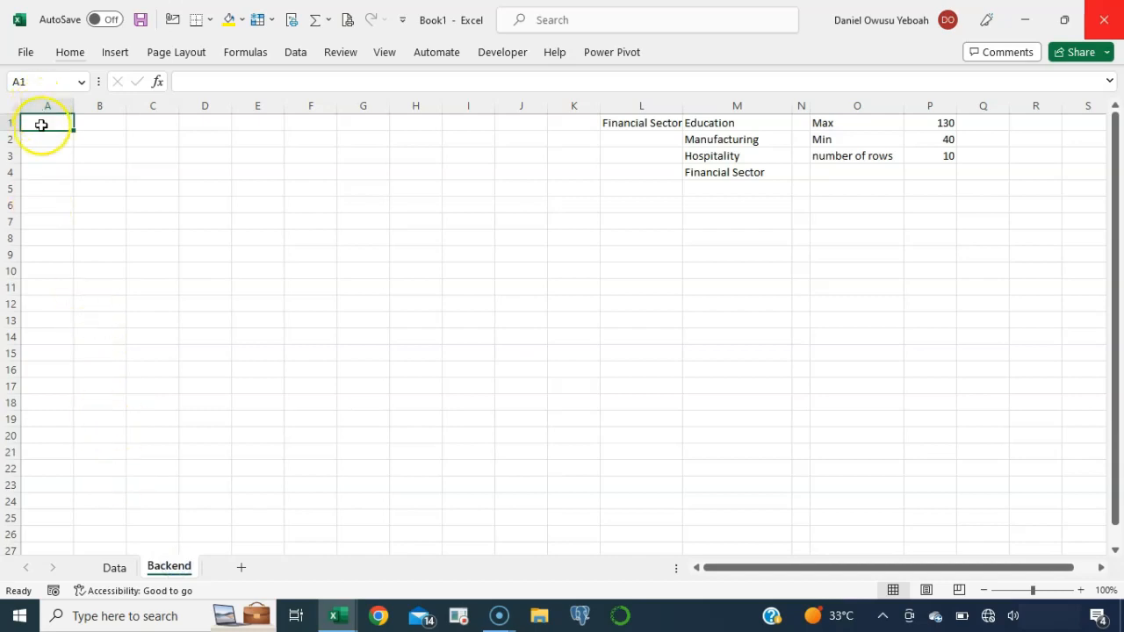
click(111, 572)
click(661, 256)
text(#+)
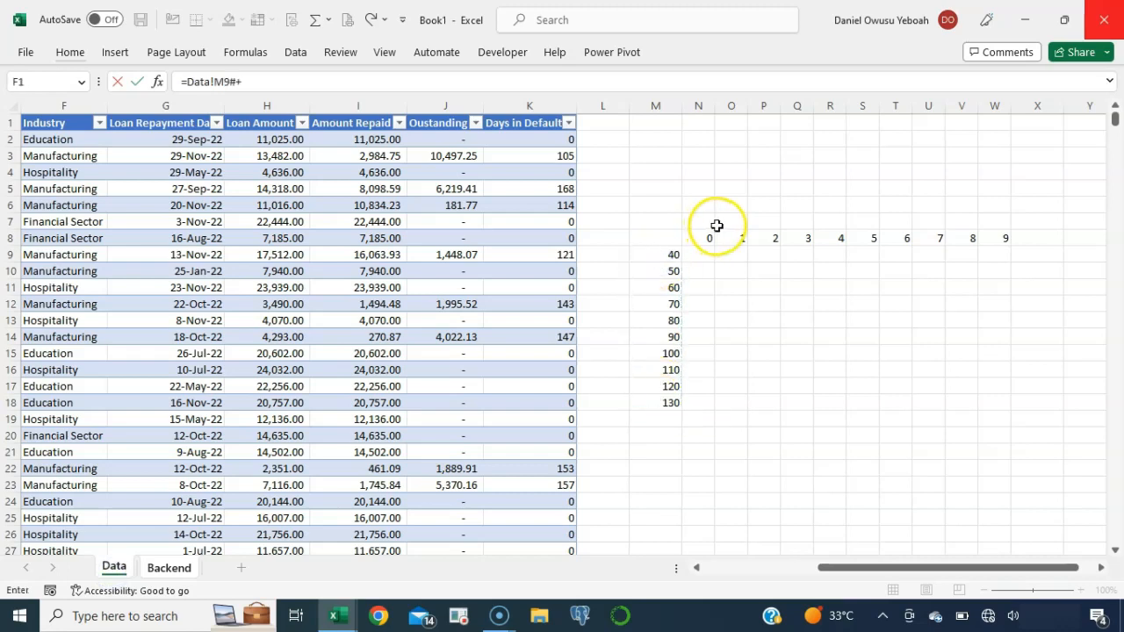
click(707, 239)
text(#)
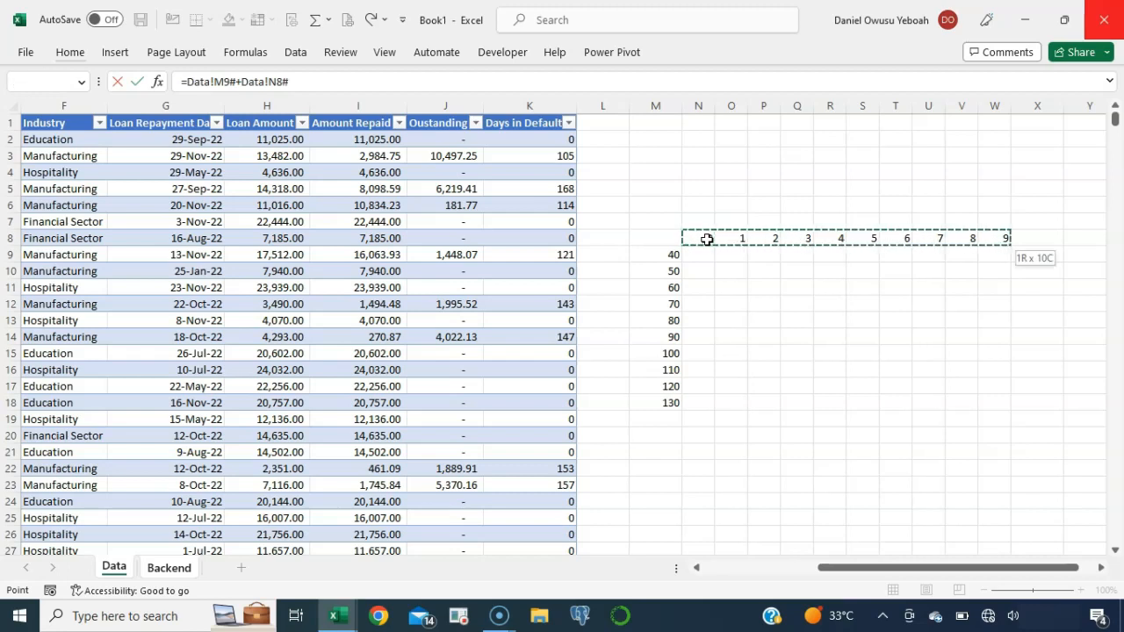
key(Return)
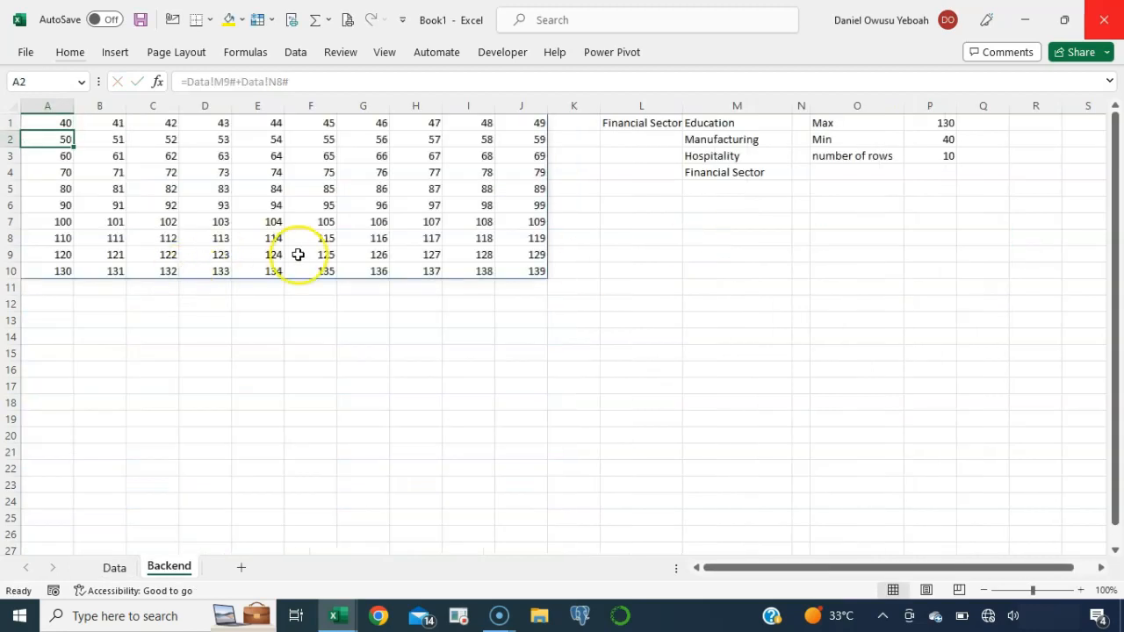
Paste only the column widths of Data range N9:W18 onto the Backend days grid, and return to cell N9 of the Data sheet
click(115, 568)
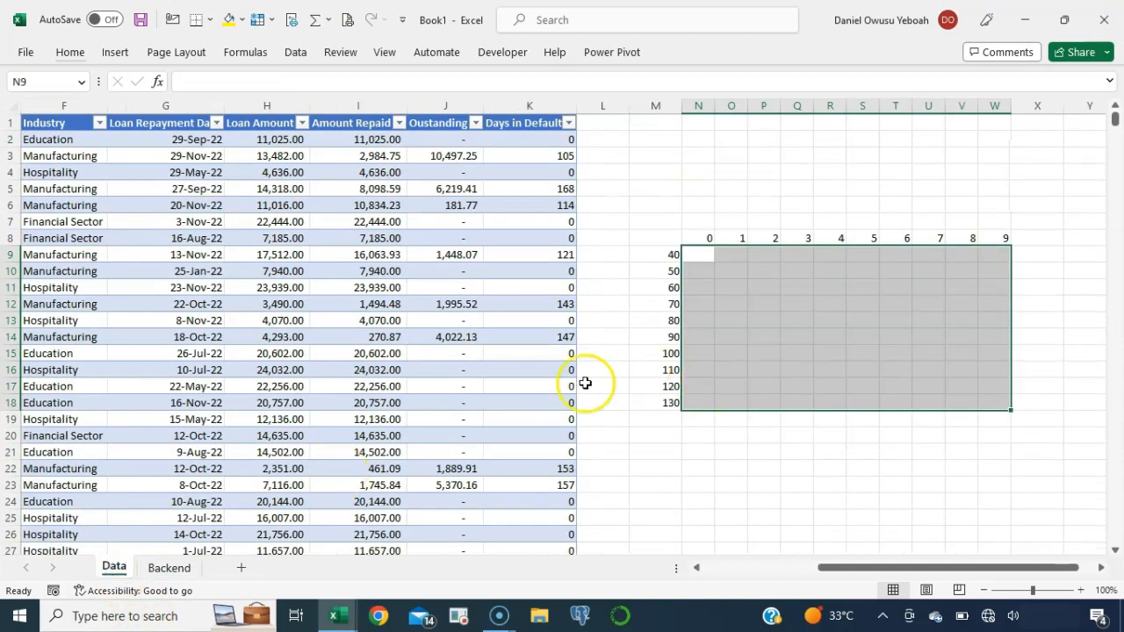
key(ctrl+c)
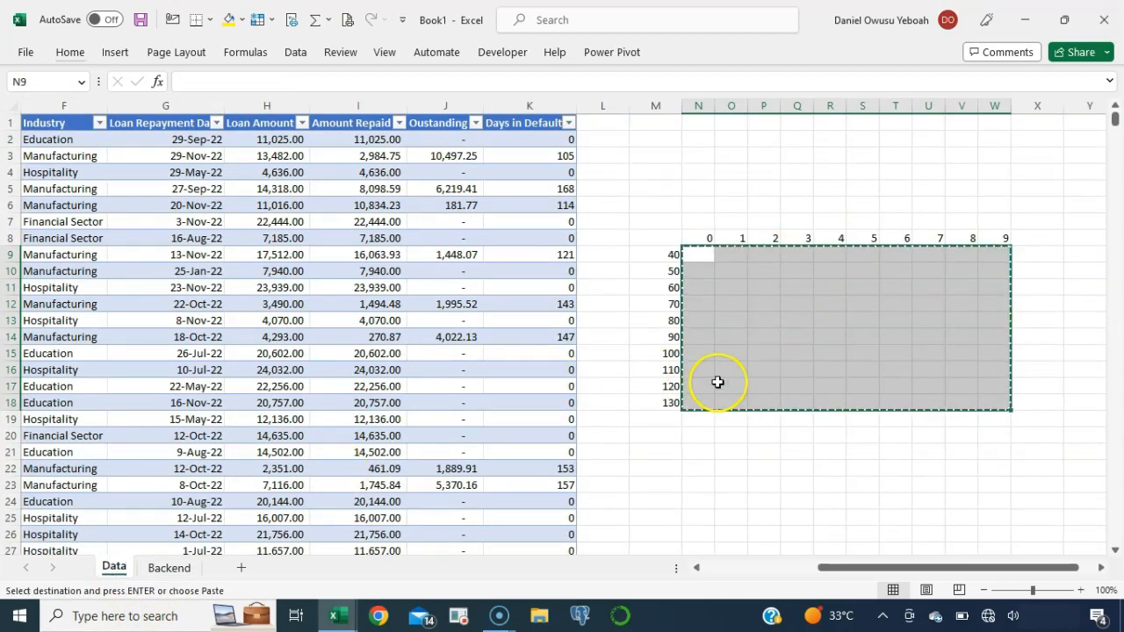
click(169, 570)
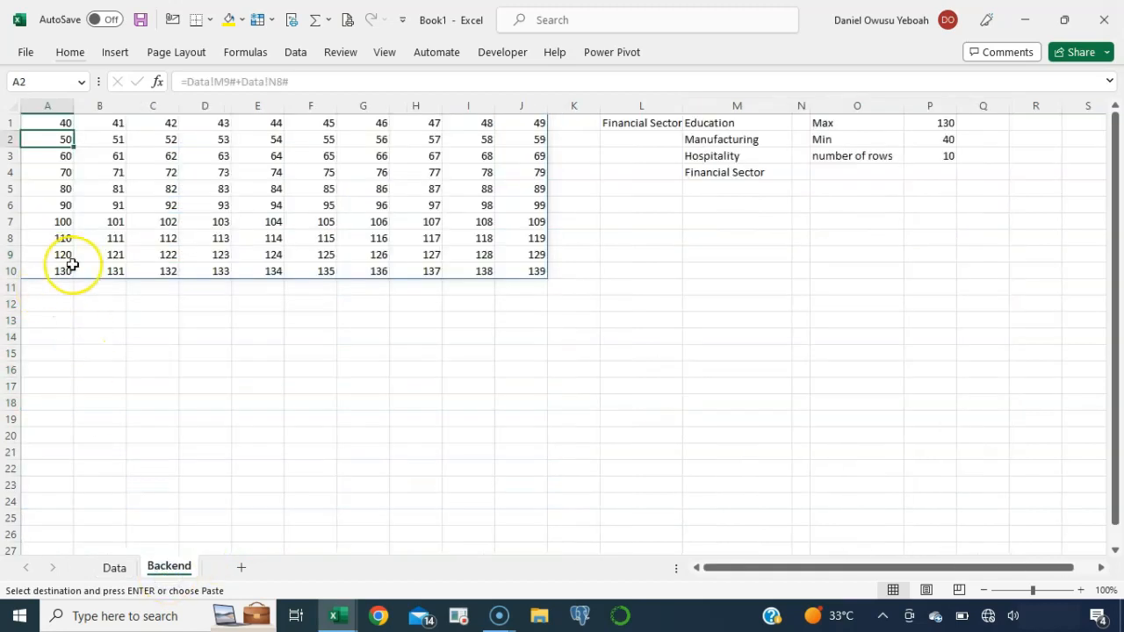
key(ctrl+a)
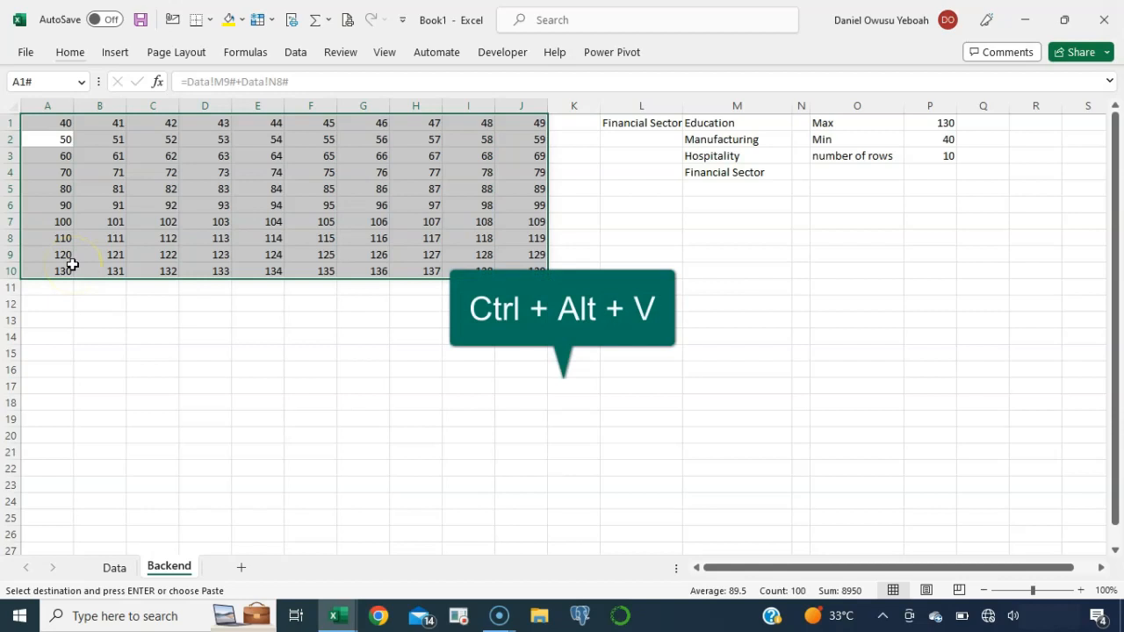
key(ctrl+alt+v)
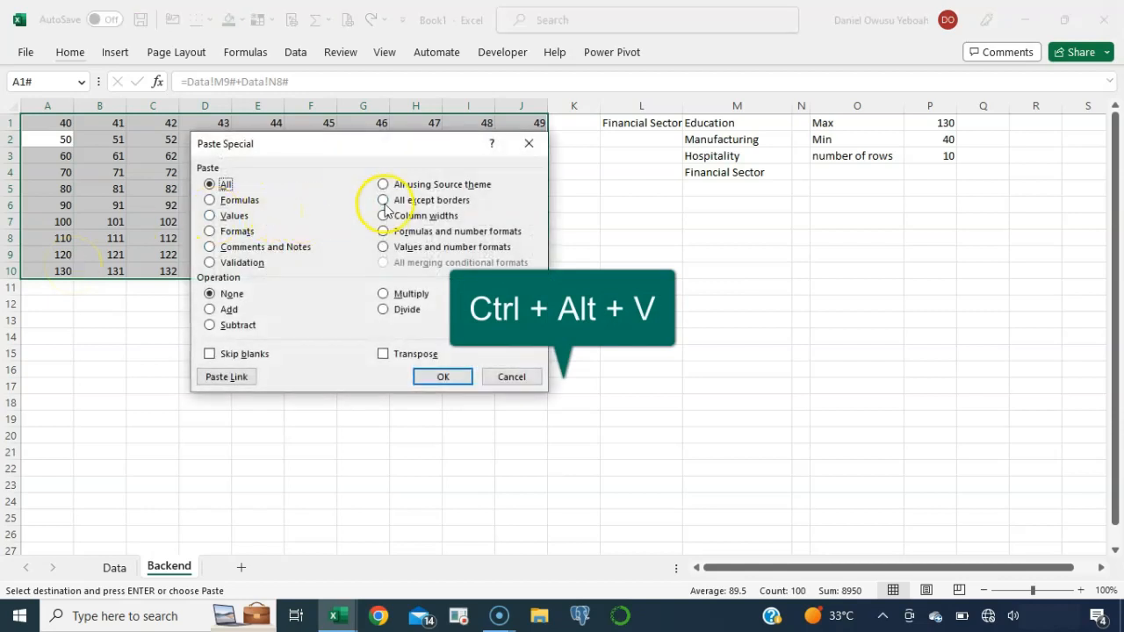
click(383, 216)
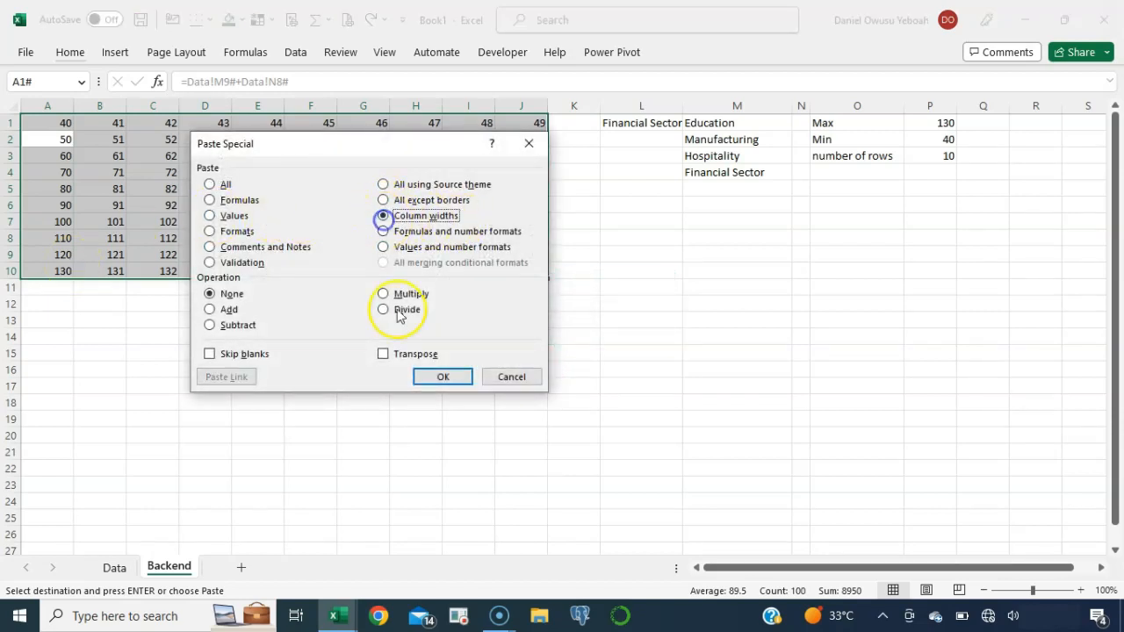
click(427, 376)
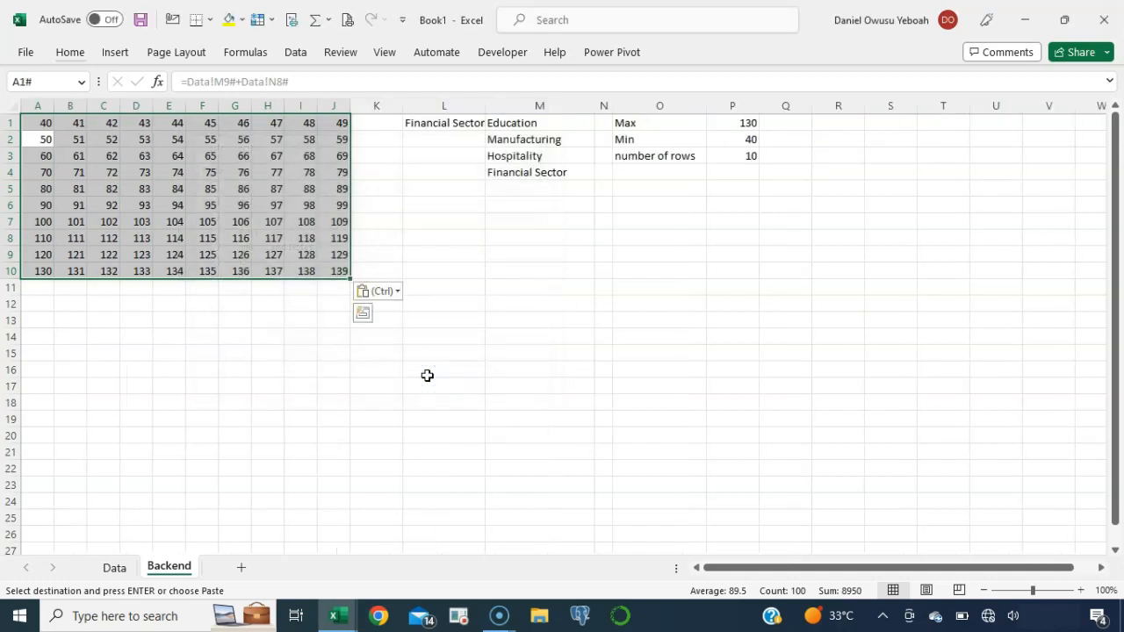
click(114, 568)
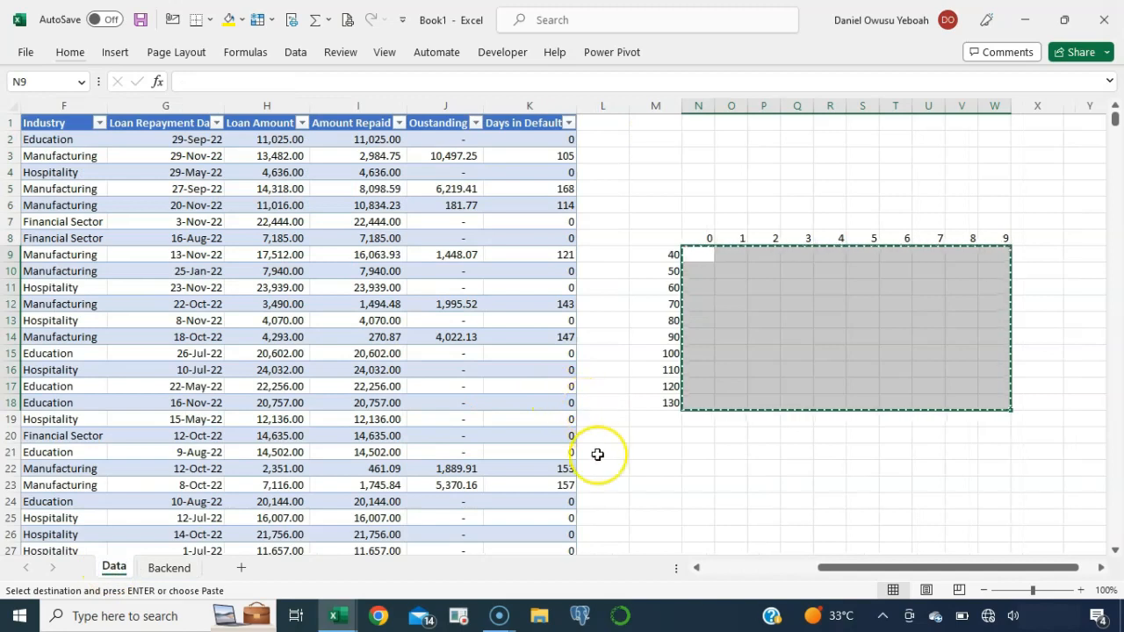
click(597, 454)
key(Escape)
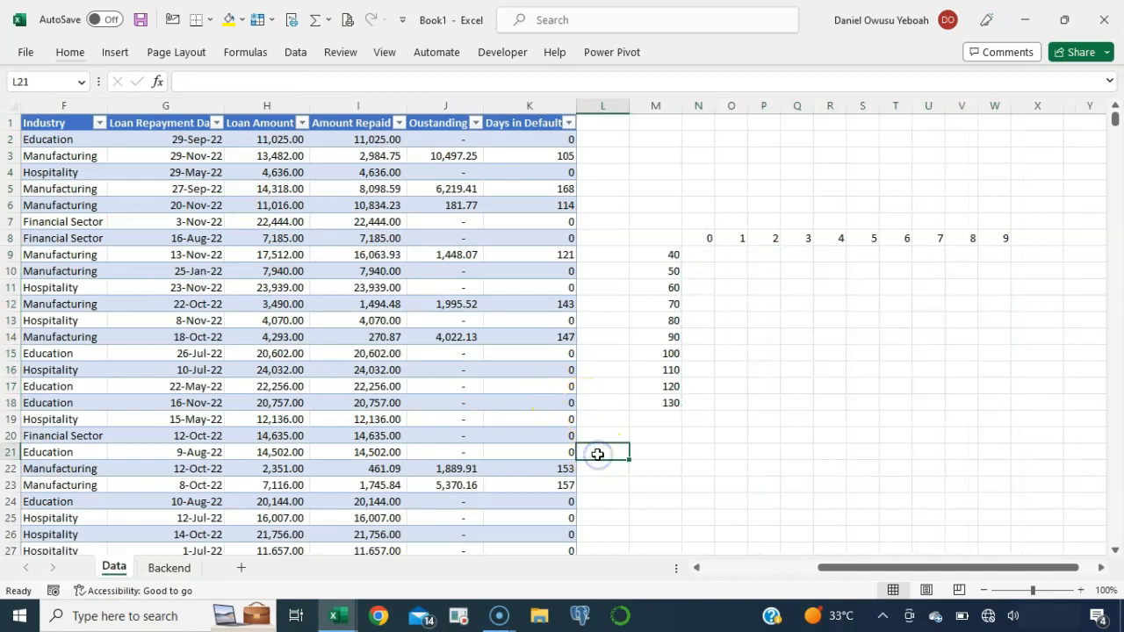
click(697, 256)
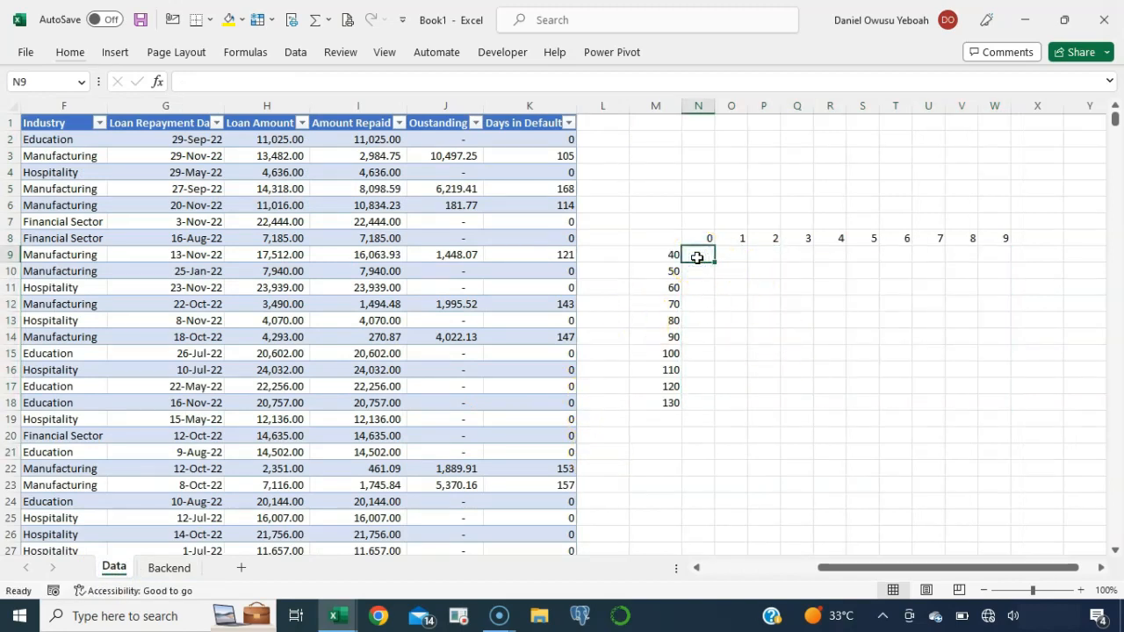
Start a COUNTIFS formula in cell N9 with Loans[Days in Default] as its first criteria range
text(=)
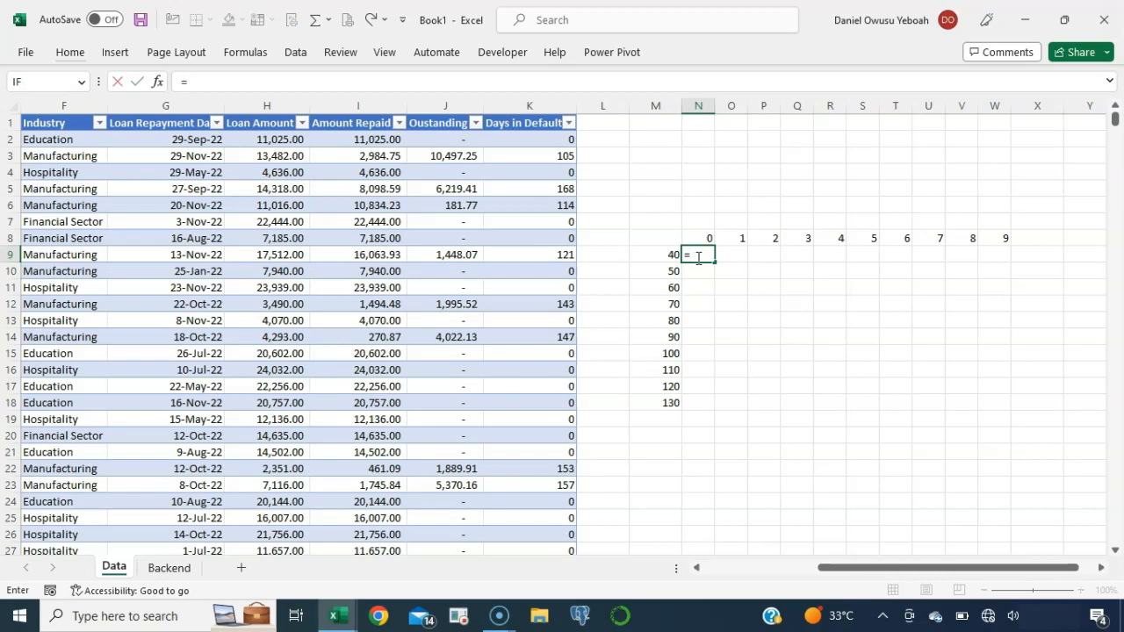
text(countif)
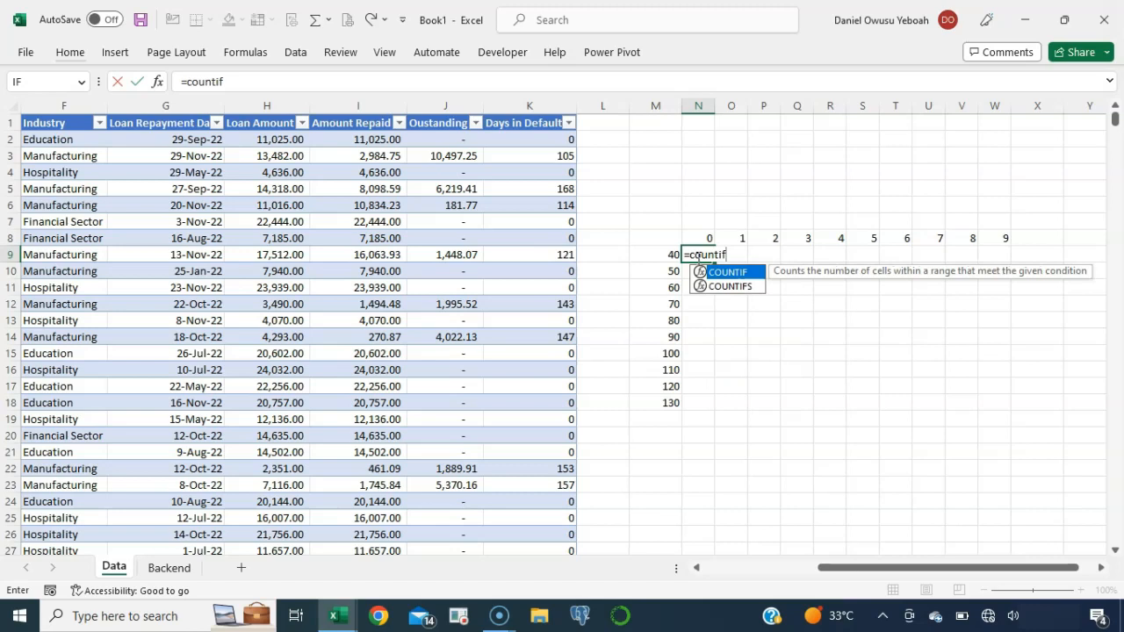
key(Down)
key(Tab)
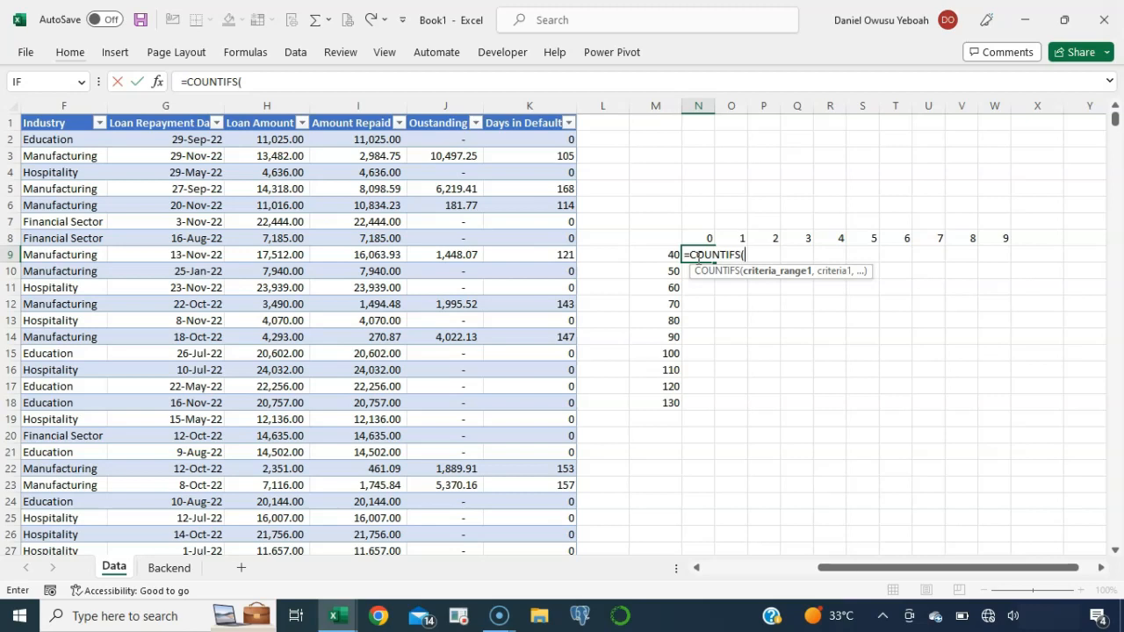
text(loa)
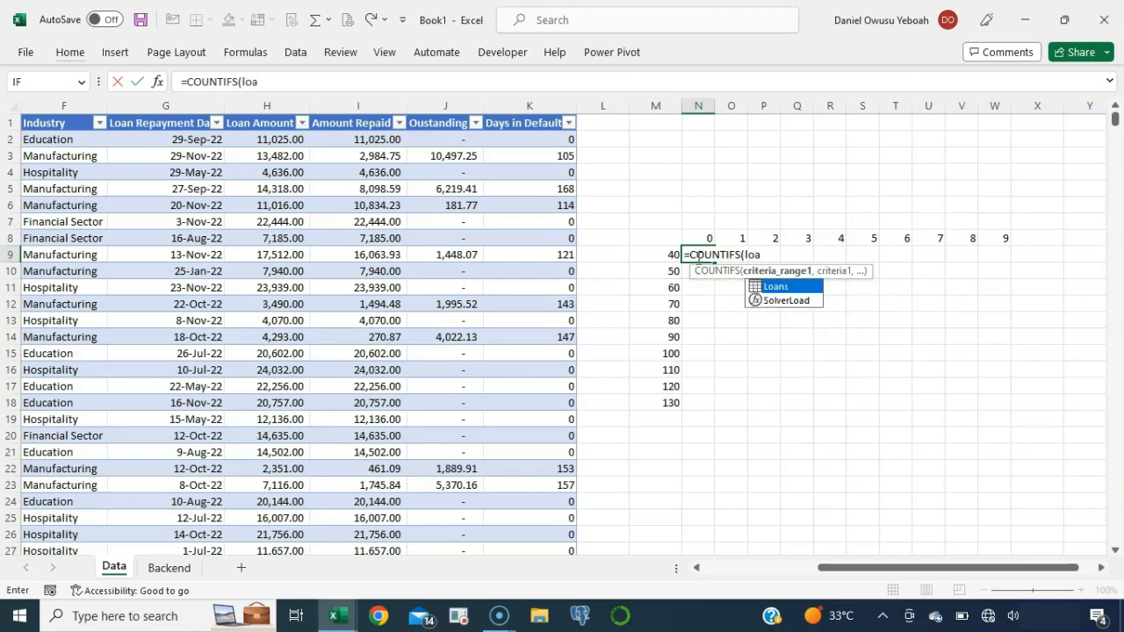
key(Tab)
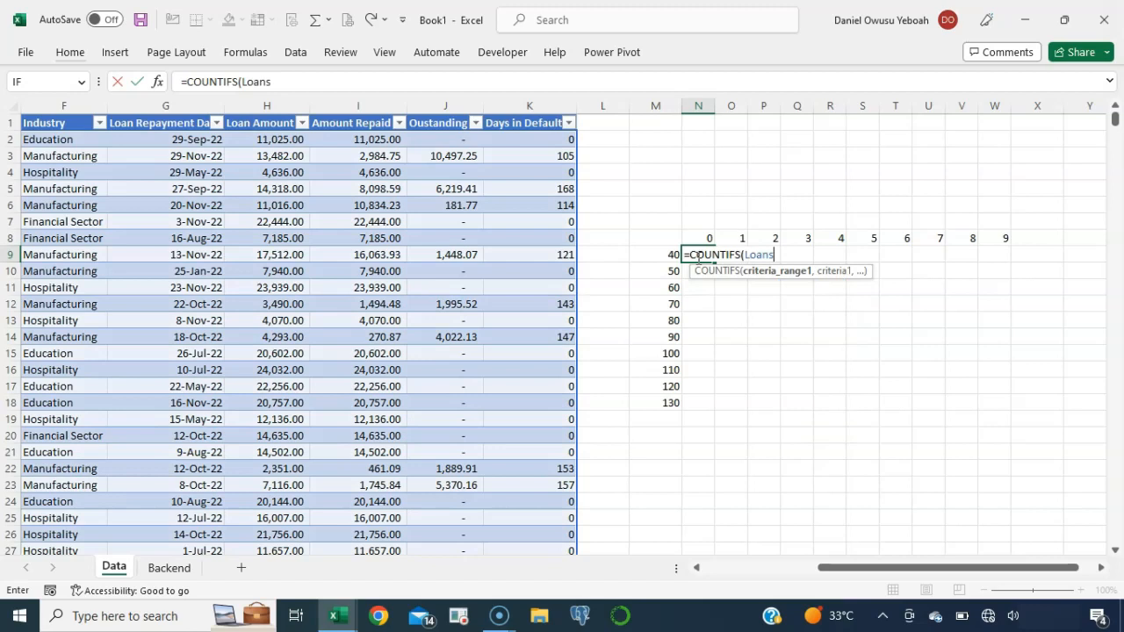
text([)
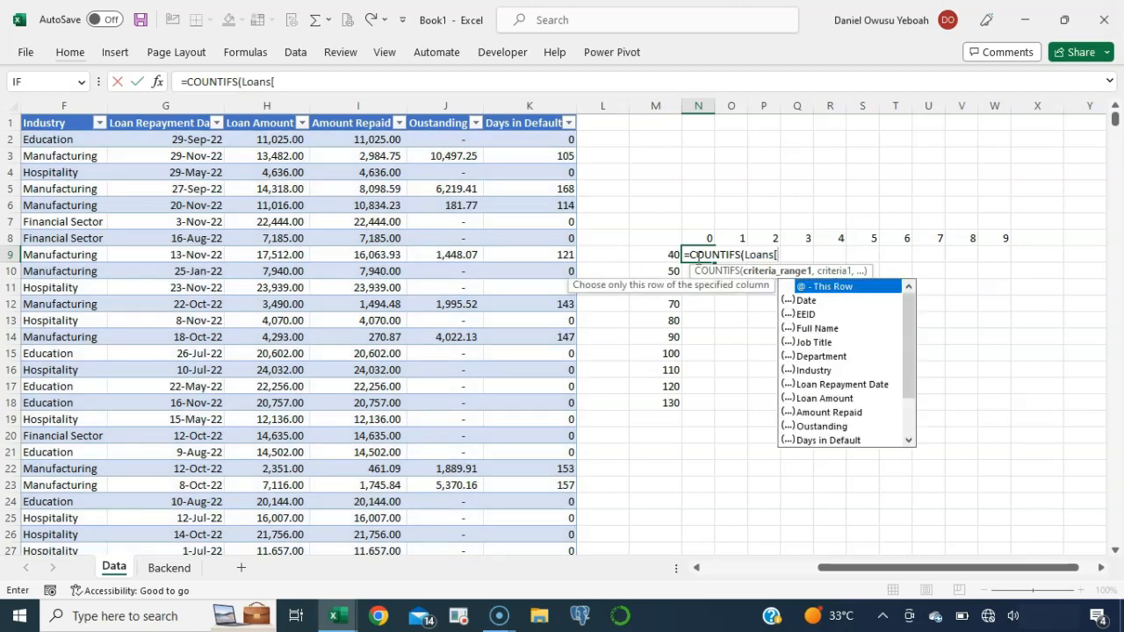
text(day)
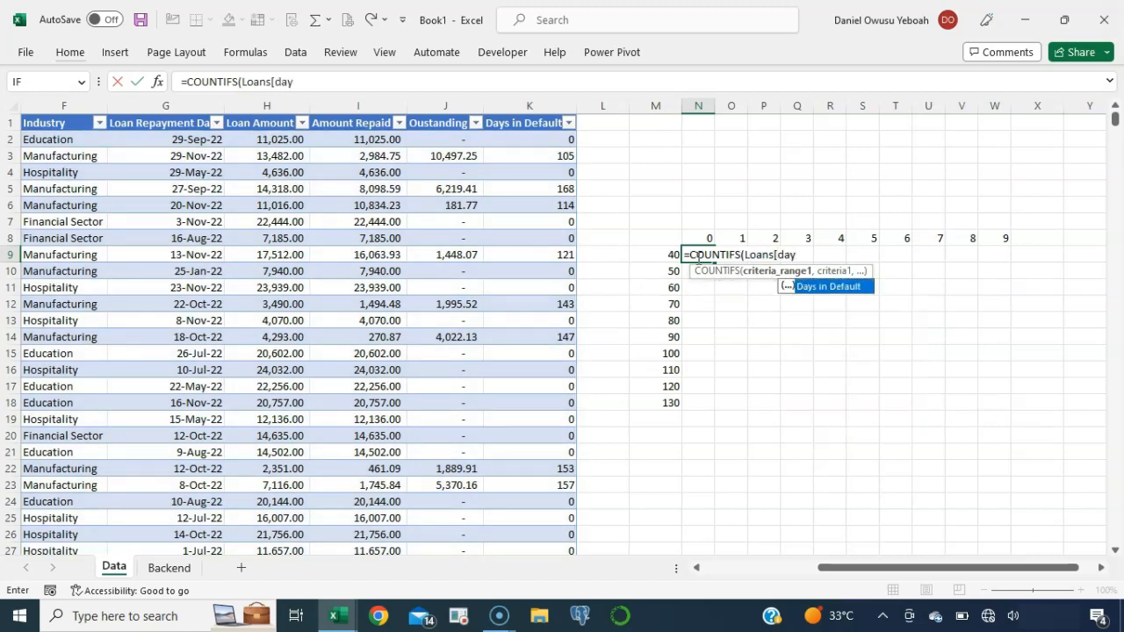
key(Tab)
text(])
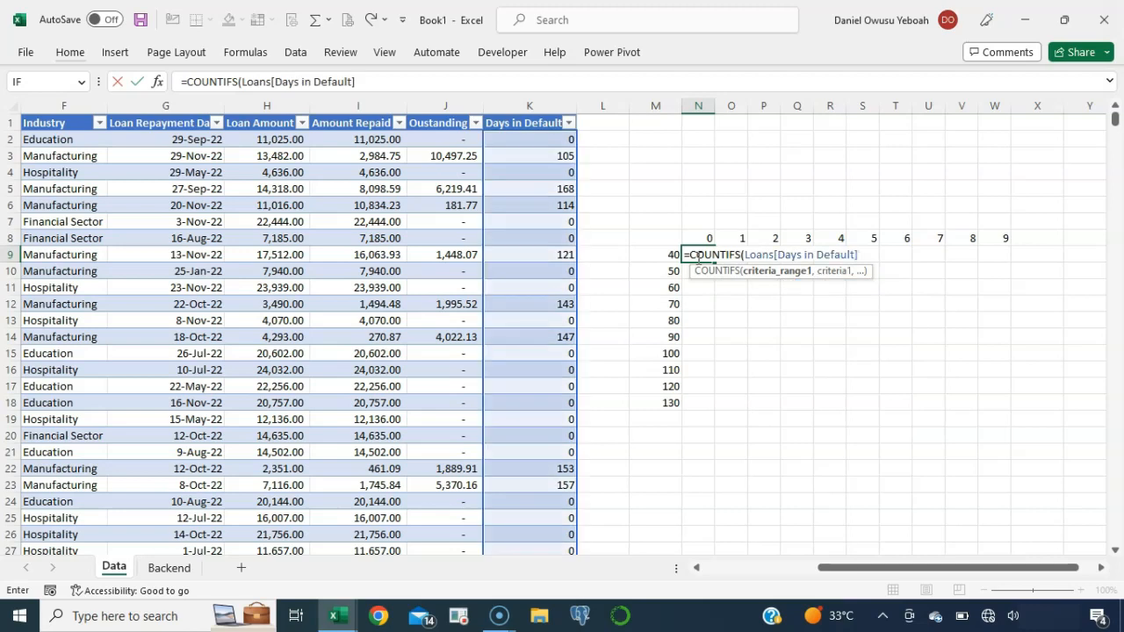
Complete the COUNTIFS formula in N9 with the criterion M9#+N8#
text(,)
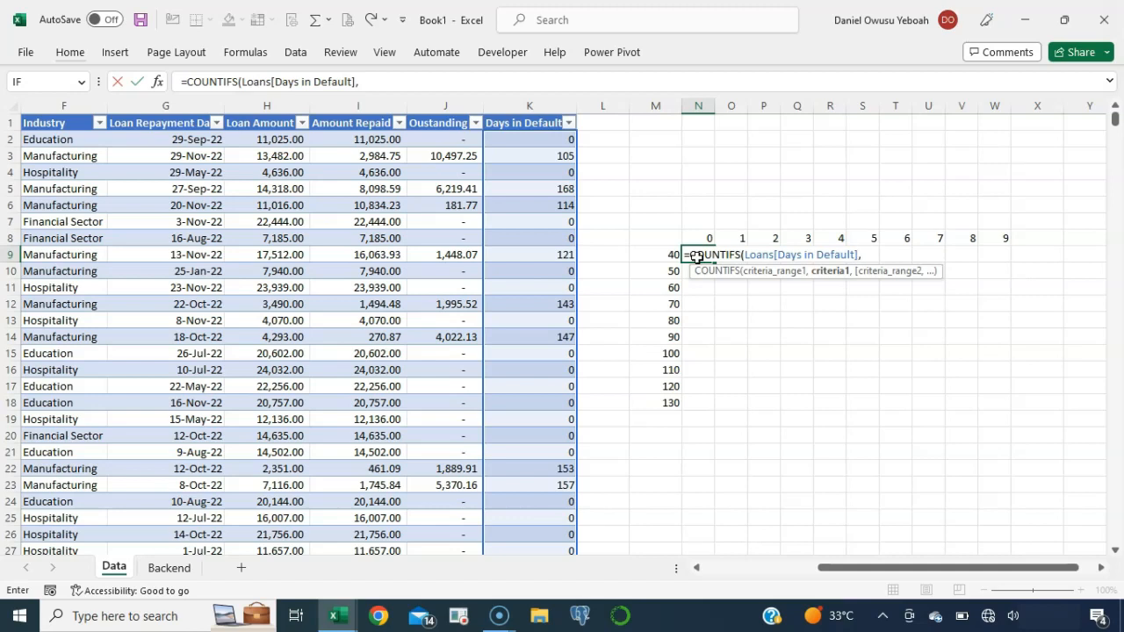
key(Left)
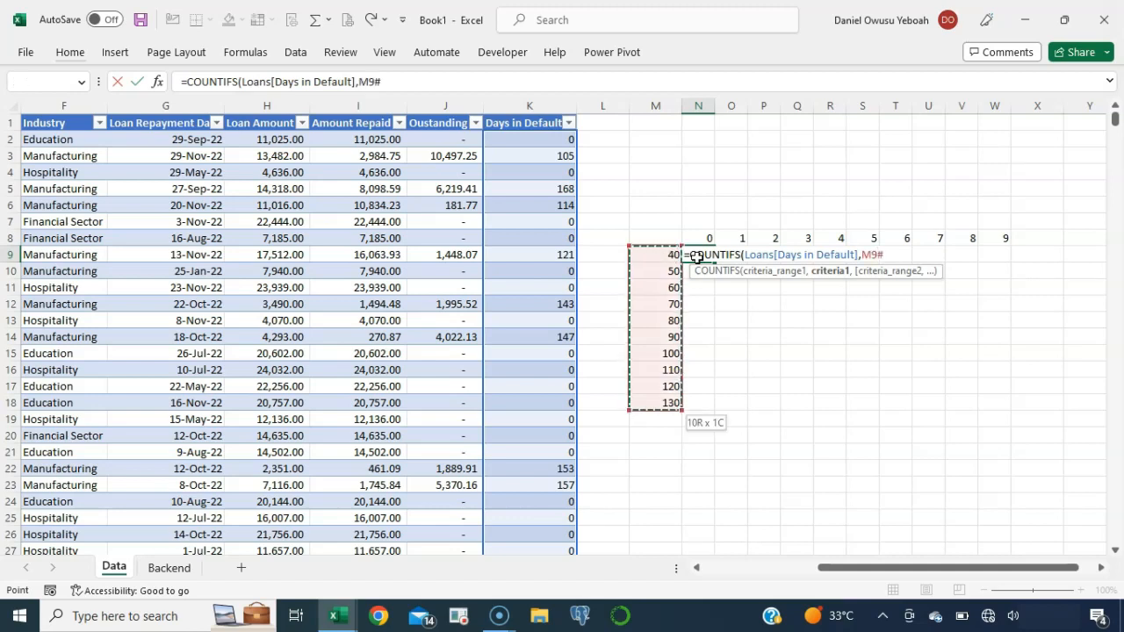
text(+)
key(Up)
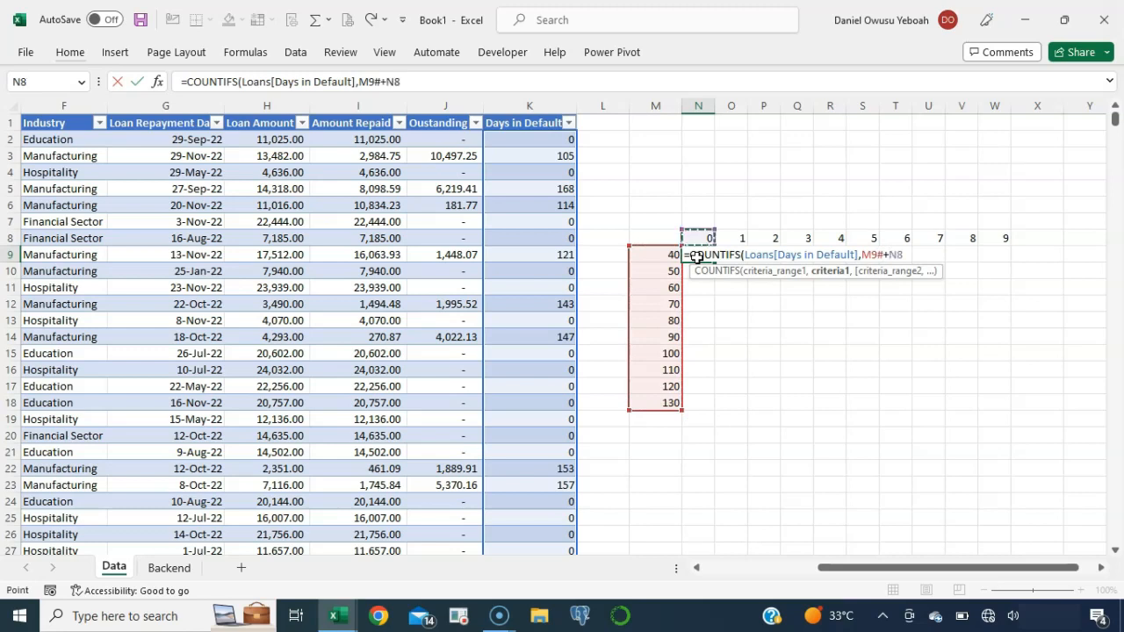
key(Return)
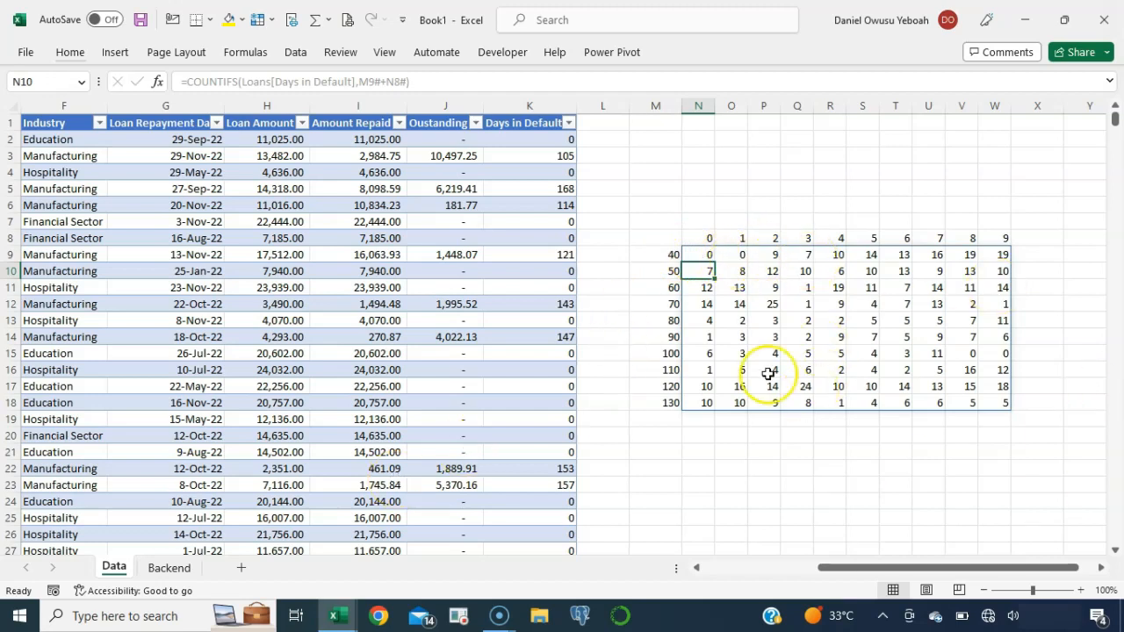
drag(665, 249, 672, 406)
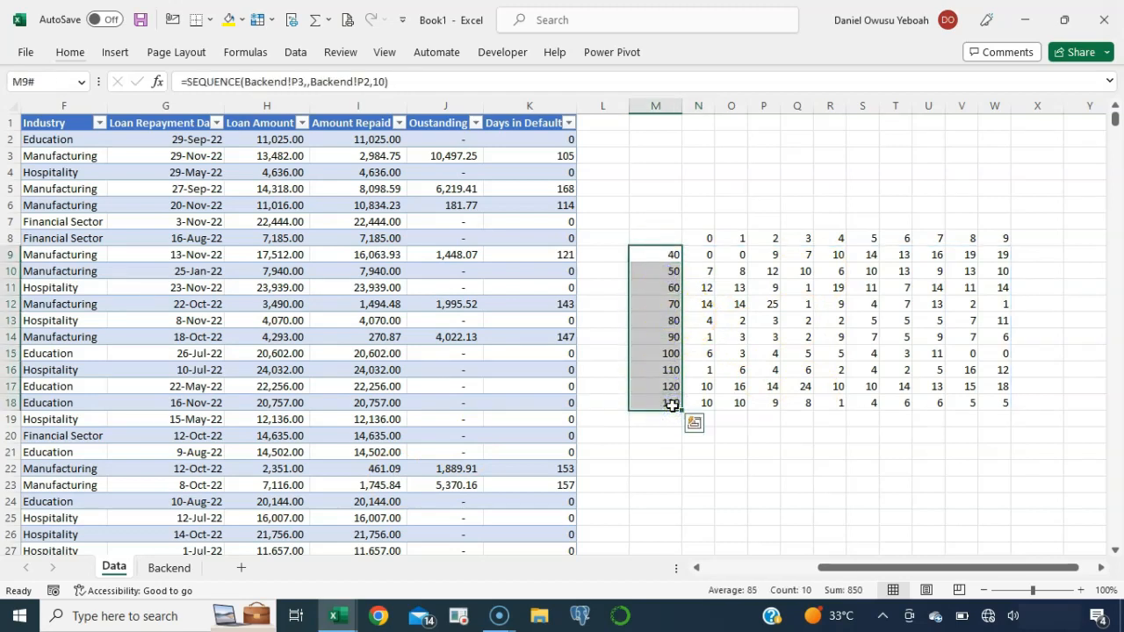
click(604, 157)
click(618, 236)
click(705, 256)
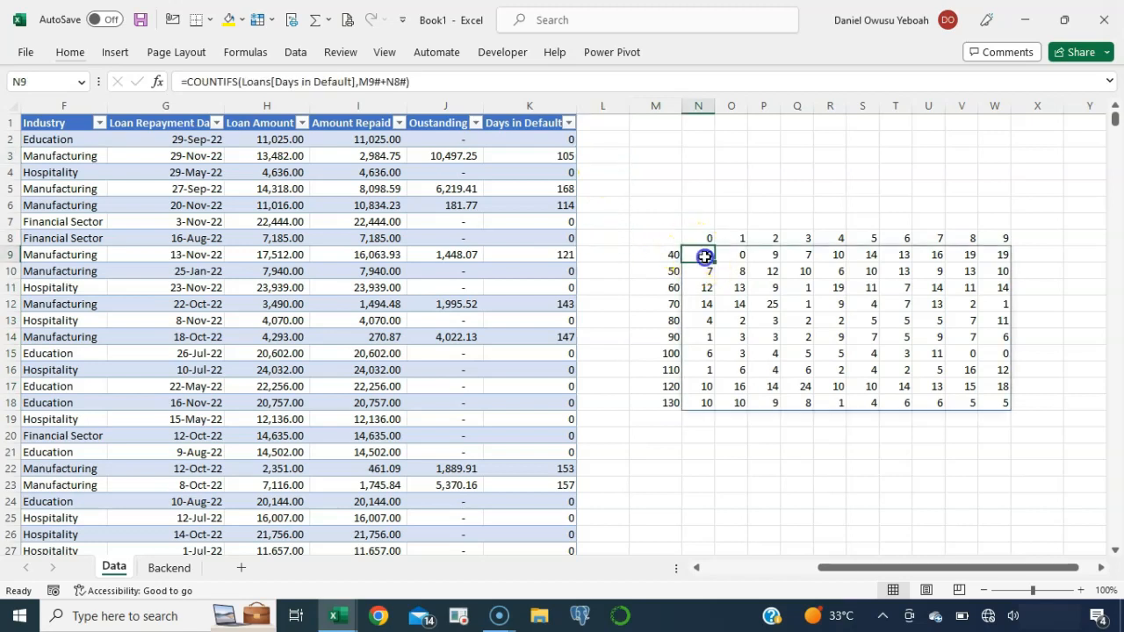
Insert two columns at L:M before the days matrix, and make column L narrower and column M wider
click(626, 236)
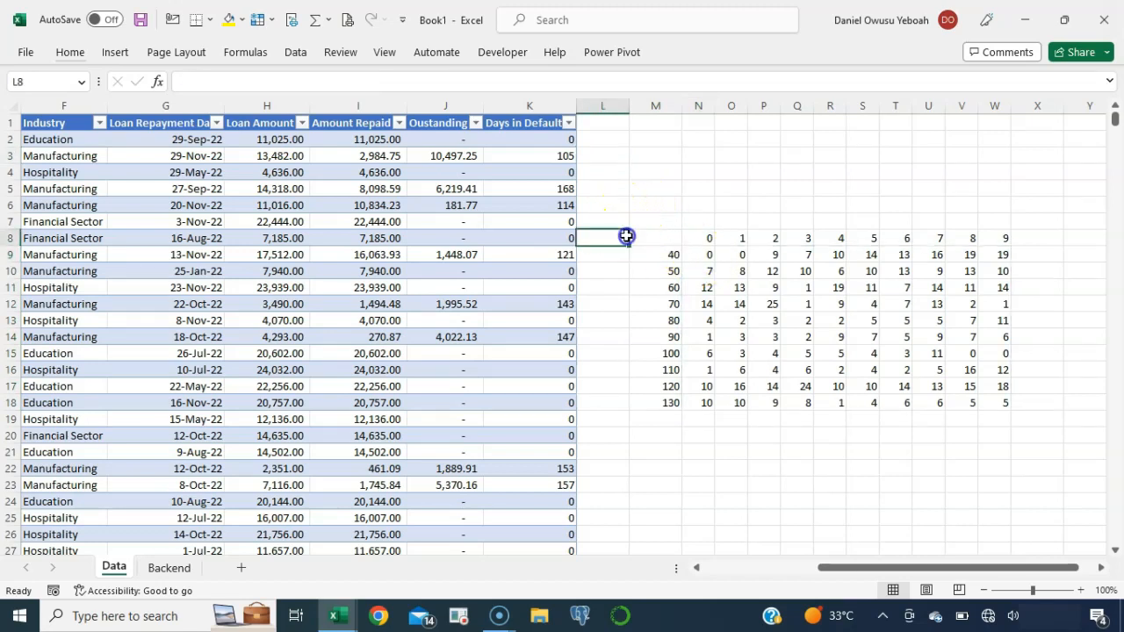
drag(626, 237, 627, 235)
key(alt+h)
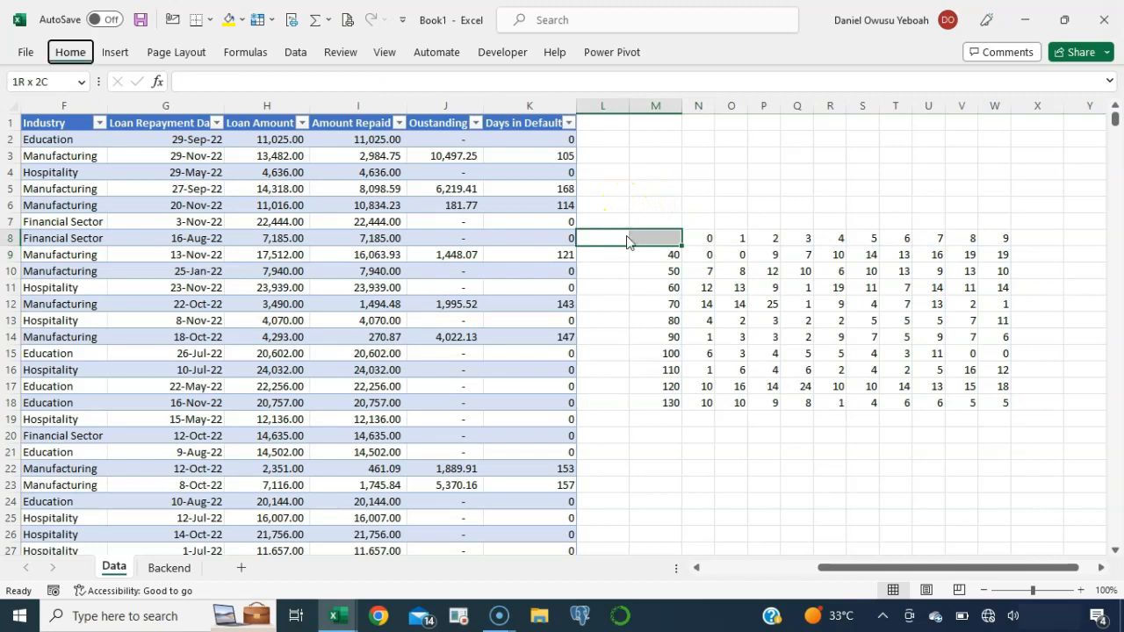
key(i)
key(c)
drag(683, 173, 608, 107)
Copy the Financial Sector dropdown cell L1 from the Backend sheet into cell M7 of the Data sheet
click(653, 253)
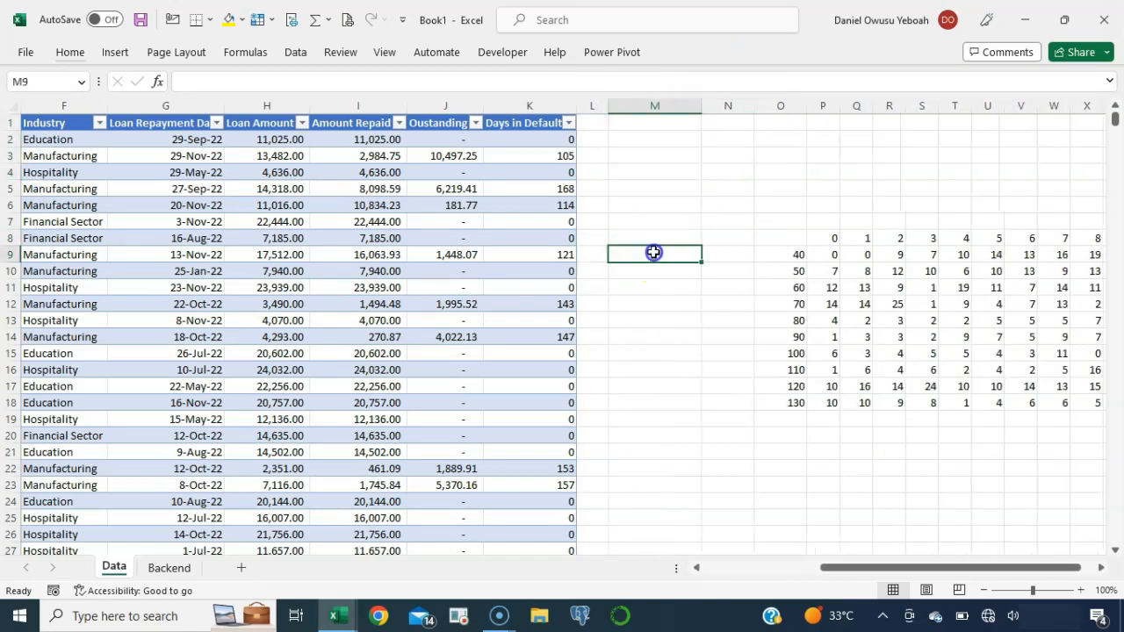
click(166, 567)
click(426, 124)
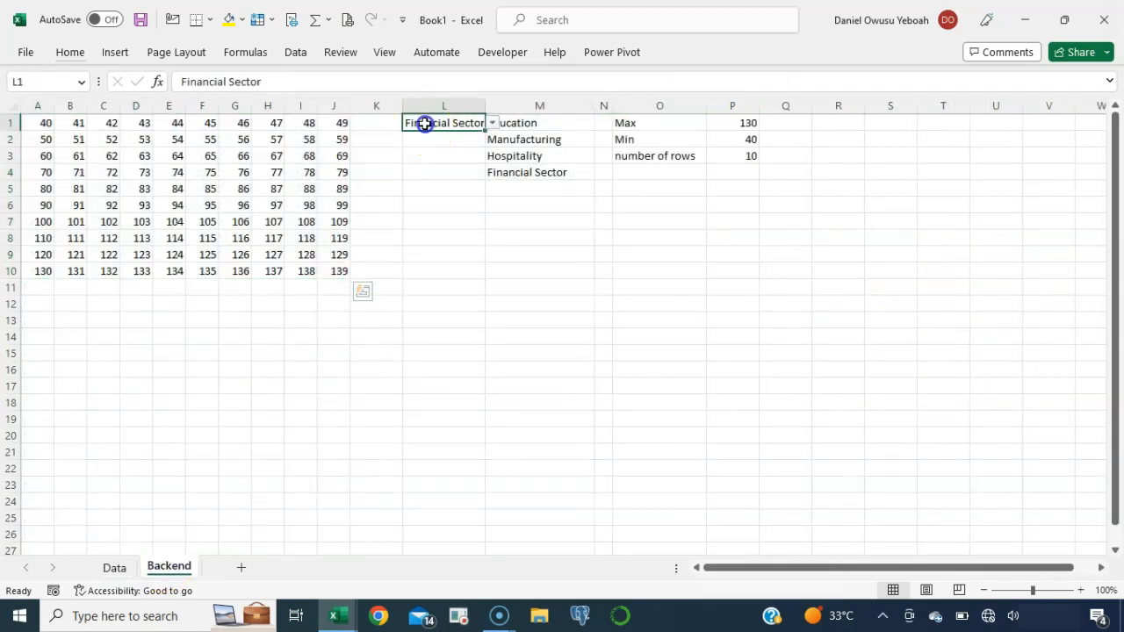
key(ctrl+c)
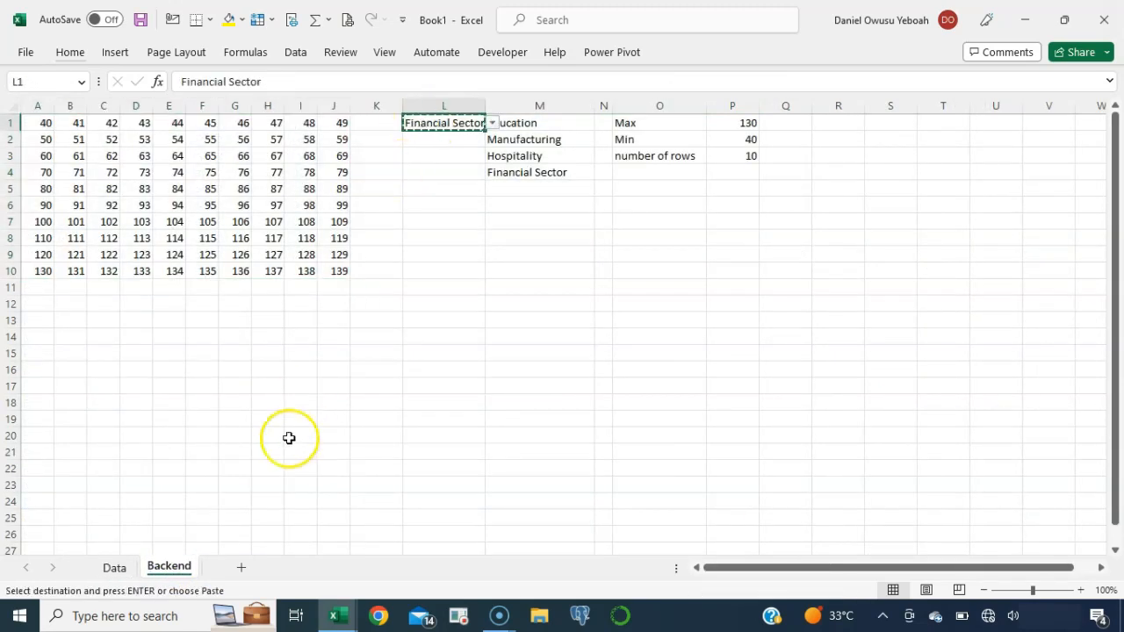
click(114, 567)
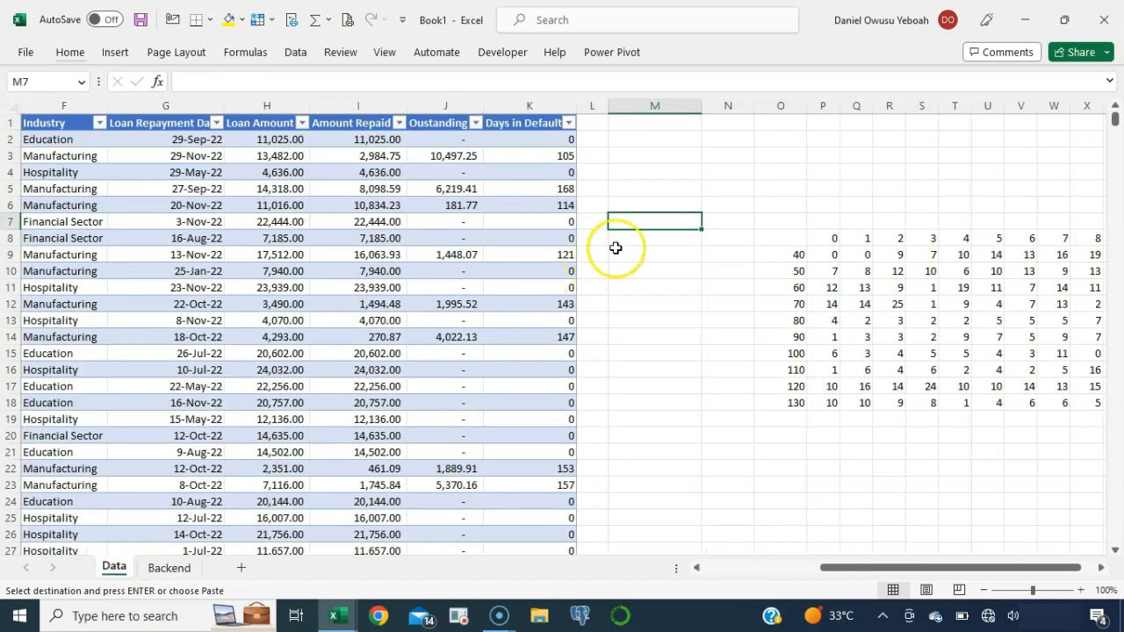
key(Return)
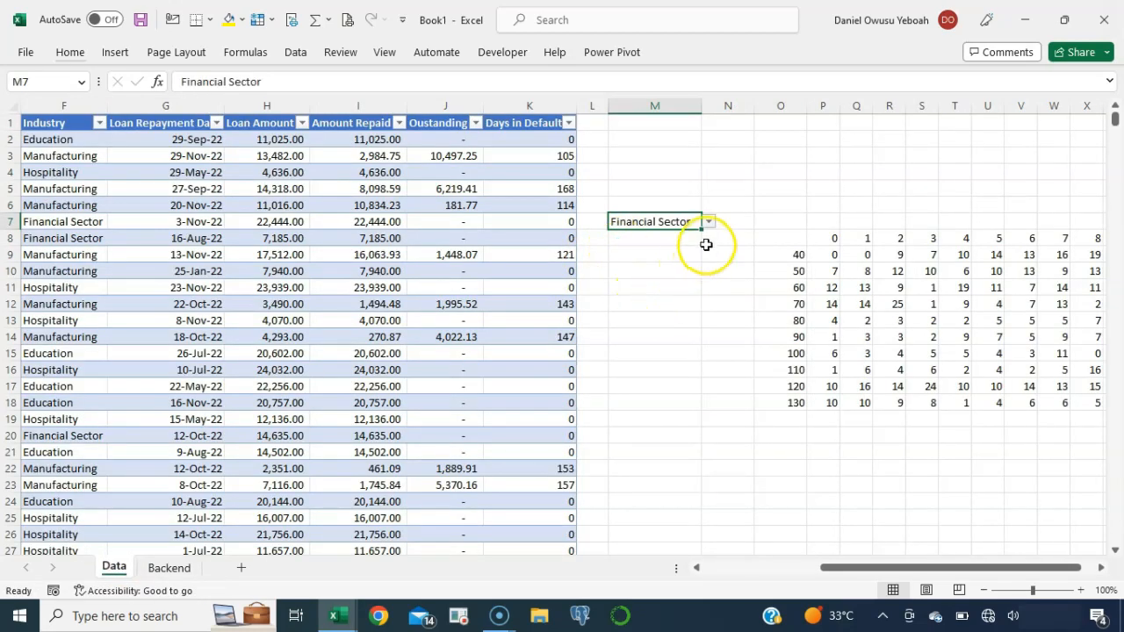
Extend the COUNTIFS formula in P9 with a second criteria range, Loans[Industry], matched against cell M7
click(823, 254)
key(F2)
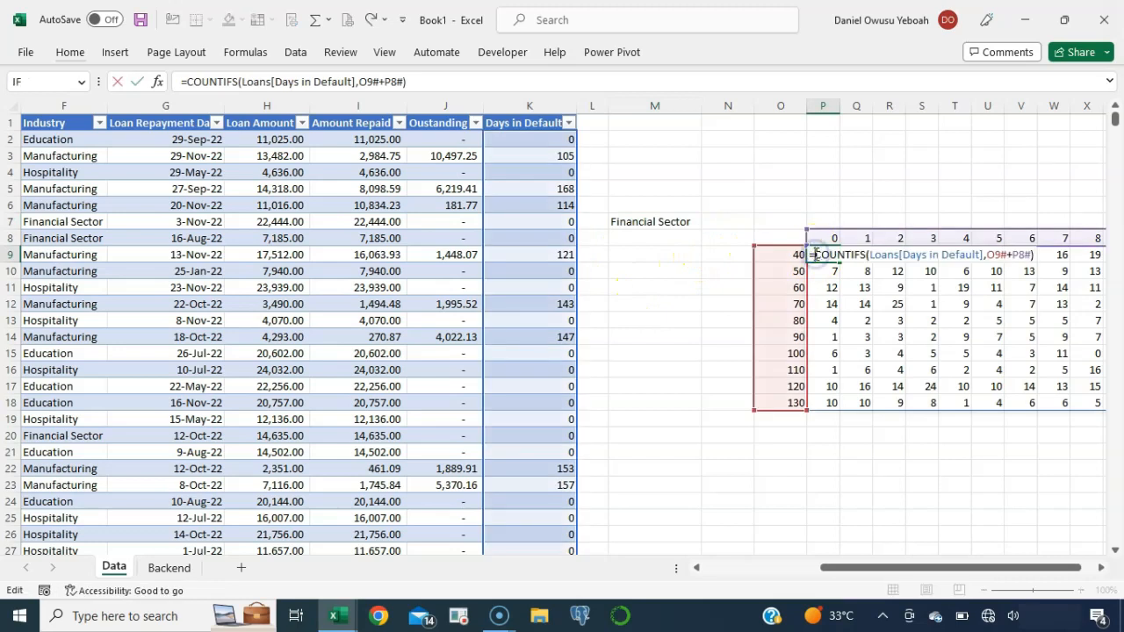
click(1033, 254)
text(,loa)
key(Tab)
text([)
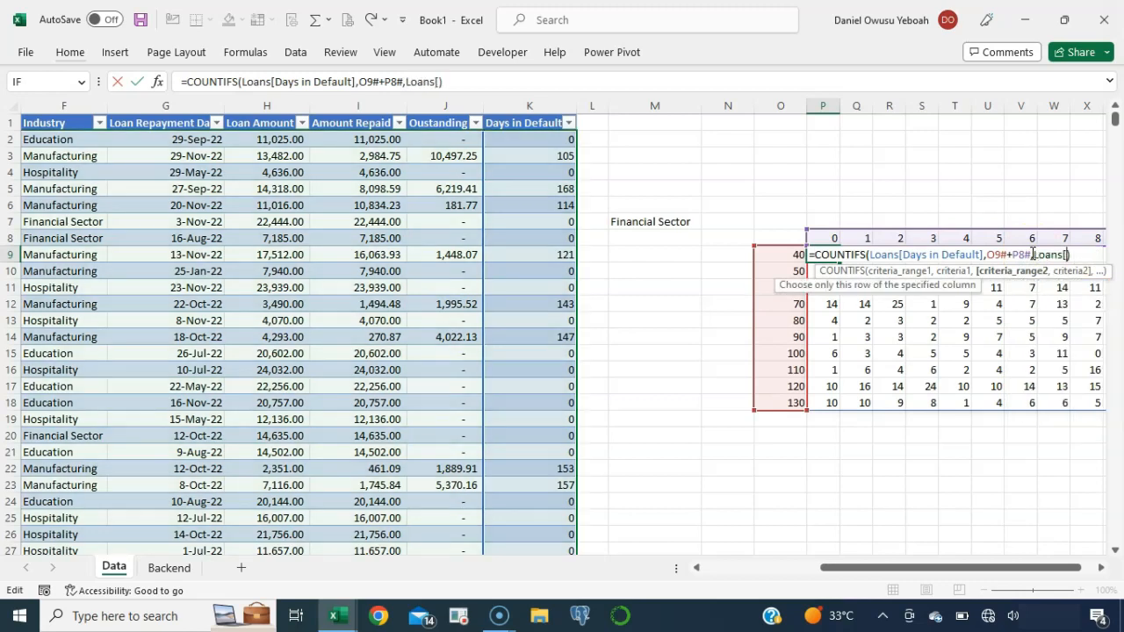
text(in)
key(Tab)
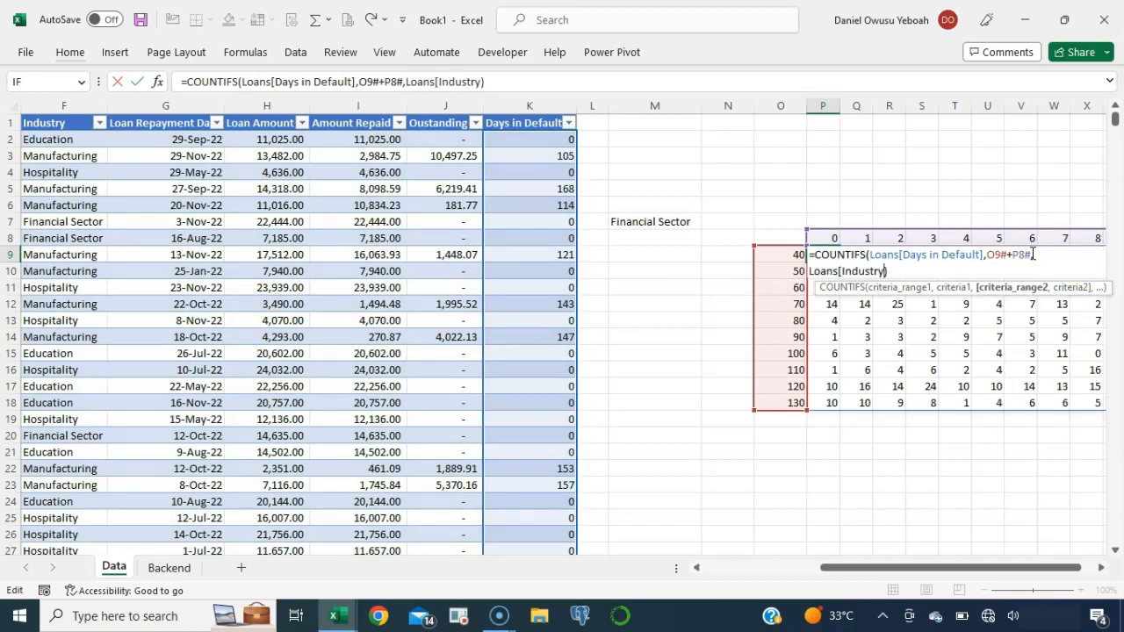
text(,)
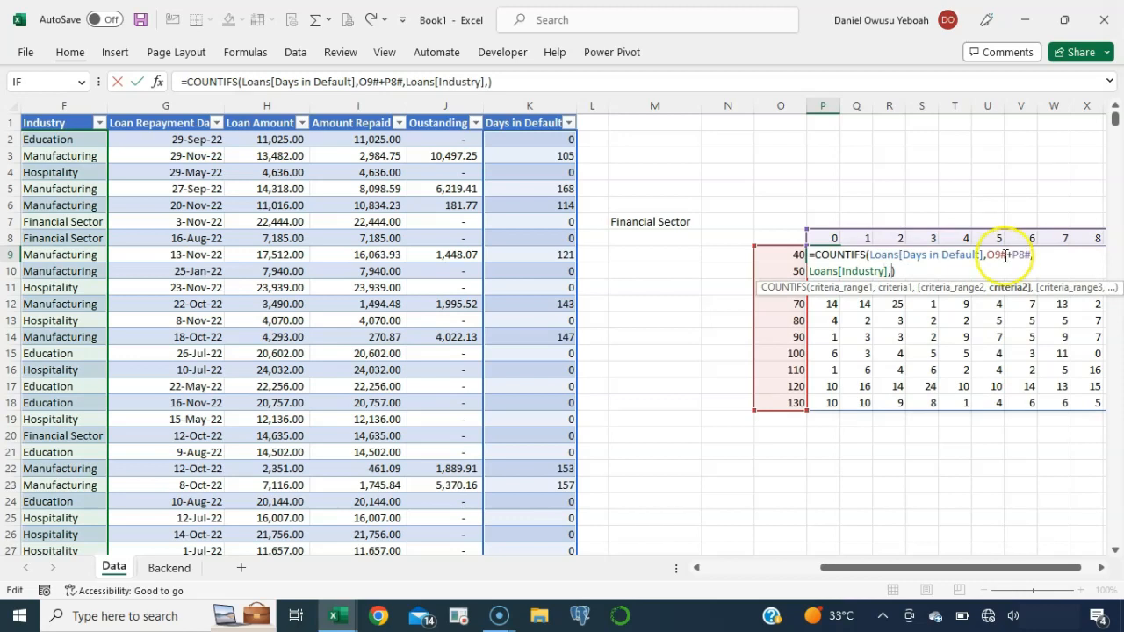
click(675, 221)
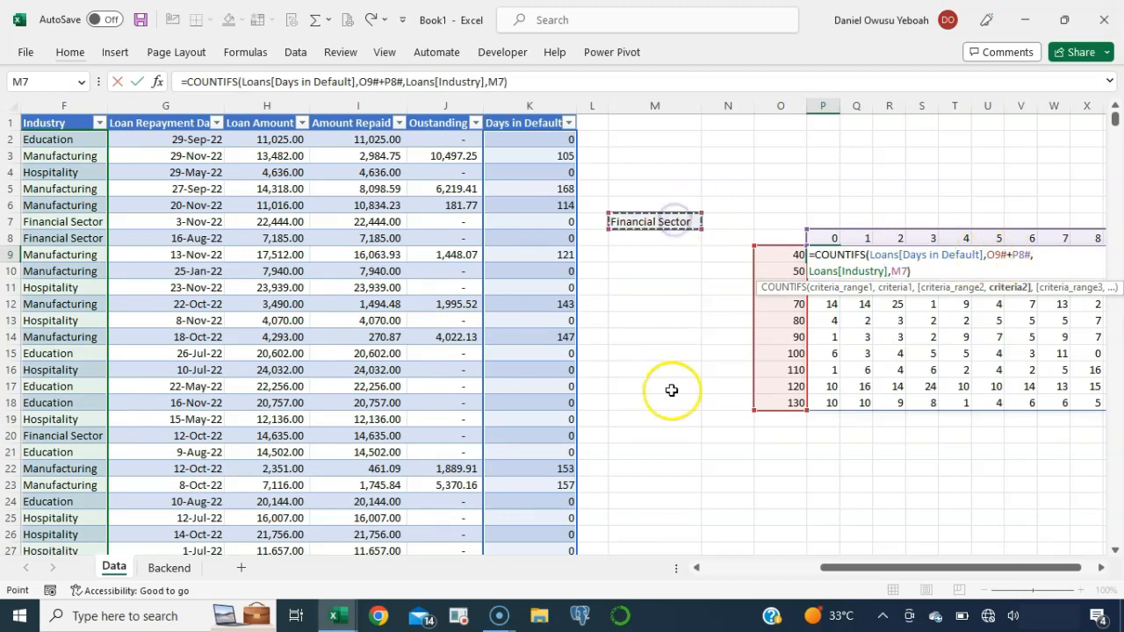
key(Return)
scroll(861, 394, right, 3)
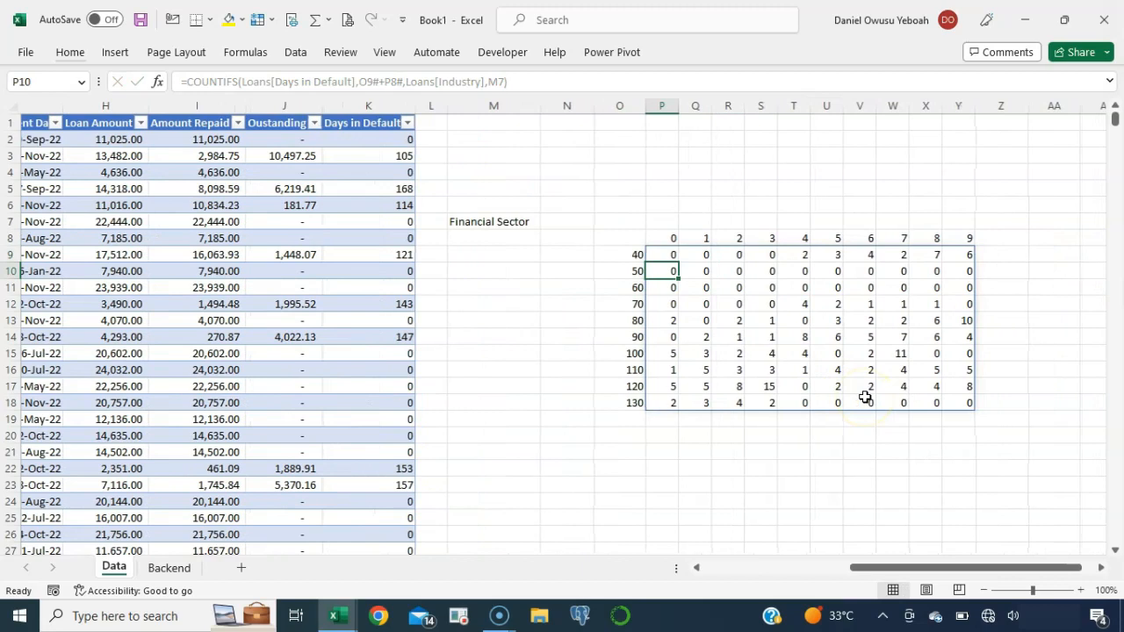
Set the data validation list source of the M7 industry dropdown to =Backend!$M$1:$M$4
click(515, 221)
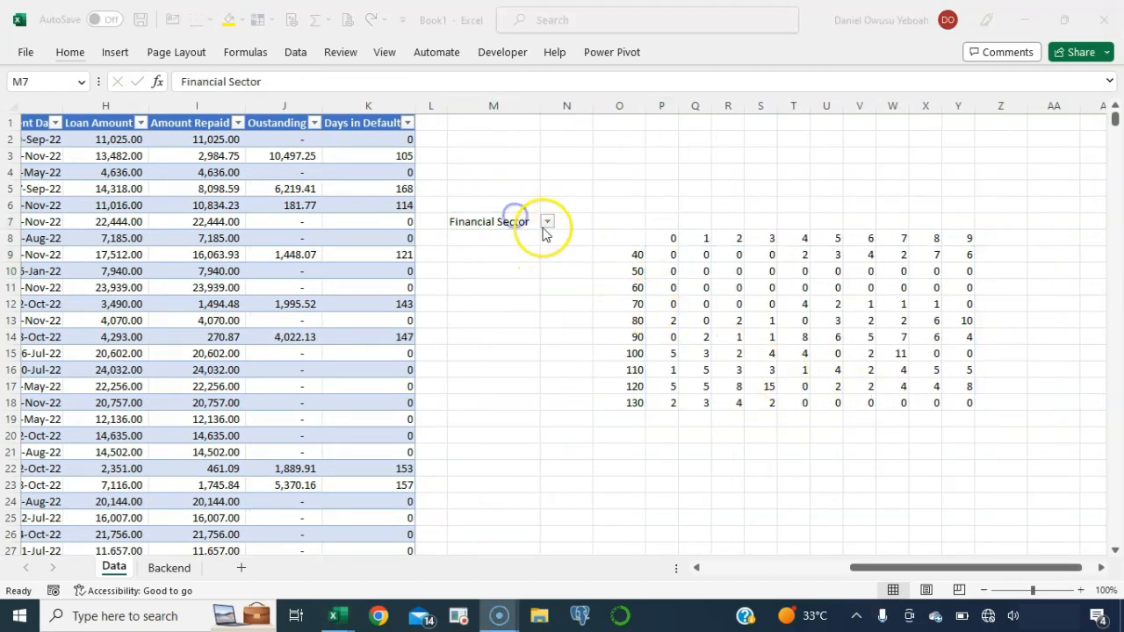
click(547, 222)
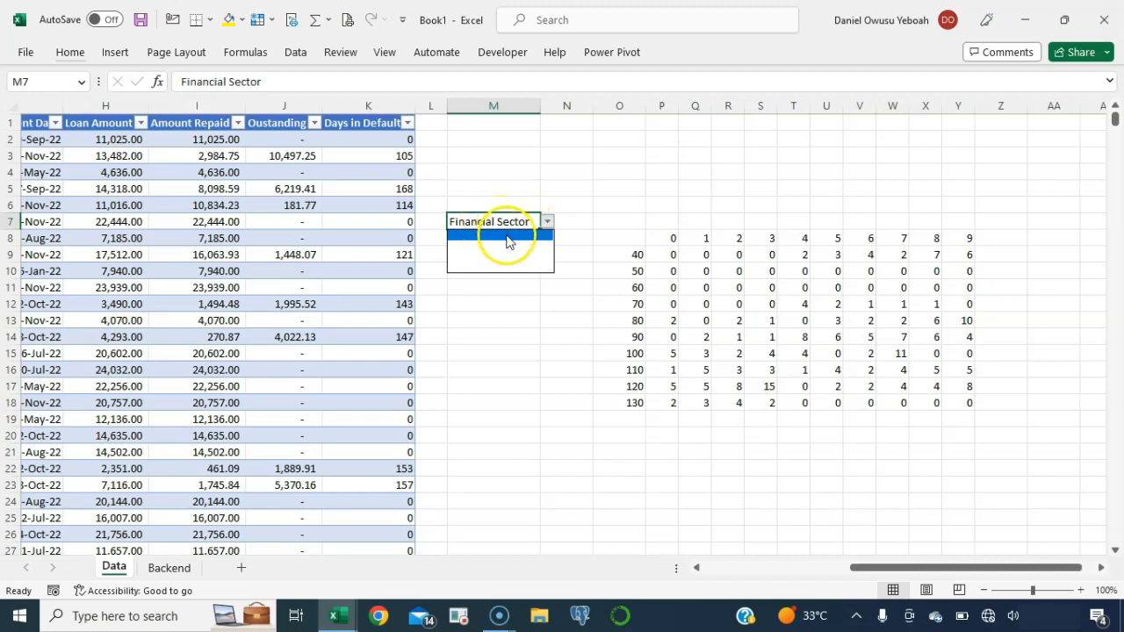
click(507, 235)
key(alt+d+l)
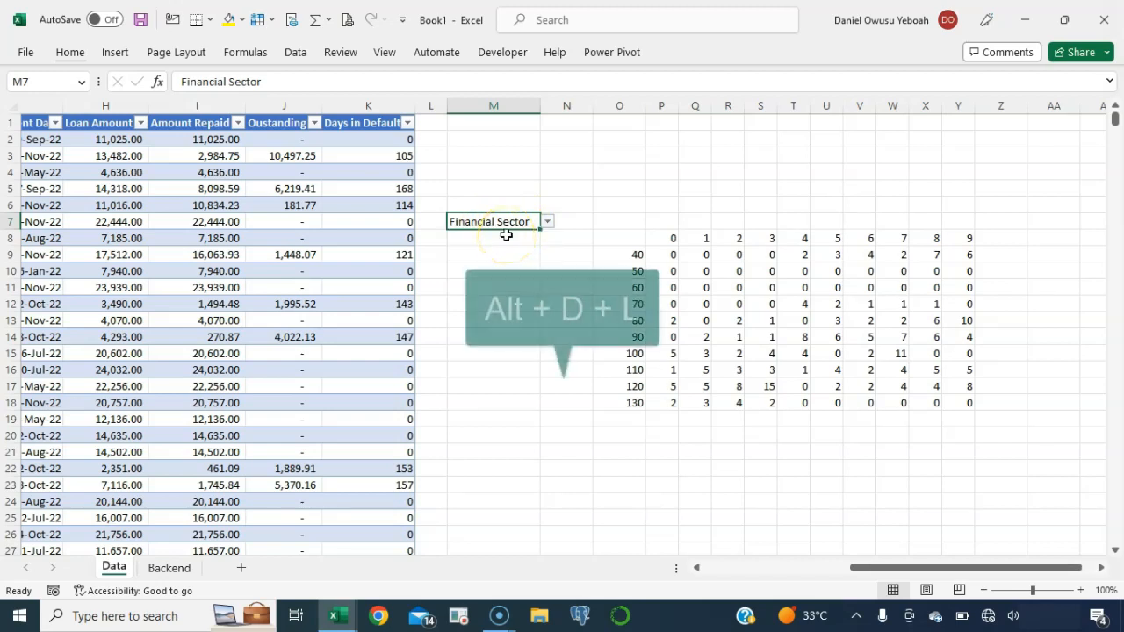
key(alt+d+l)
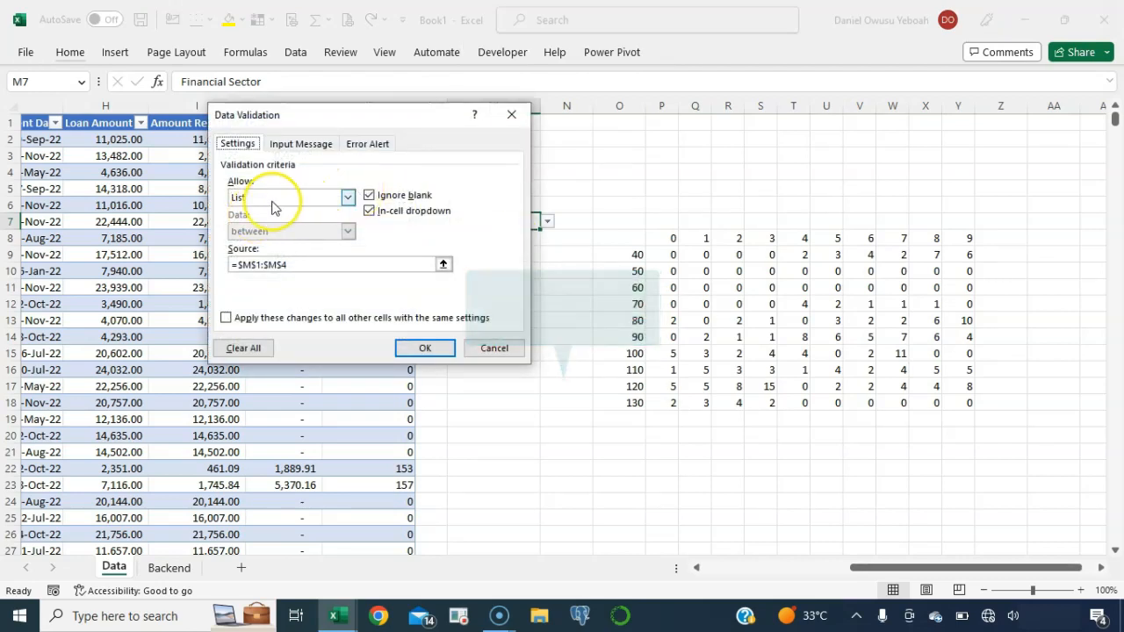
click(443, 266)
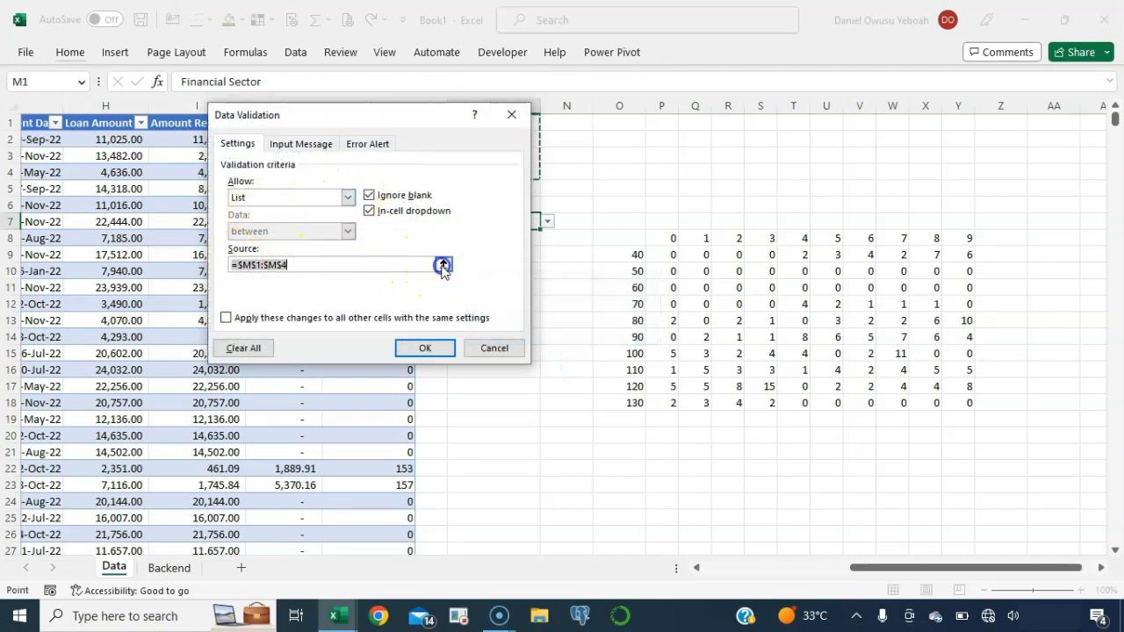
click(151, 569)
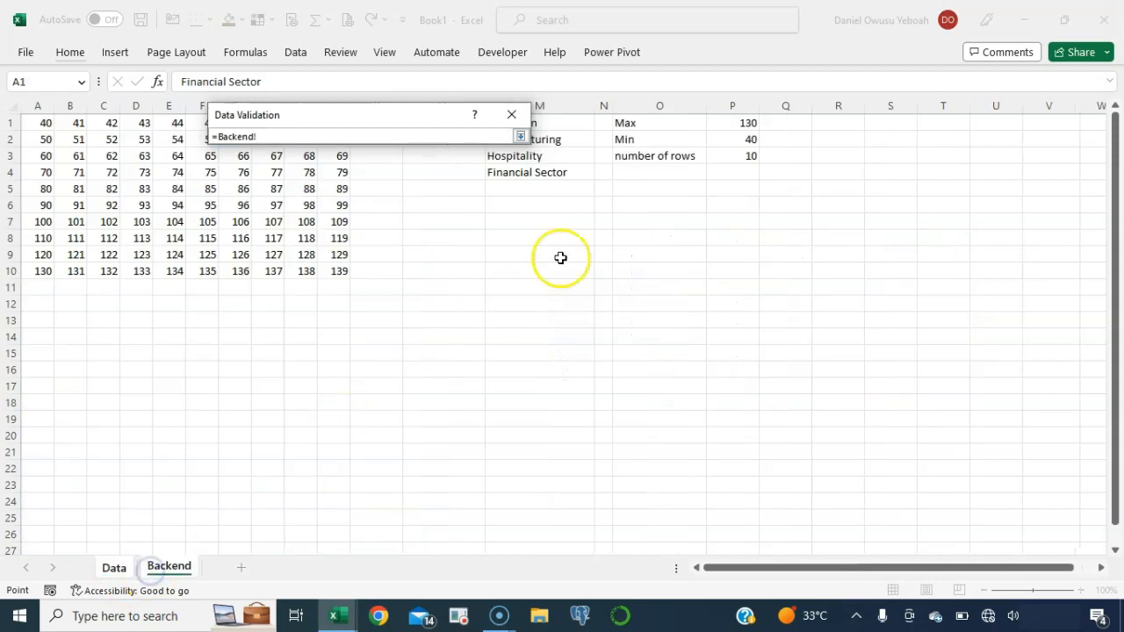
drag(542, 121, 549, 167)
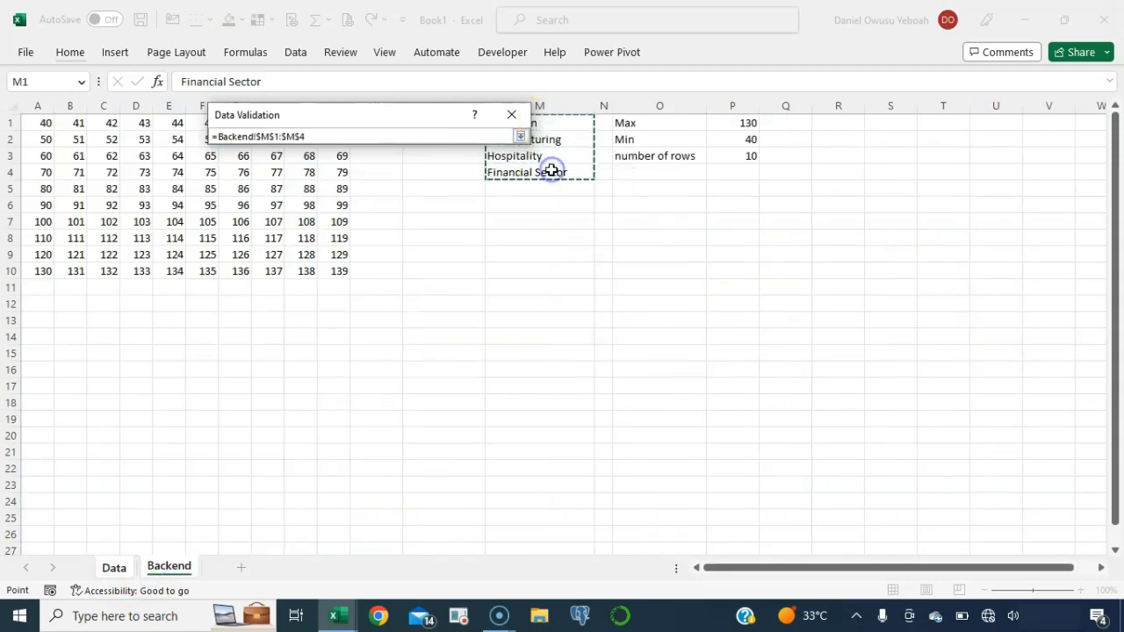
key(Return)
click(426, 348)
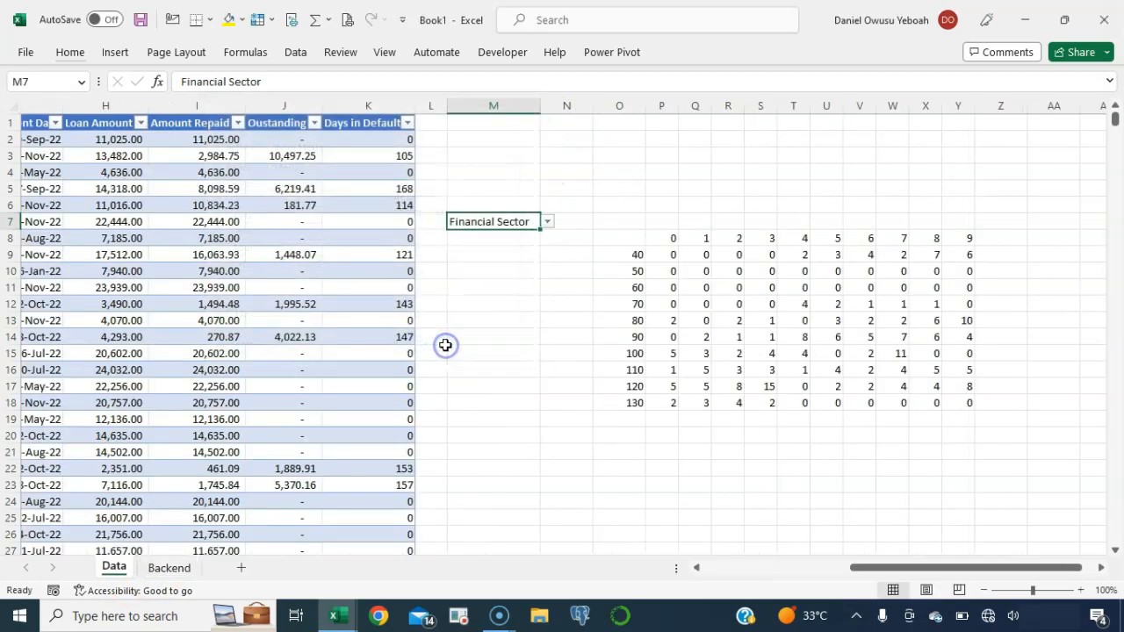
Test the M7 industry dropdown by choosing Manufacturing, Hospitality and Financial Sector in turn, and compare the matrix counts
click(546, 222)
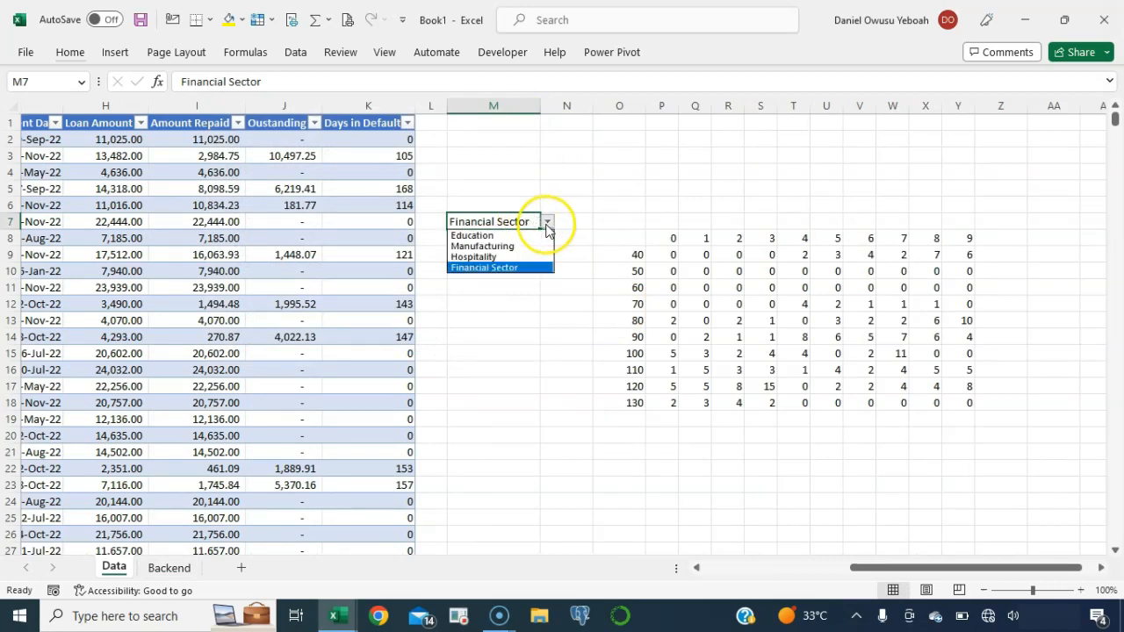
click(483, 246)
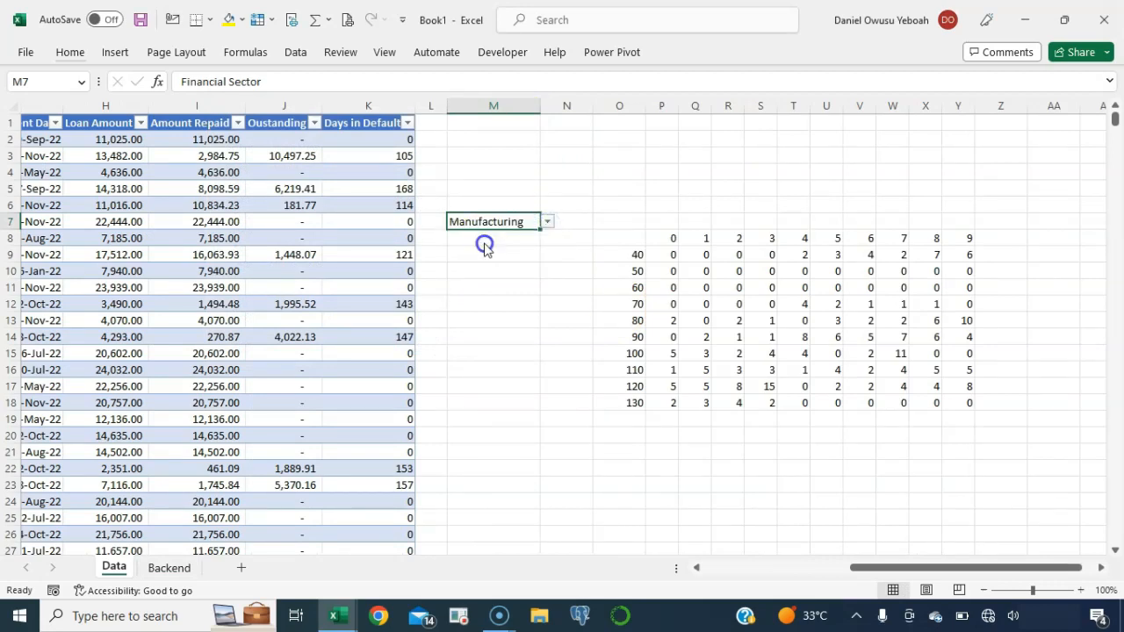
click(546, 222)
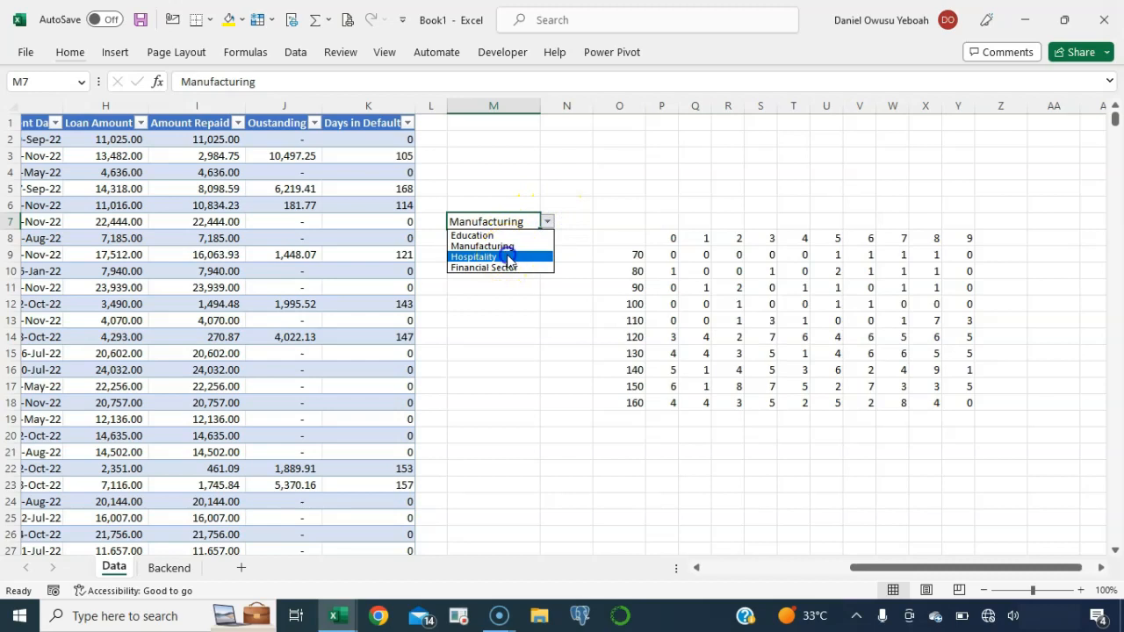
click(508, 256)
click(549, 223)
click(500, 268)
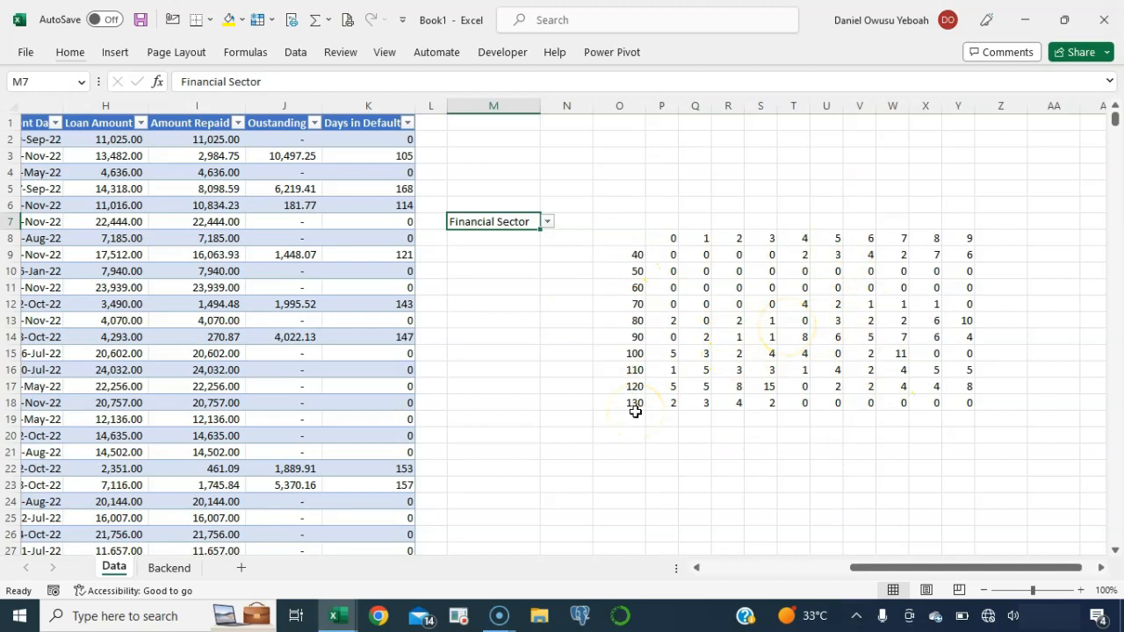
Apply a 2-Color Scale conditional format to the matrix P9:Y18, with light pink for the lowest value and red for the highest
drag(665, 254, 957, 396)
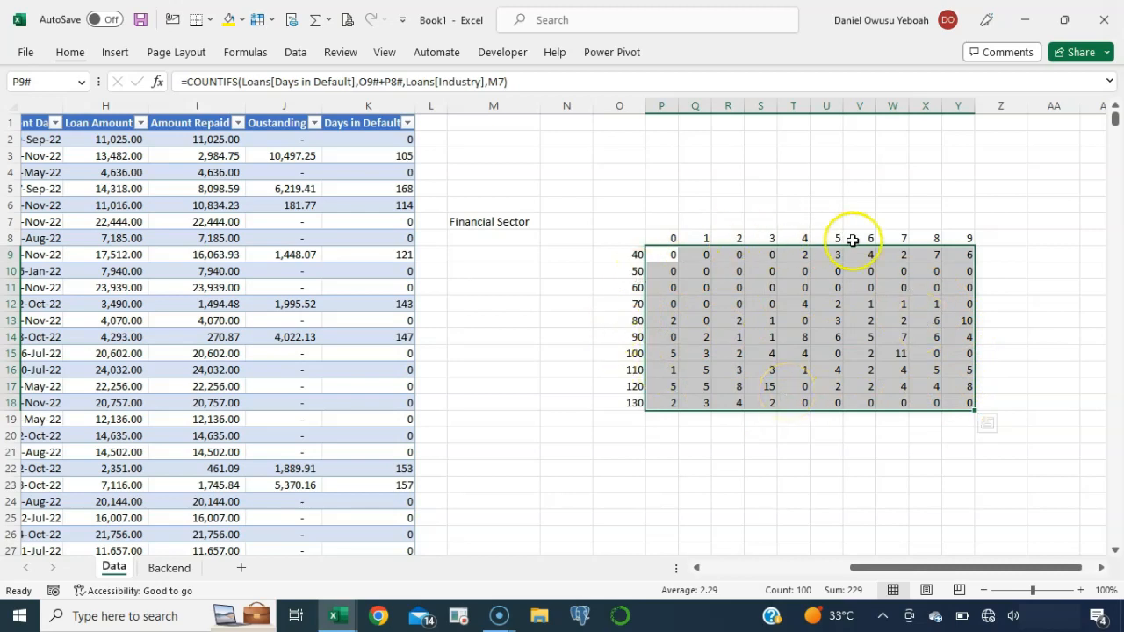
click(71, 52)
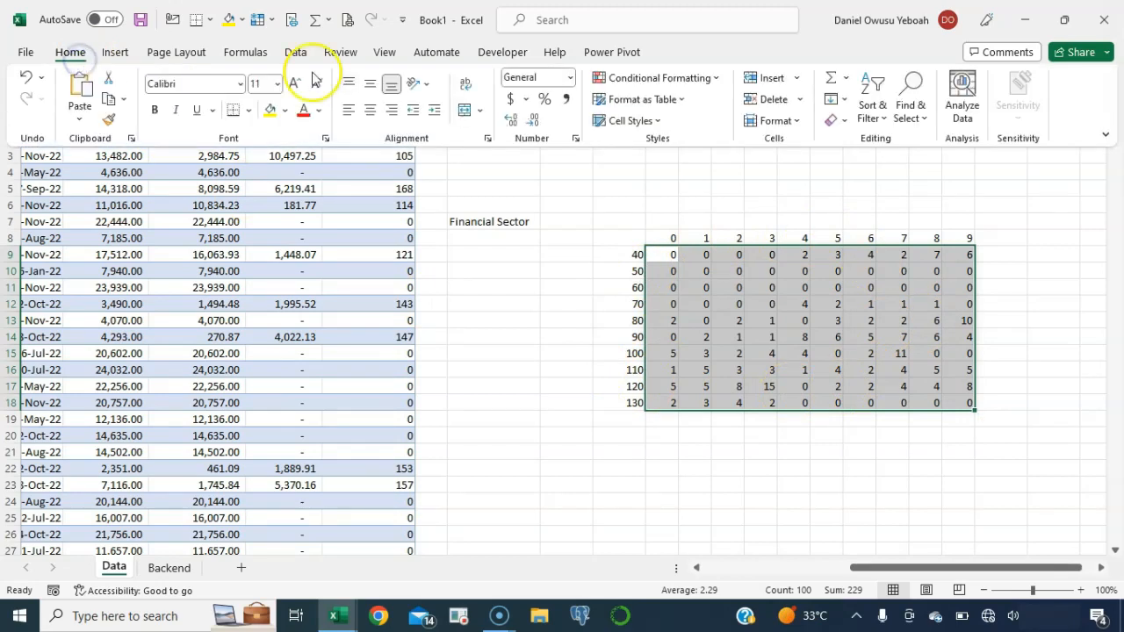
click(711, 79)
mouse_move(728, 228)
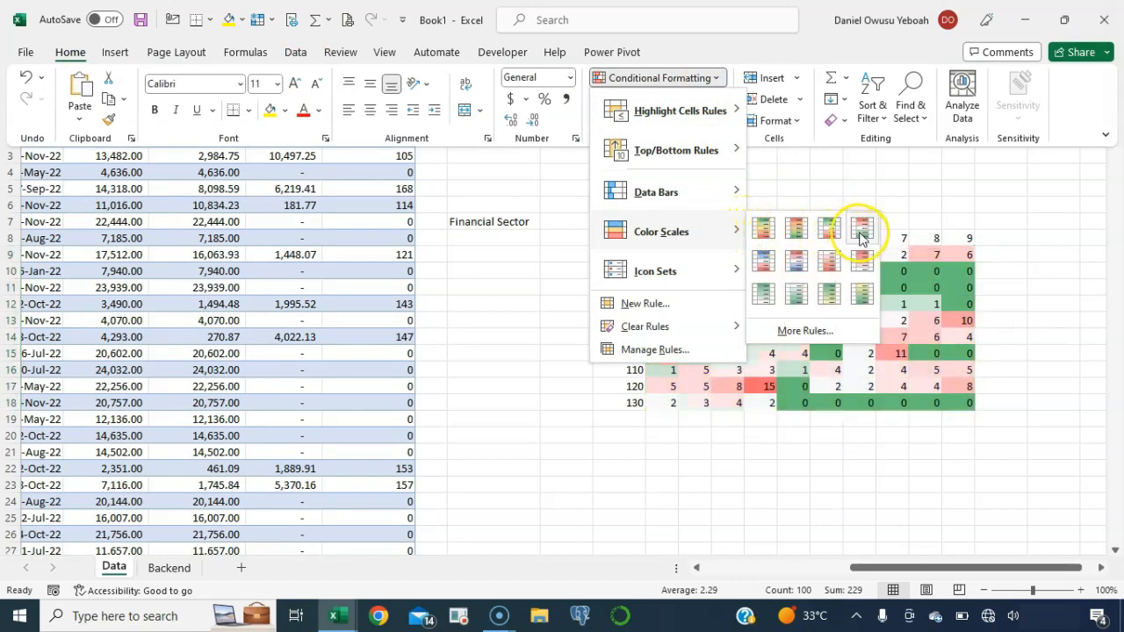
click(815, 329)
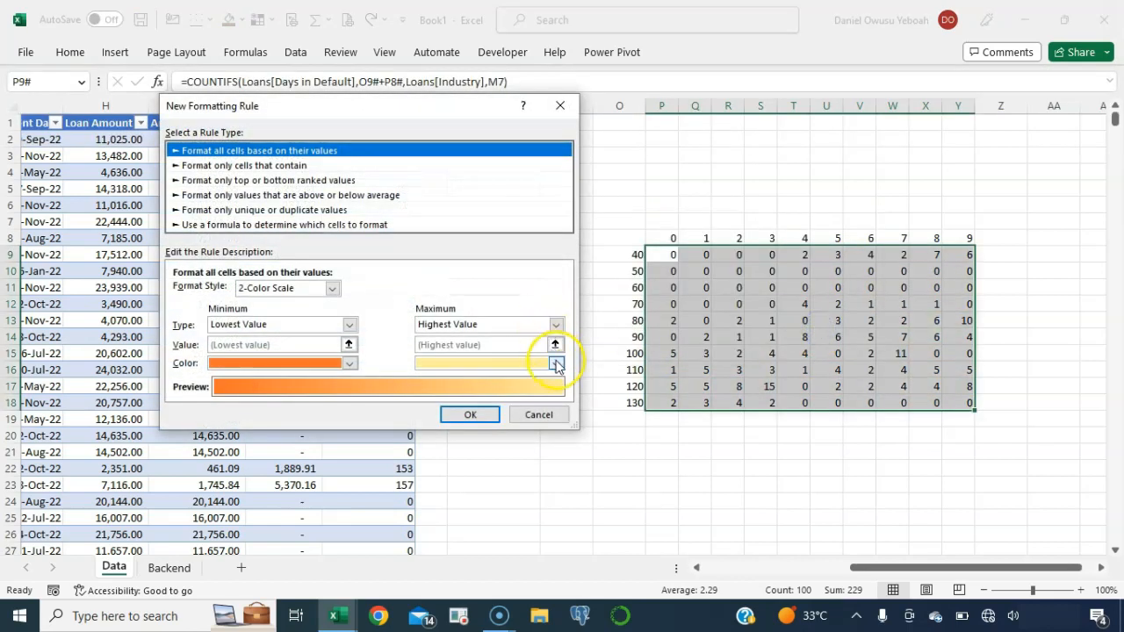
click(557, 364)
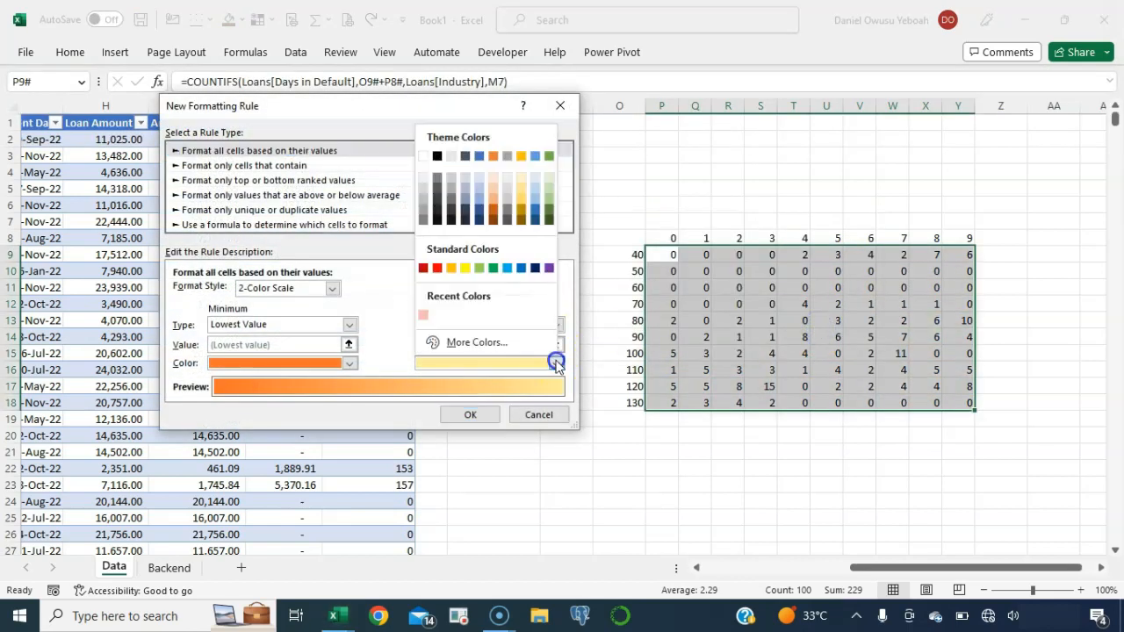
click(437, 268)
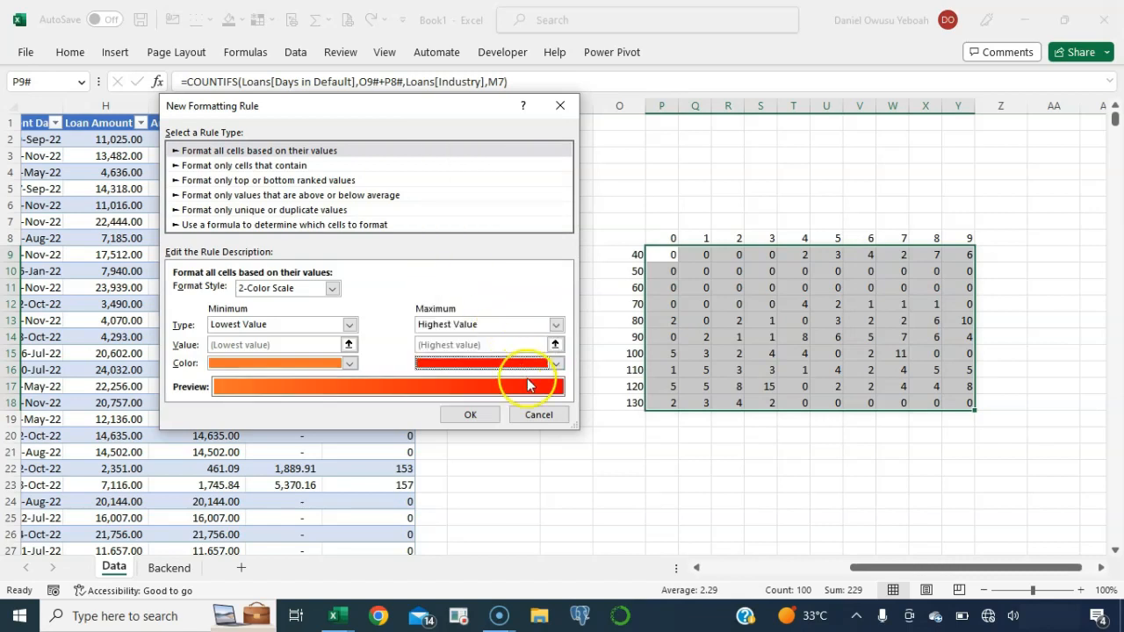
click(350, 364)
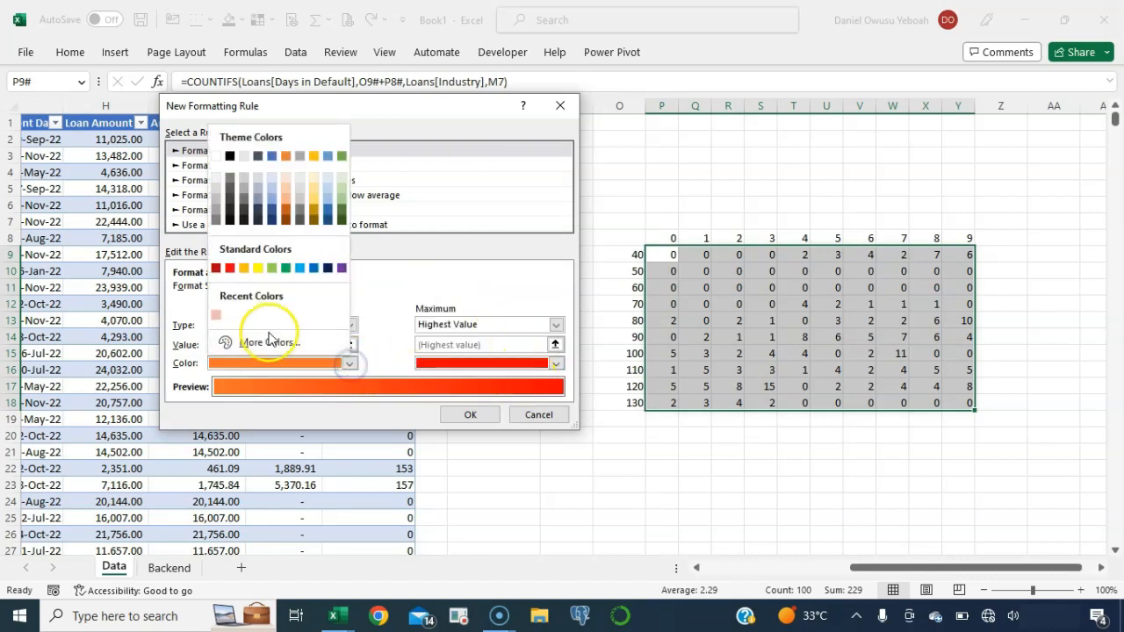
click(216, 317)
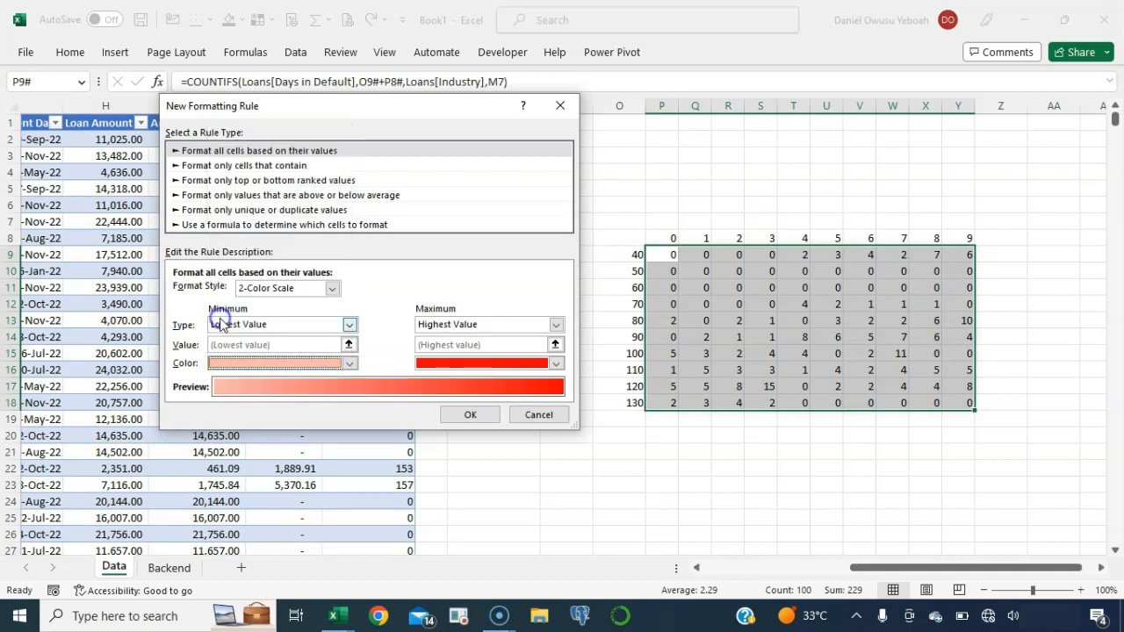
click(470, 416)
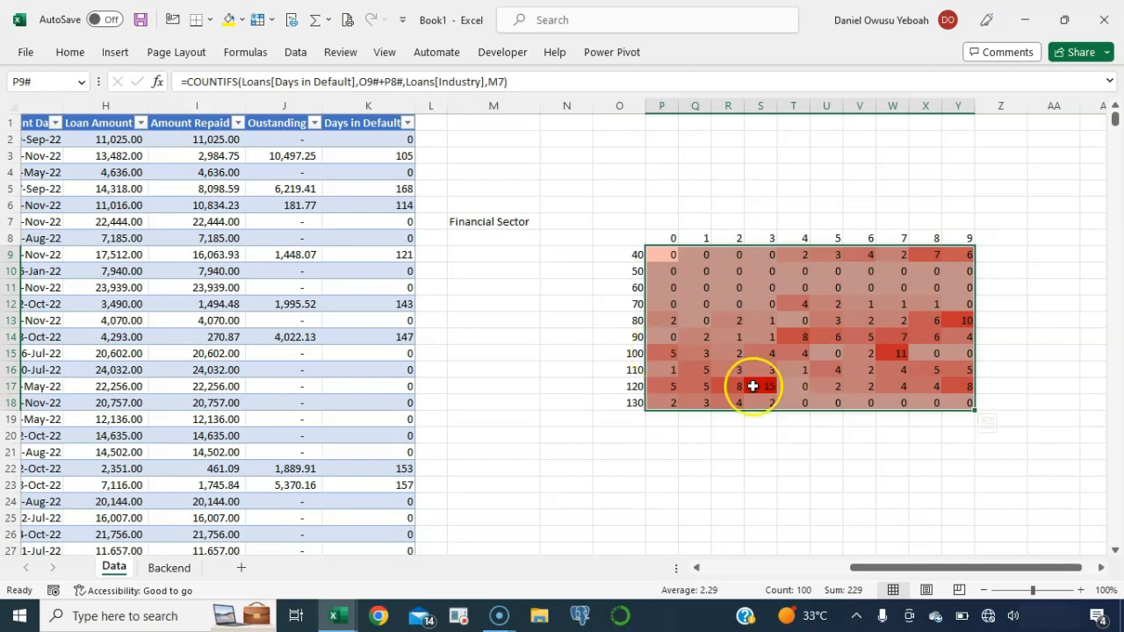
Start a second formula-based conditional formatting rule on the matrix, using the relative-reference formula =P9=0
click(70, 50)
click(715, 80)
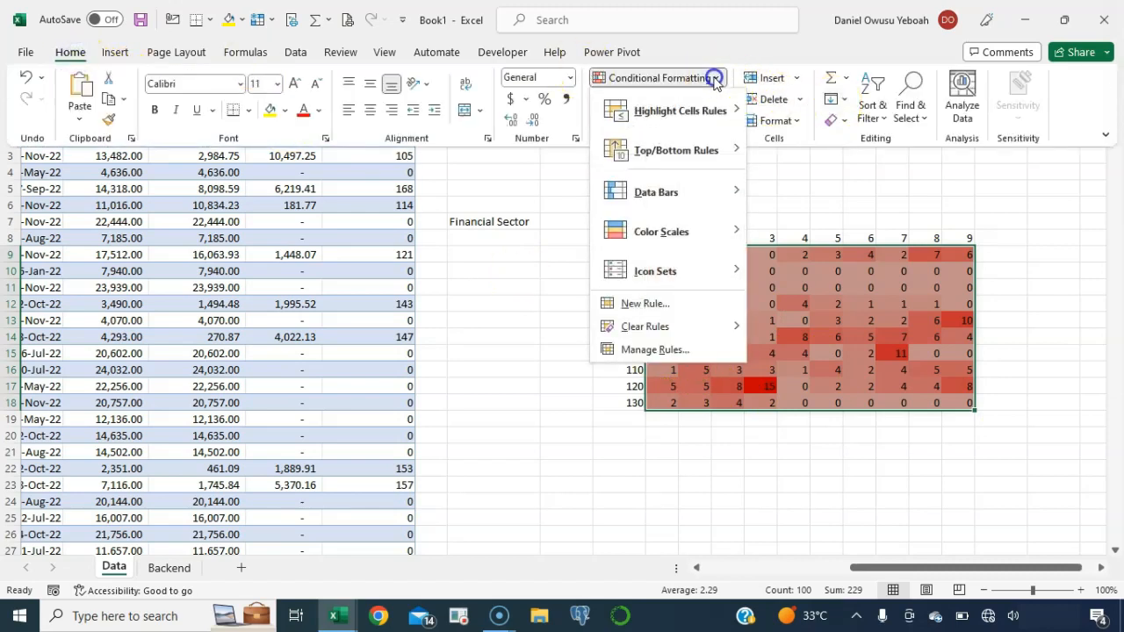
mouse_move(654, 279)
click(654, 304)
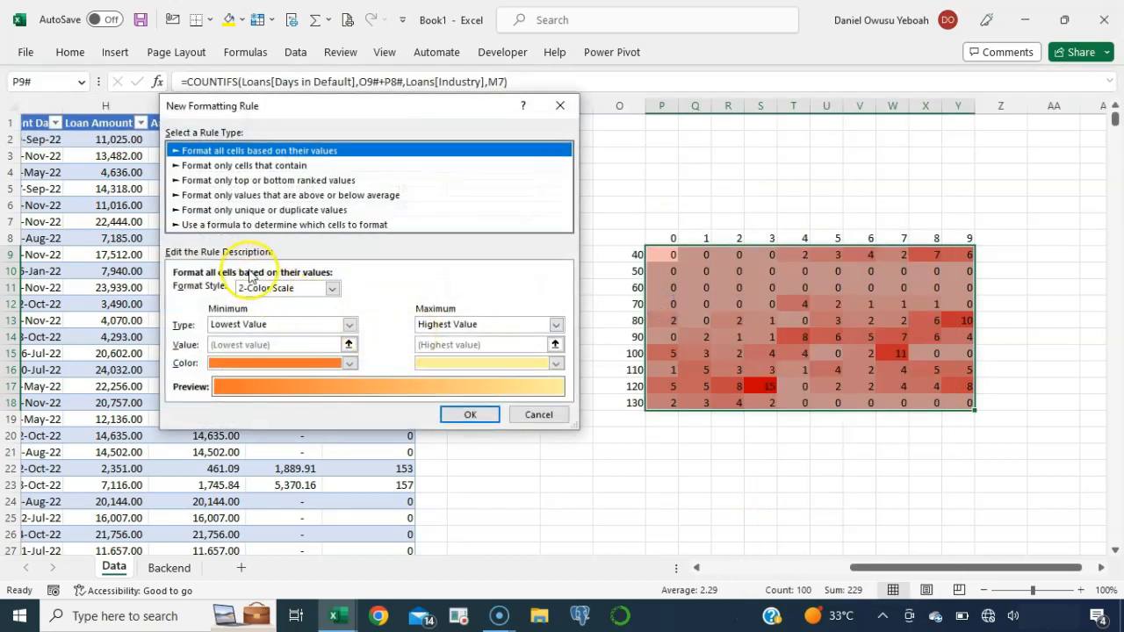
click(337, 224)
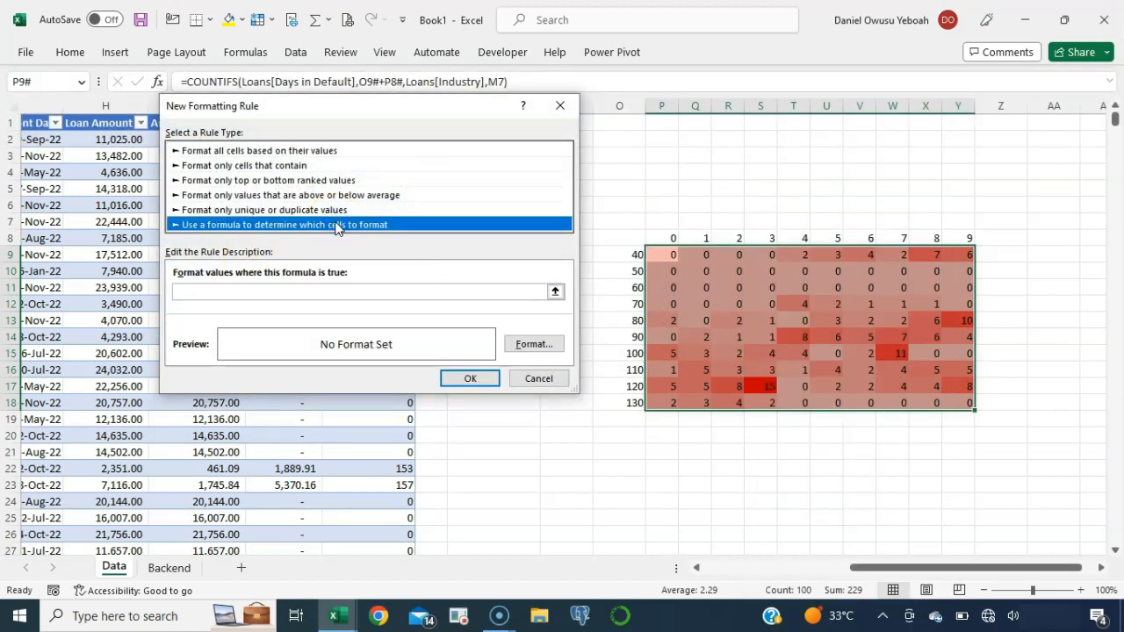
click(269, 292)
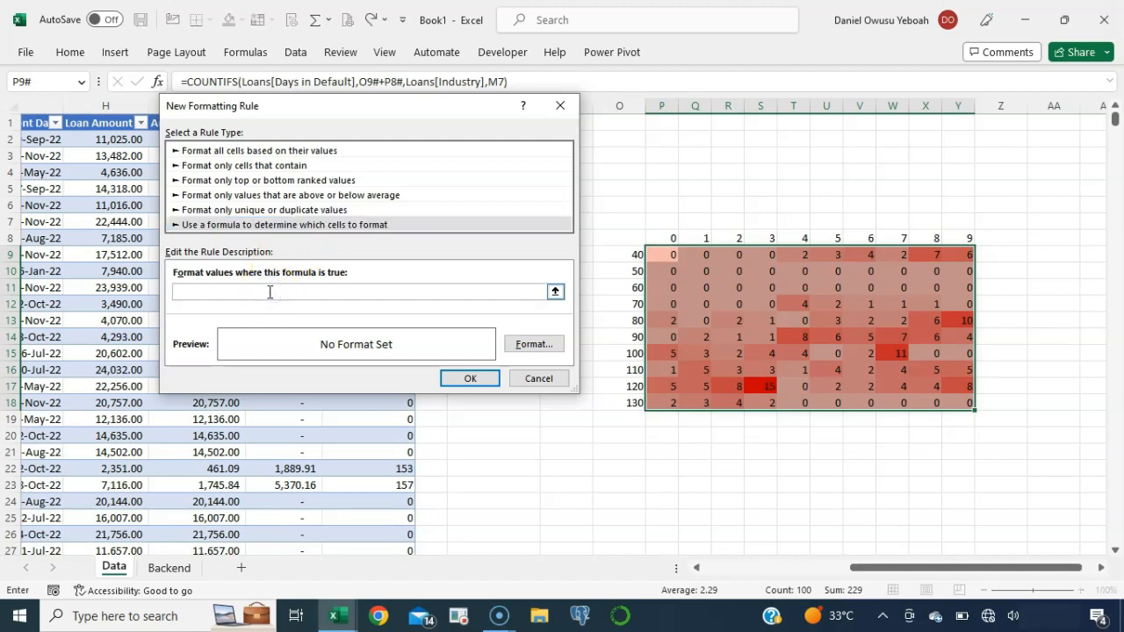
text(=)
click(670, 255)
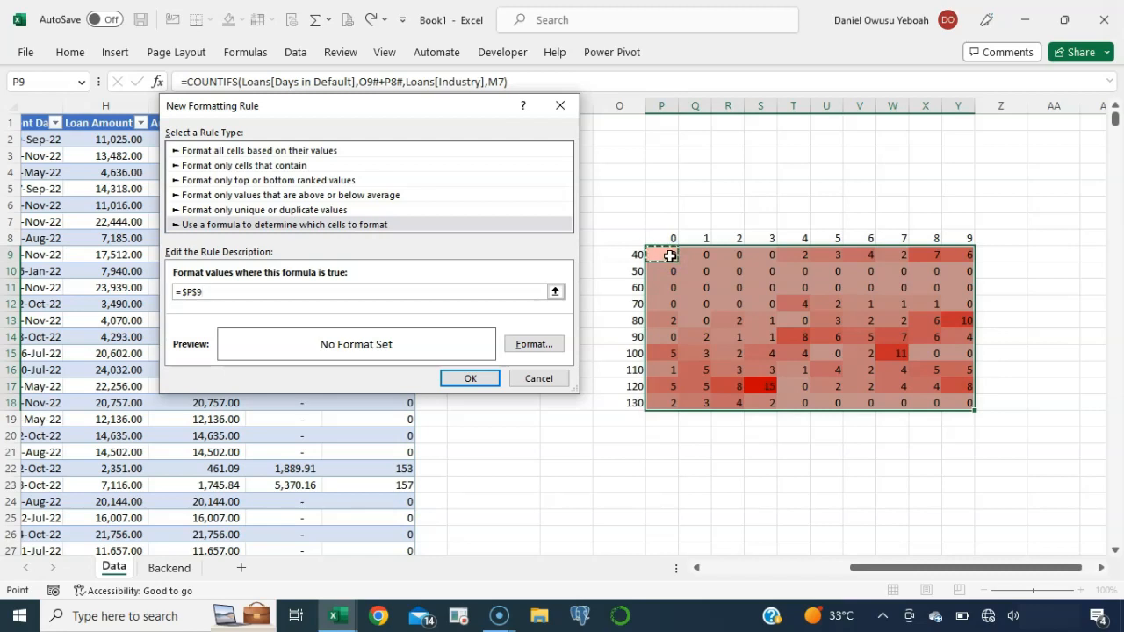
key(F4)
key(F4)
Set the zero-value rule's fill to No Color and apply the rule to the matrix
click(537, 344)
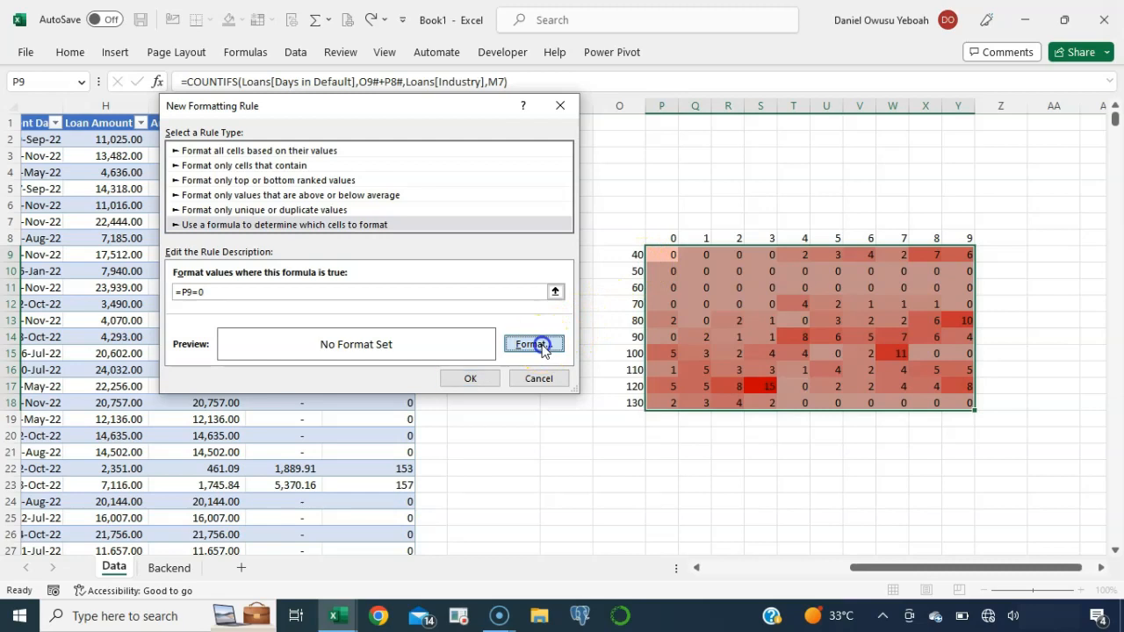
click(316, 61)
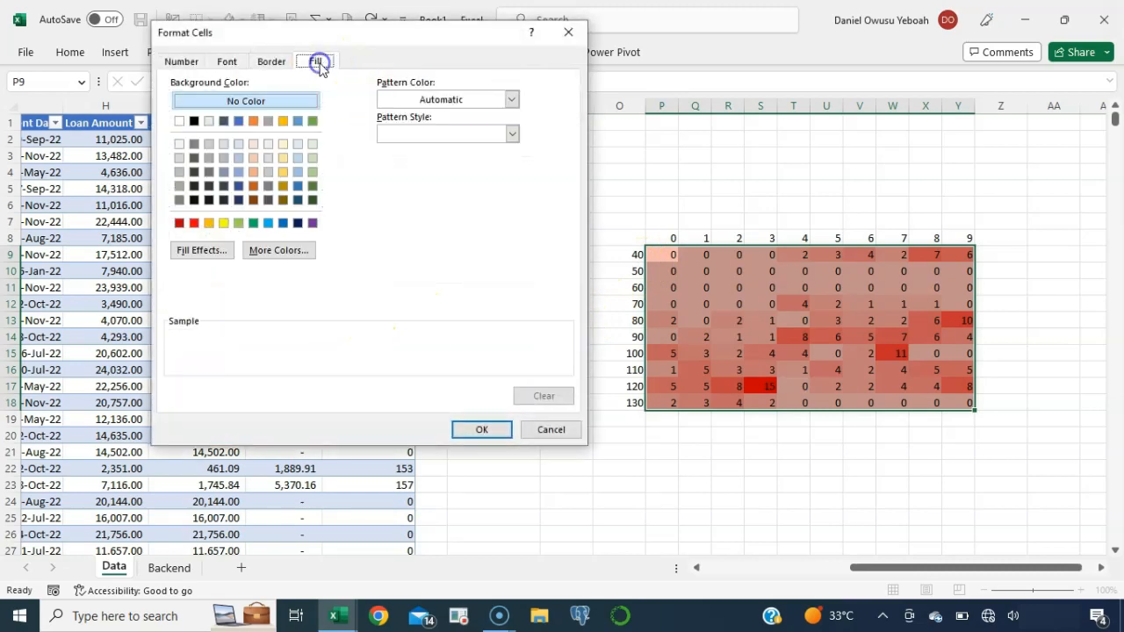
click(288, 100)
click(488, 430)
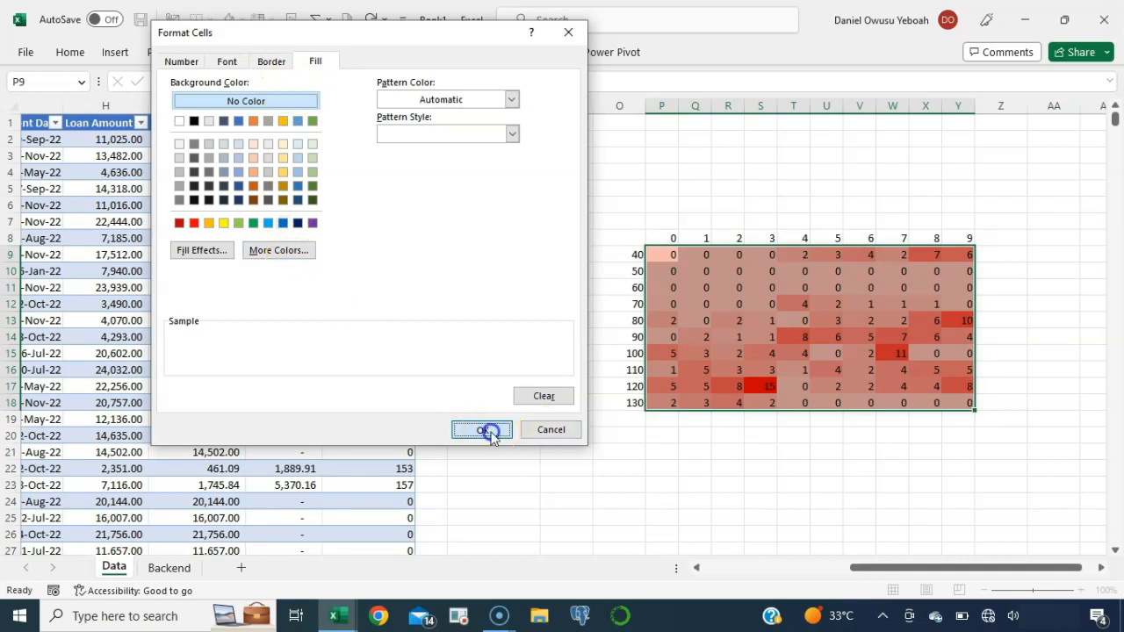
click(470, 378)
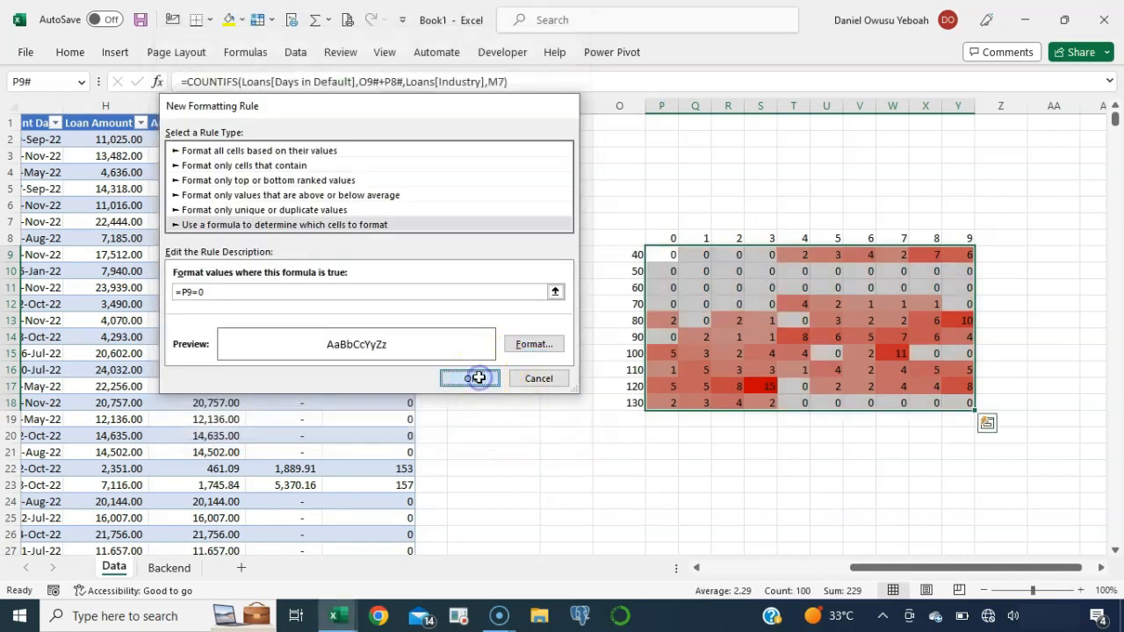
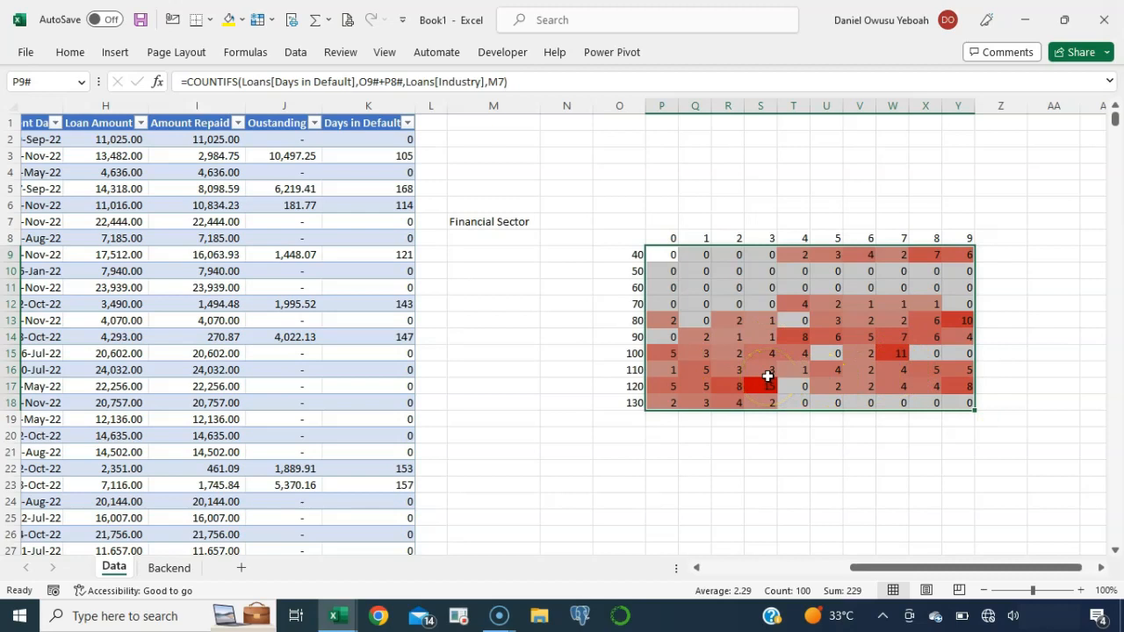
Hide the numbers in the matrix P9:Y18 with the custom number format ;;;
key(ctrl+1)
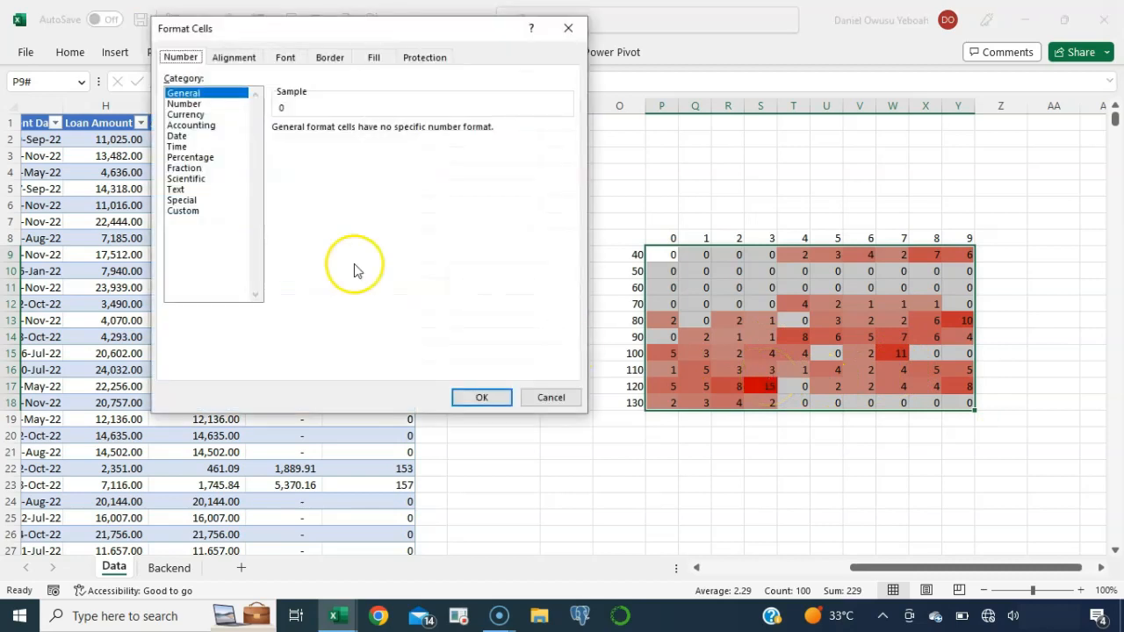
click(179, 211)
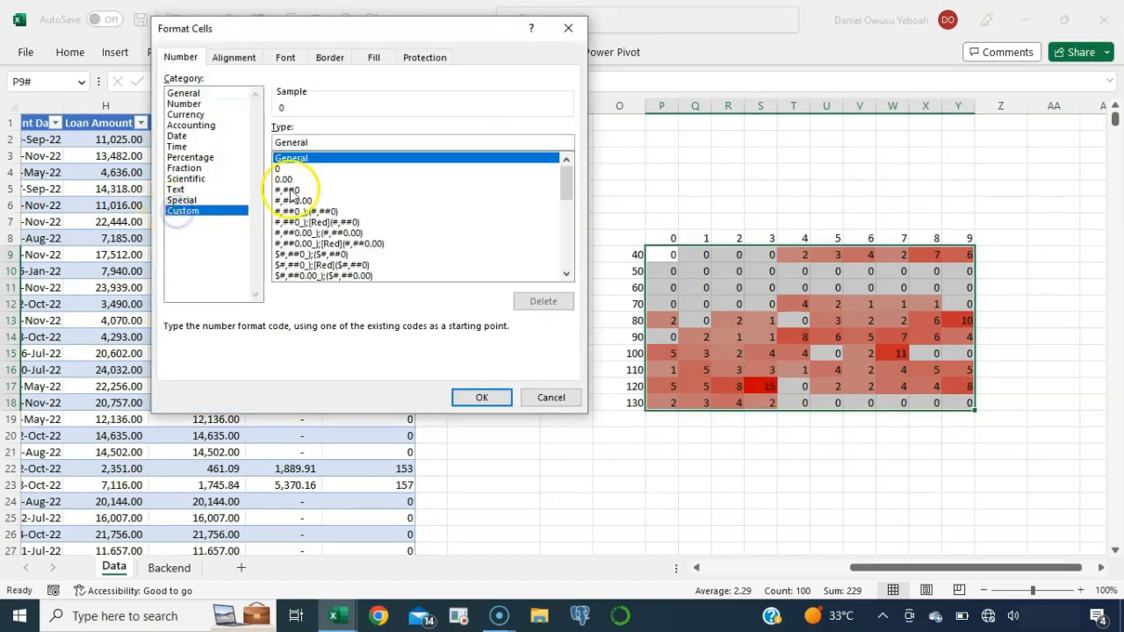
click(307, 143)
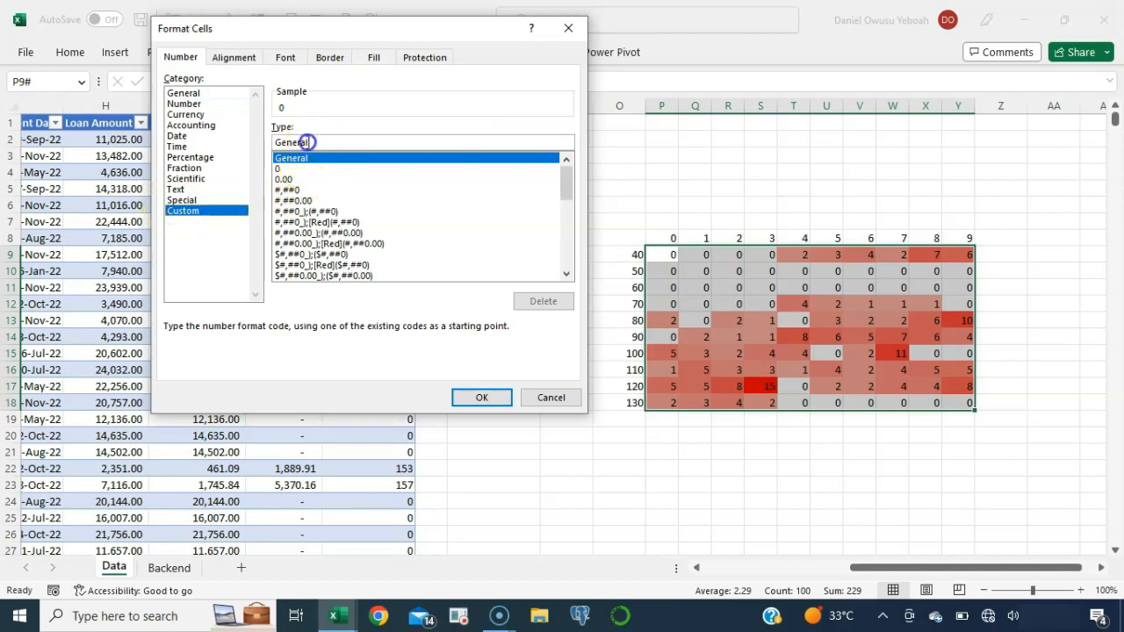
key(BackSpace)
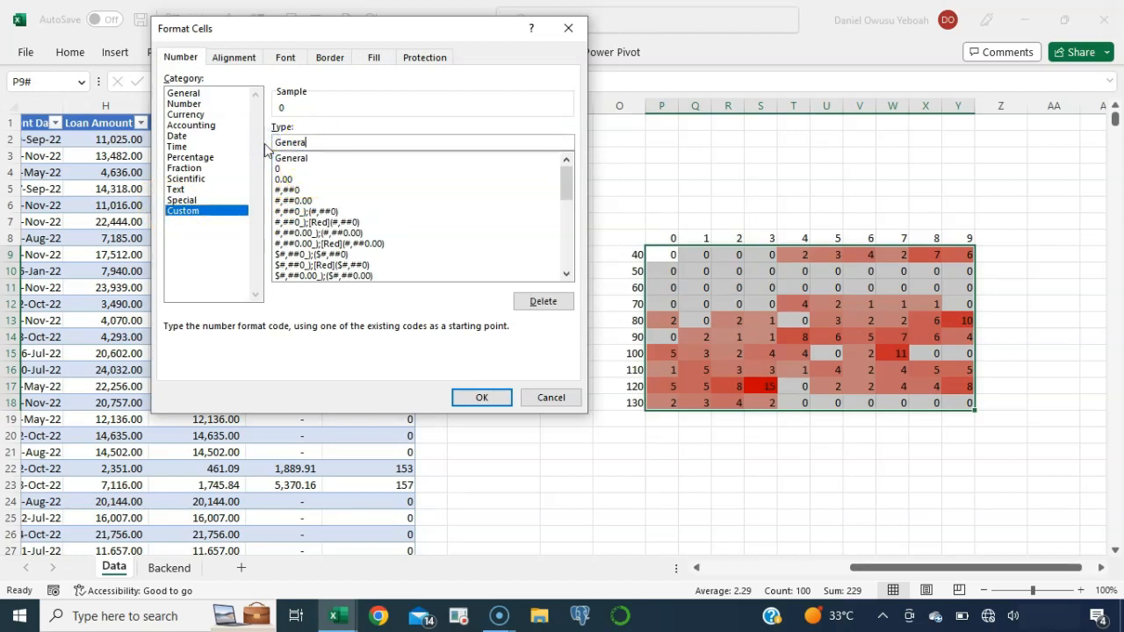
text(;;;)
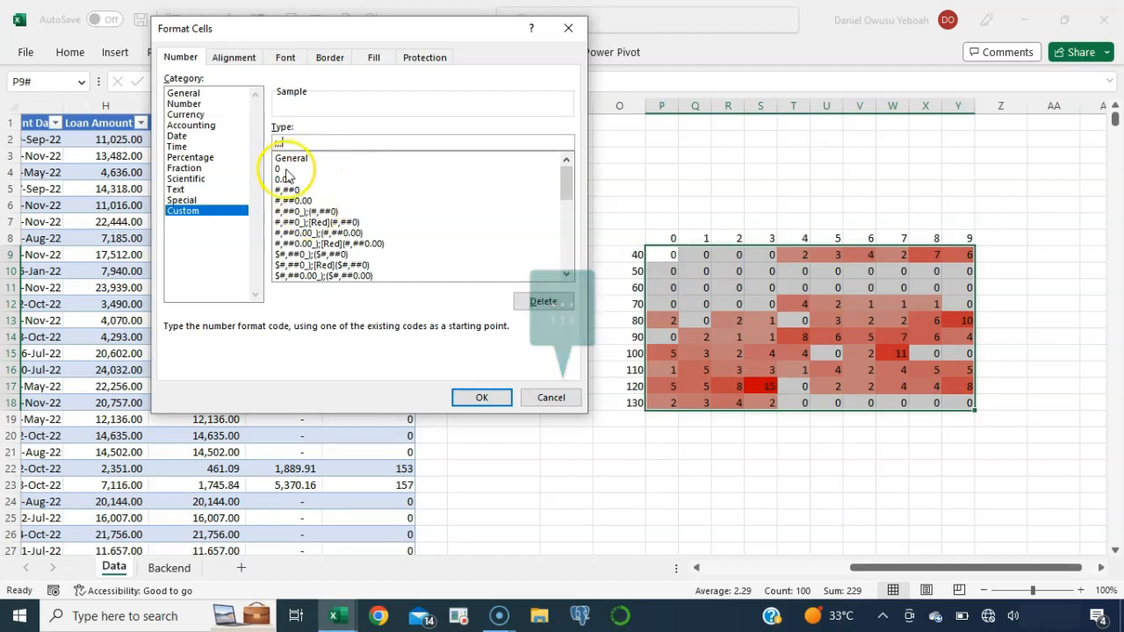
click(490, 396)
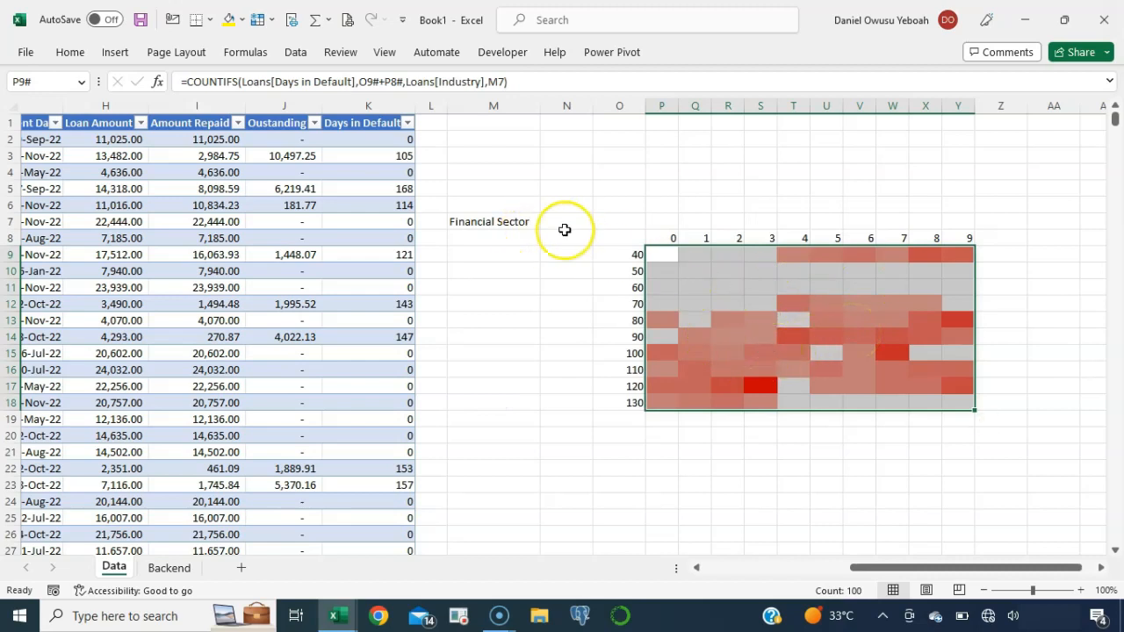
Check the heat map for Manufacturing and Hospitality through the M7 industry dropdown, and return the selection to Financial Sector
click(508, 222)
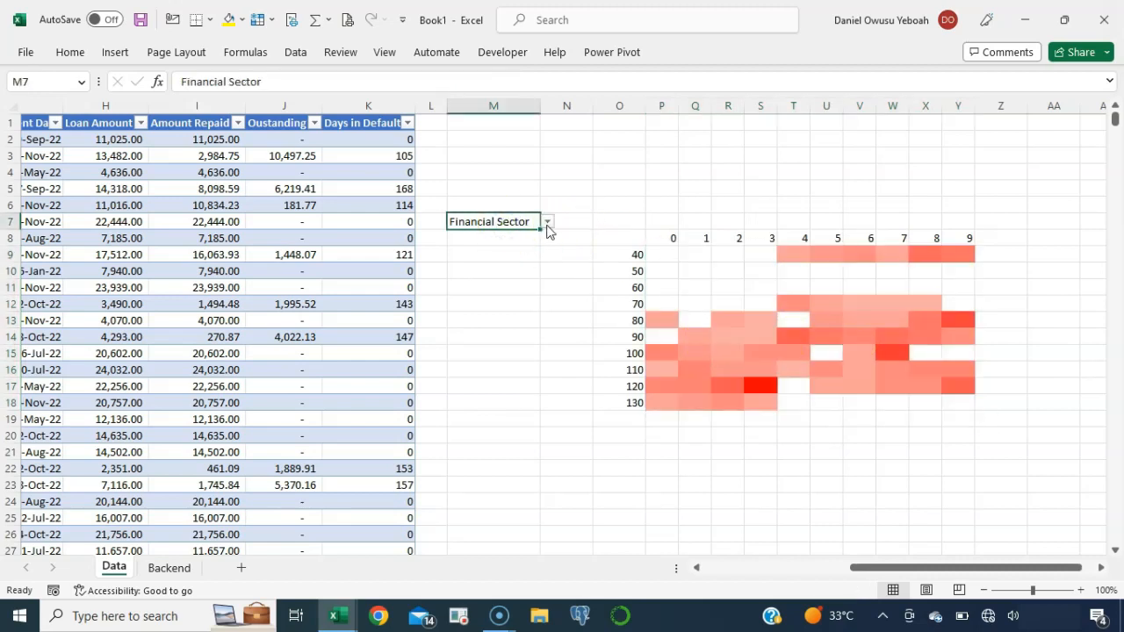
click(546, 221)
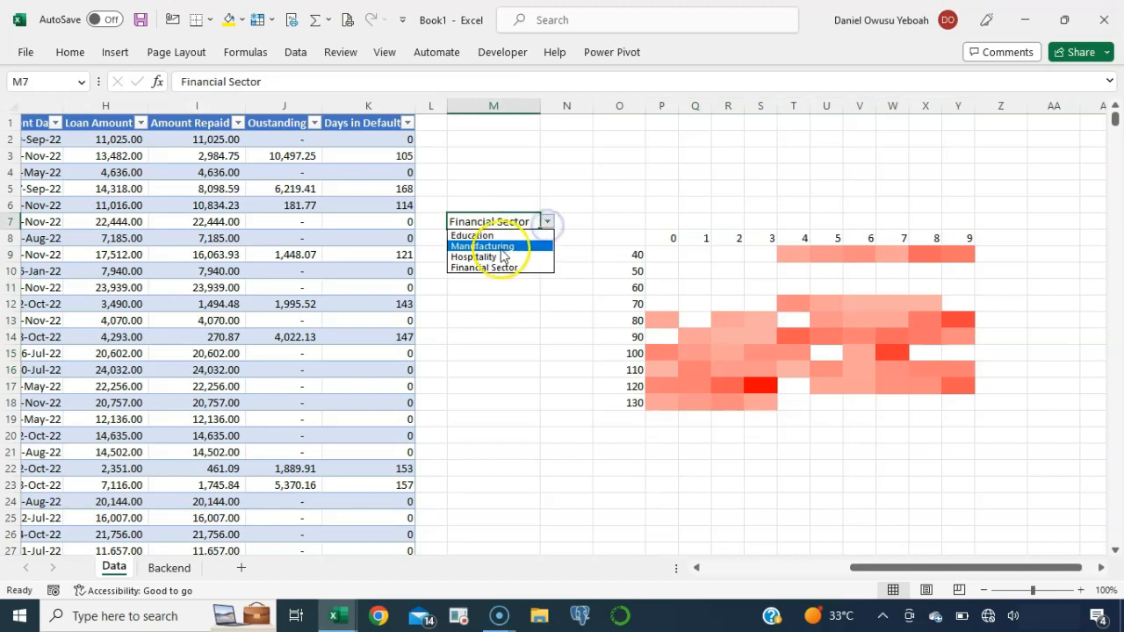
click(494, 246)
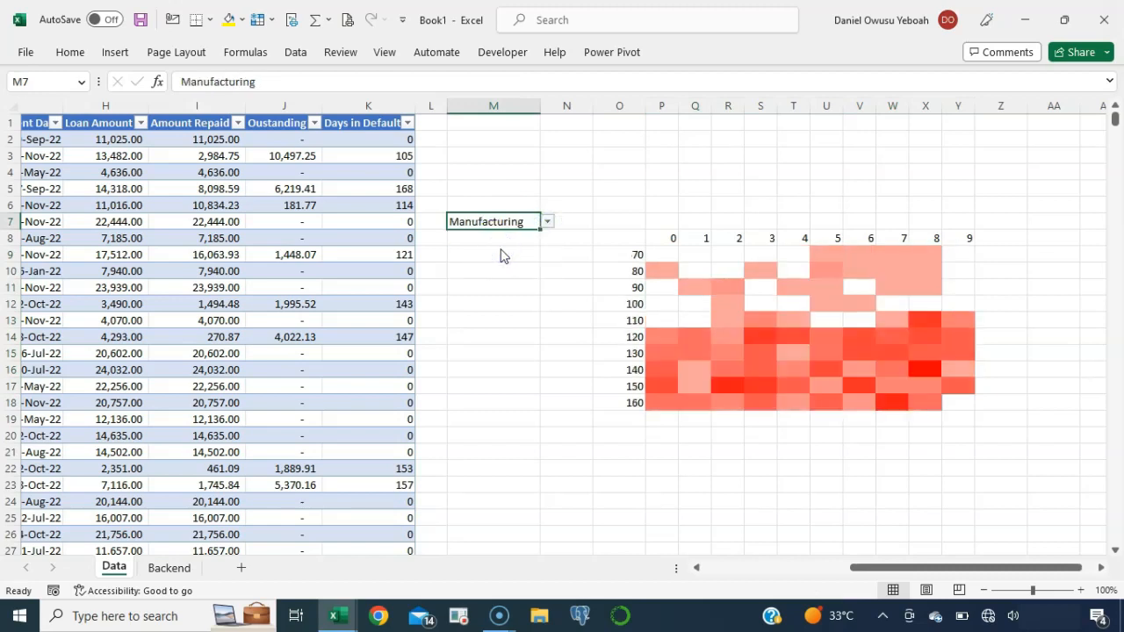
click(546, 221)
click(516, 258)
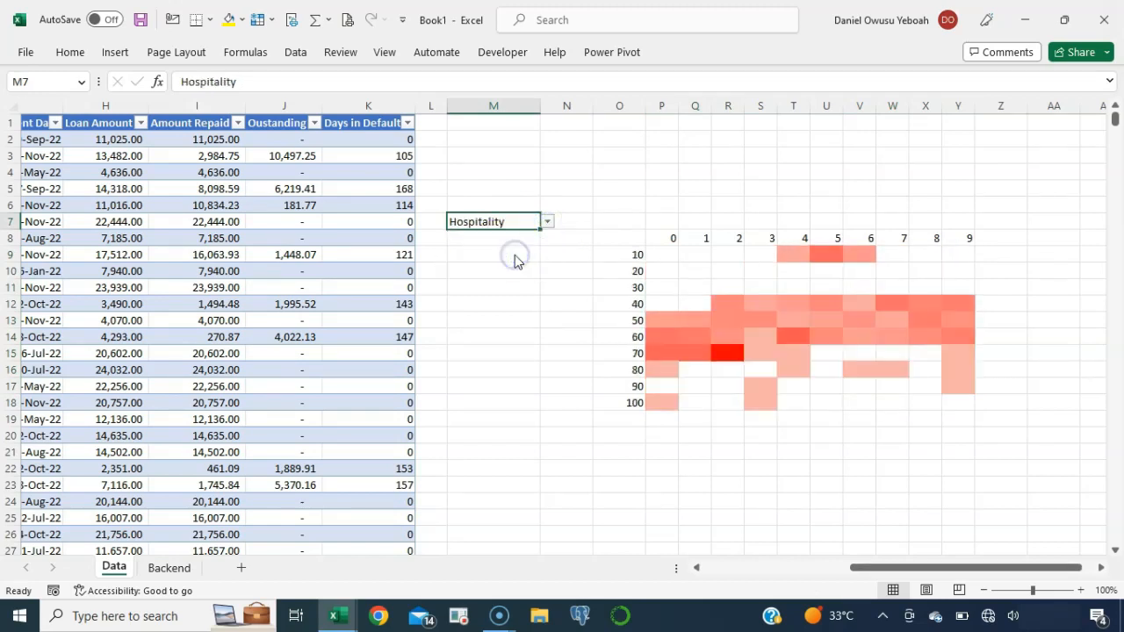
click(547, 221)
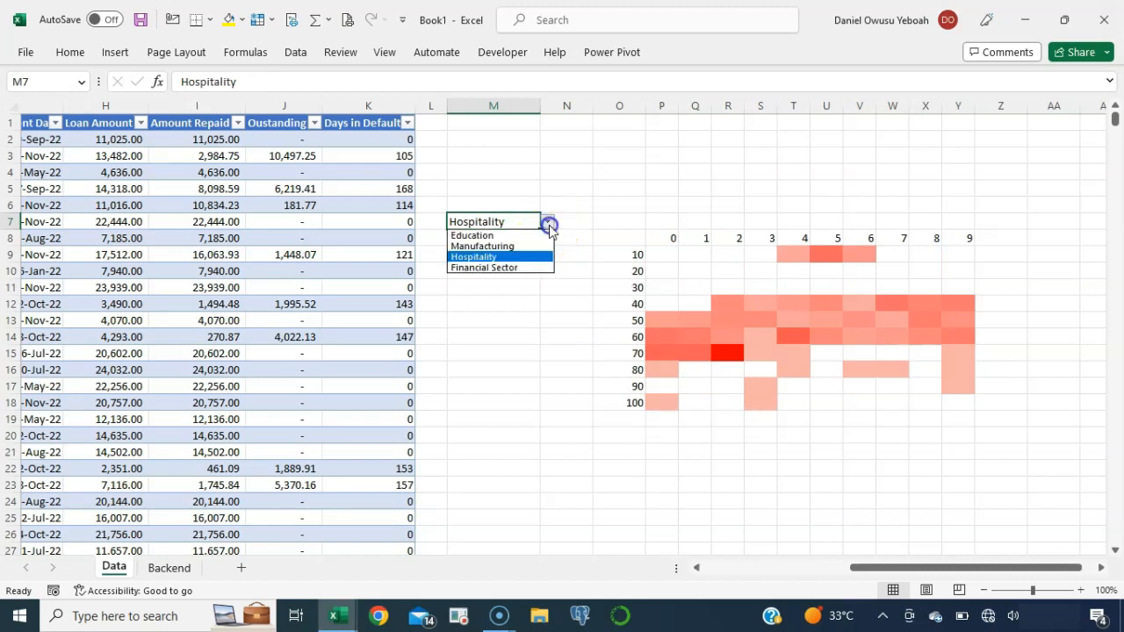
click(522, 268)
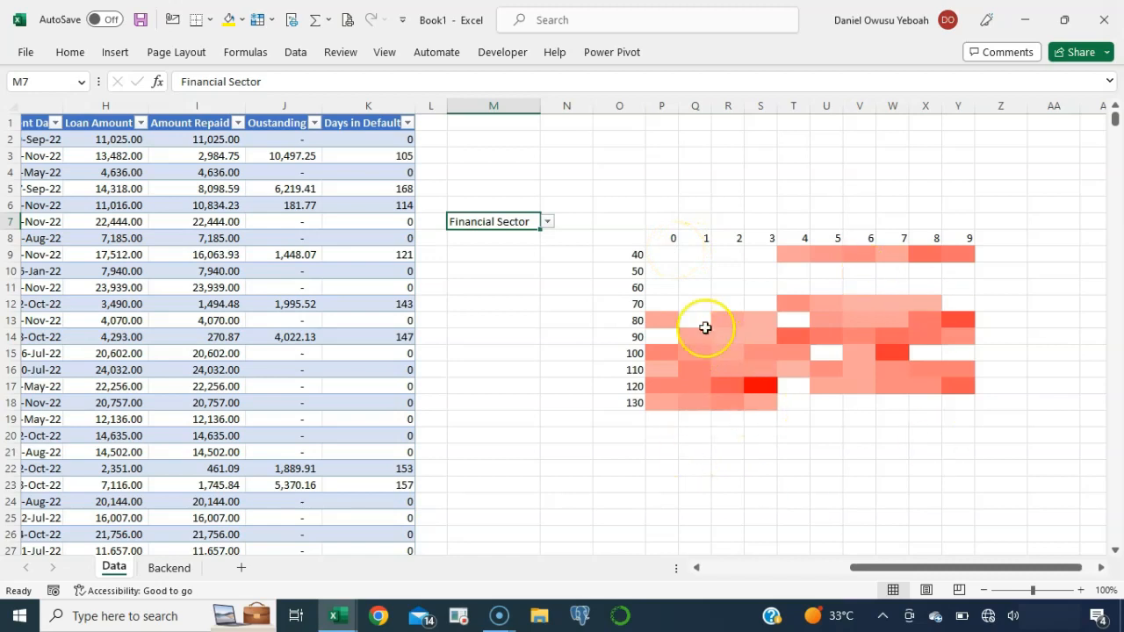
Copy the number grid A1:J10 from the Backend sheet and paste it as a linked picture over the Data sheet's matrix at P9
click(168, 569)
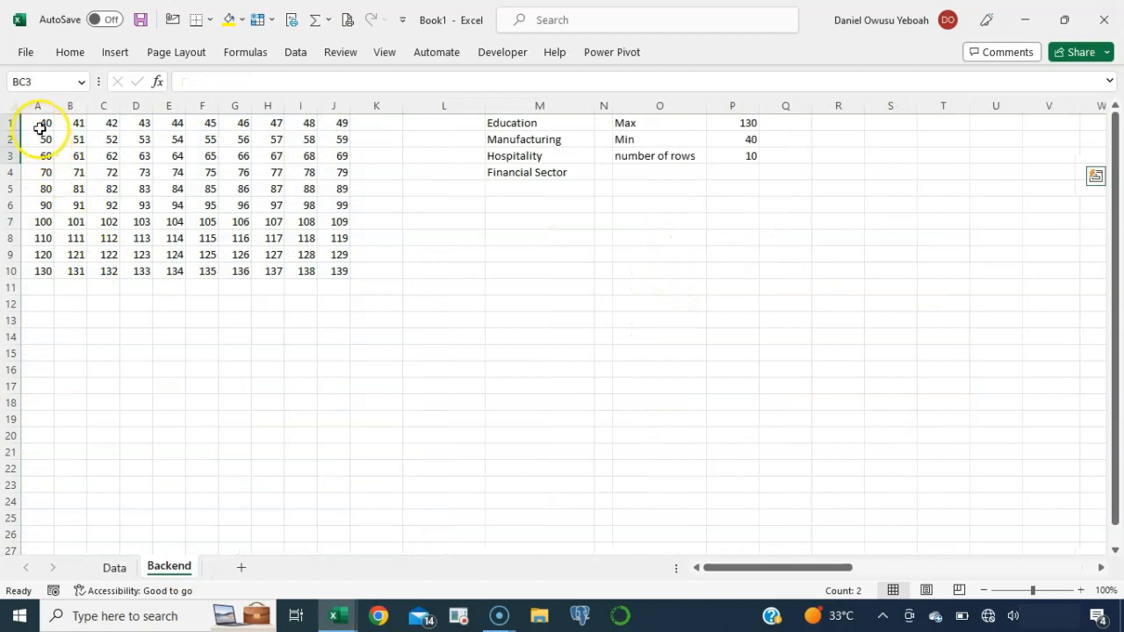
drag(247, 159, 335, 268)
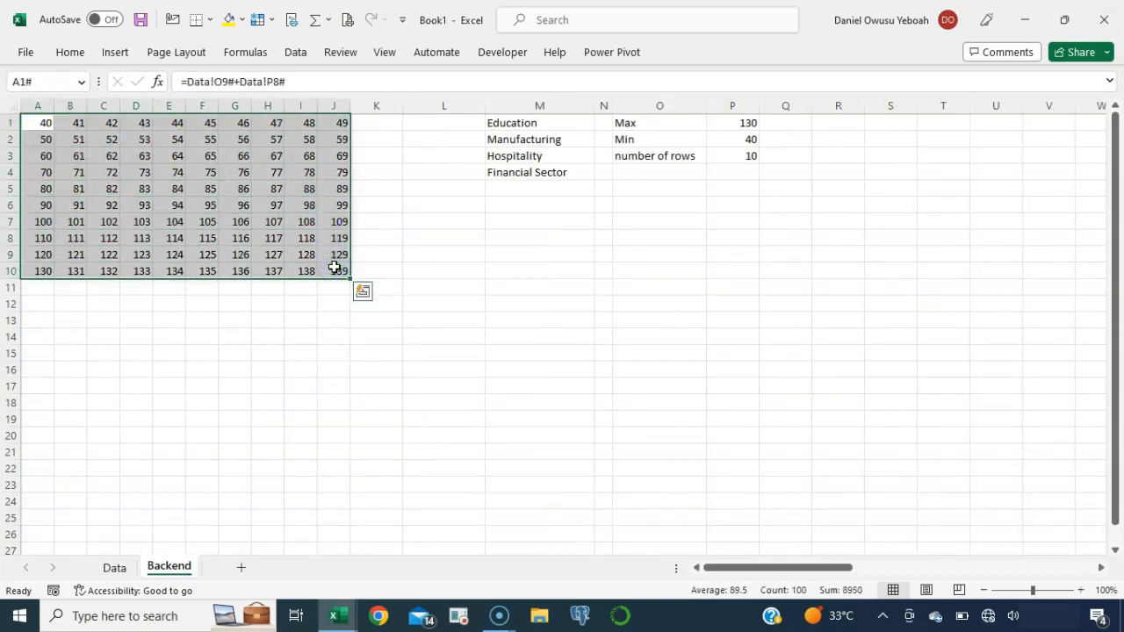
key(ctrl+c)
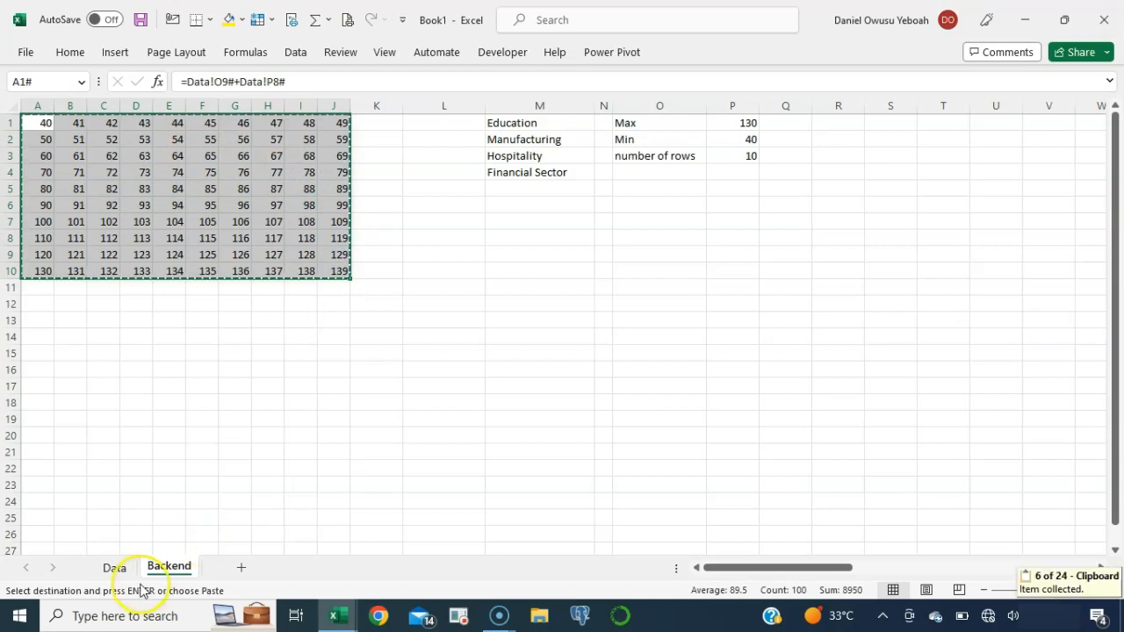
click(117, 571)
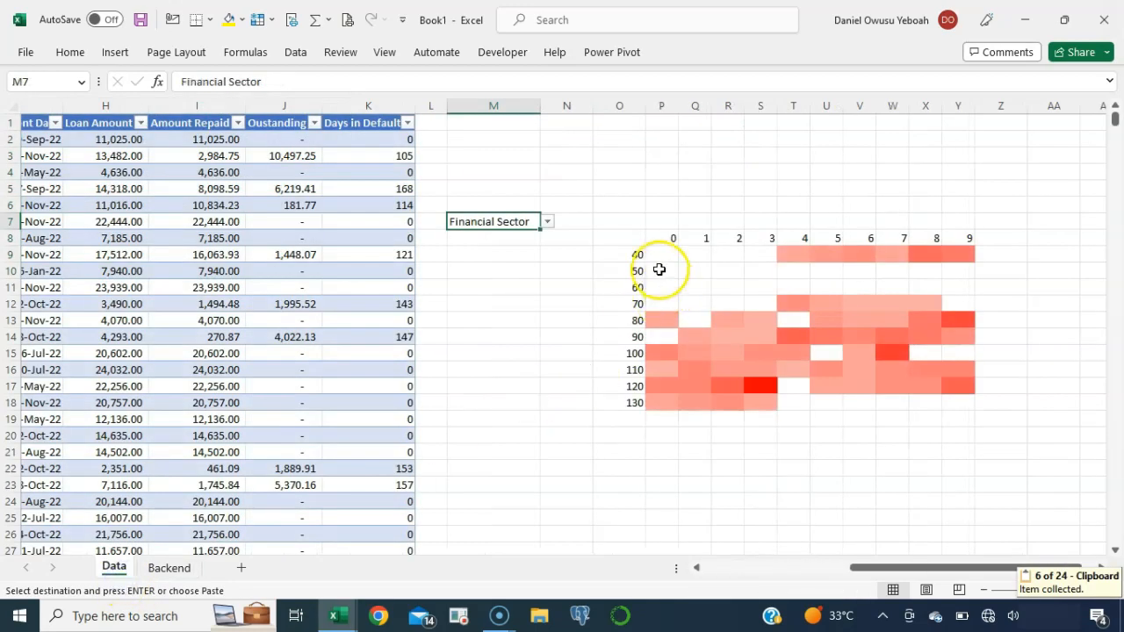
click(656, 262)
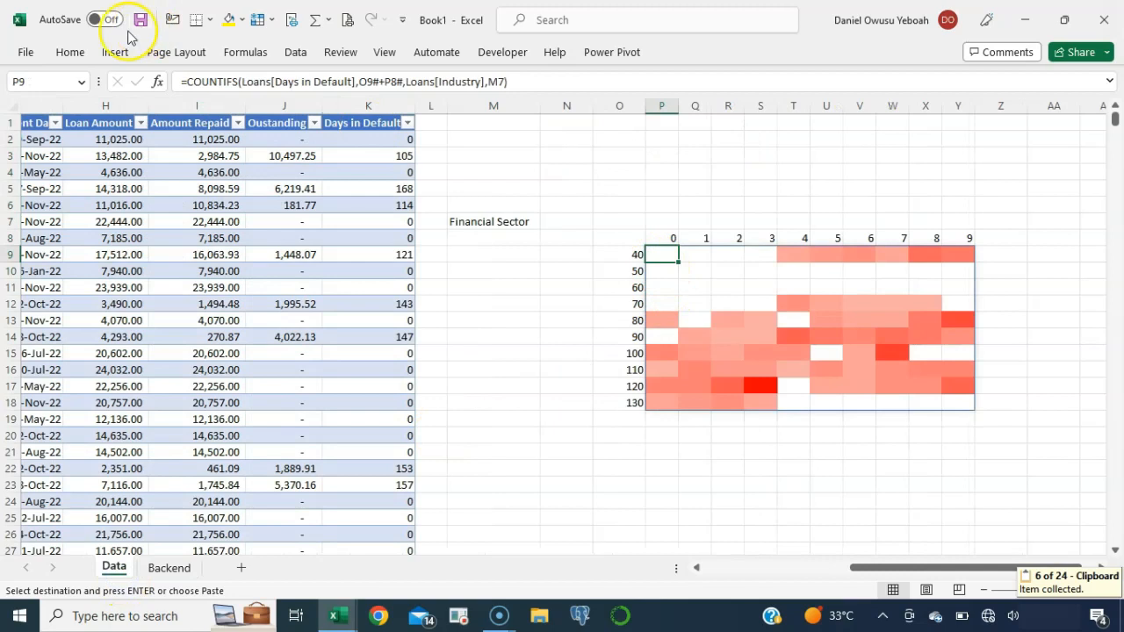
click(71, 52)
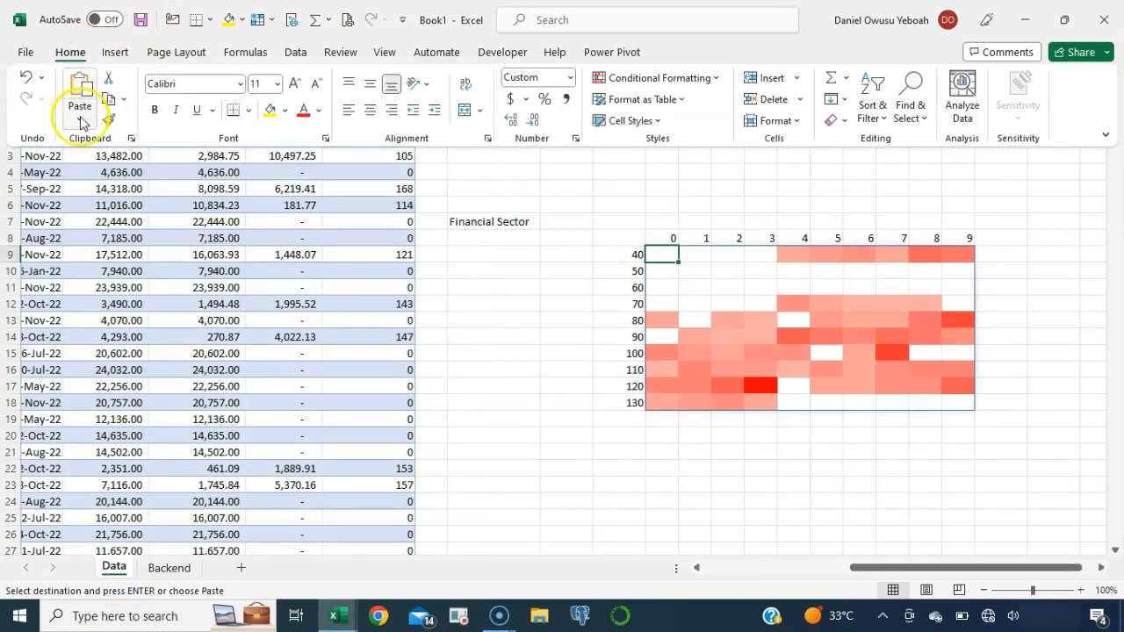
click(80, 118)
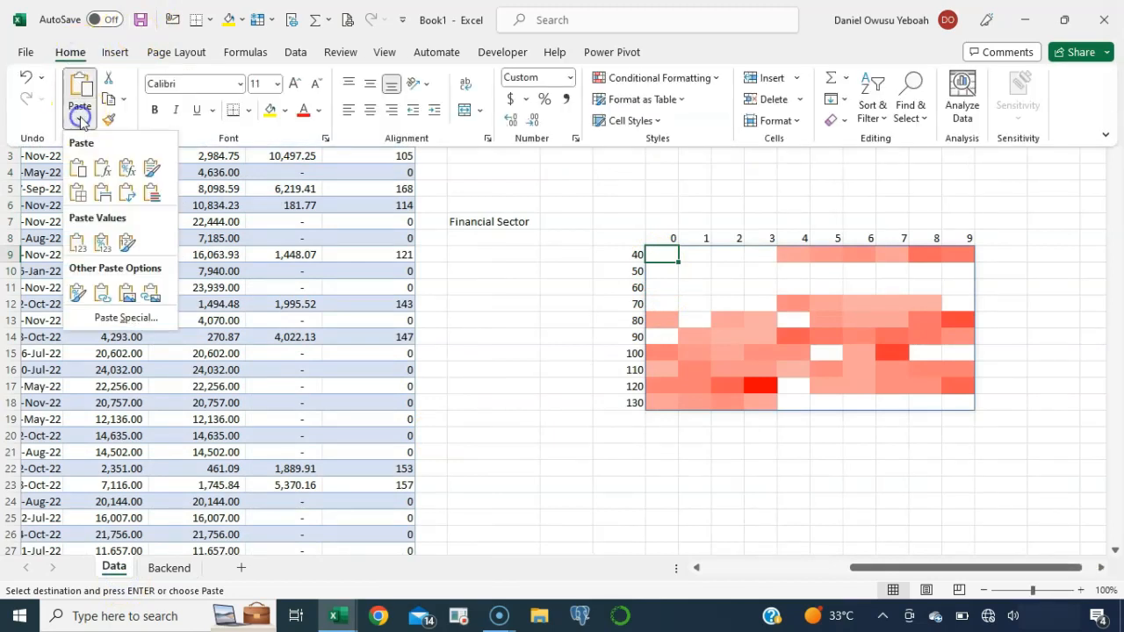
click(151, 294)
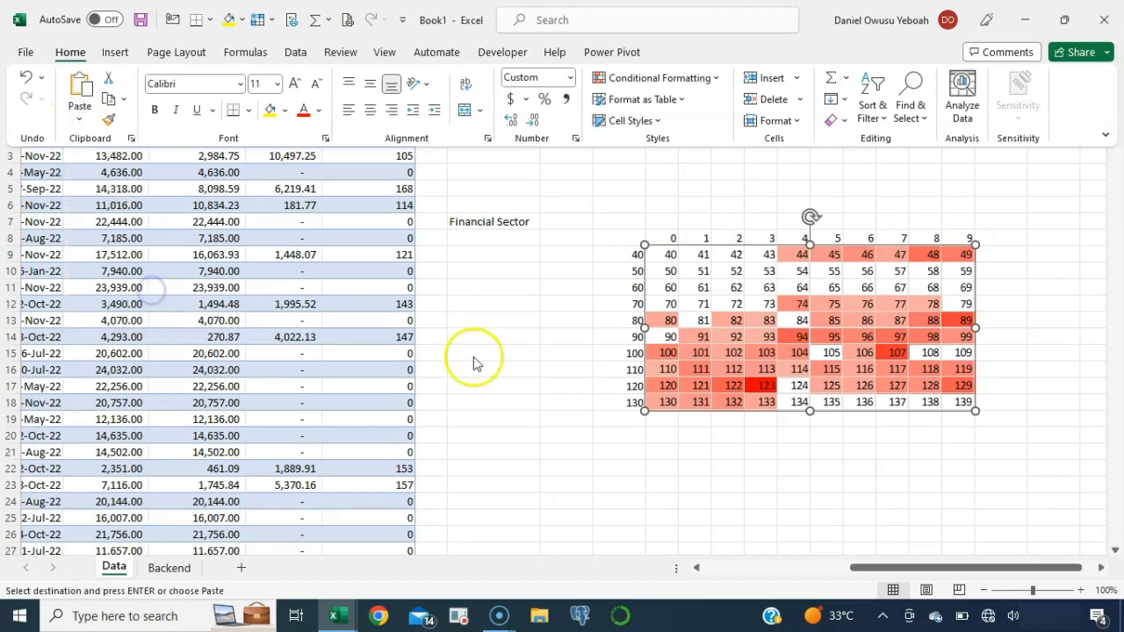
click(665, 430)
click(667, 425)
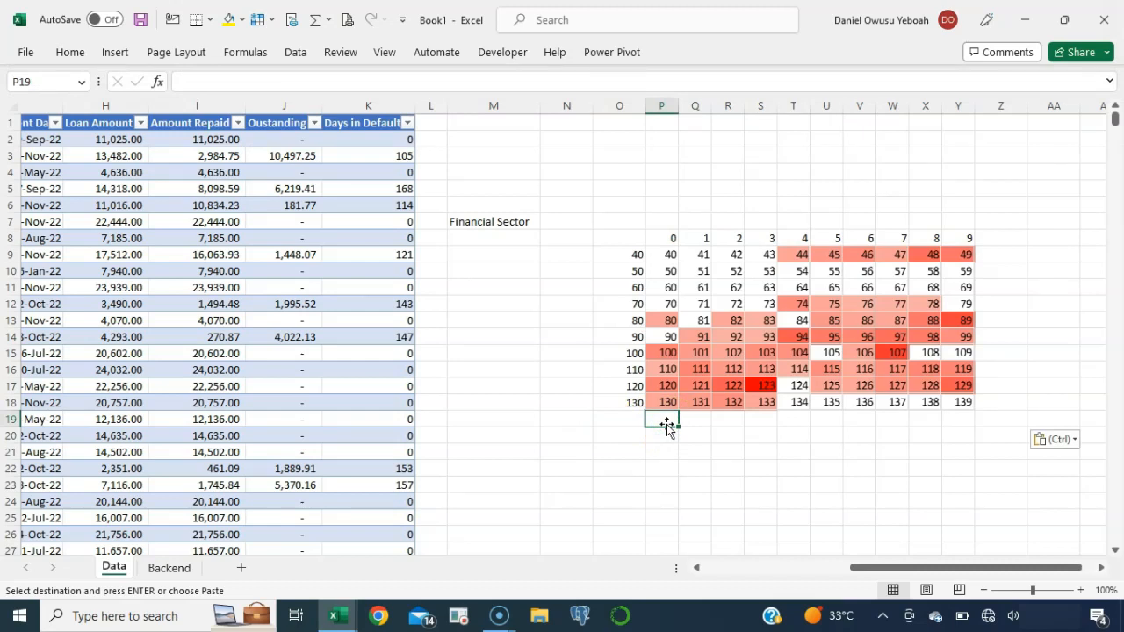
Set the industry dropdown in M7 to Manufacturing and select the linked picture over the matrix to check its source
click(485, 226)
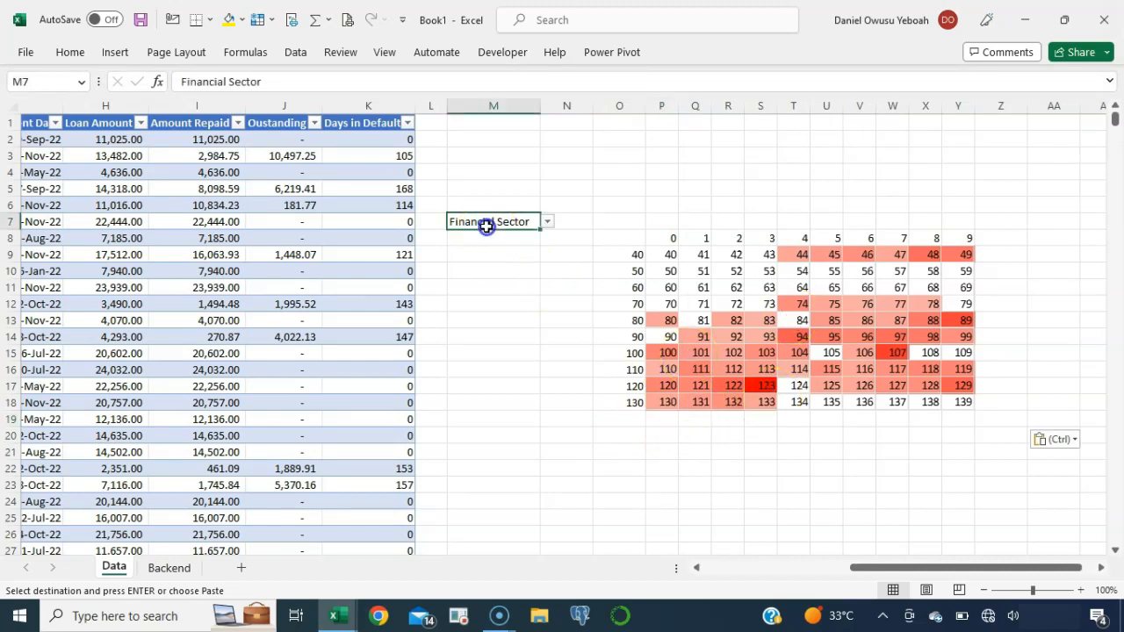
click(546, 223)
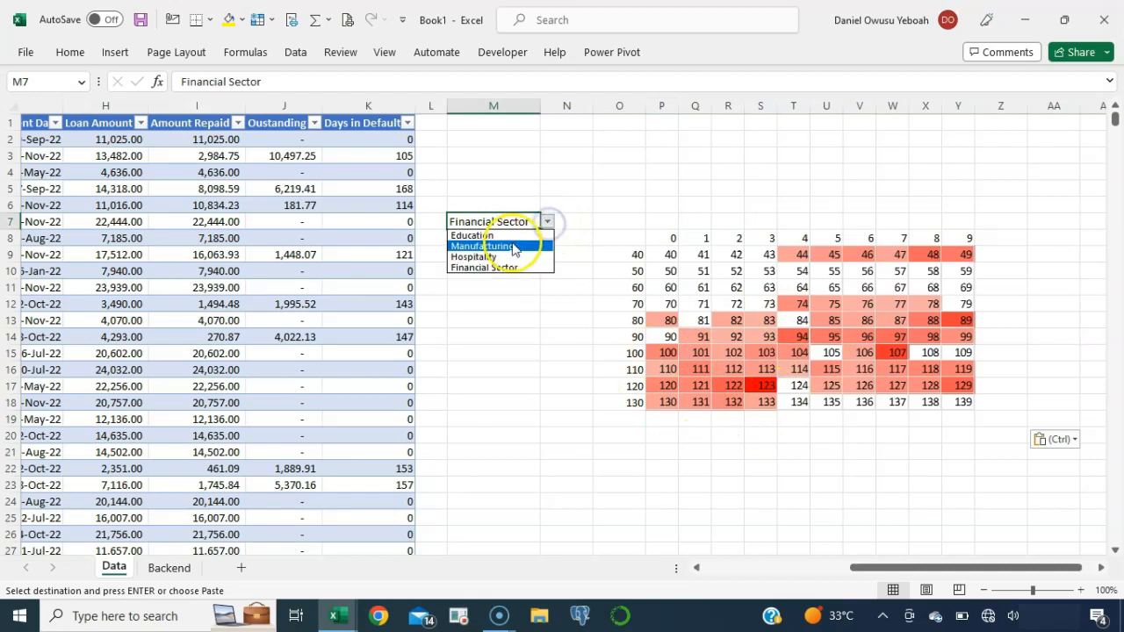
click(513, 247)
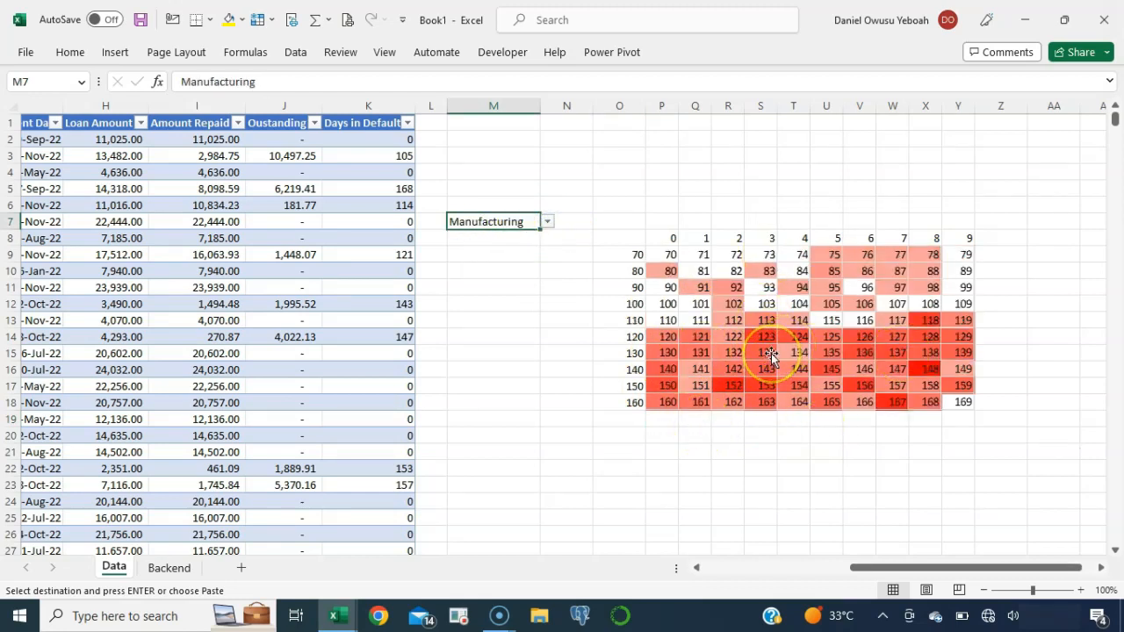
click(771, 353)
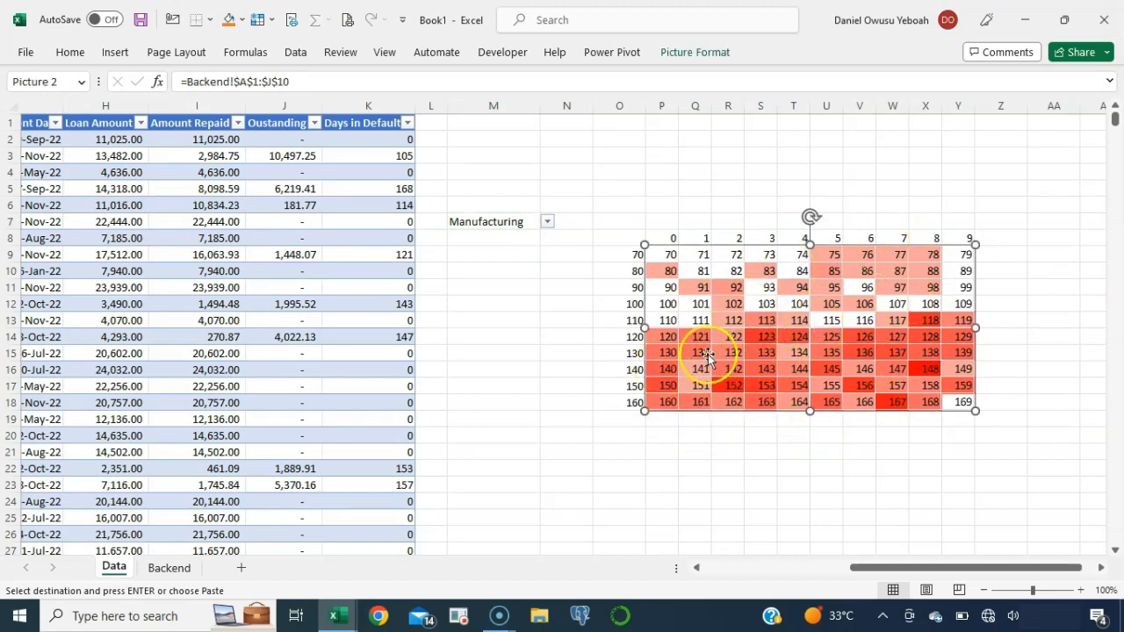
Clear the copy selection on the Backend sheet and hide that sheet's gridlines
click(163, 569)
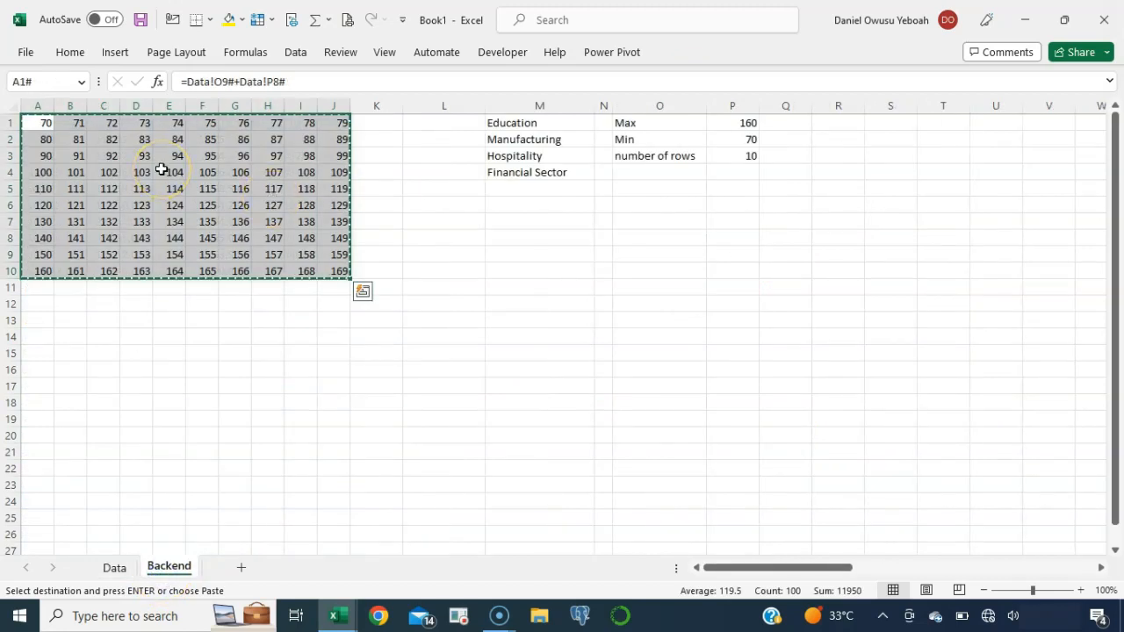
key(Escape)
key(alt)
key(w)
key(v)
key(g)
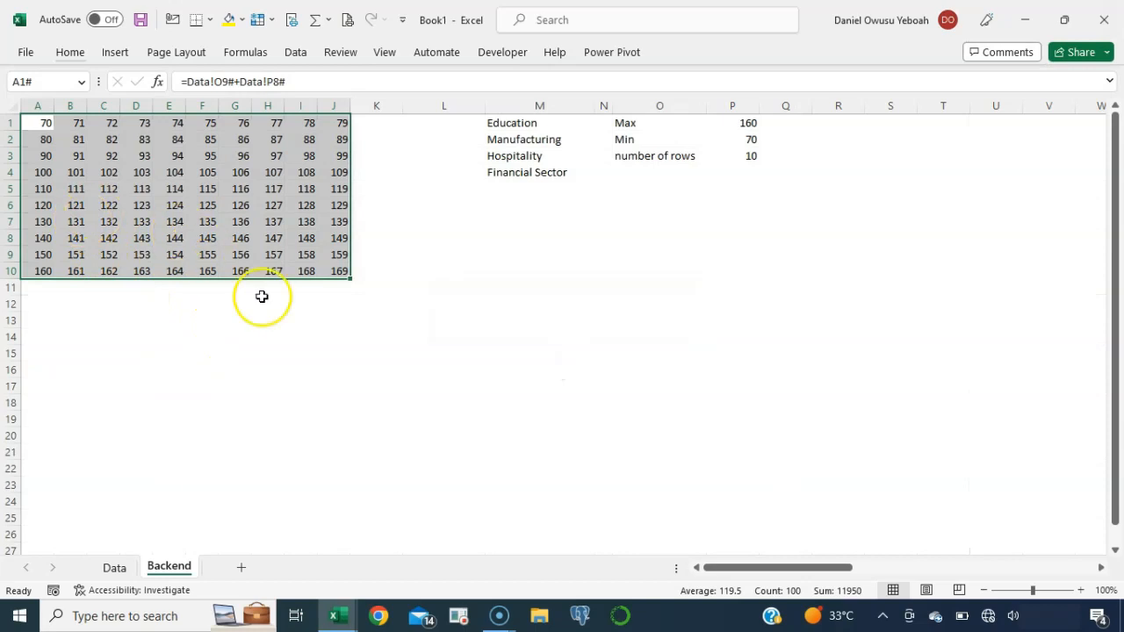
Reduce the font size of the Backend range A1:L29 to 8 and center its contents horizontally
key(shift+Down)
key(shift+Down)
key(shift+Down)
key(shift+Down)
key(shift+Down)
key(shift+Down)
key(shift+Down)
key(shift+Down)
key(shift+Down)
key(shift+Down)
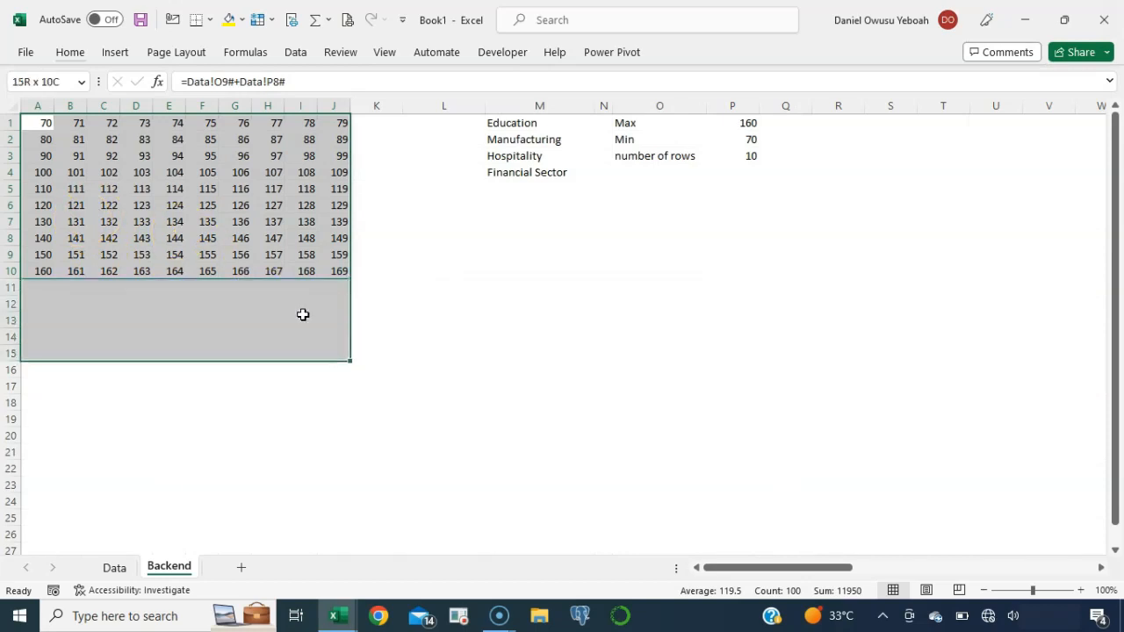
key(shift+Right)
key(shift+Down)
key(shift+Down)
key(shift+Down)
key(shift+Down)
key(shift+Down)
key(shift+Down)
key(shift+Right)
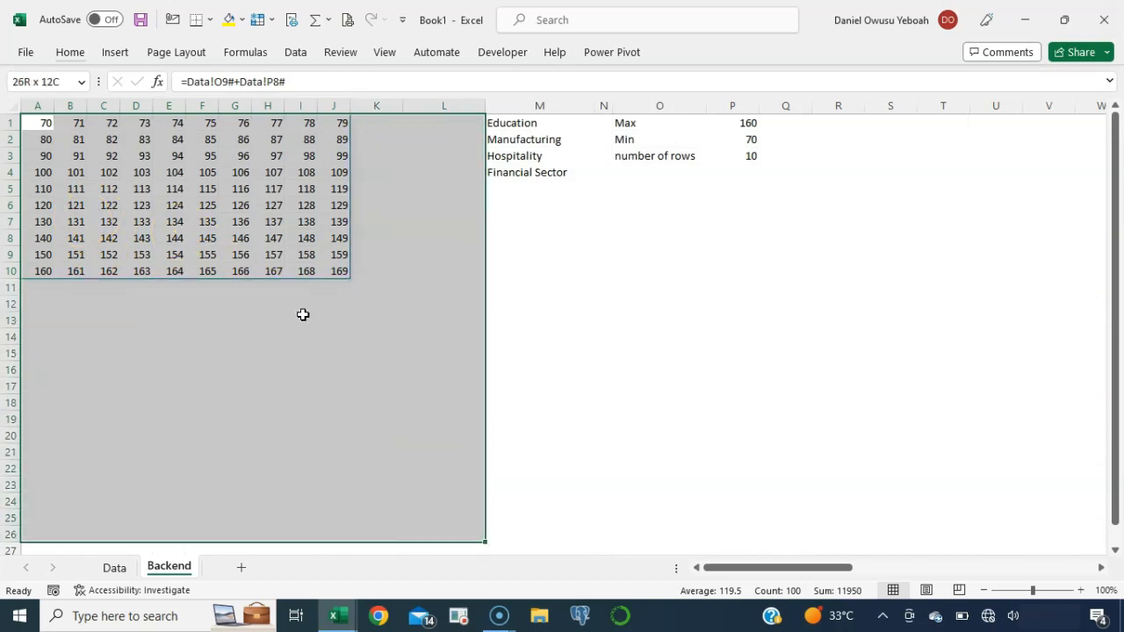
key(shift+Left)
key(shift+Down)
key(shift+Down)
key(shift+Down)
key(shift+Right)
key(shift+Right)
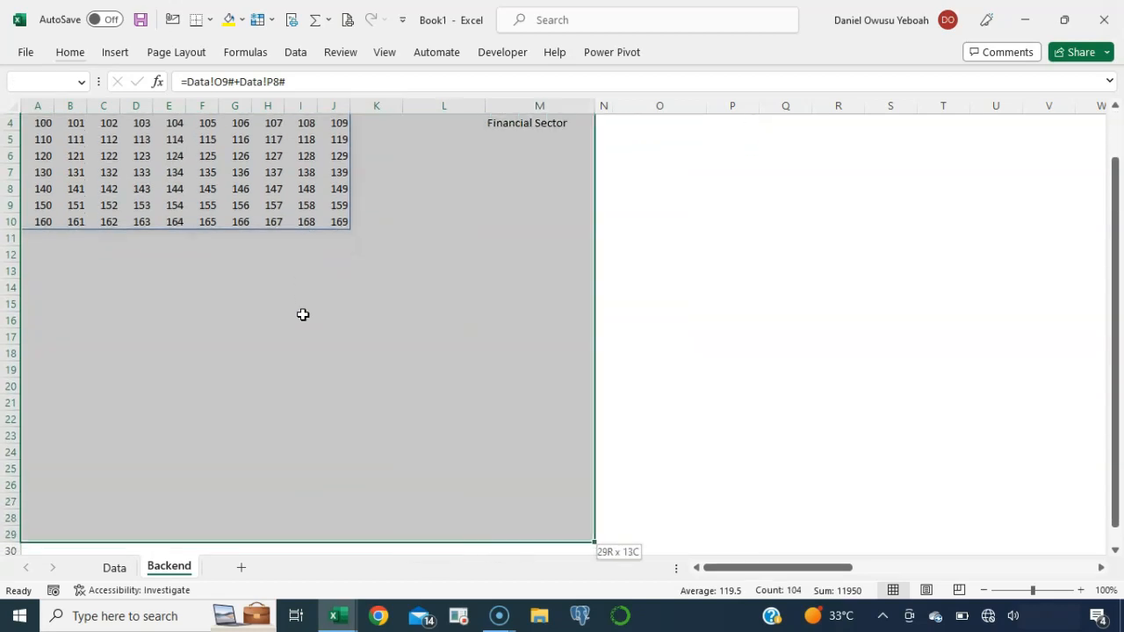
scroll(420, 239, up, 1)
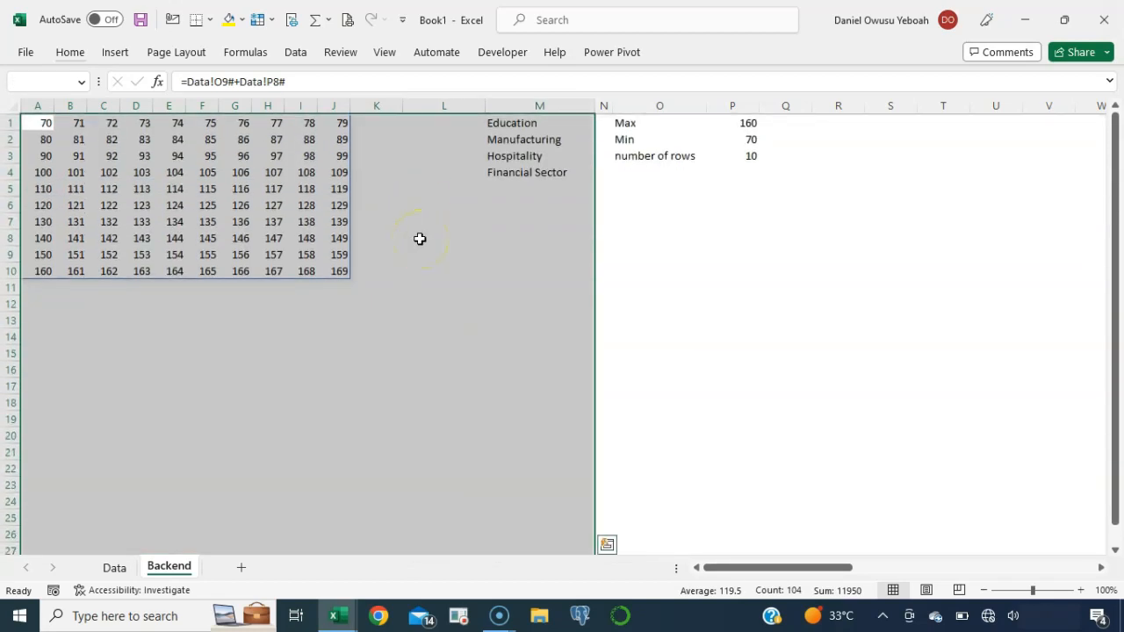
key(shift+Left)
click(79, 52)
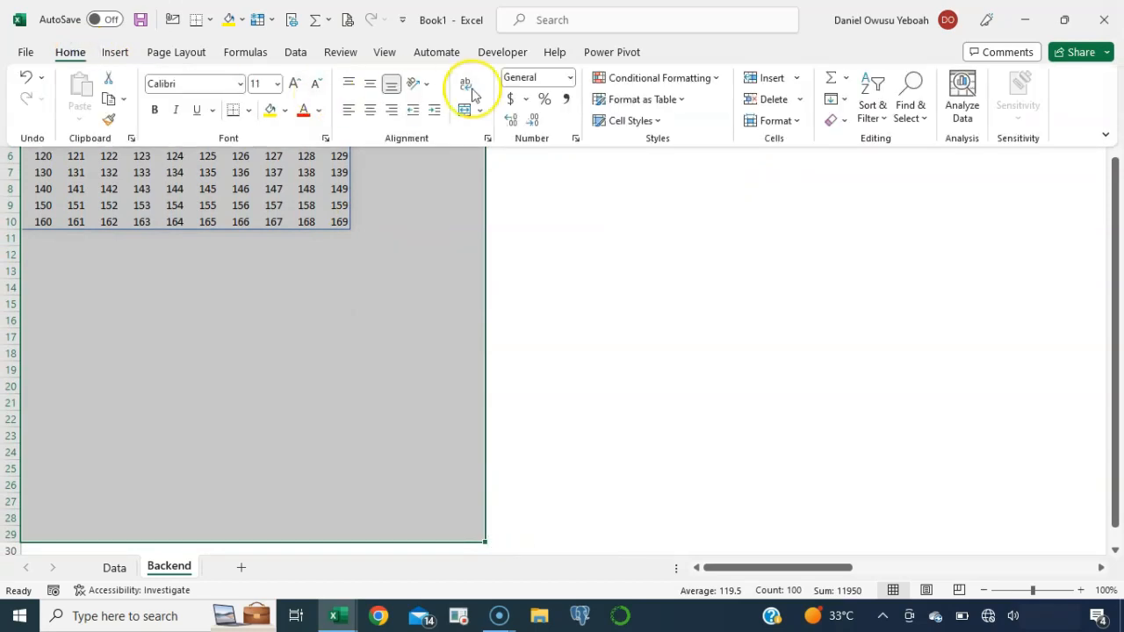
click(317, 87)
click(317, 87)
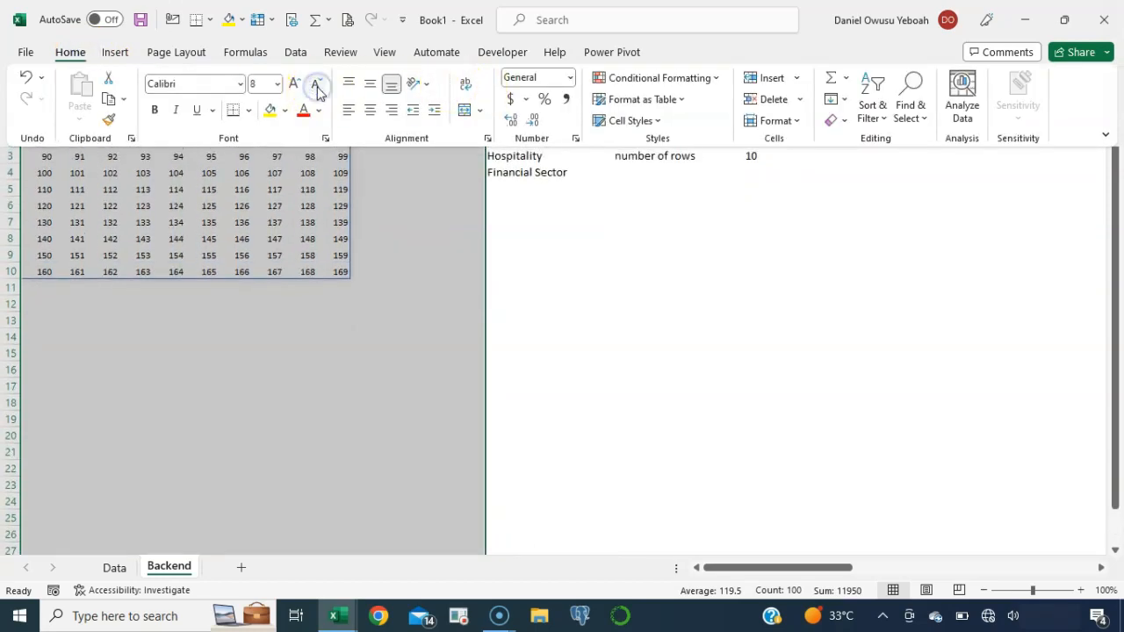
click(373, 110)
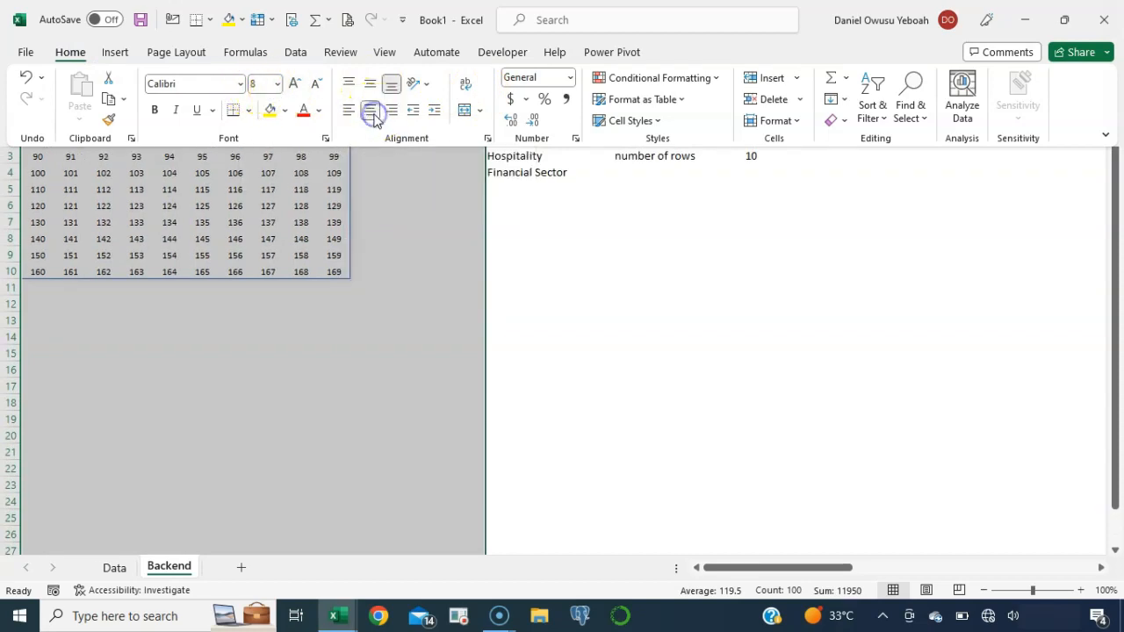
click(305, 341)
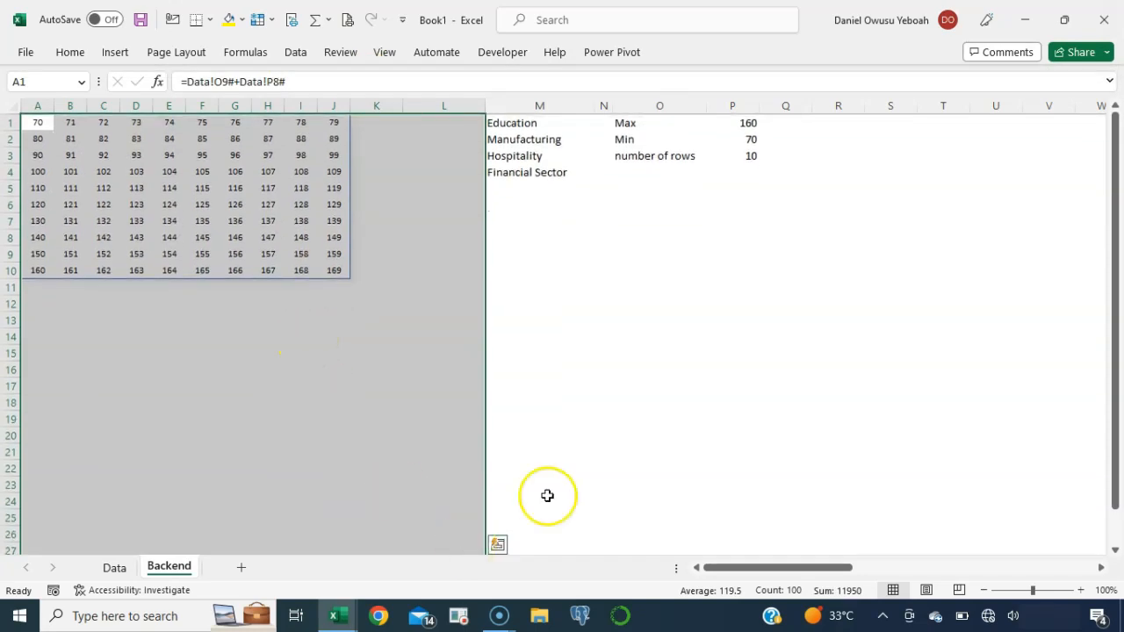
click(641, 440)
Return to the Data sheet and hide its gridlines
click(116, 567)
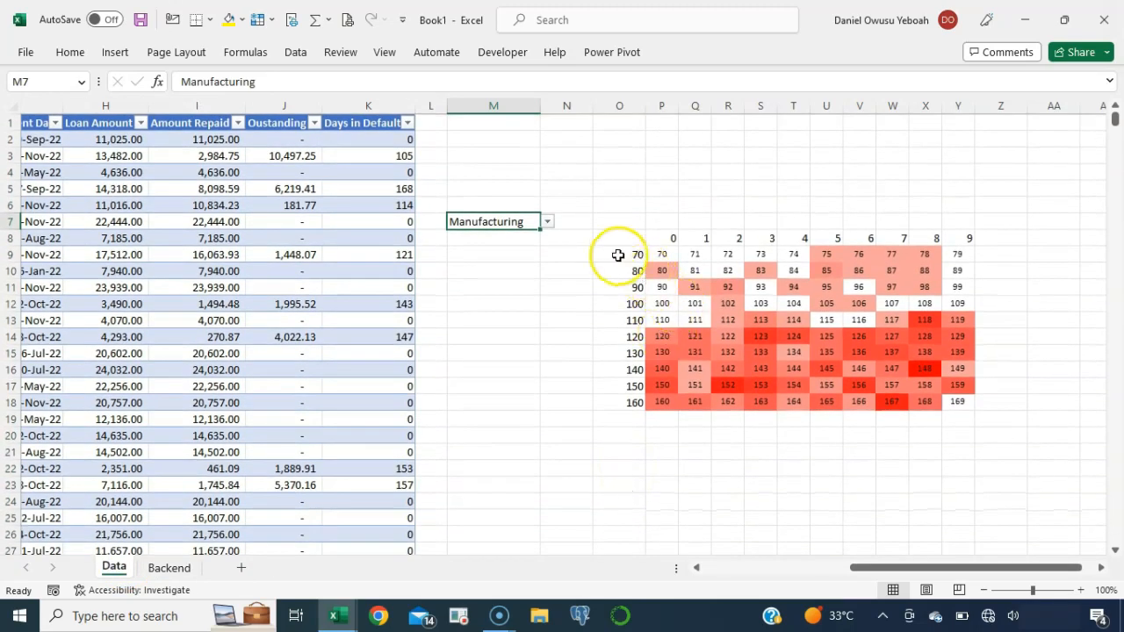
click(587, 454)
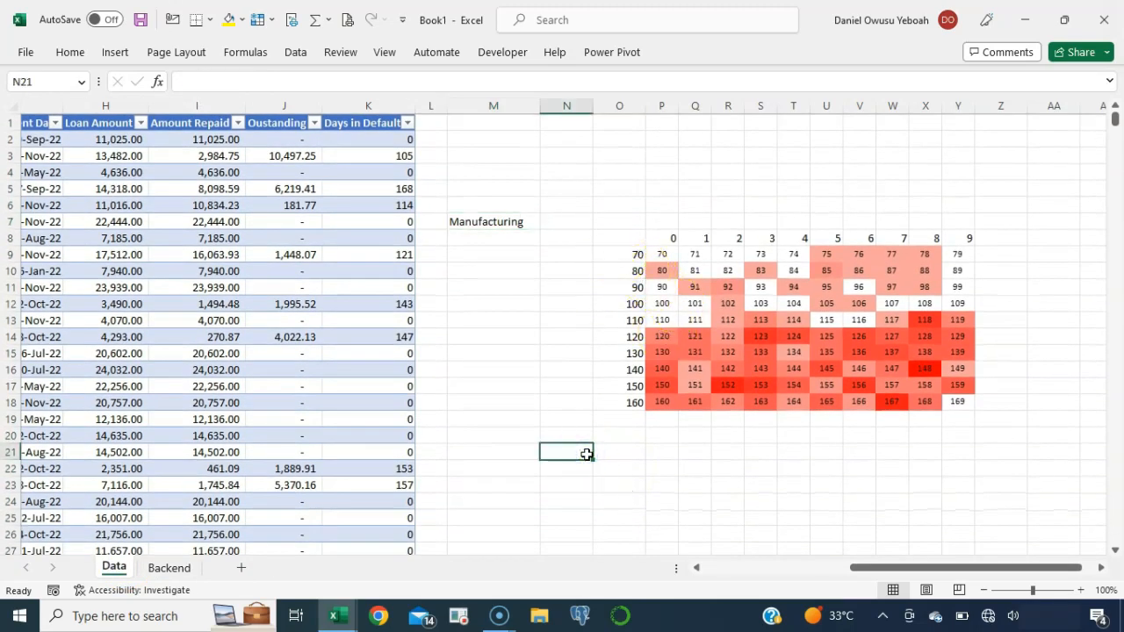
key(alt)
key(w)
key(v)
key(g)
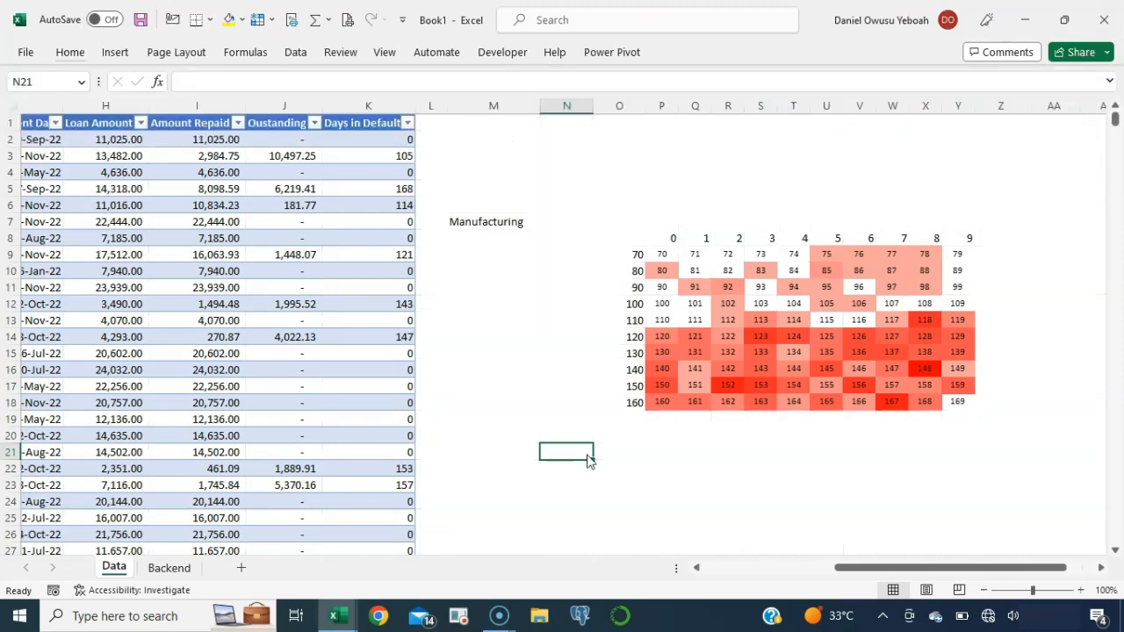
scroll(683, 492, right, 3)
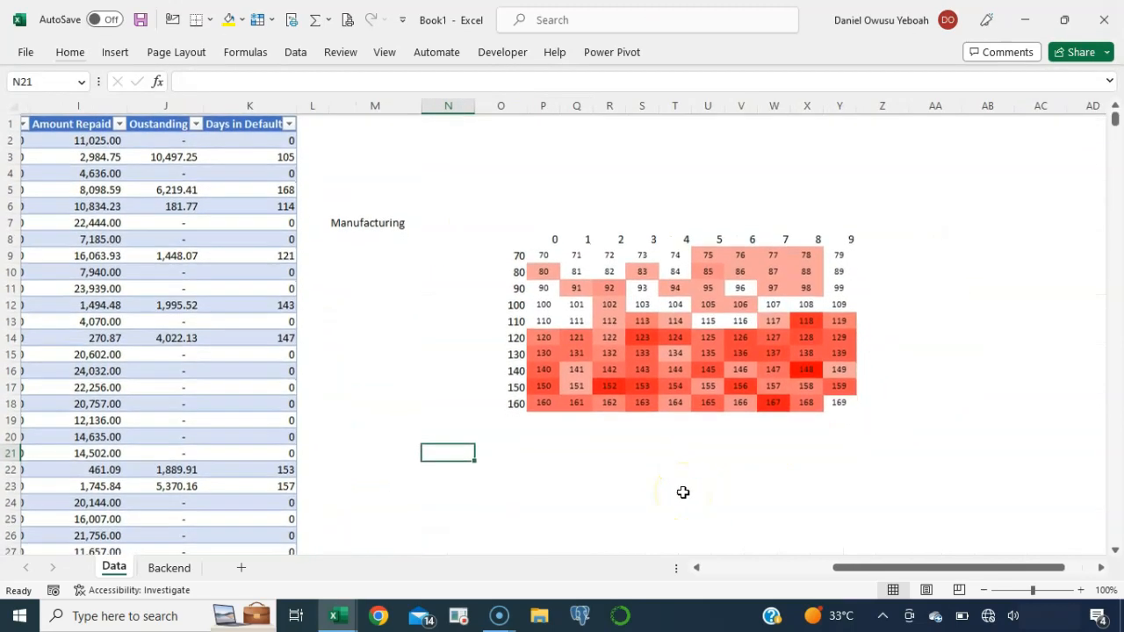
Bold the heat map's column headers 0 to 9 in P8:Y8
click(537, 243)
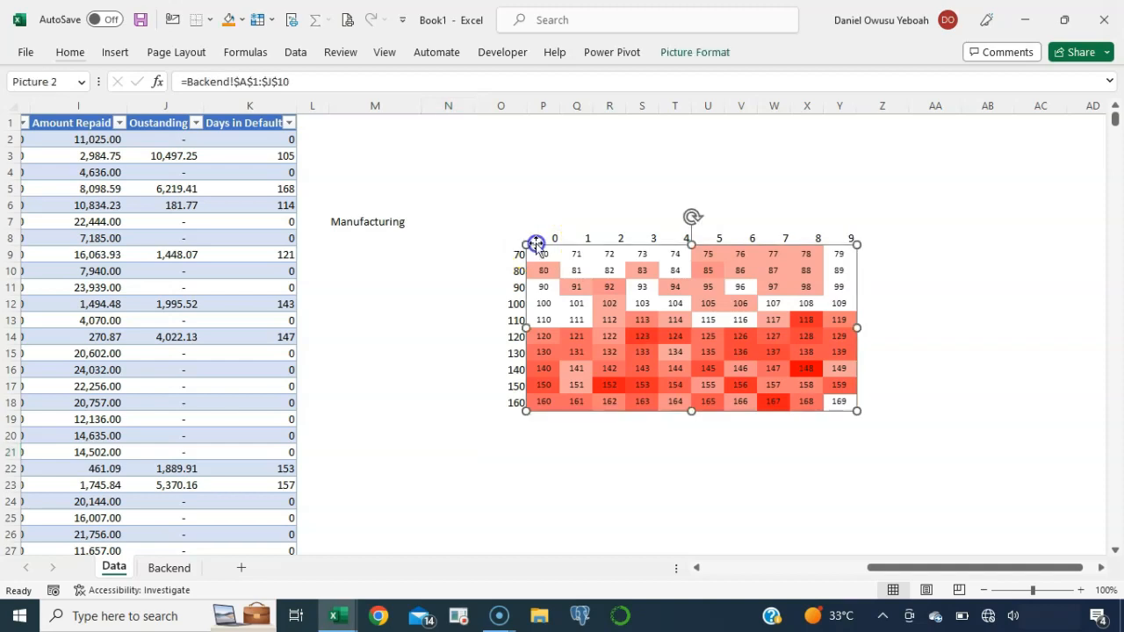
click(540, 238)
key(shift+Right)
key(shift+Right)
key(shift+Right)
key(shift+Right)
key(shift+Right)
key(shift+Right)
key(shift+Right)
key(shift+Right)
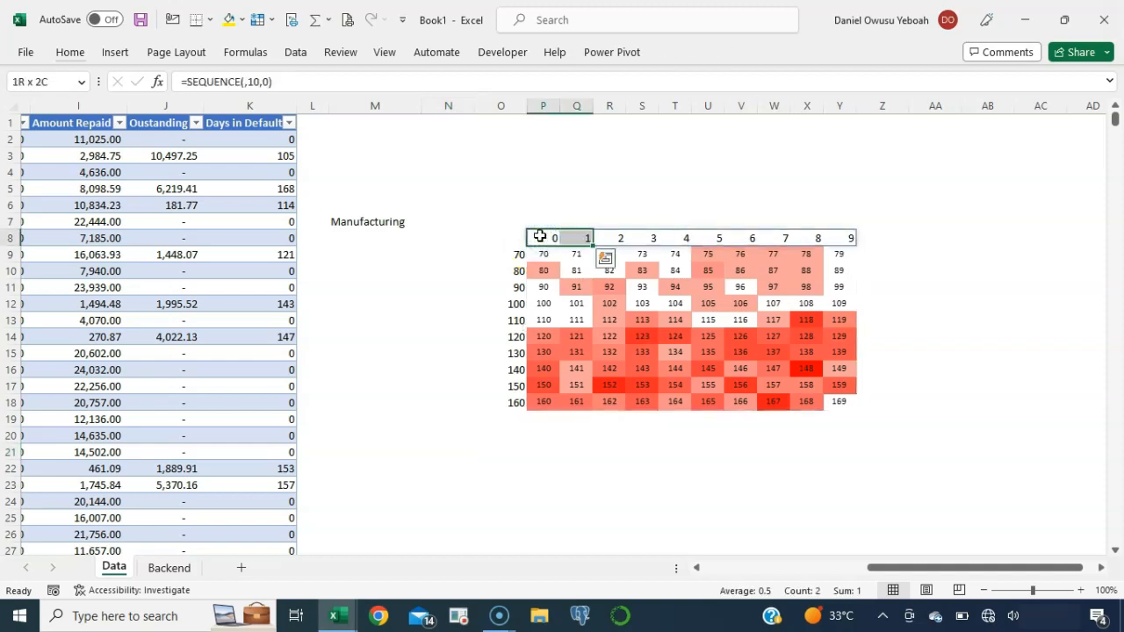
key(shift+Right)
key(shift+Right)
key(shift+Left)
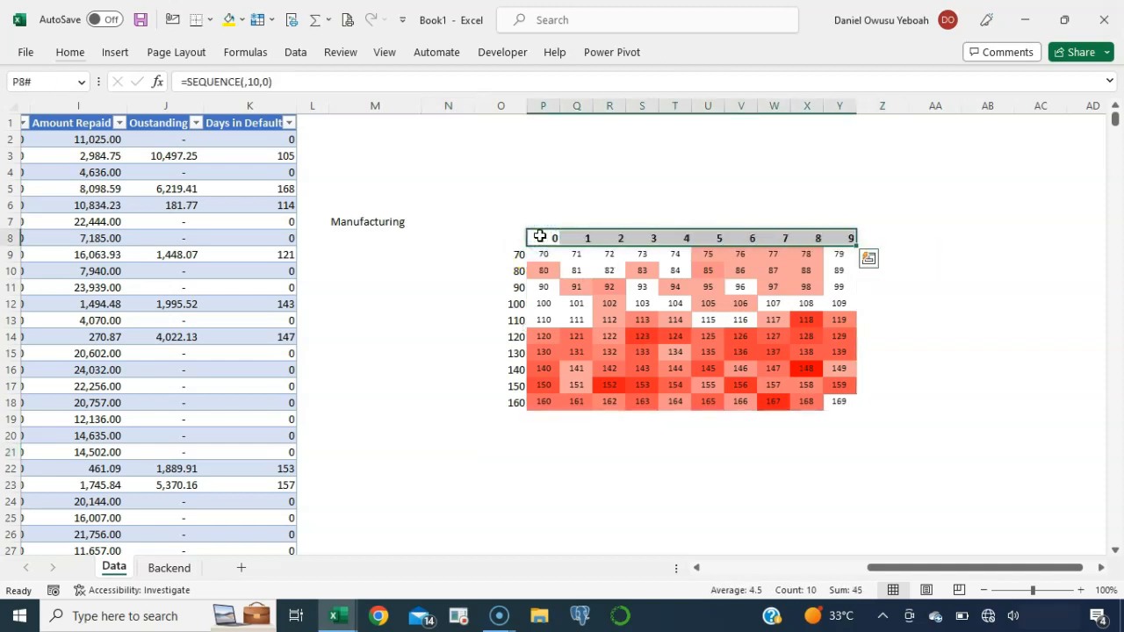
Bold the heat map's row labels from O9 downward and center the range O9:O23, leaving spare rows below the labels
key(Left)
key(Down)
key(ctrl+shift+Down)
key(shift+Down)
key(shift+Down)
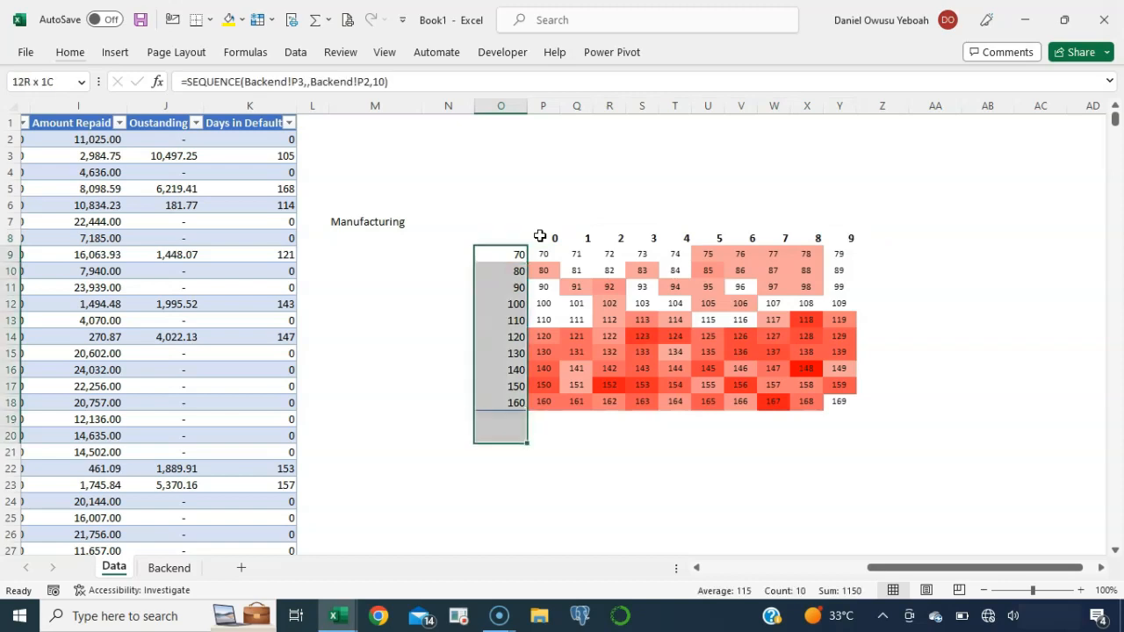
key(shift+Down)
key(shift+Down)
key(Up)
key(Down)
key(ctrl+shift+Down)
key(shift+Down)
key(shift+Down)
key(shift+Down)
key(shift+Down)
key(shift+Down)
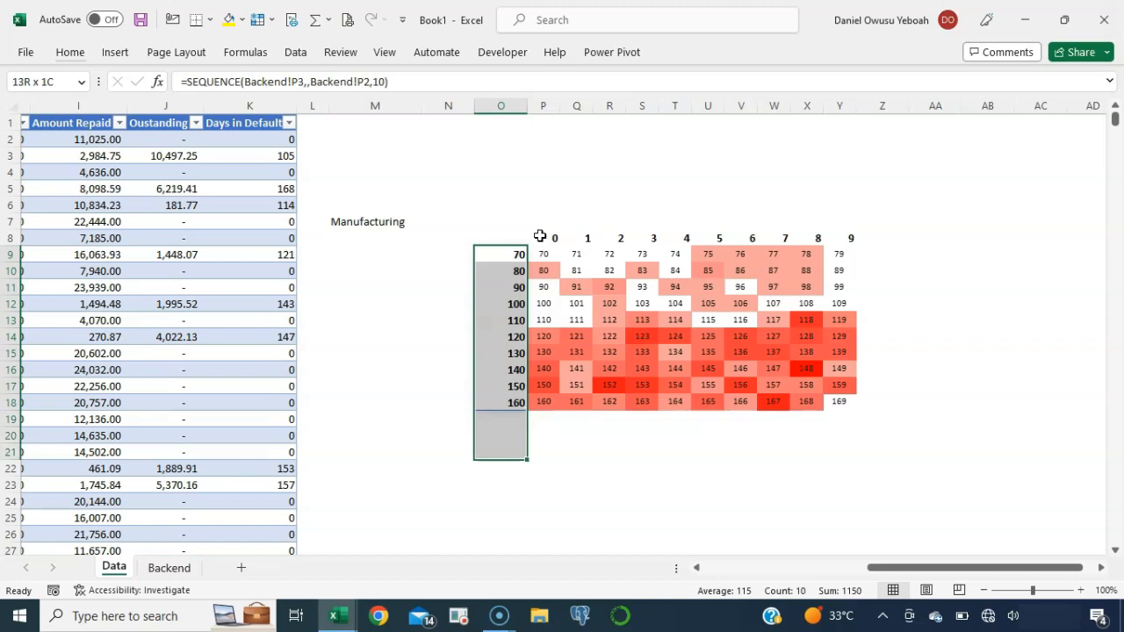
key(alt+h)
key(a)
key(c)
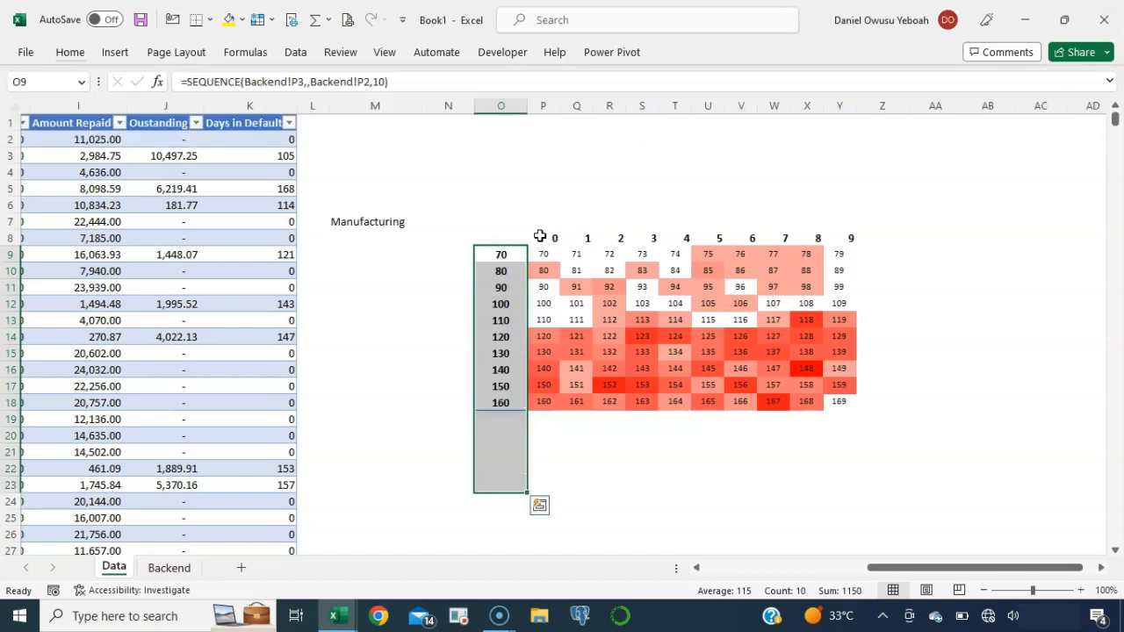
Center the heat map's header row O8:Y8 and add a bottom border beneath it
key(Up)
key(shift+Right)
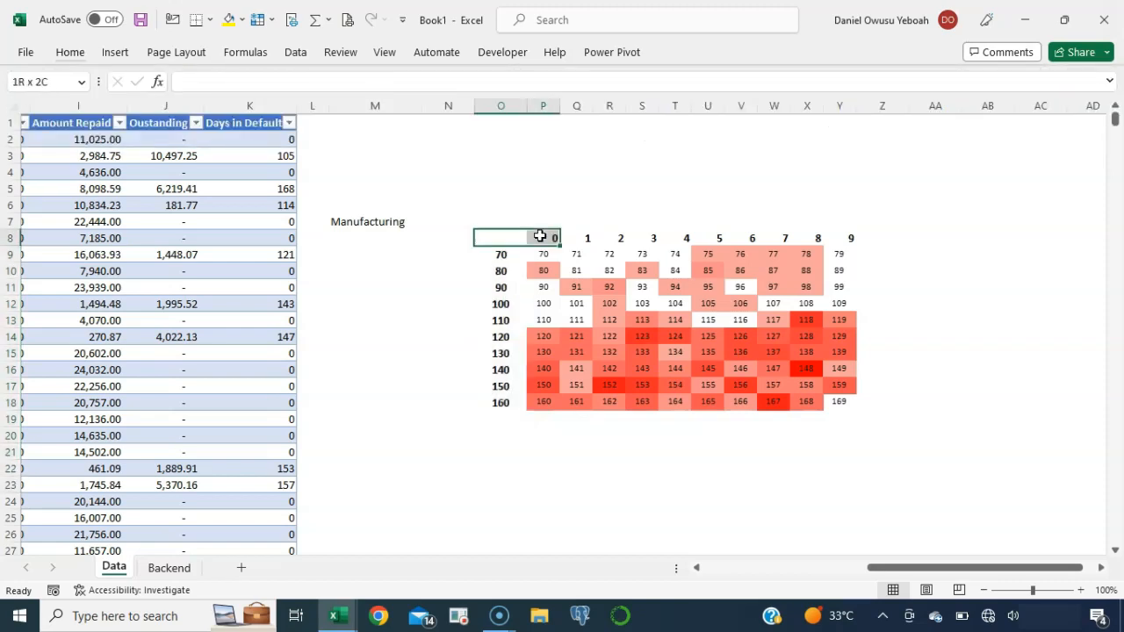
key(ctrl+shift+Right)
key(alt+h)
key(b)
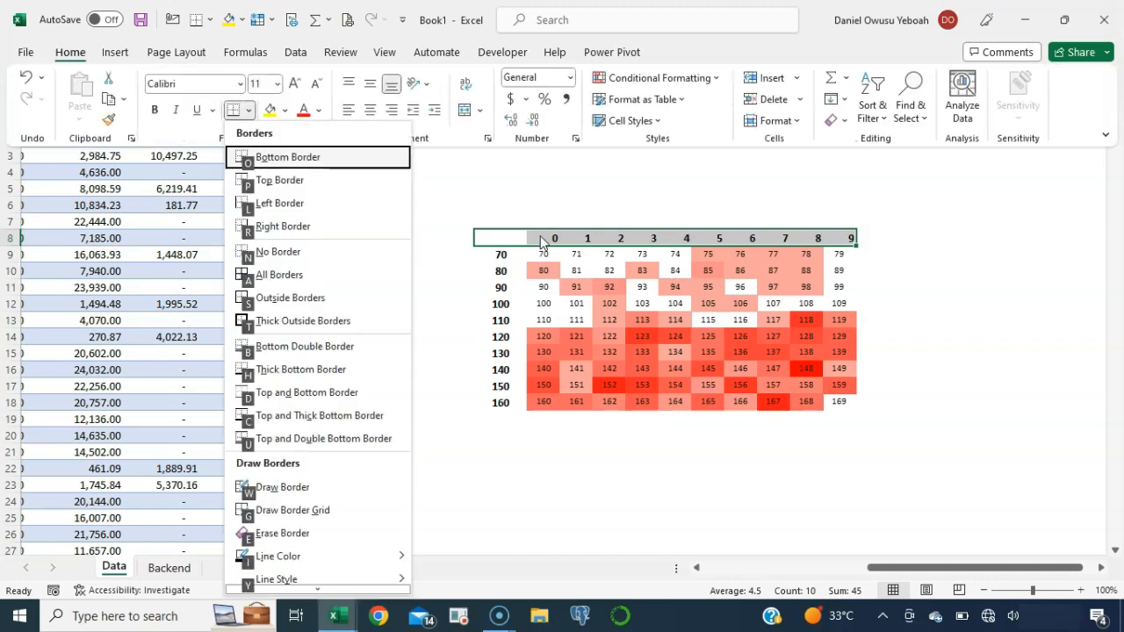
key(o)
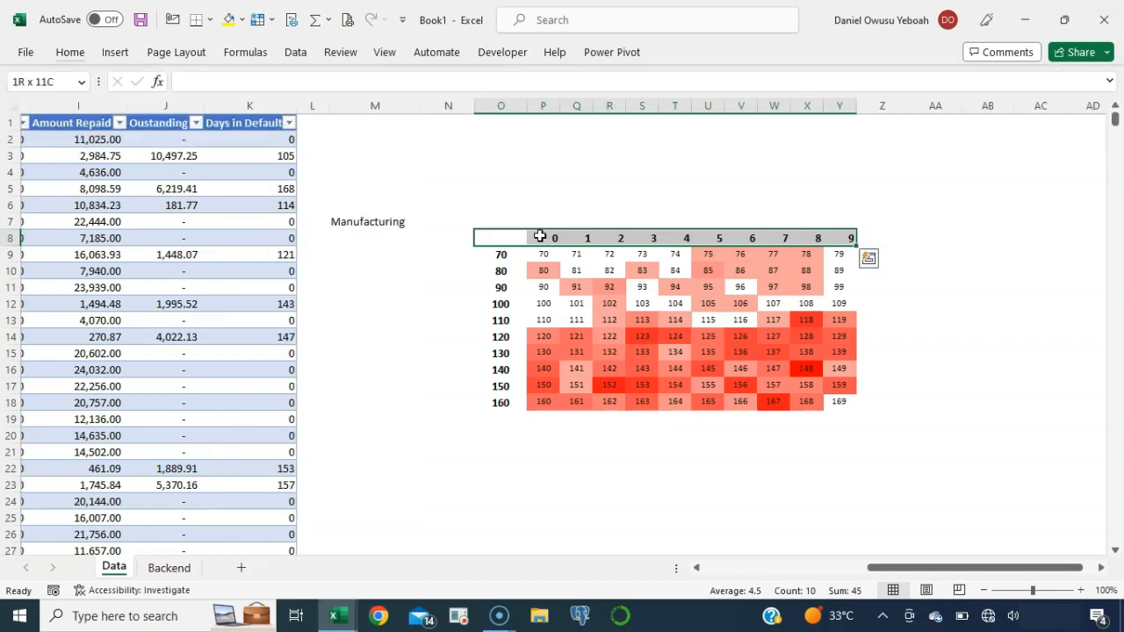
key(alt+h)
key(a)
key(c)
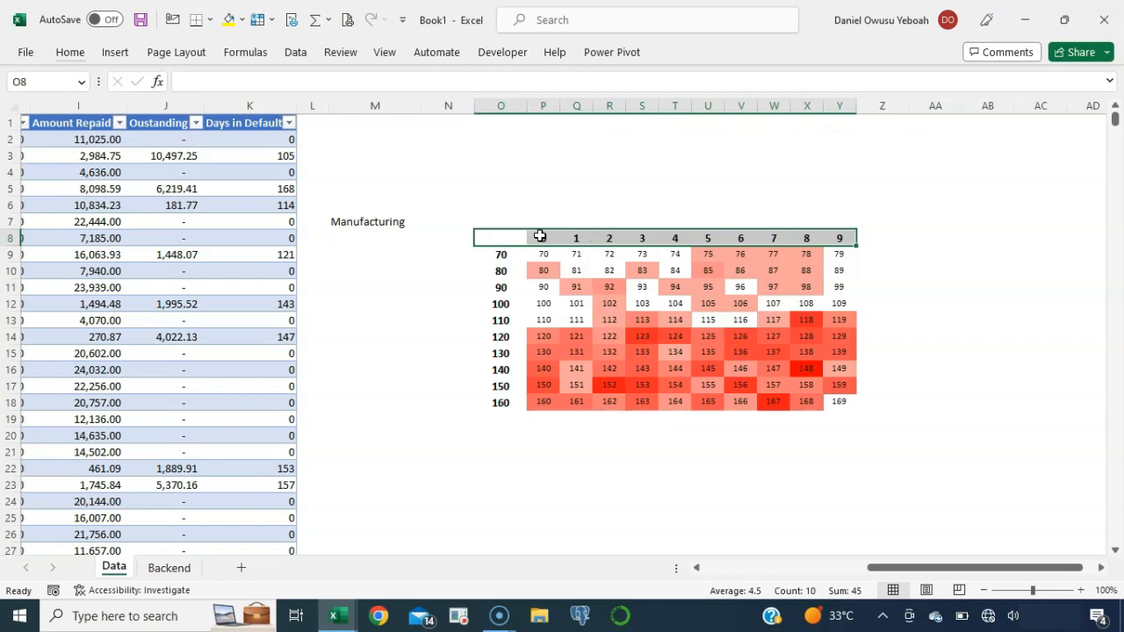
key(alt+h)
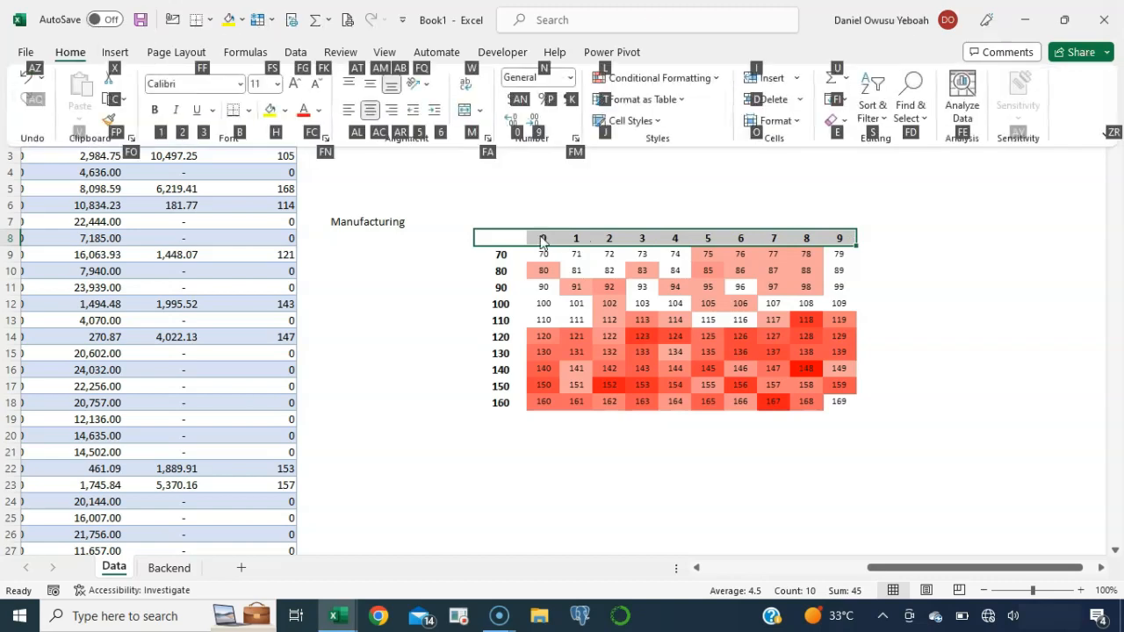
key(b)
key(o)
Add a right border along the heat map's row labels in O8:O18
key(Down)
key(Down)
key(Down)
key(Down)
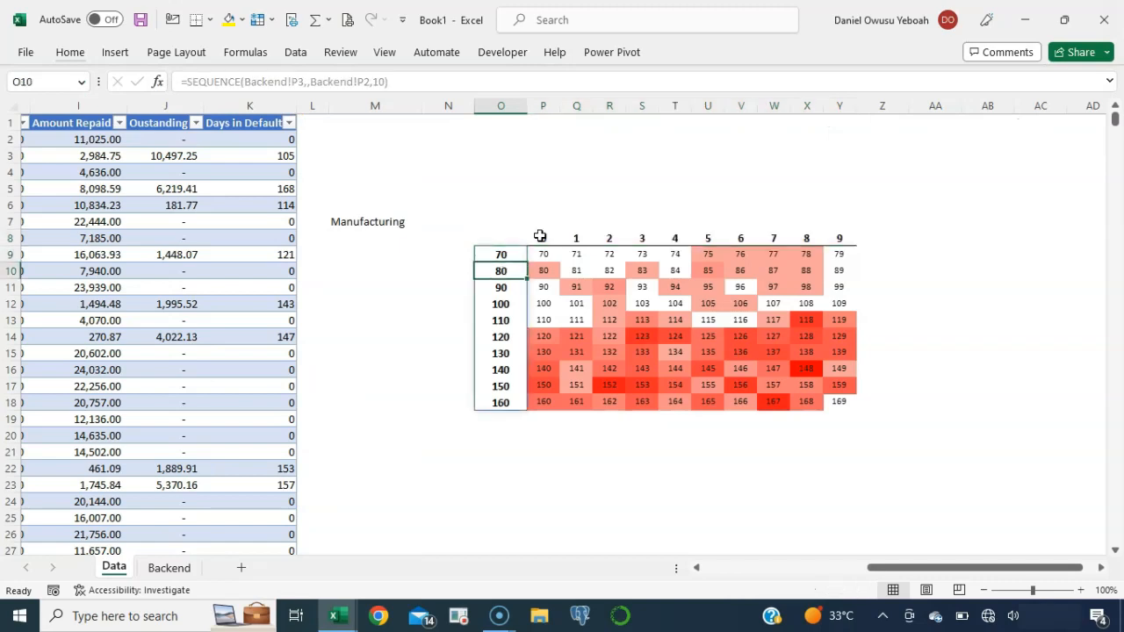
key(Up)
key(Up)
key(Up)
key(Up)
key(shift+Down)
key(shift+Down)
key(shift+Down)
key(shift+Down)
key(shift+Down)
key(shift+Down)
key(shift+Down)
key(shift+Down)
key(shift+Down)
key(shift+Down)
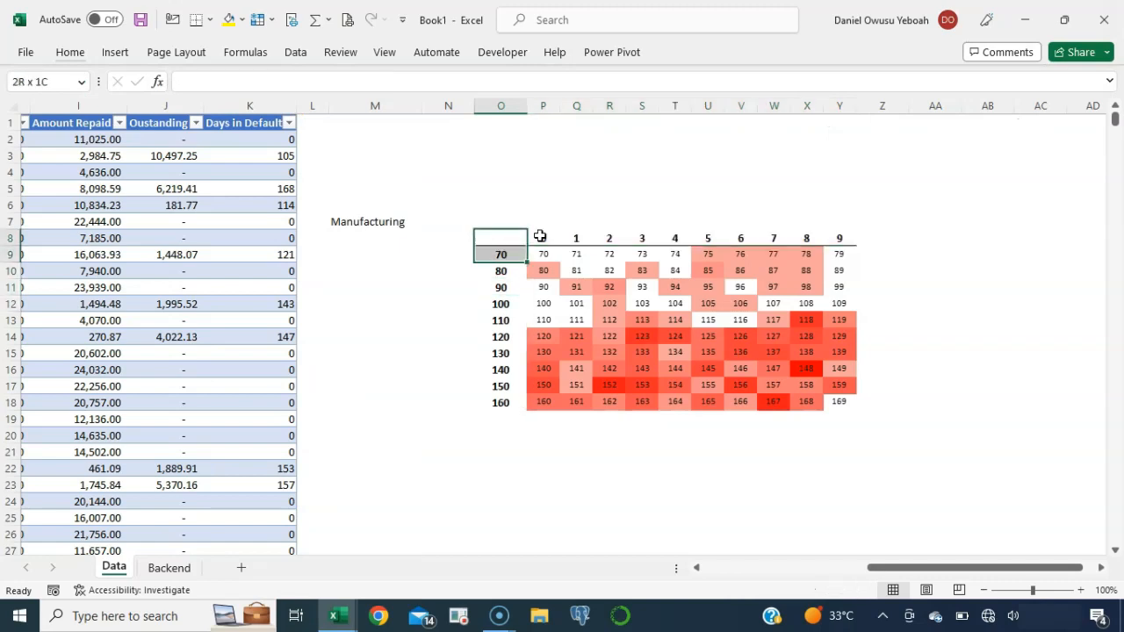
key(alt)
key(h)
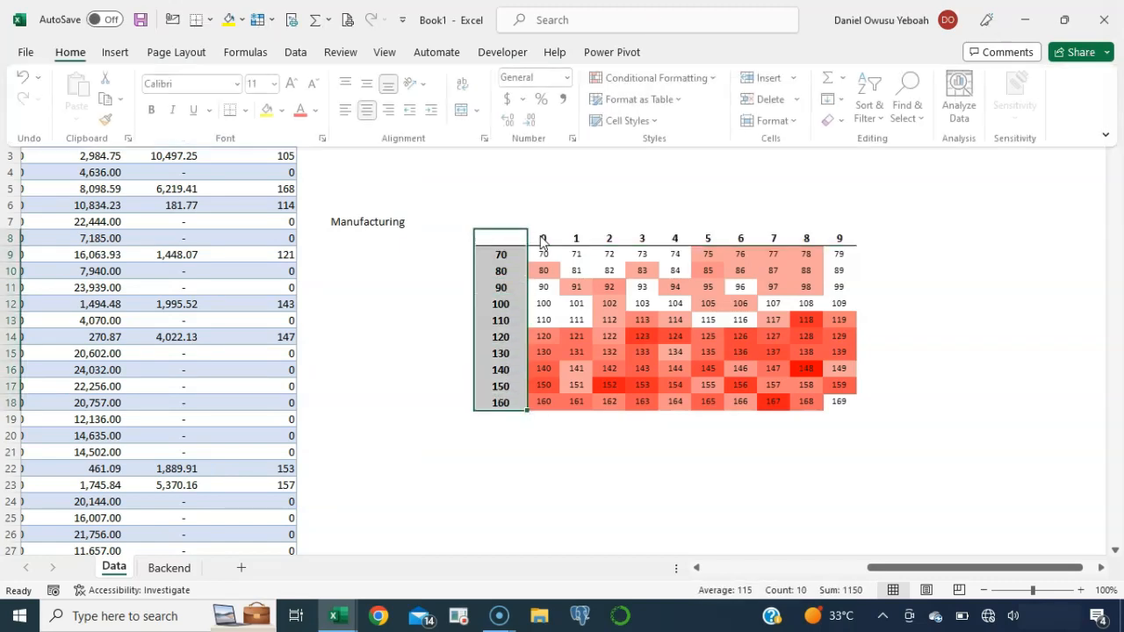
key(b)
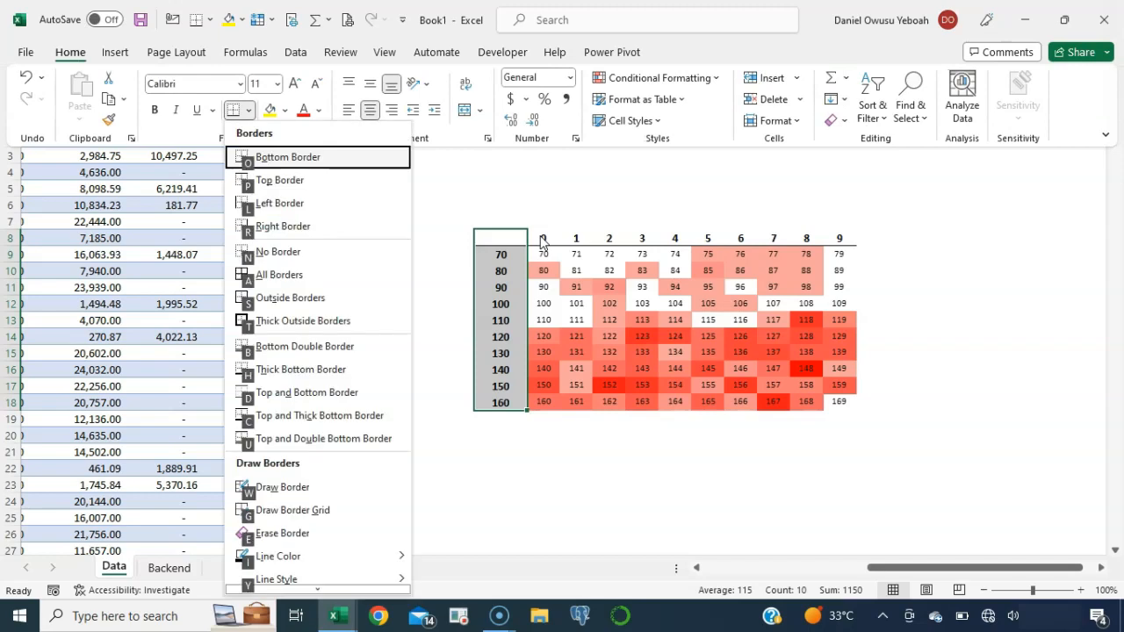
key(r)
click(447, 334)
click(486, 461)
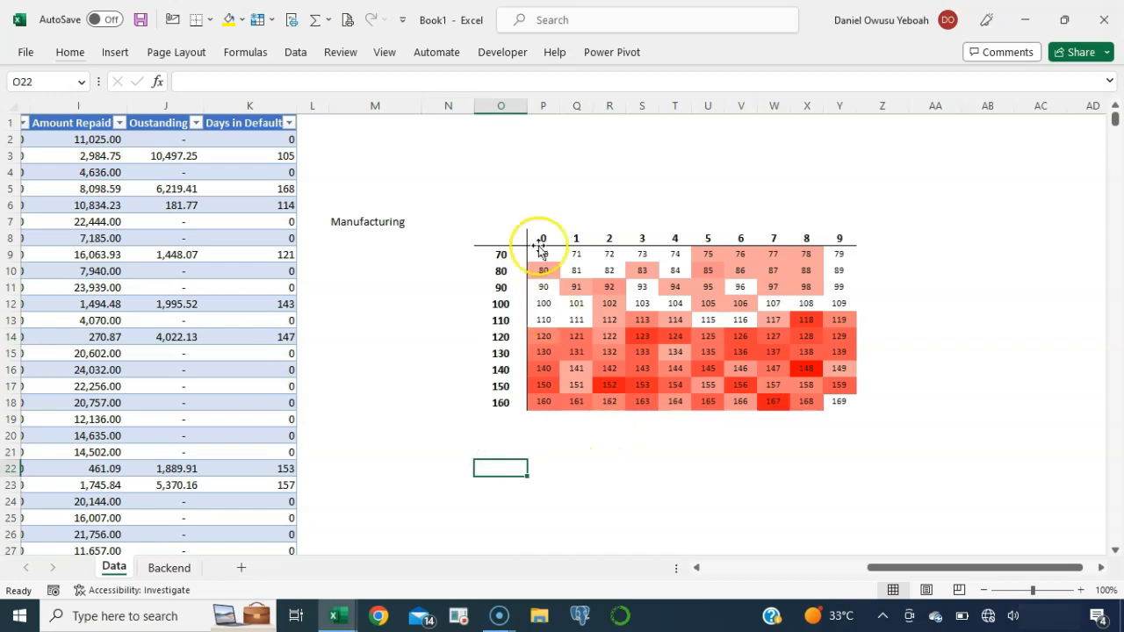
click(597, 310)
Test the heat map by switching the industry in M7 to Hospitality, Financial Sector, and back to Manufacturing
click(390, 218)
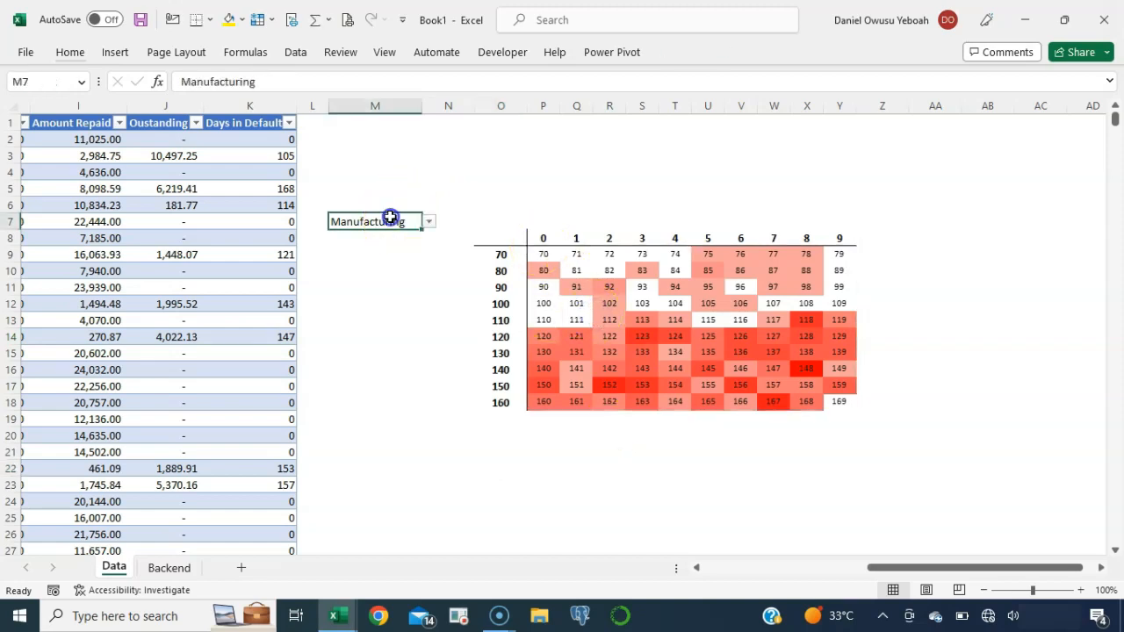
click(427, 224)
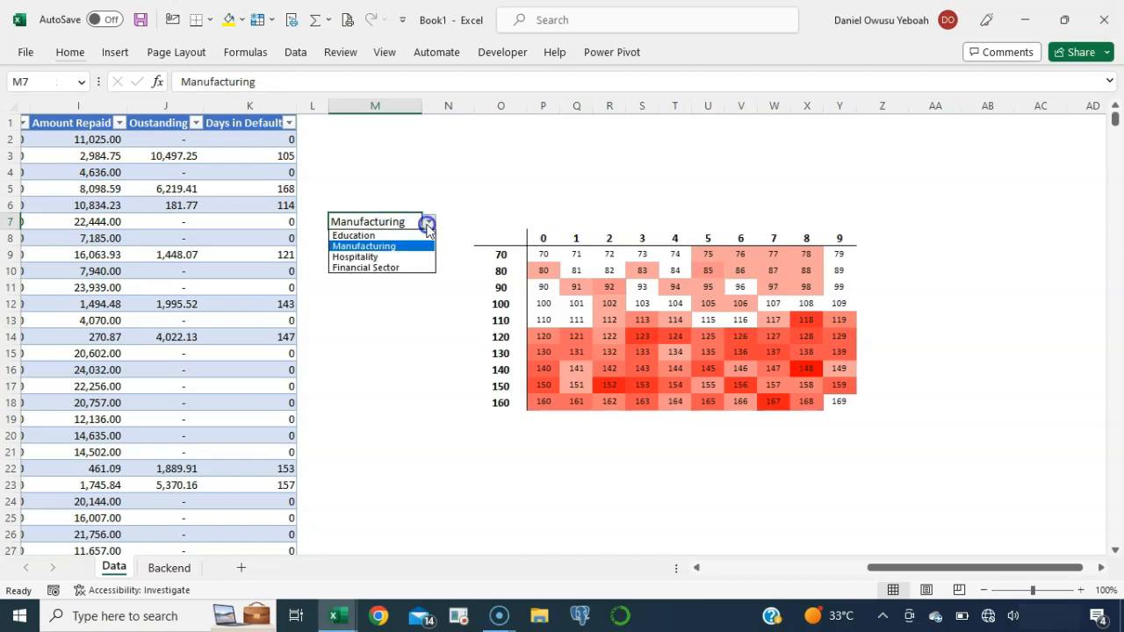
click(391, 257)
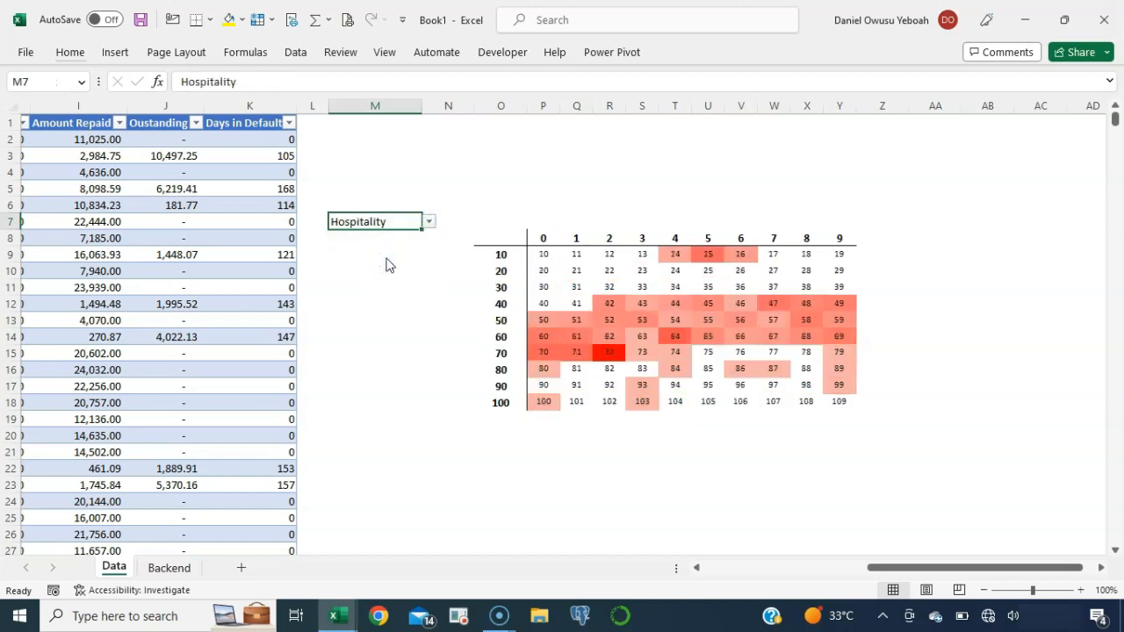
click(429, 221)
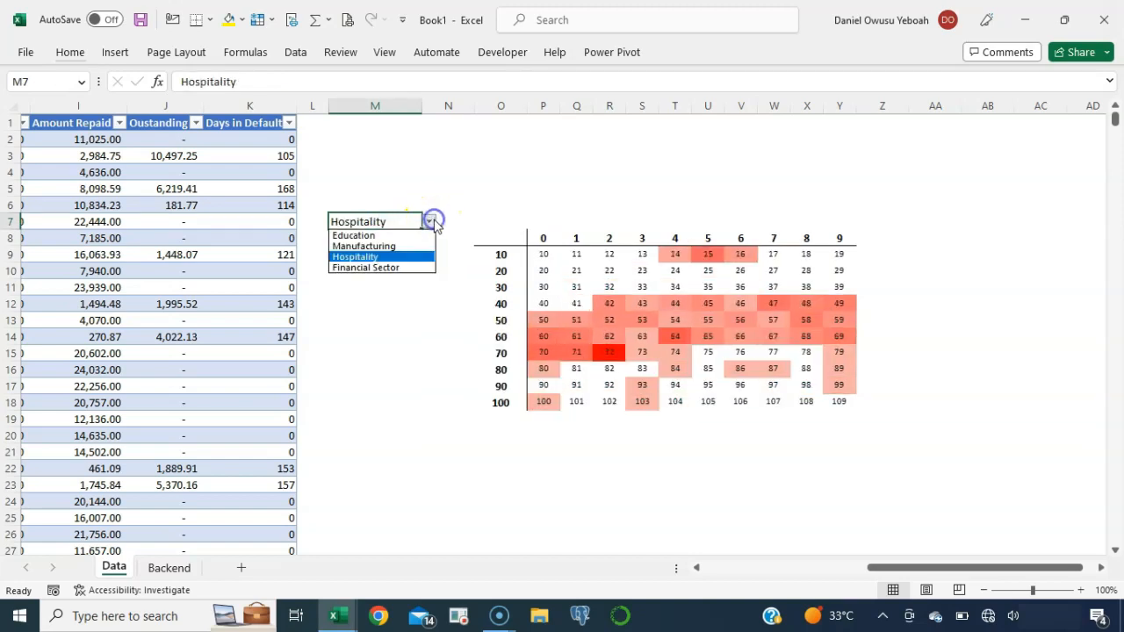
click(394, 267)
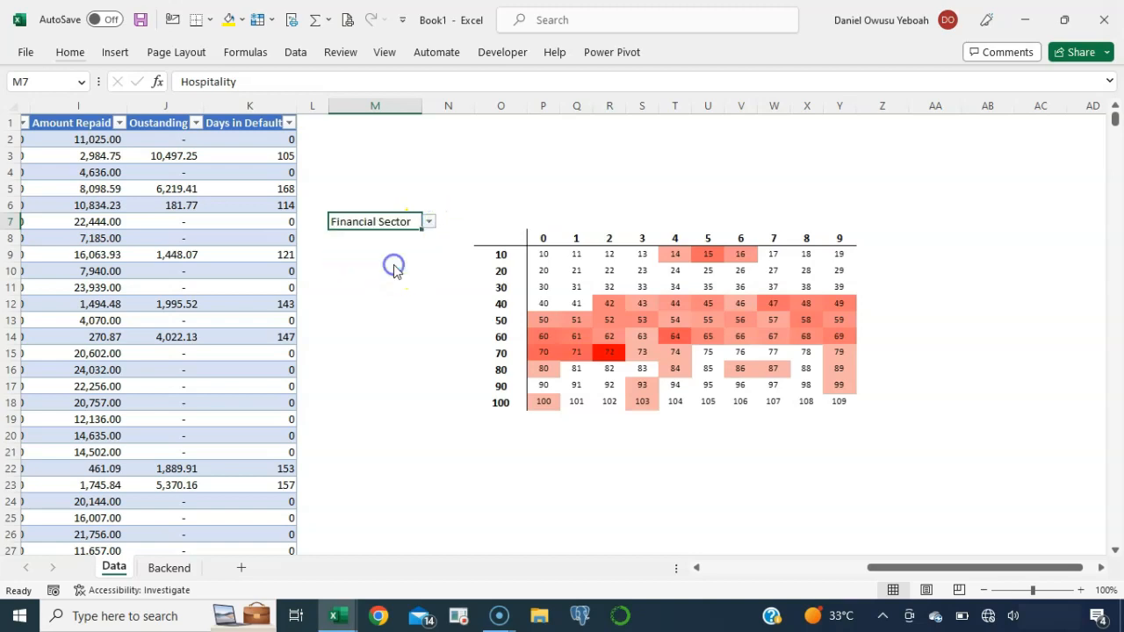
click(429, 222)
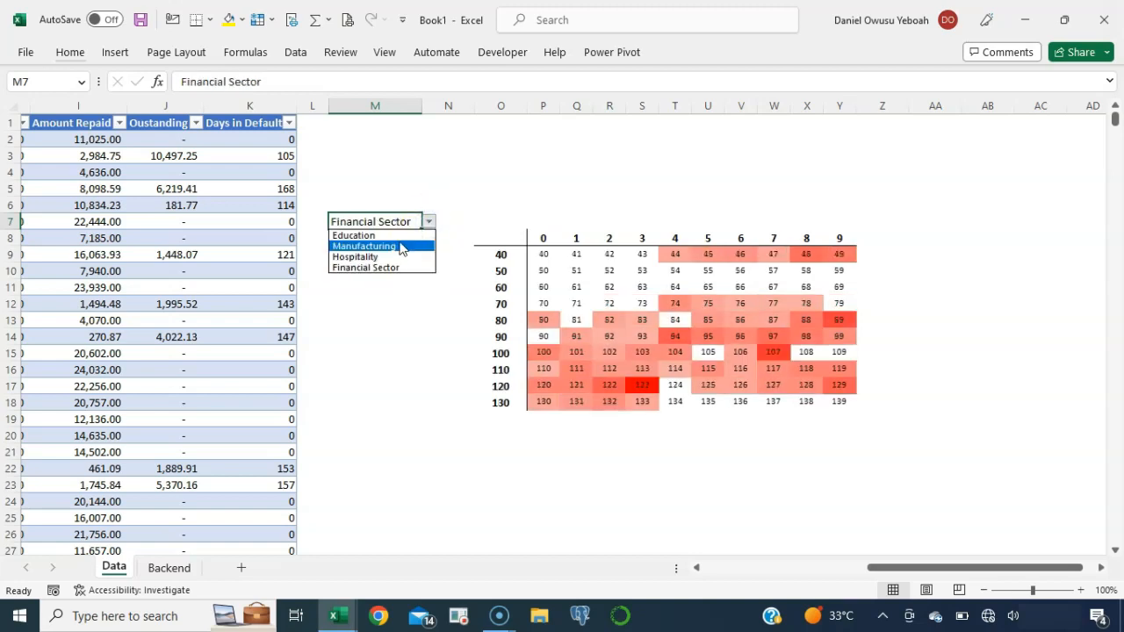
click(400, 246)
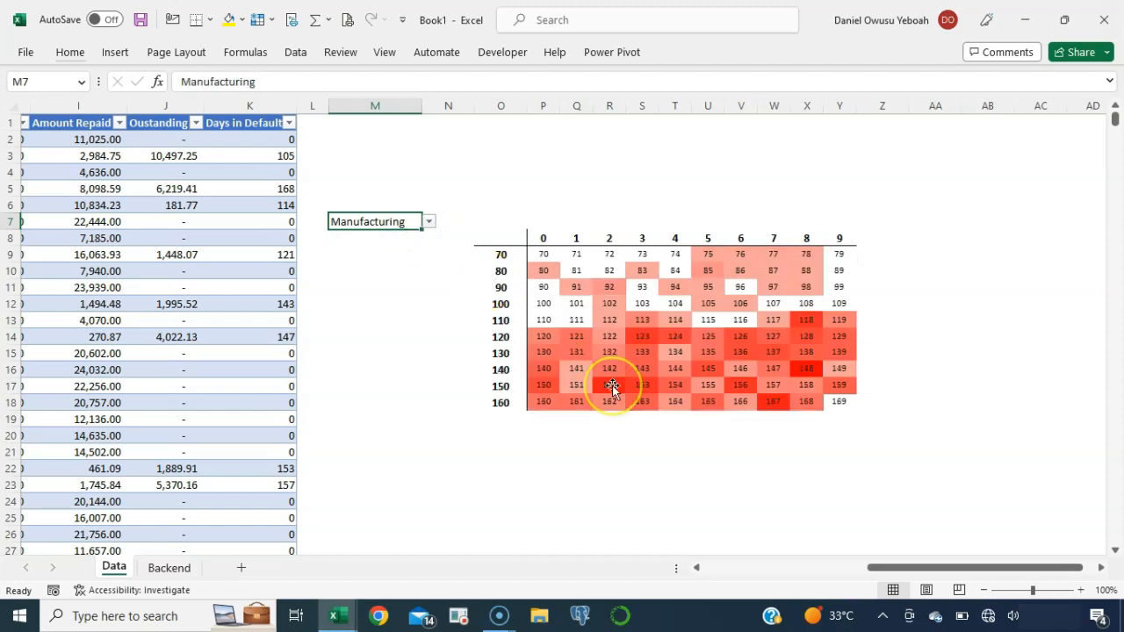
Enter the title "Aging Analysis of Loans in Default" in O5 above the heat map
click(612, 386)
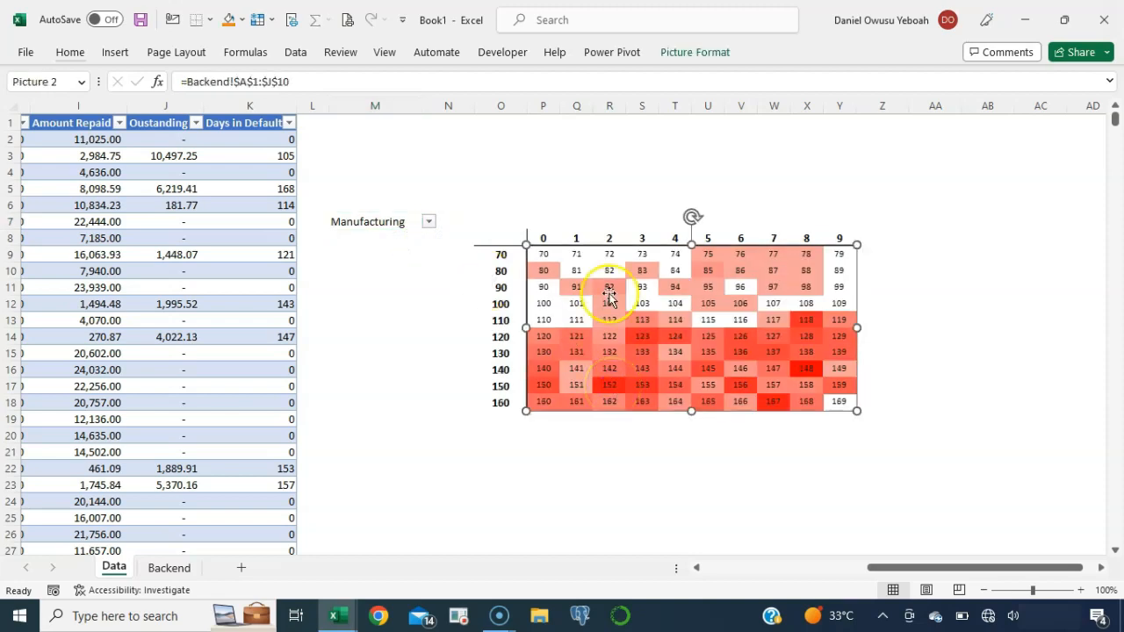
click(505, 220)
click(502, 195)
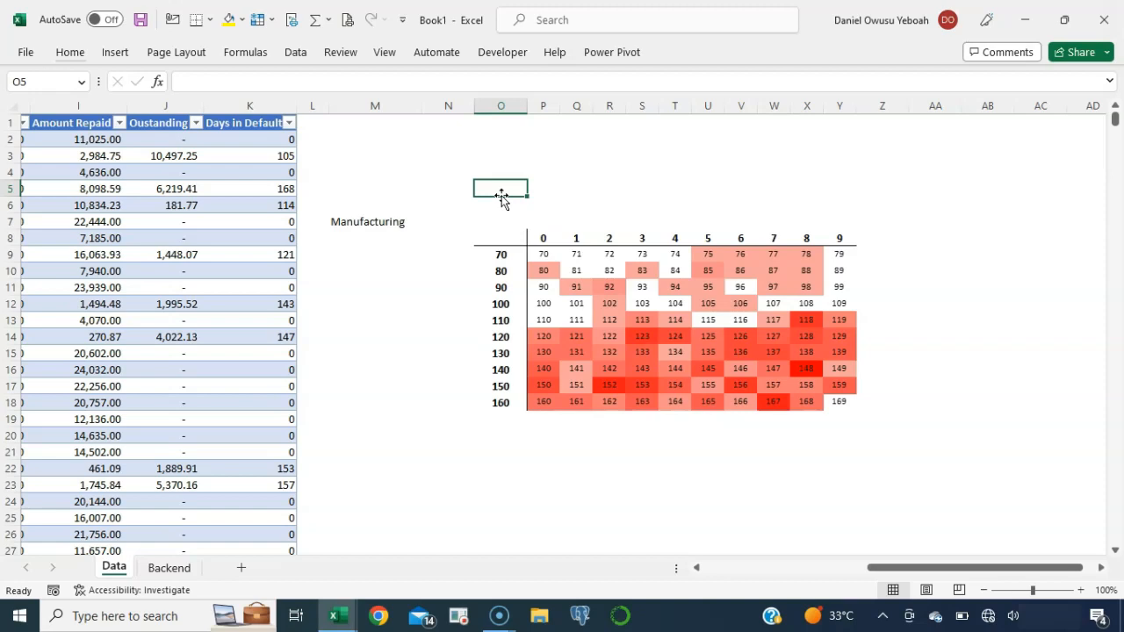
text(A)
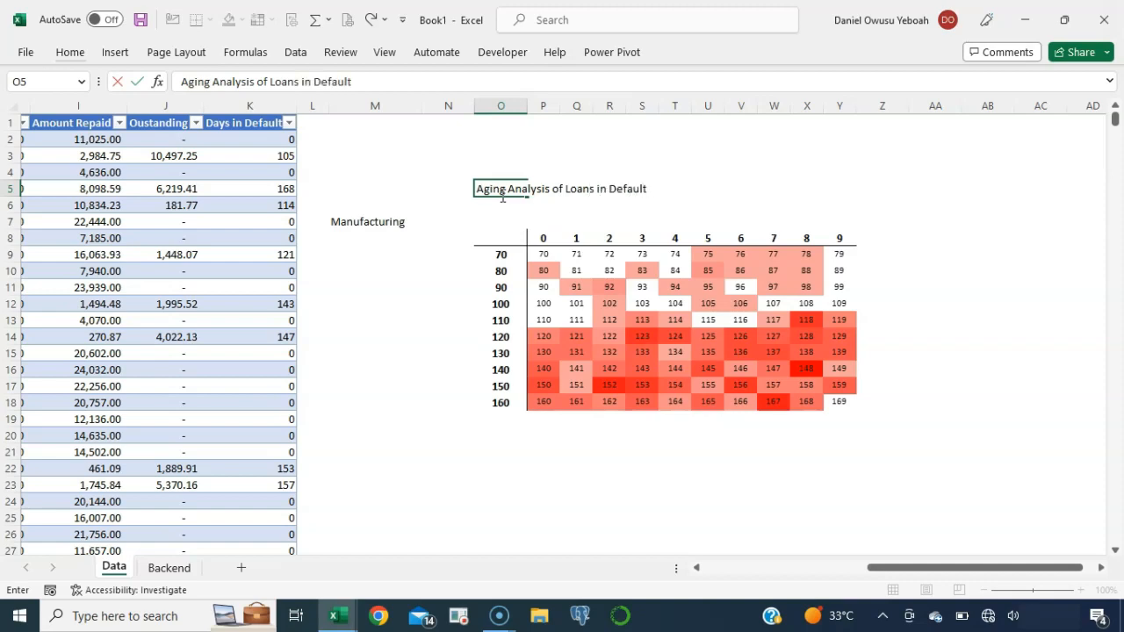
Center the title across the selection O5:Y5 without merging and add a bottom border under it
click(502, 197)
key(shift+Right)
key(shift+Right)
key(shift+Right)
key(shift+Right)
key(shift+Right)
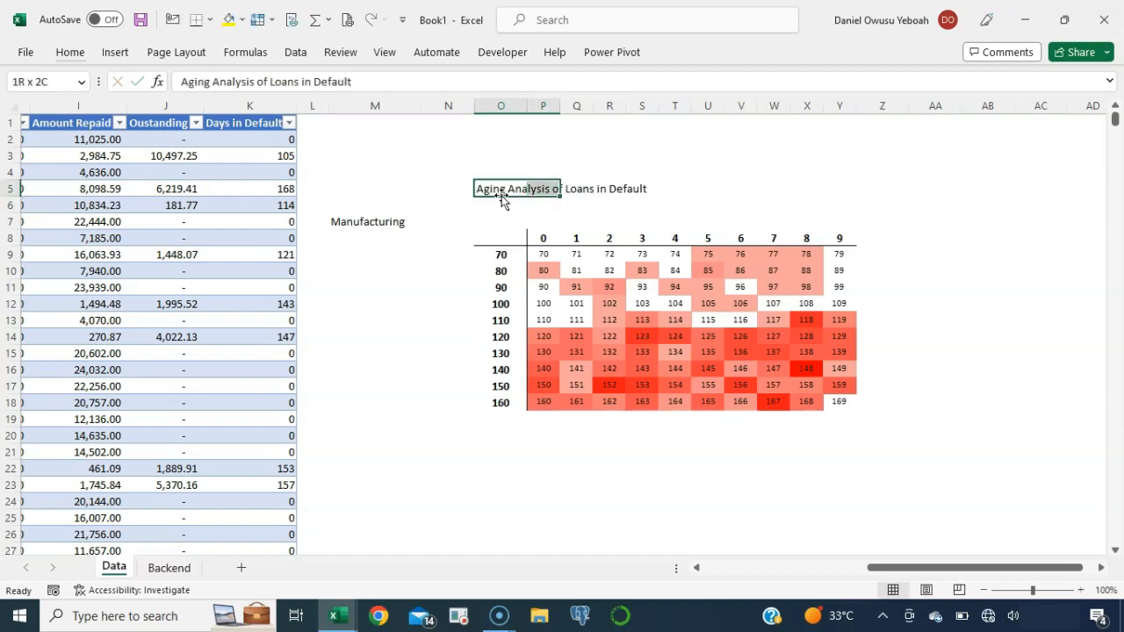
key(shift+Right)
key(shift+Right)
key(shift+Right)
key(shift+Right)
key(shift+Right)
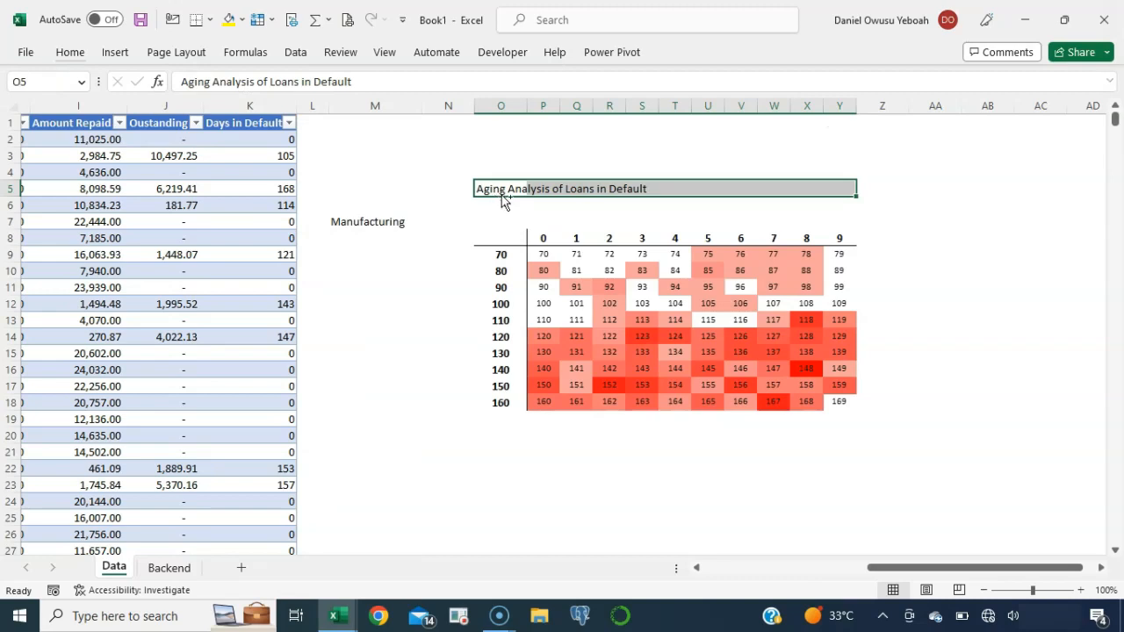
key(ctrl+1)
click(244, 60)
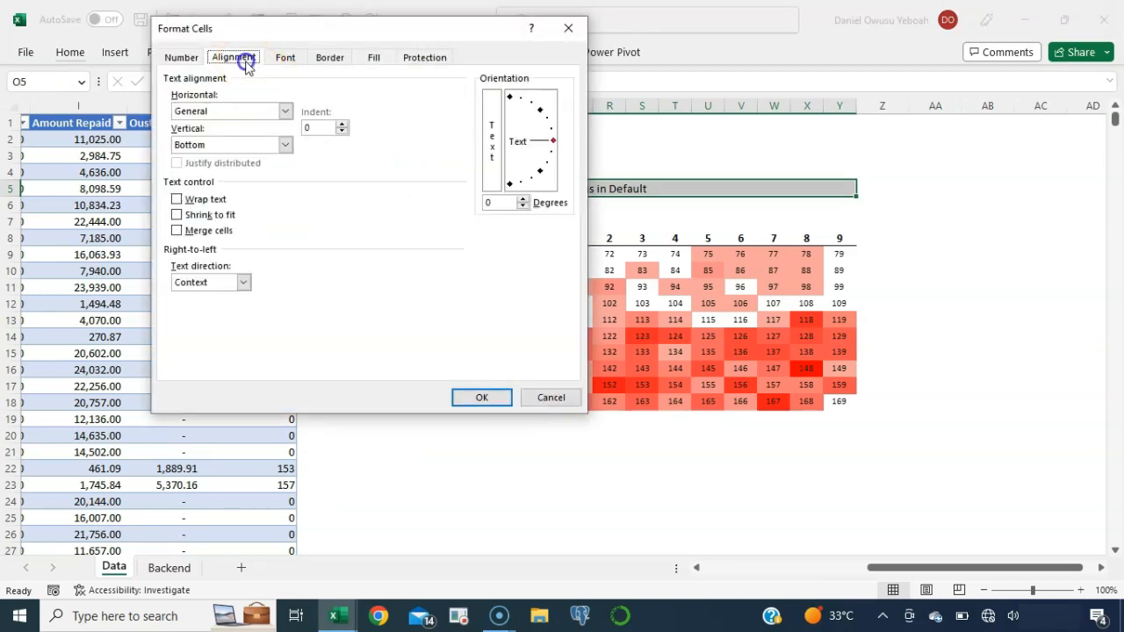
click(286, 111)
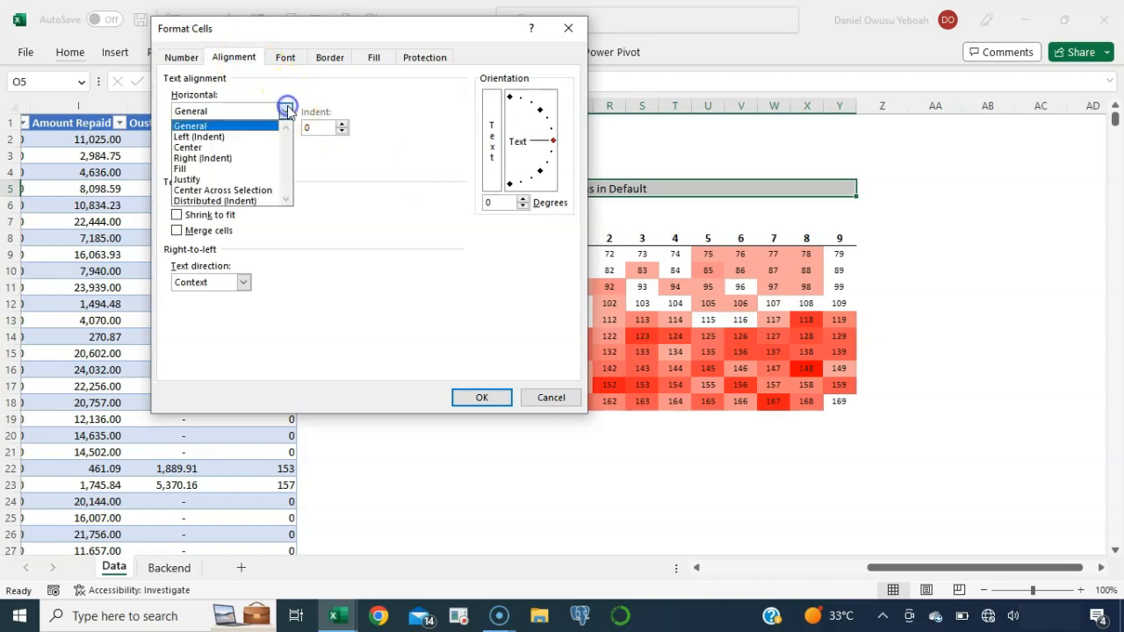
click(259, 190)
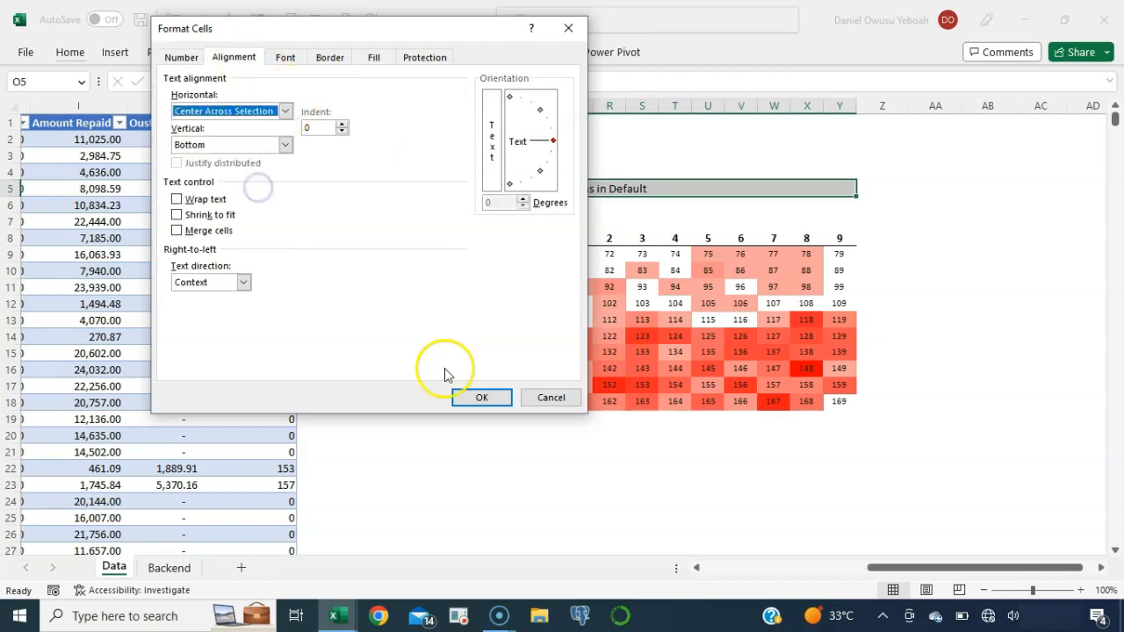
click(485, 399)
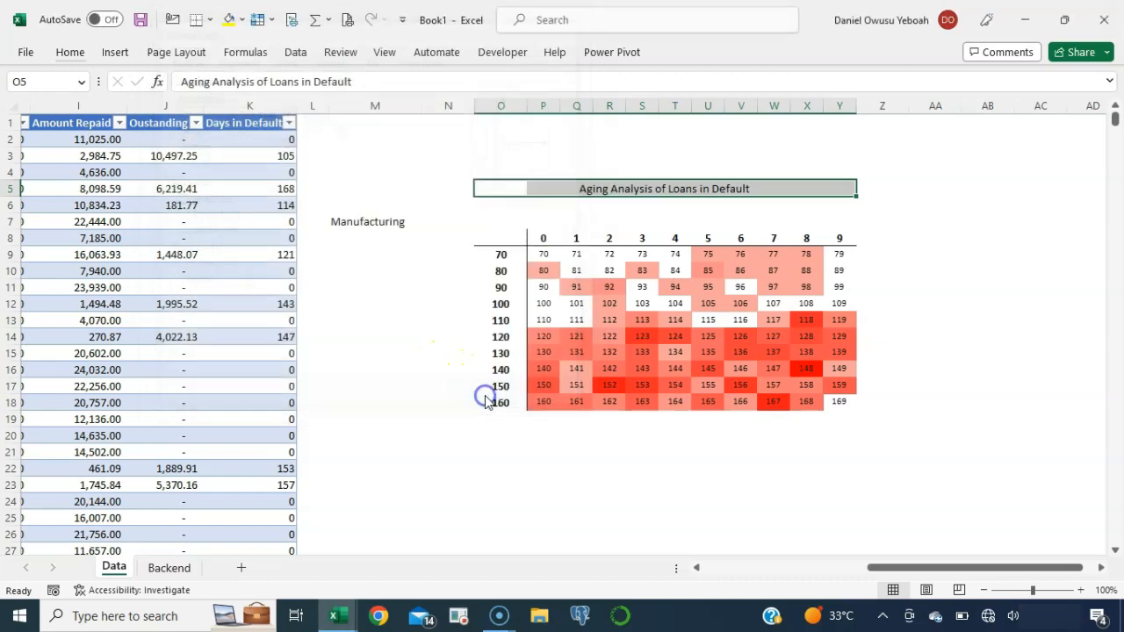
click(419, 400)
scroll(578, 277, down, 1)
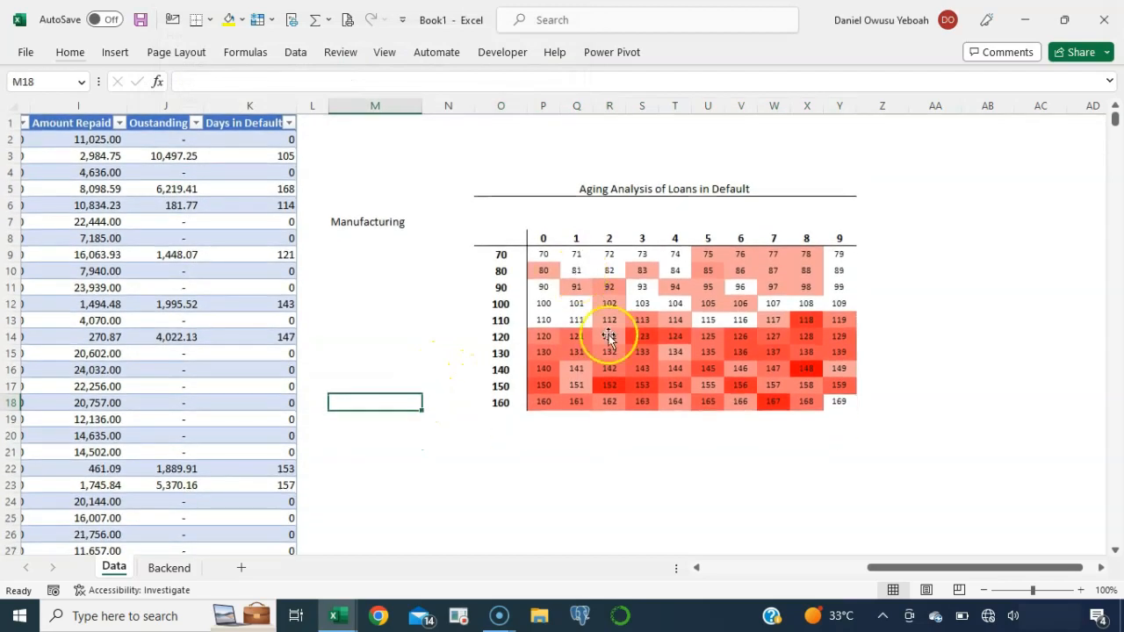
Fill the industry selector cell M7 with light gray
click(375, 220)
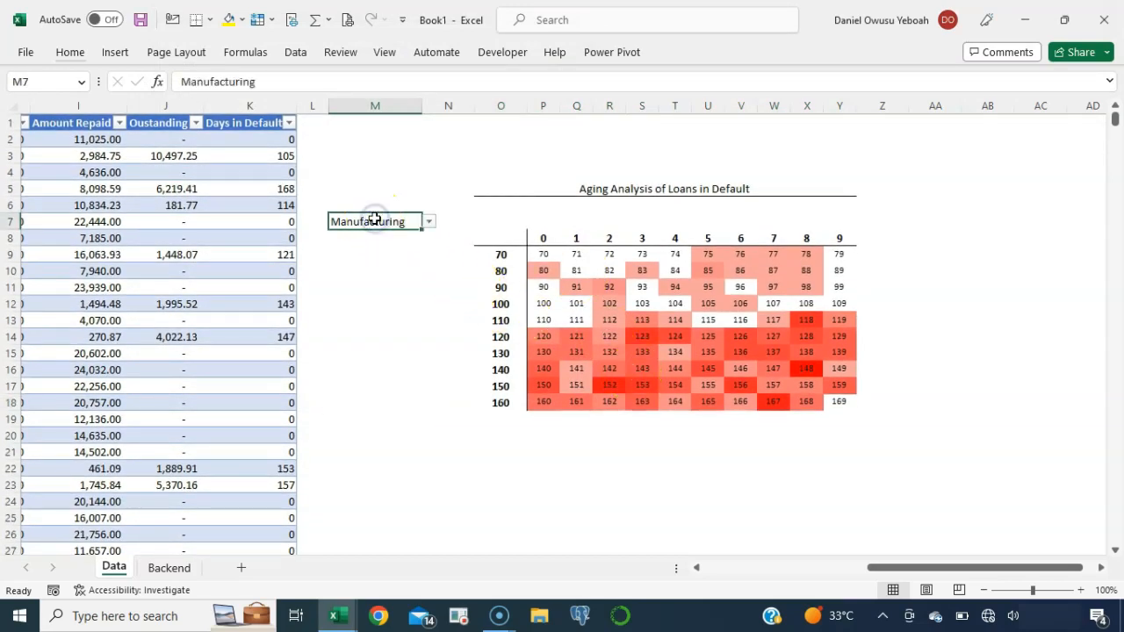
key(alt+h)
key(h)
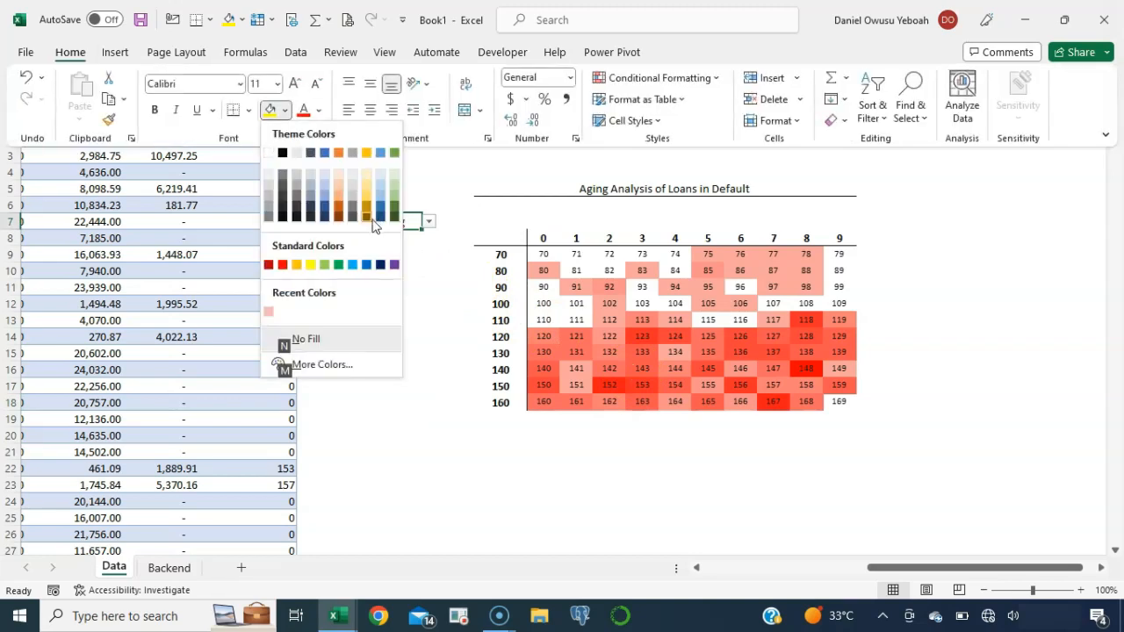
click(267, 179)
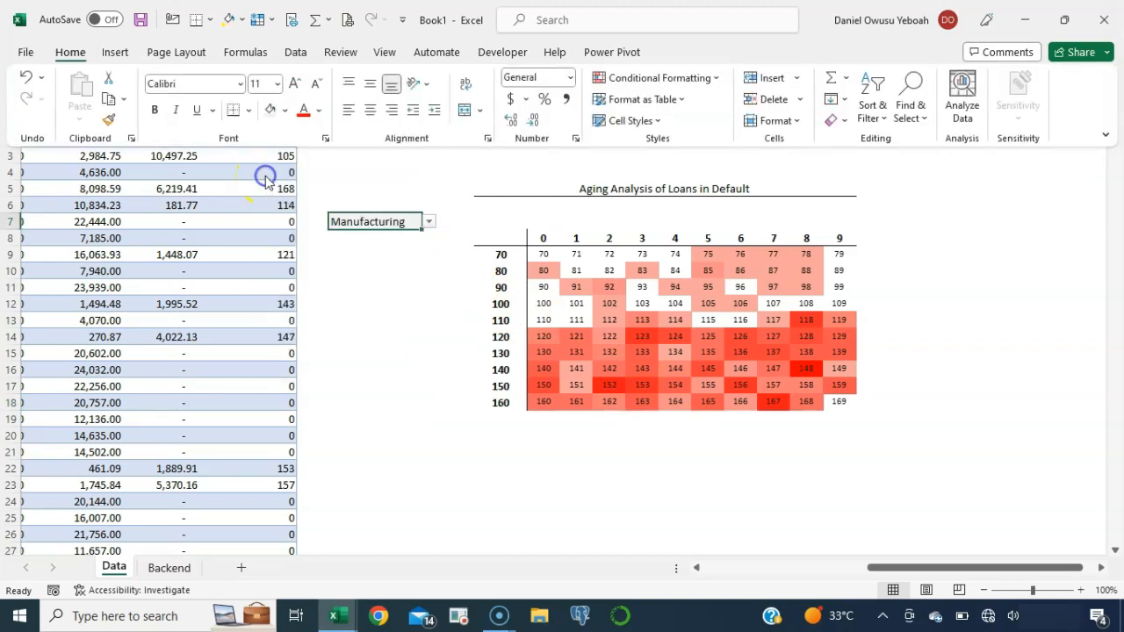
Set the industry in M7 to Hospitality and review the heat map beside the loan data
click(425, 226)
click(429, 223)
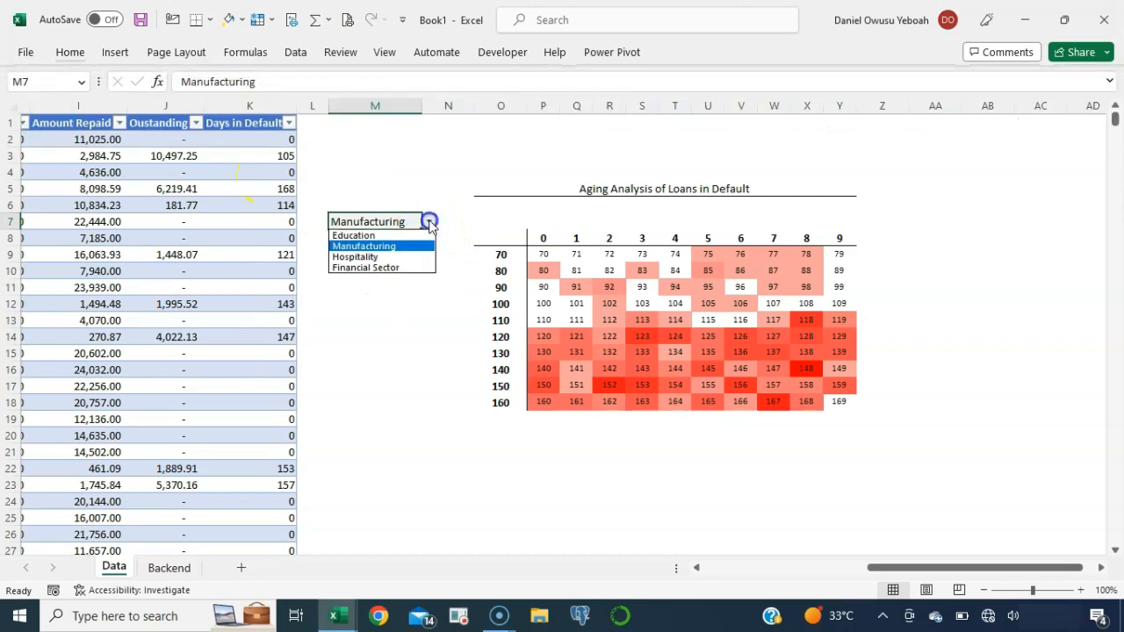
click(392, 256)
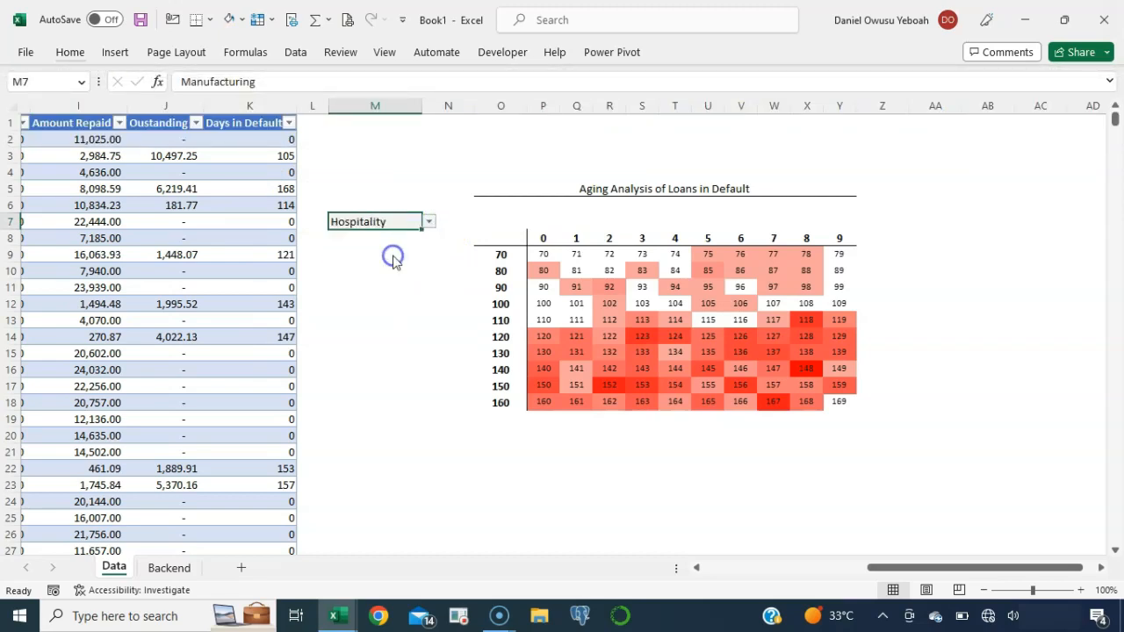
click(401, 355)
click(498, 350)
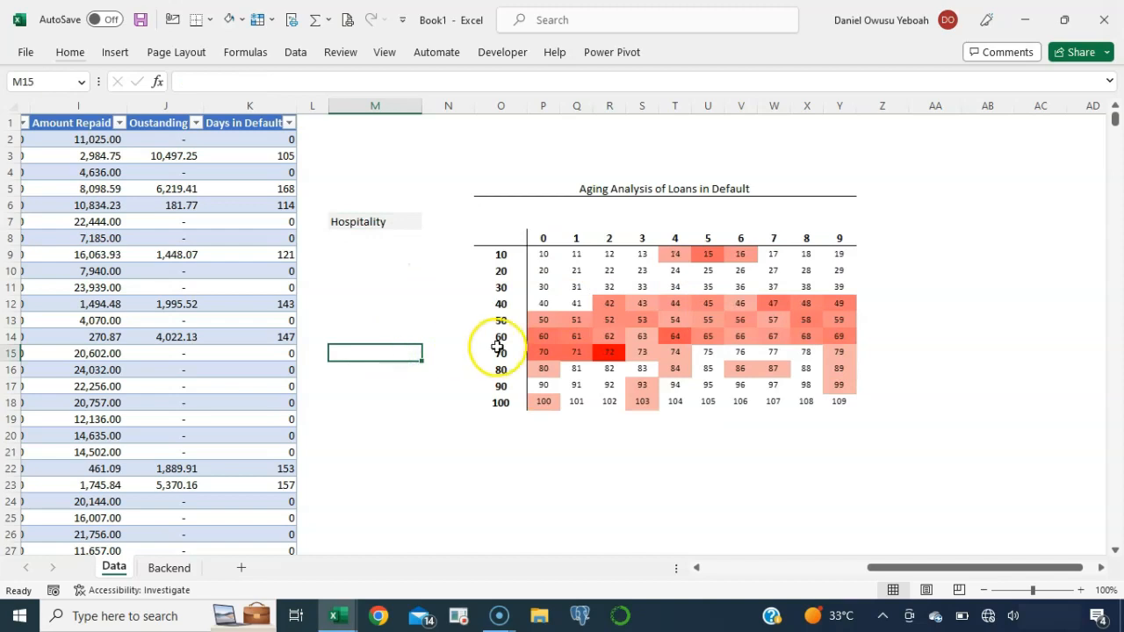
click(545, 347)
click(502, 338)
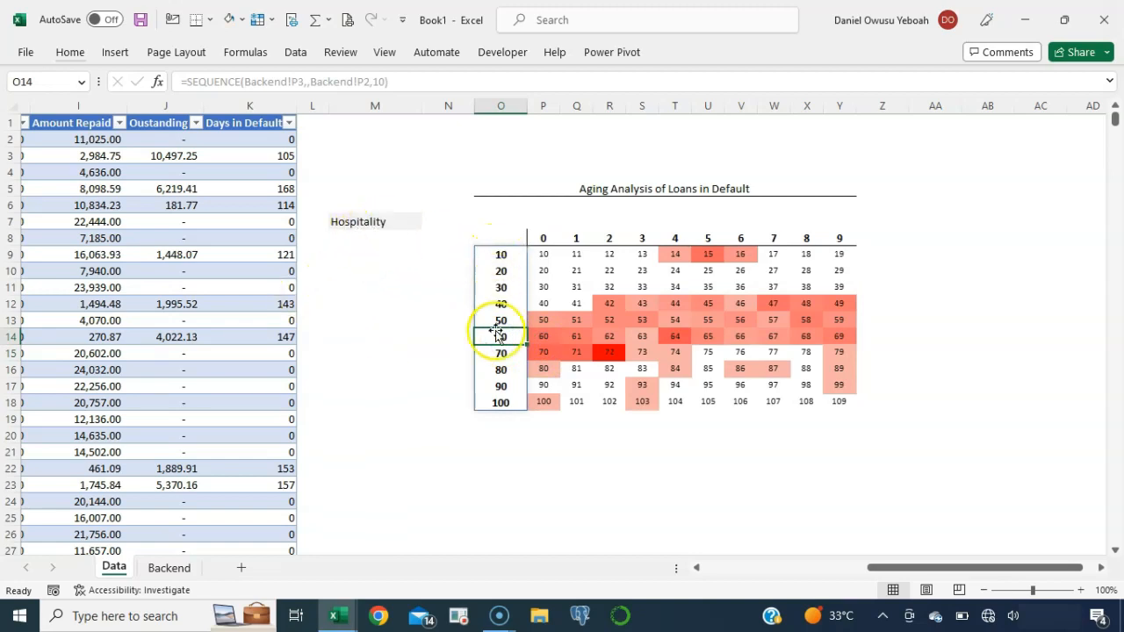
scroll(496, 422, left, 4)
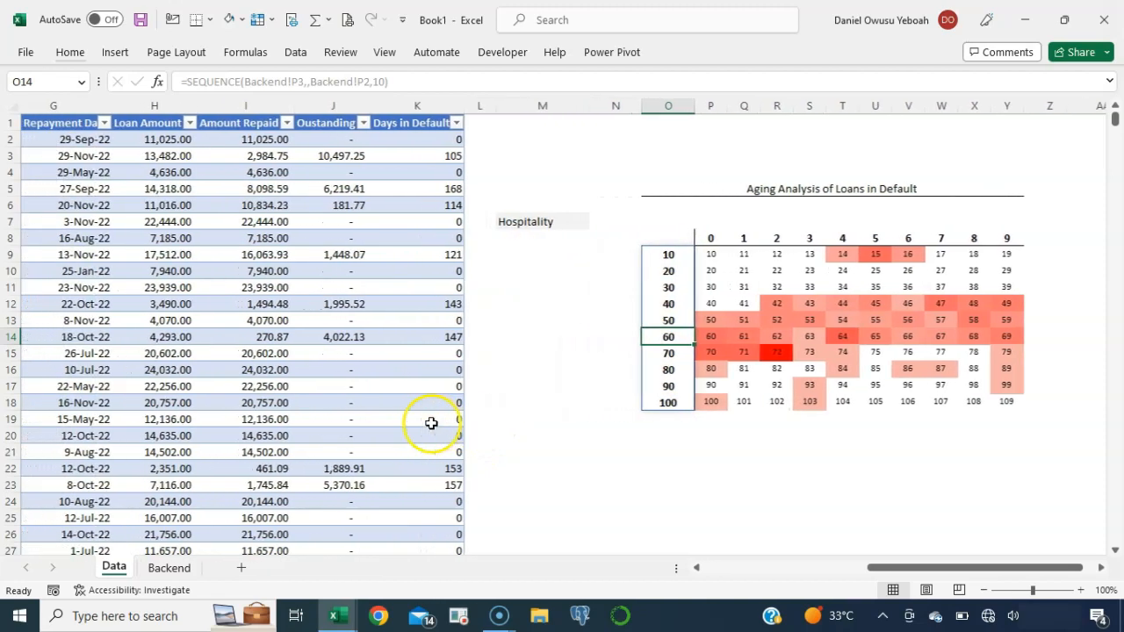
Set the outstanding amount of the Hospitality loan in J11 to 100
scroll(327, 419, left, 1)
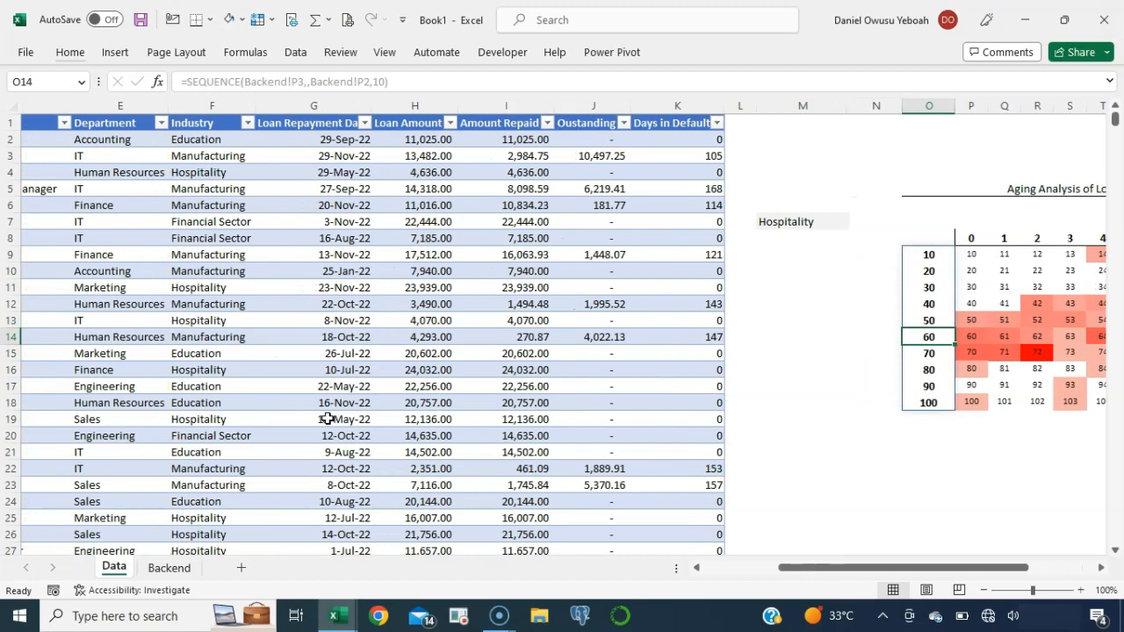
click(189, 288)
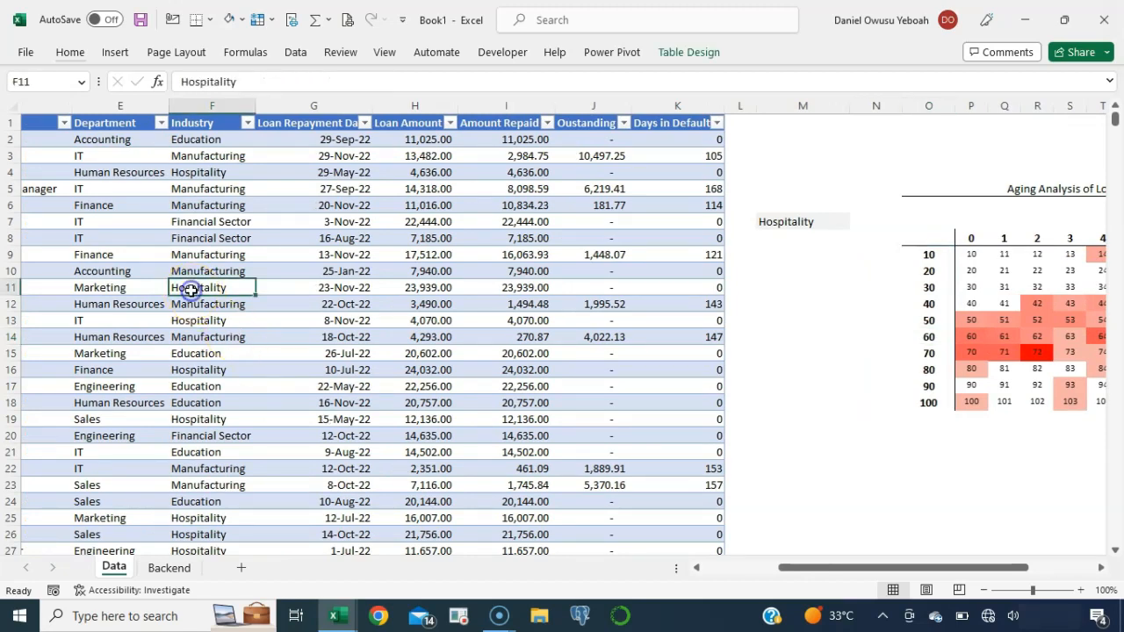
click(585, 291)
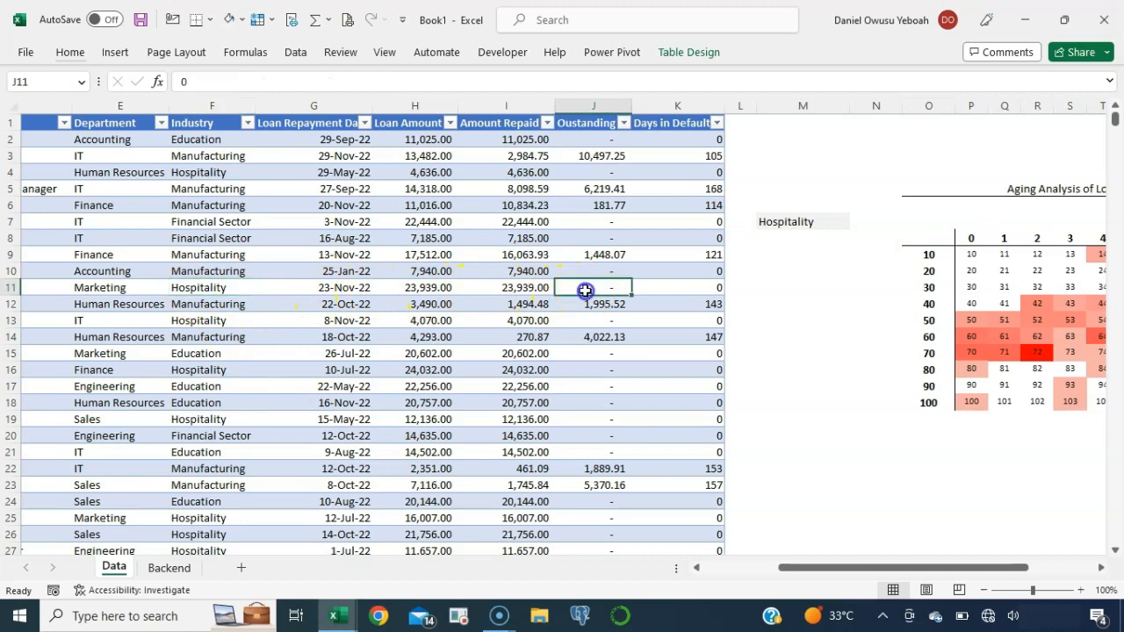
text(1)
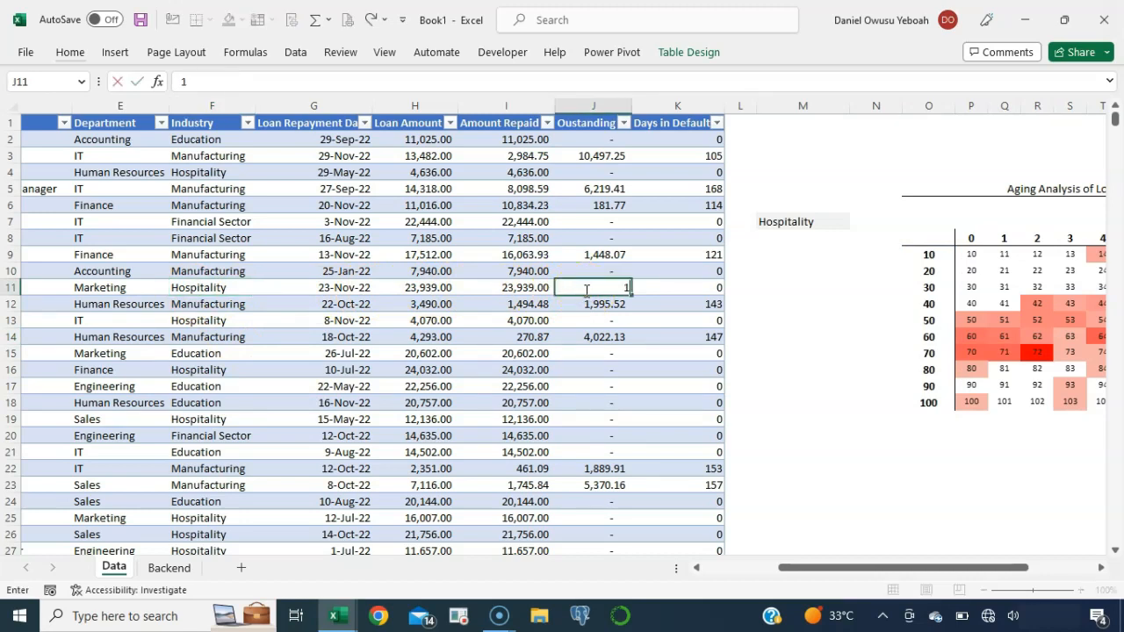
text(00)
key(Tab)
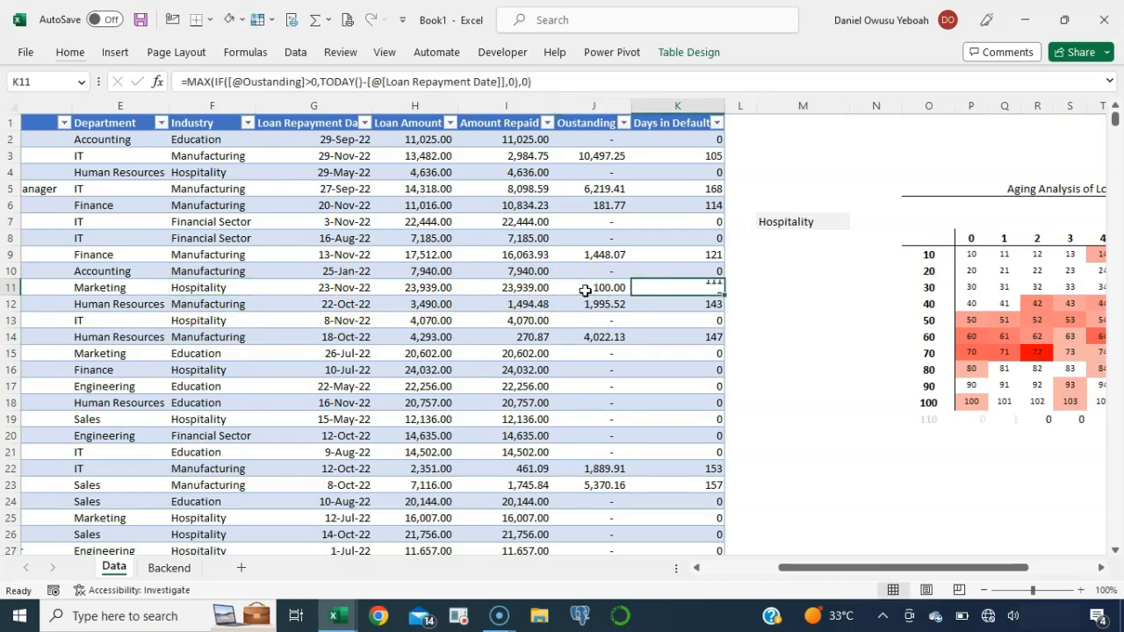
Examine the heat map's last row, its COUNTIFS formula and the number overlay picture's coverage
scroll(728, 354, right, 2)
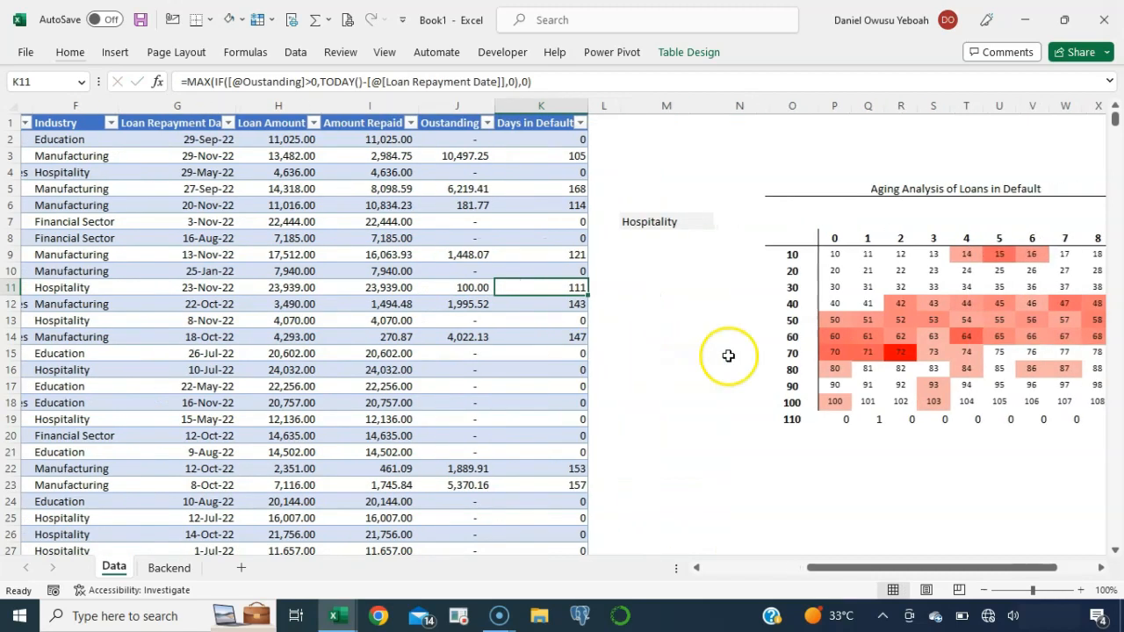
scroll(550, 431, right, 3)
scroll(551, 430, down, 1)
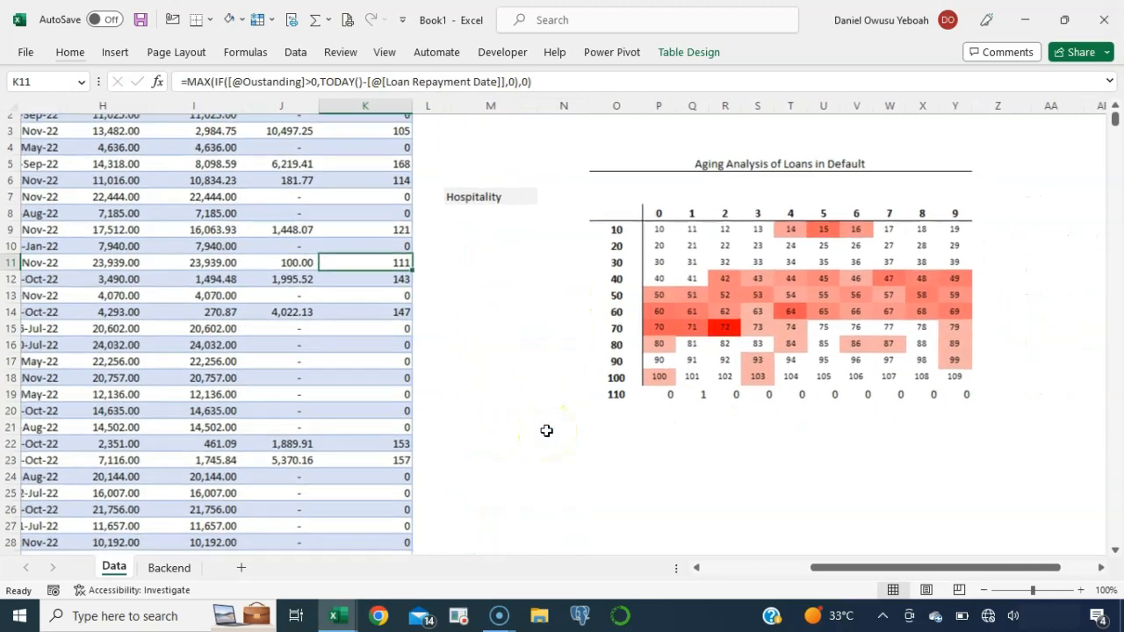
click(589, 386)
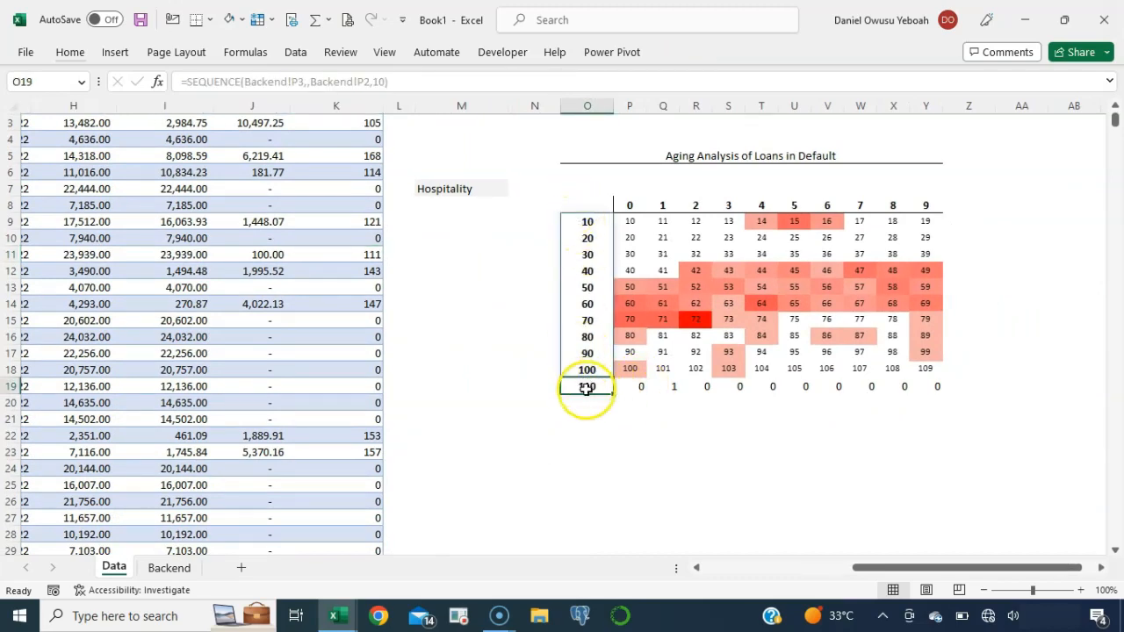
click(662, 388)
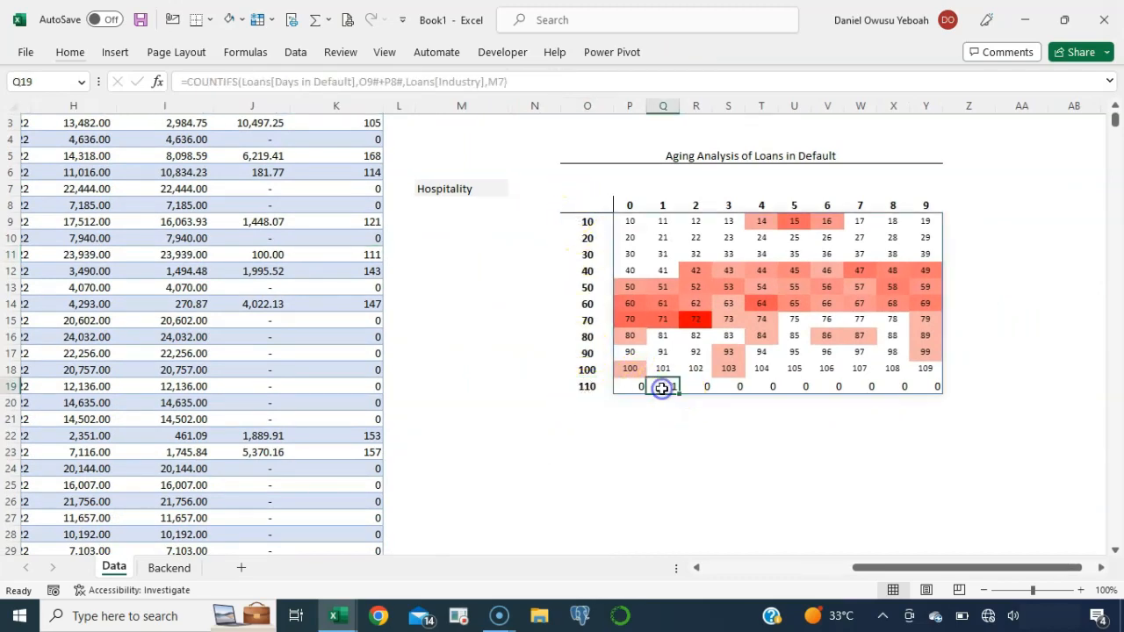
click(695, 352)
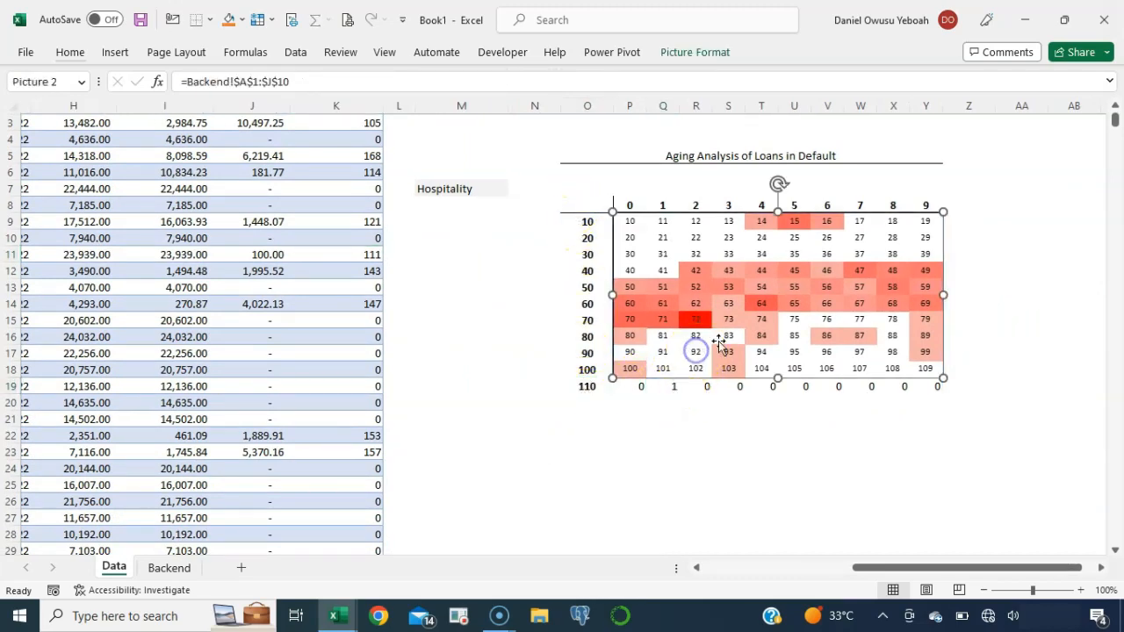
click(650, 389)
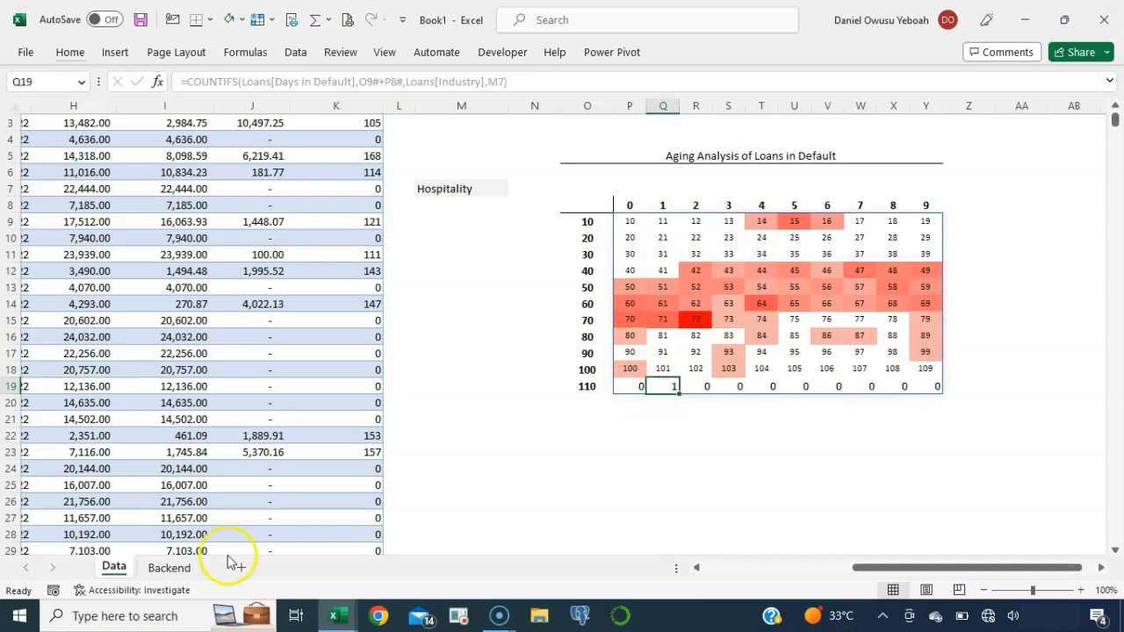
Compare the number grid on the Backend sheet with the range the overlay picture on the Data sheet is linked to
click(170, 569)
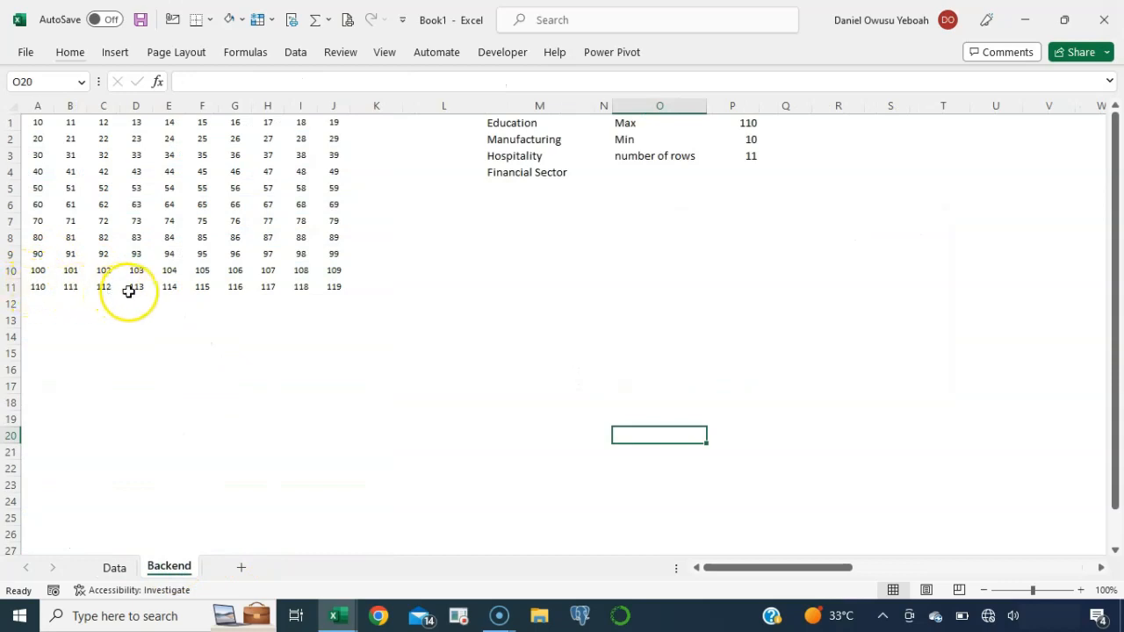
click(283, 287)
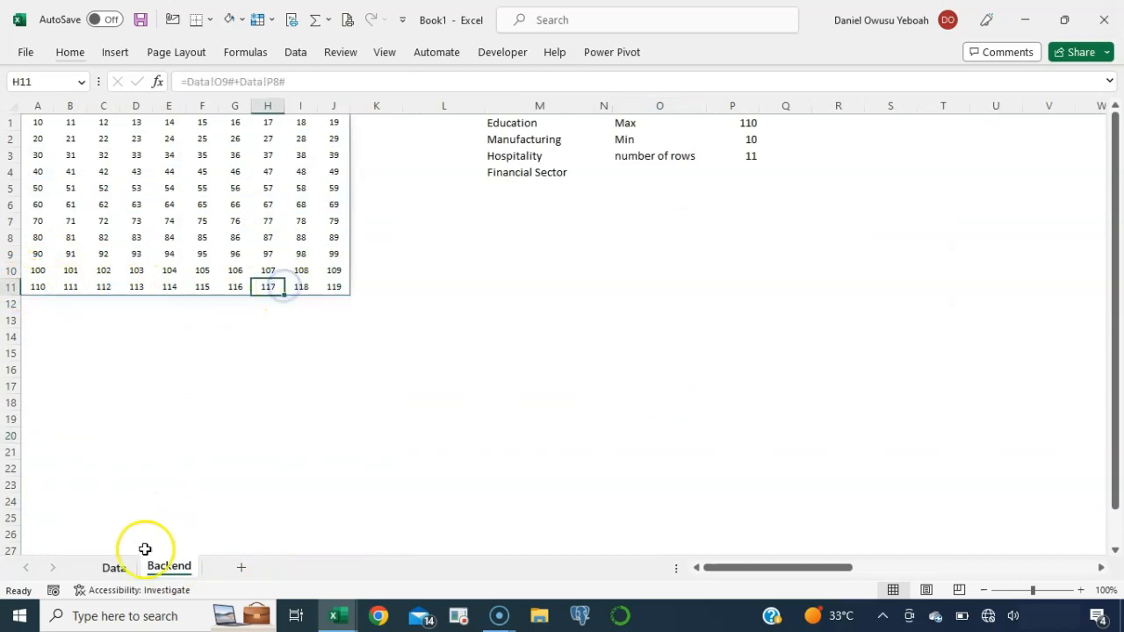
click(117, 569)
click(684, 318)
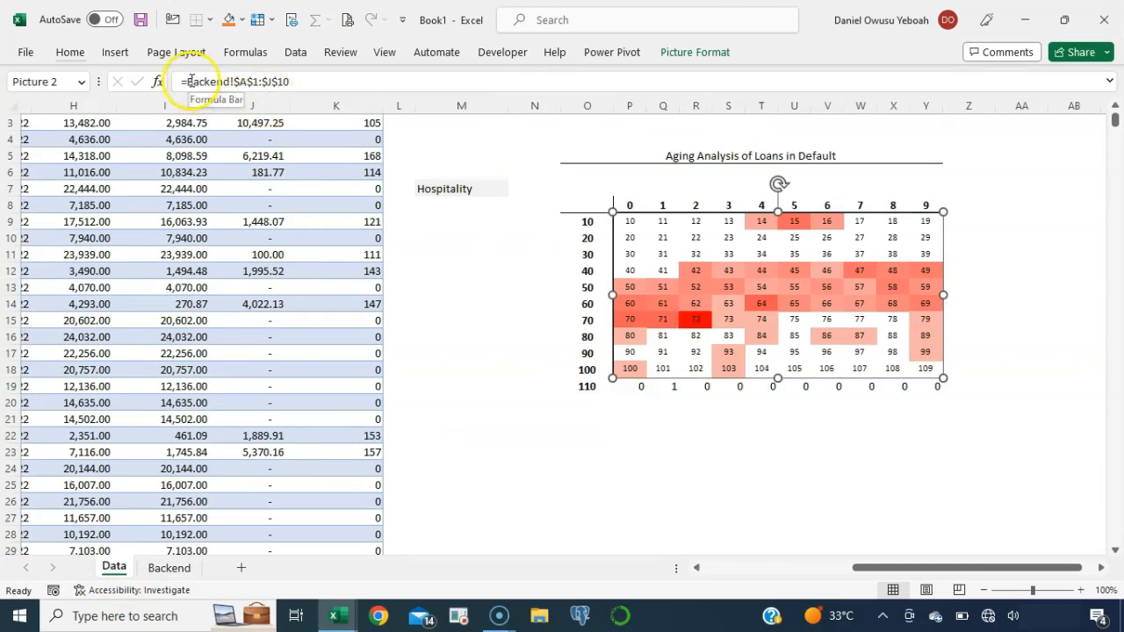
drag(189, 80, 304, 86)
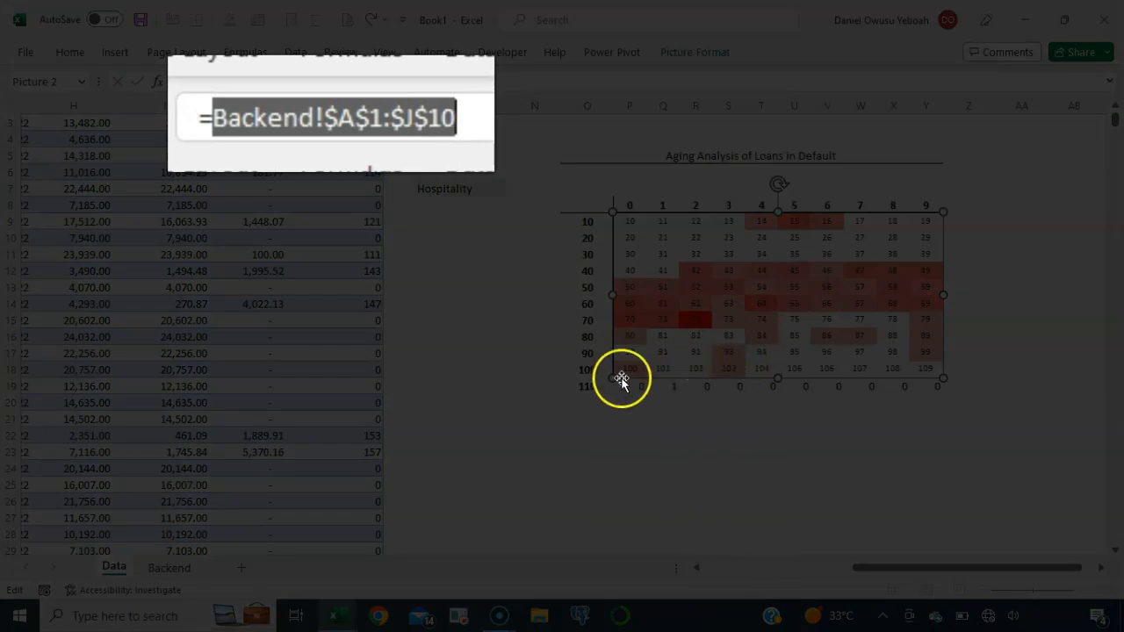
click(631, 418)
key(Escape)
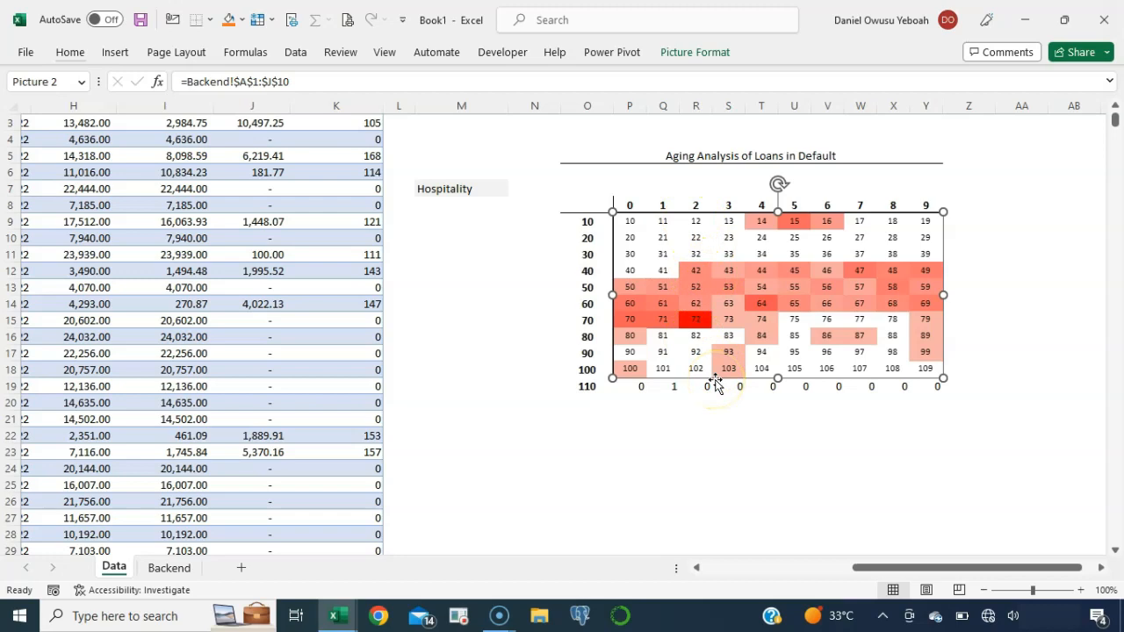
Copy the overlay picture's link formula =Backend!$A$1:$J$10 into cell M6 of the Backend sheet
drag(294, 82, 150, 83)
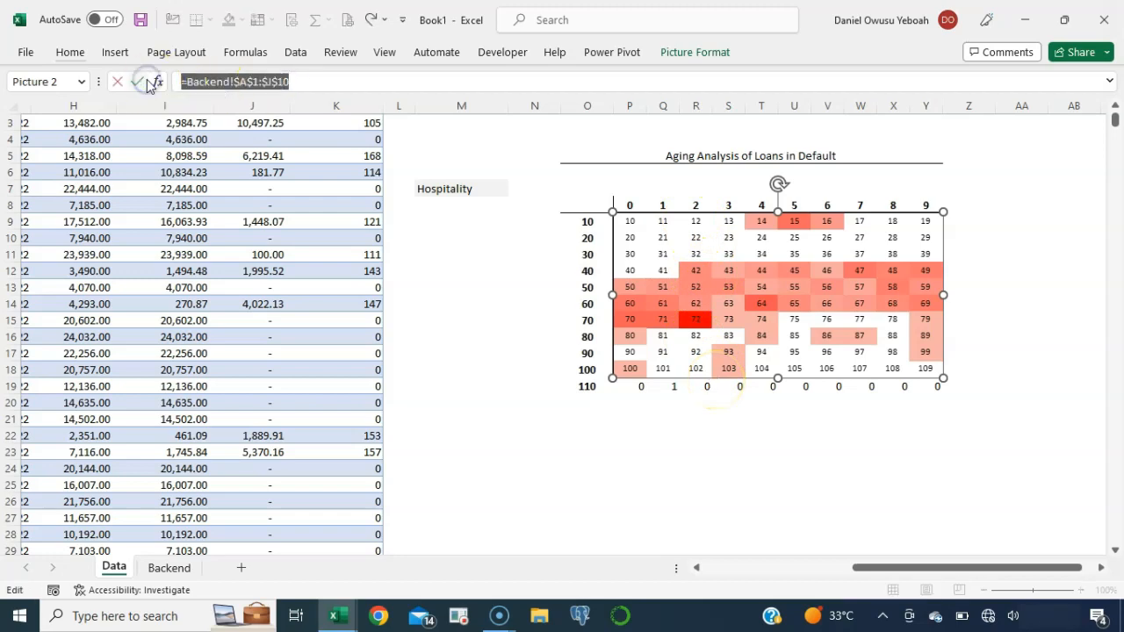
key(ctrl+c)
key(Escape)
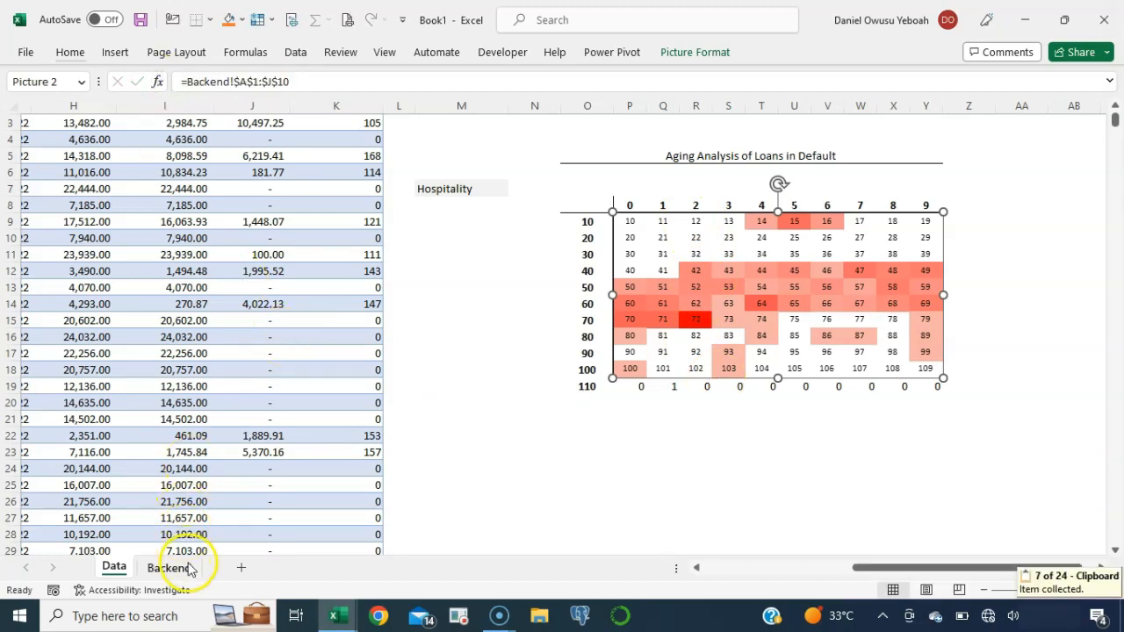
click(187, 566)
click(528, 205)
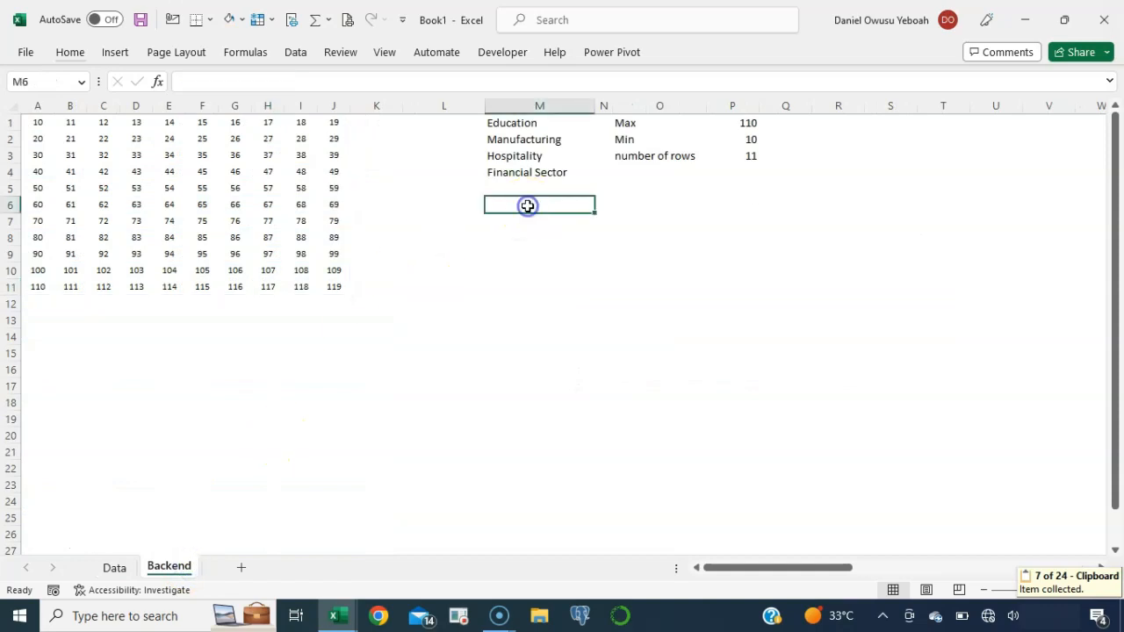
key(ctrl+v)
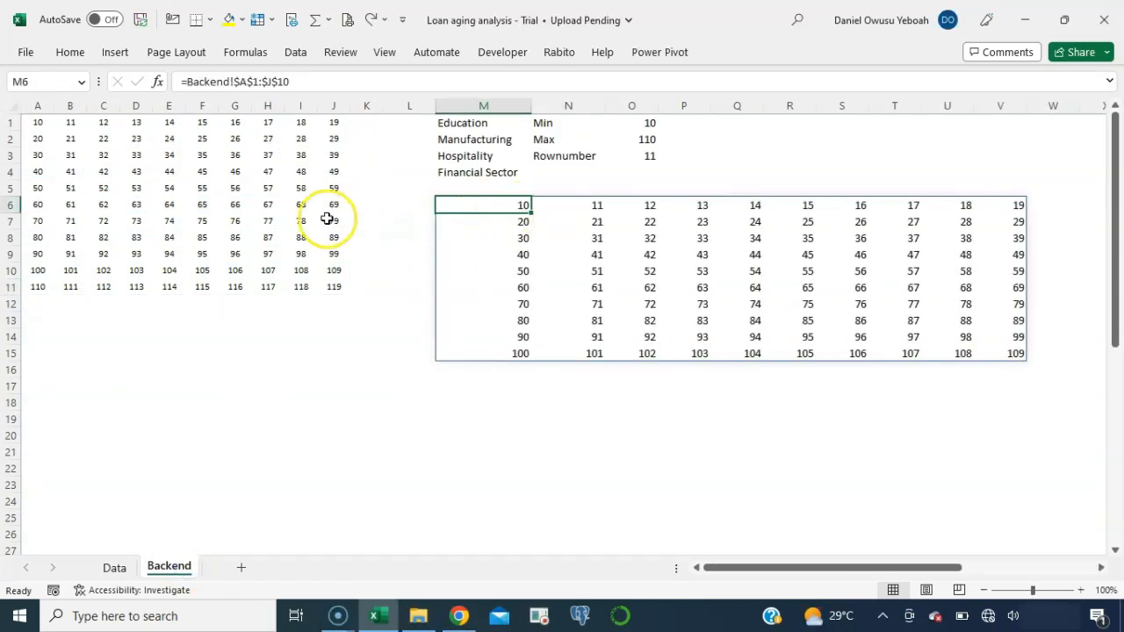
Wrap the reference in M6 in INDIRECT, turning it into the quoted text "Backend!$A$1:$J$" without the fixed row number
double_click(487, 205)
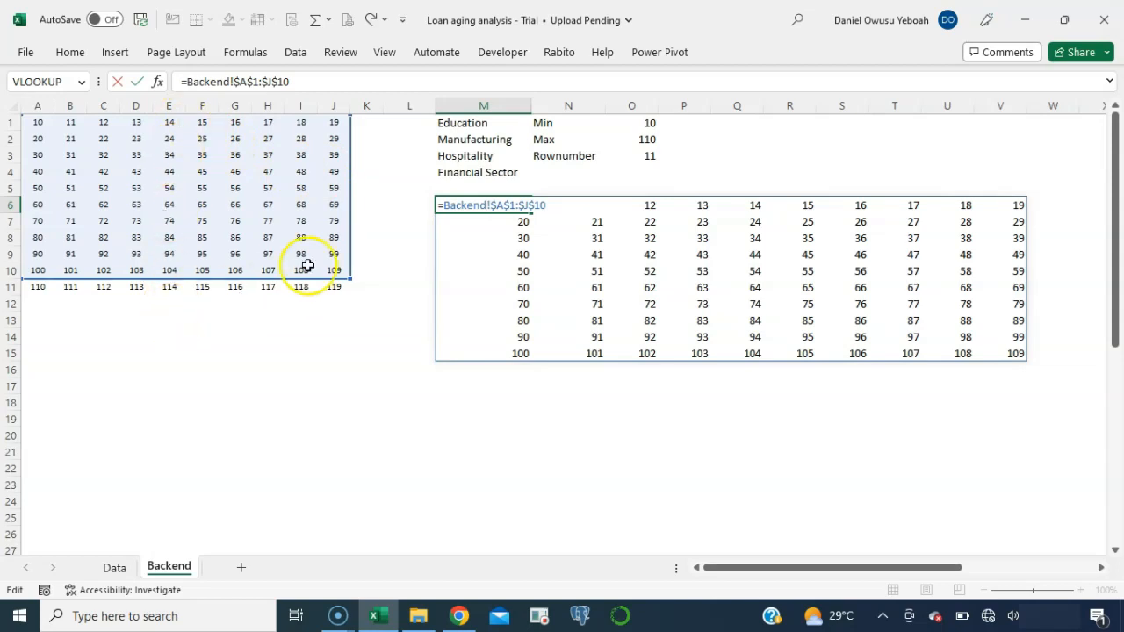
click(444, 208)
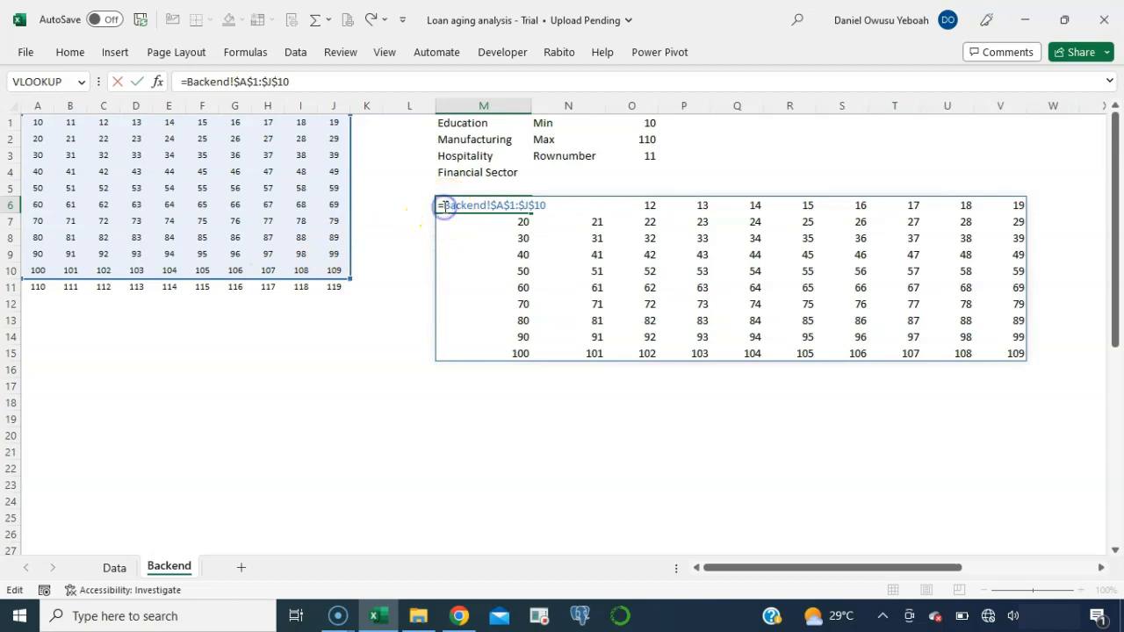
text(indi)
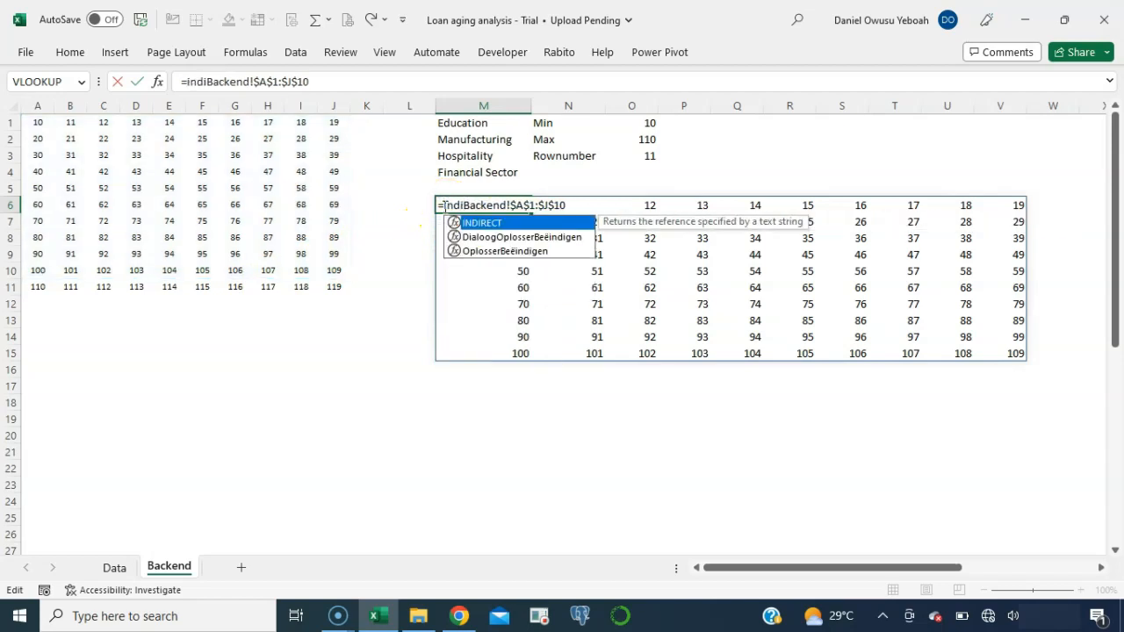
key(Tab)
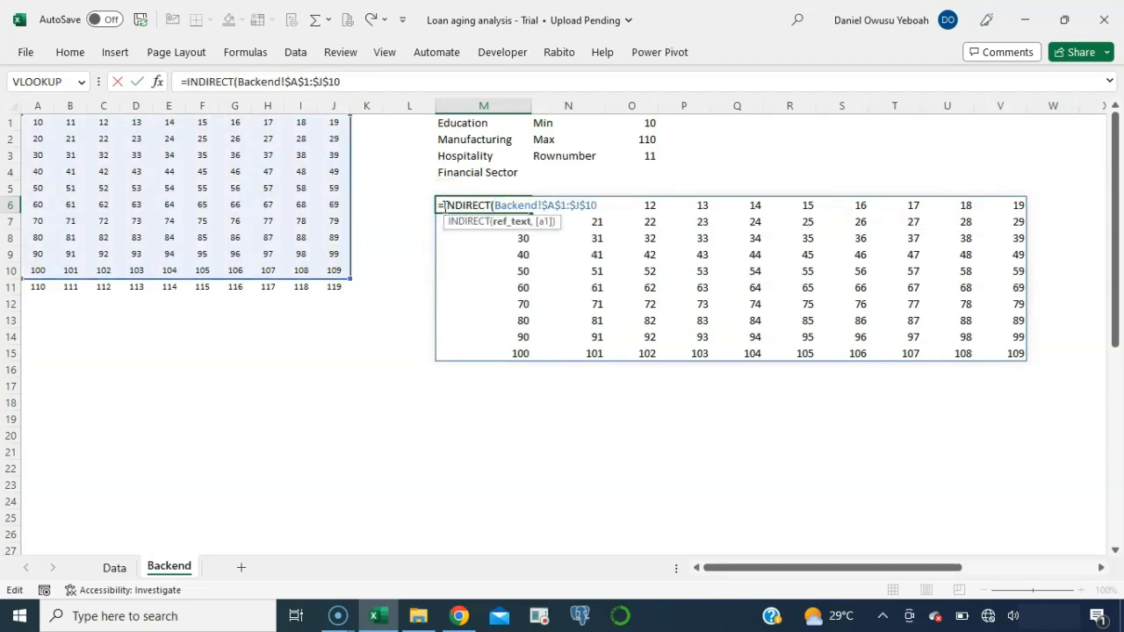
text(")
click(592, 206)
text(")
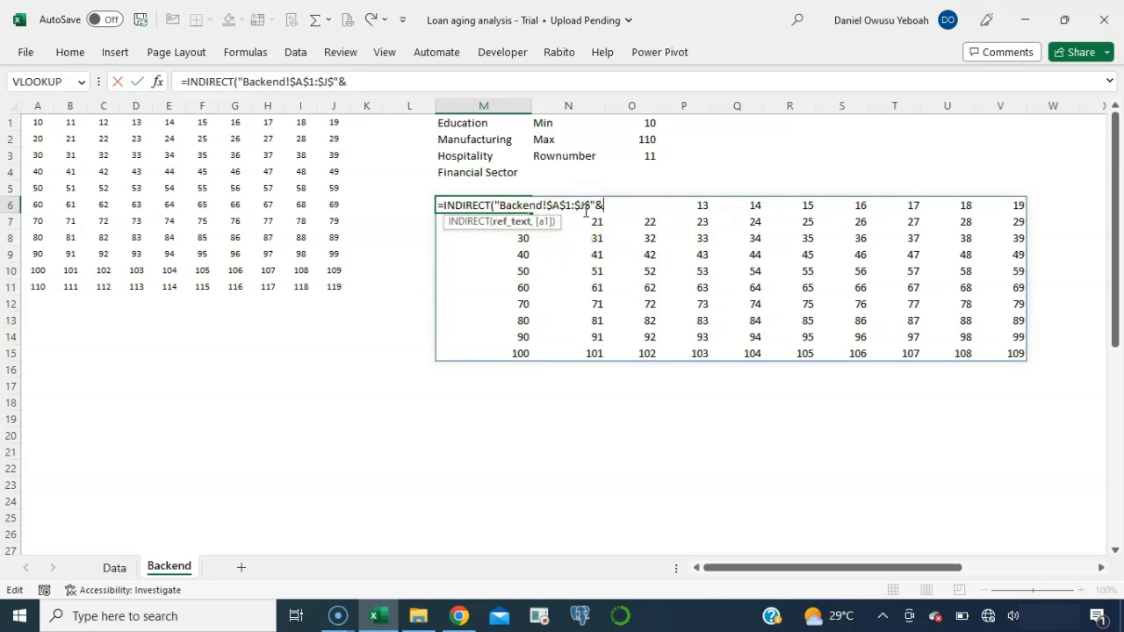
Join the absolute row-number reference $O$3 to the text and complete M6 as =INDIRECT("Backend!$A$1:$J$"&$O$3)
text(&)
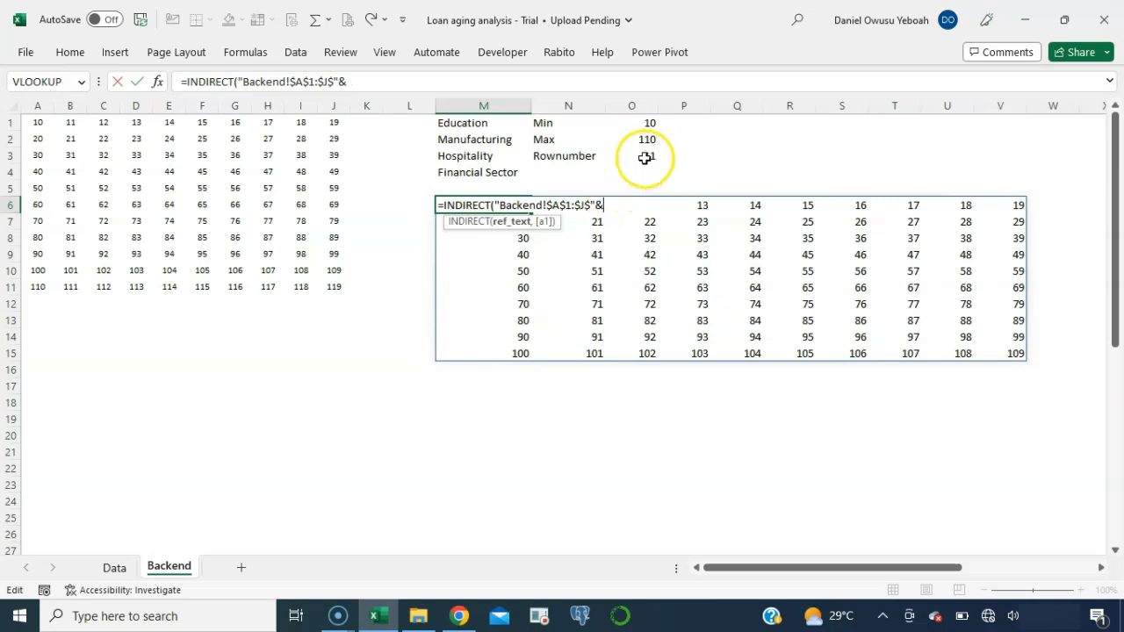
click(645, 158)
click(612, 205)
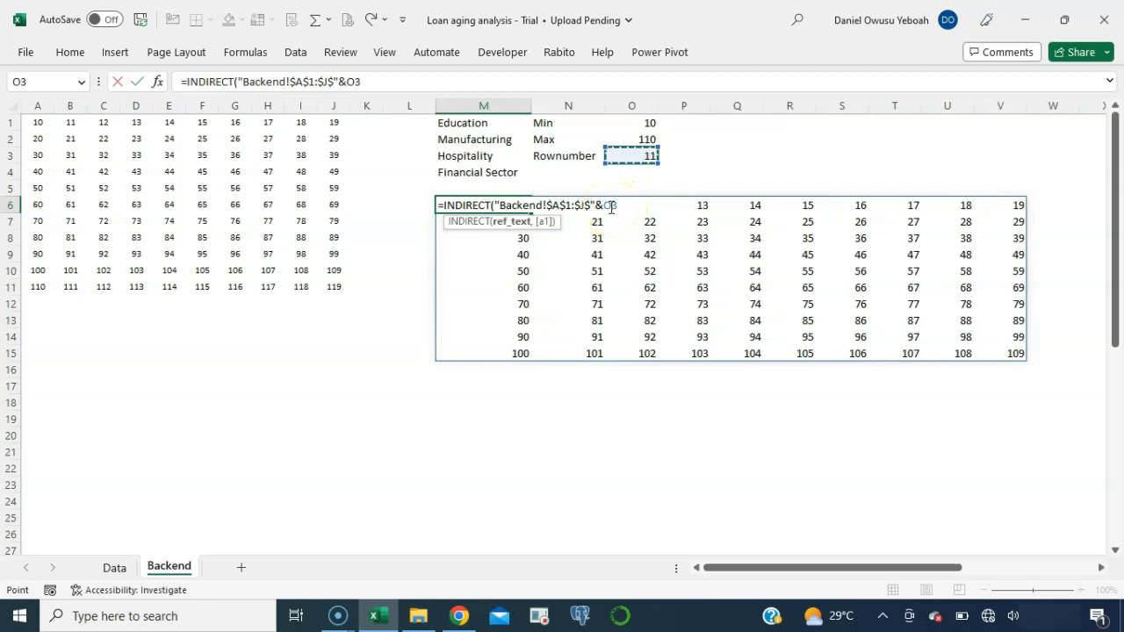
key(F4)
click(630, 211)
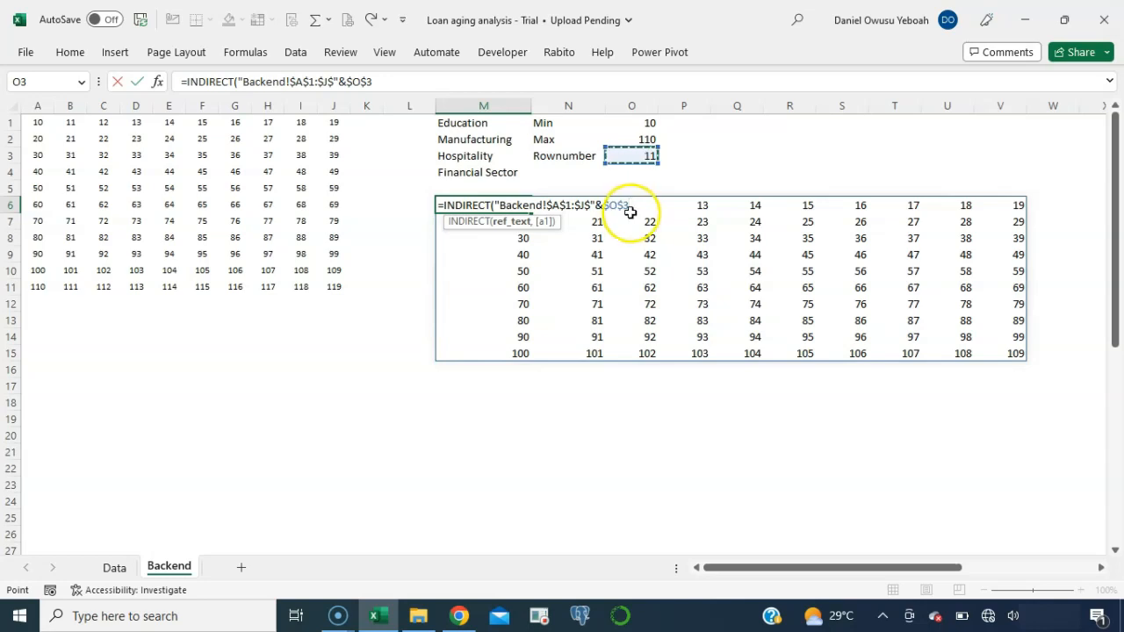
text())
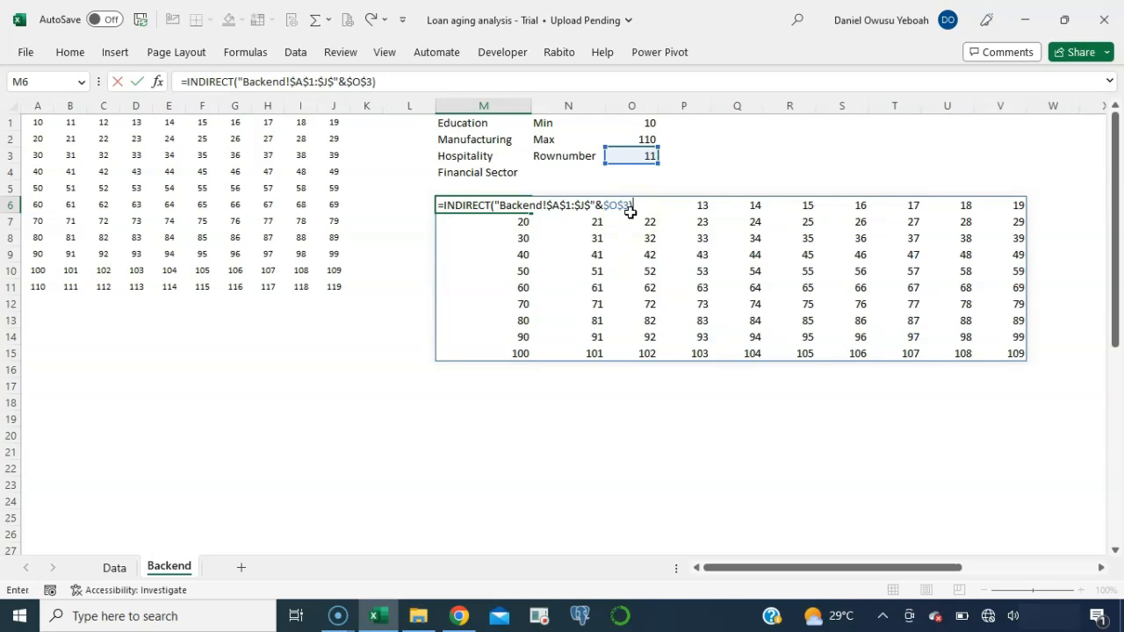
key(Return)
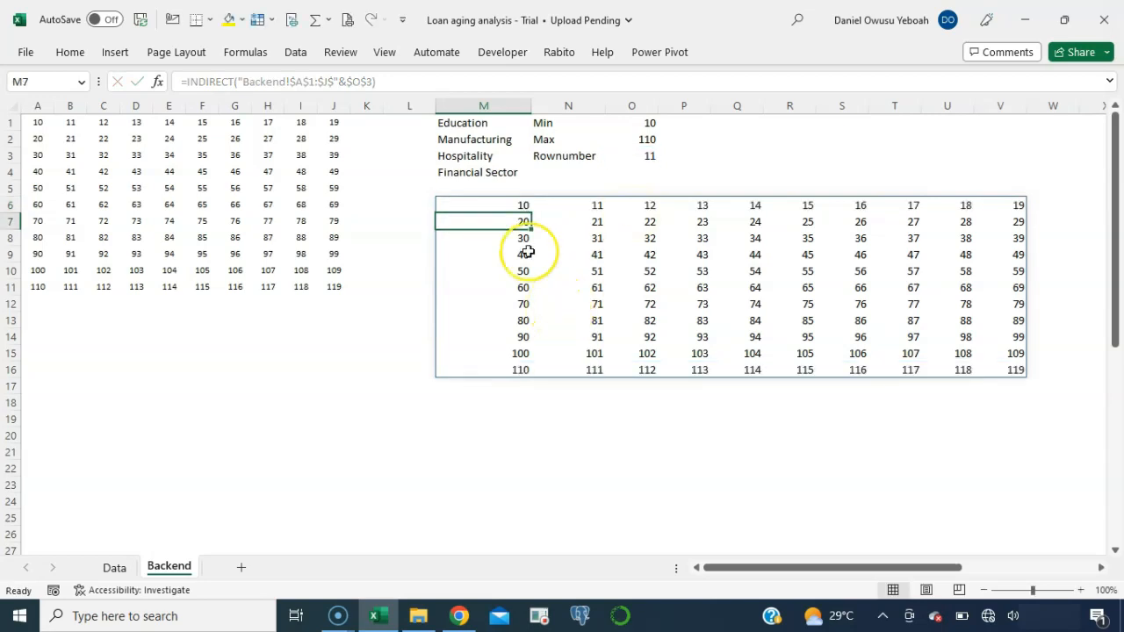
Define a workbook-scoped name Display_area that refers to M6's copied formula, =INDIRECT("Backend!$A$1:$J$"&$O$3)
click(497, 203)
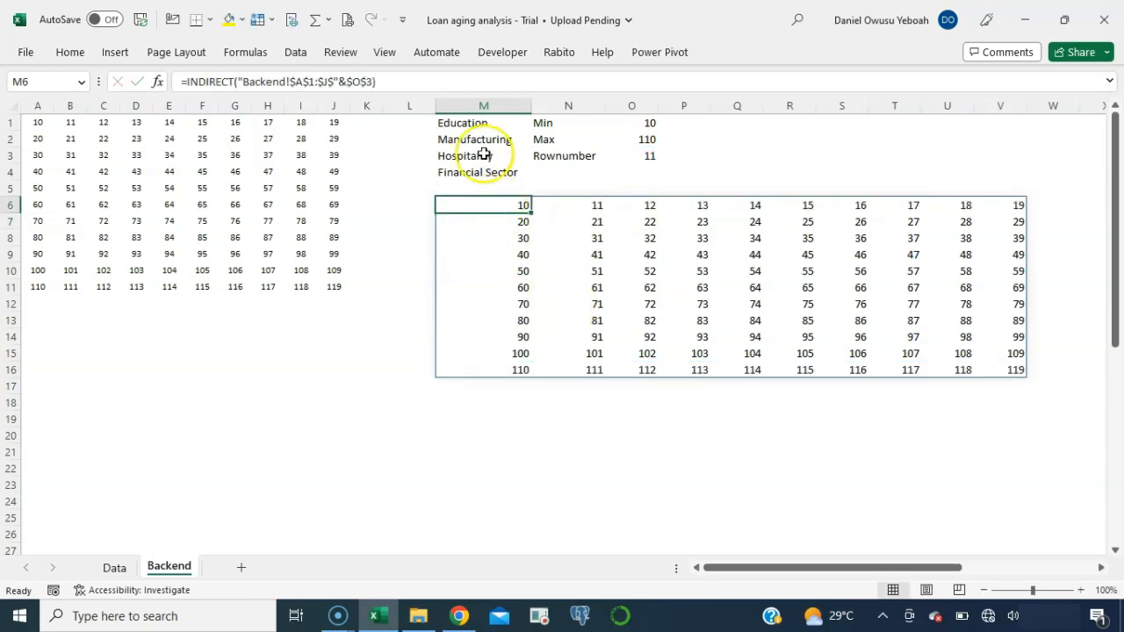
drag(377, 81, 167, 82)
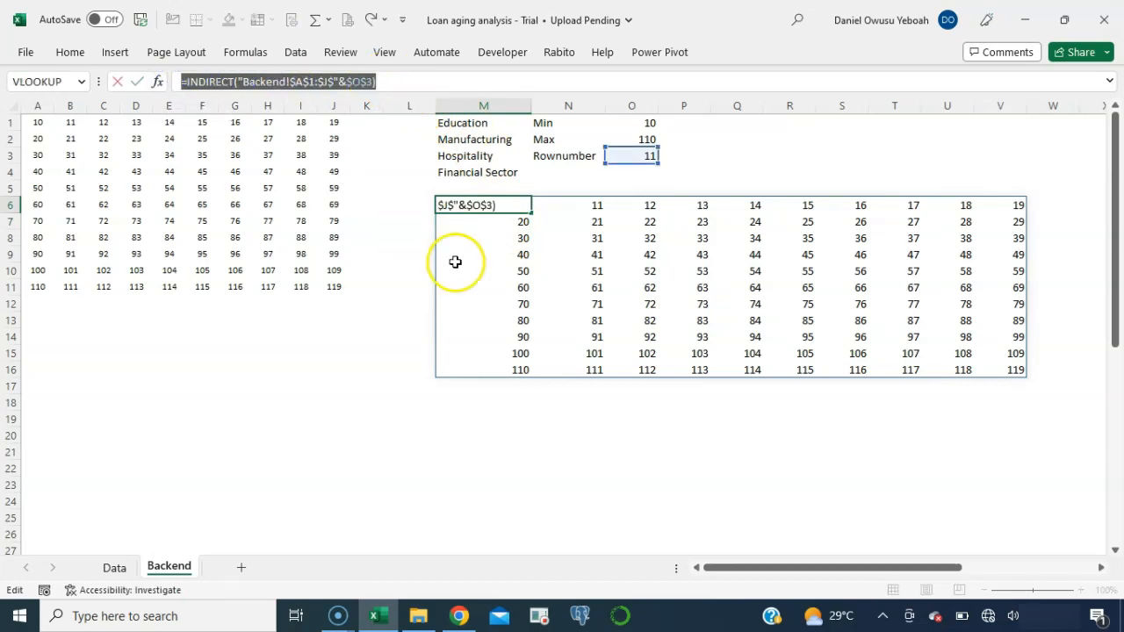
key(Escape)
click(244, 52)
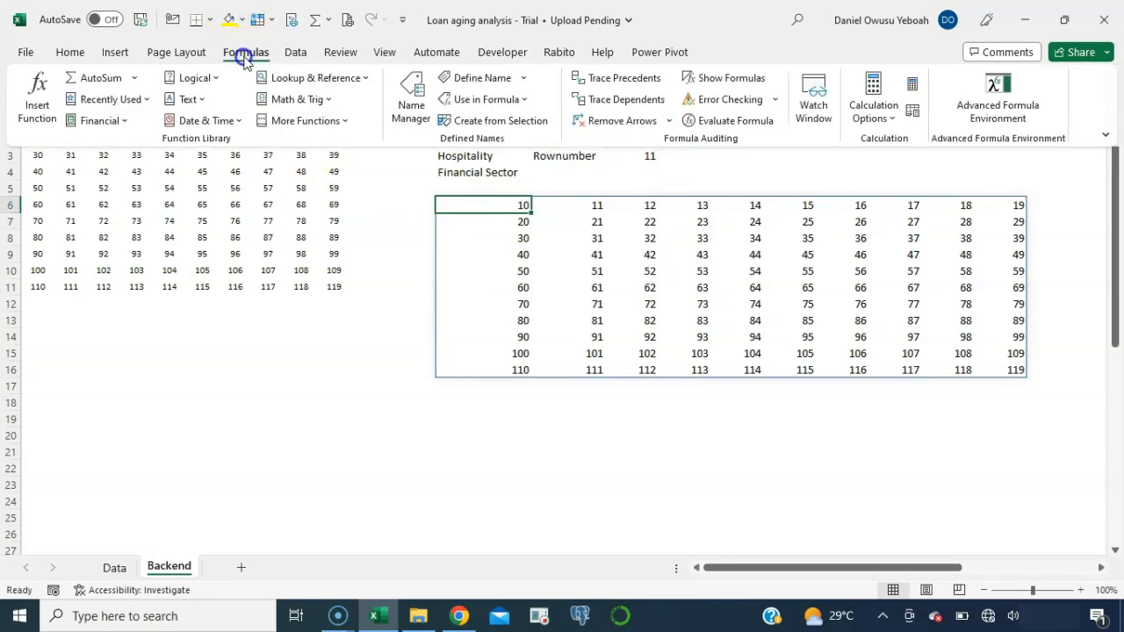
click(406, 109)
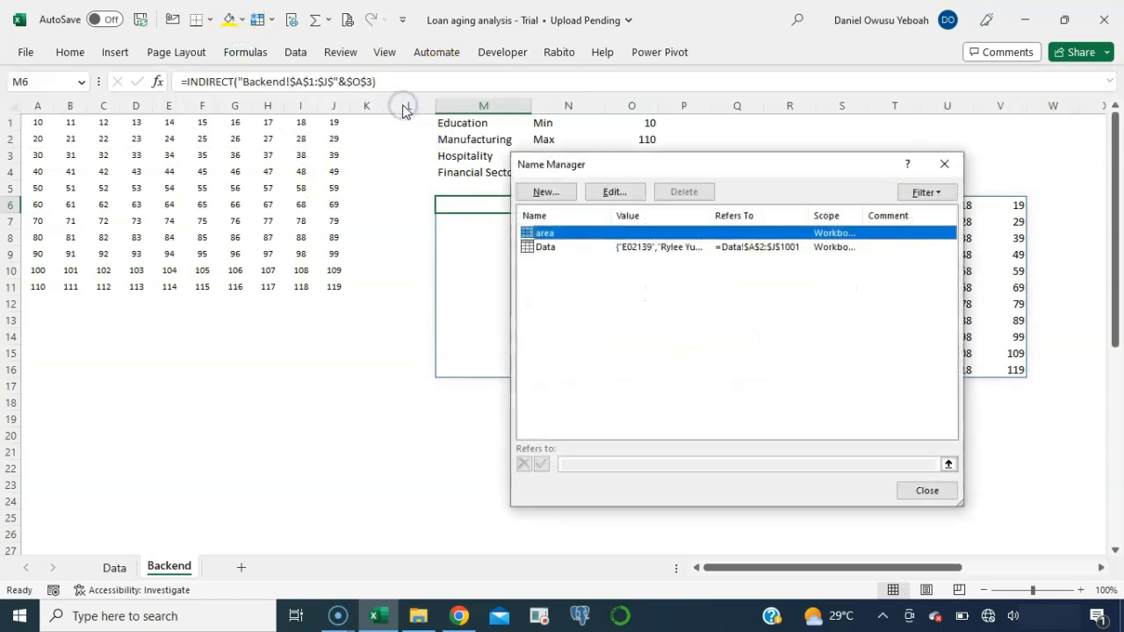
click(563, 195)
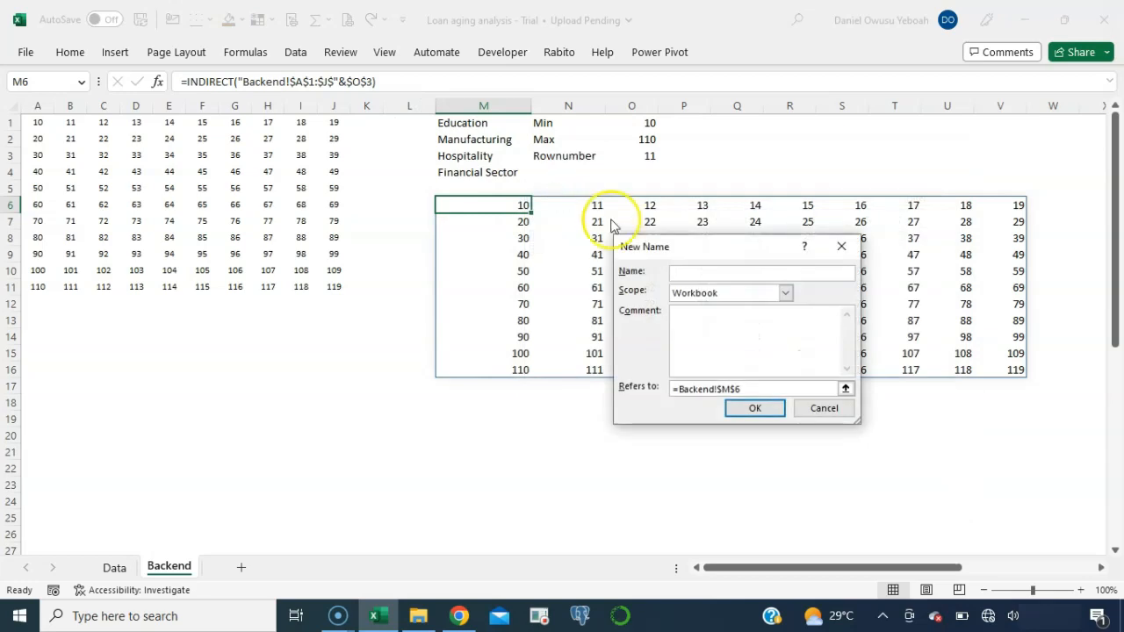
text(Display_area)
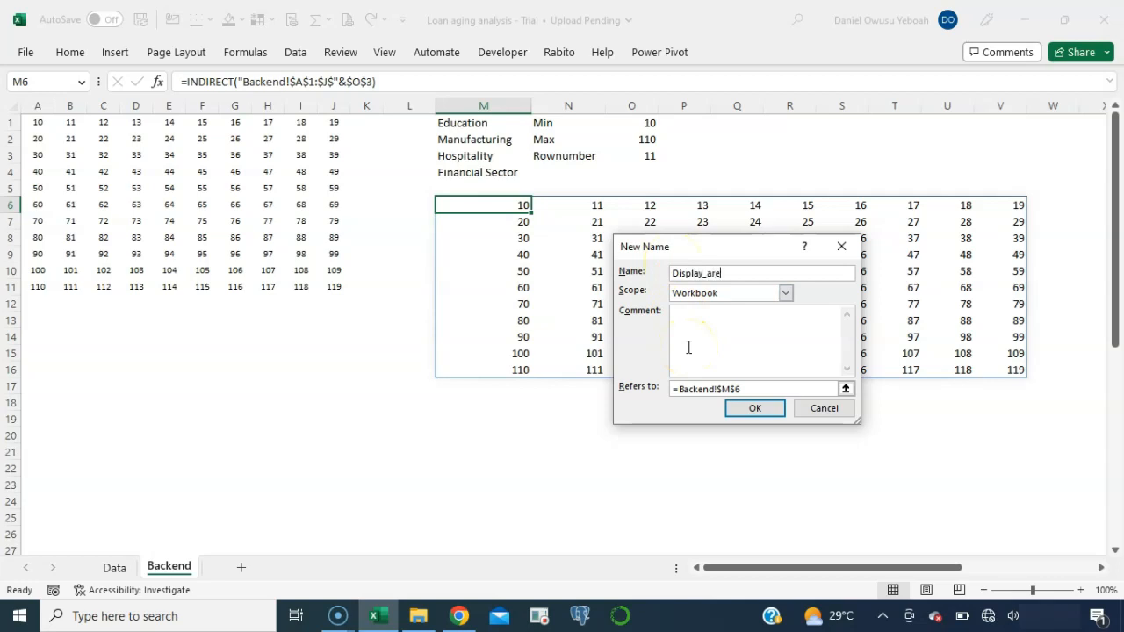
click(744, 389)
key(BackSpace)
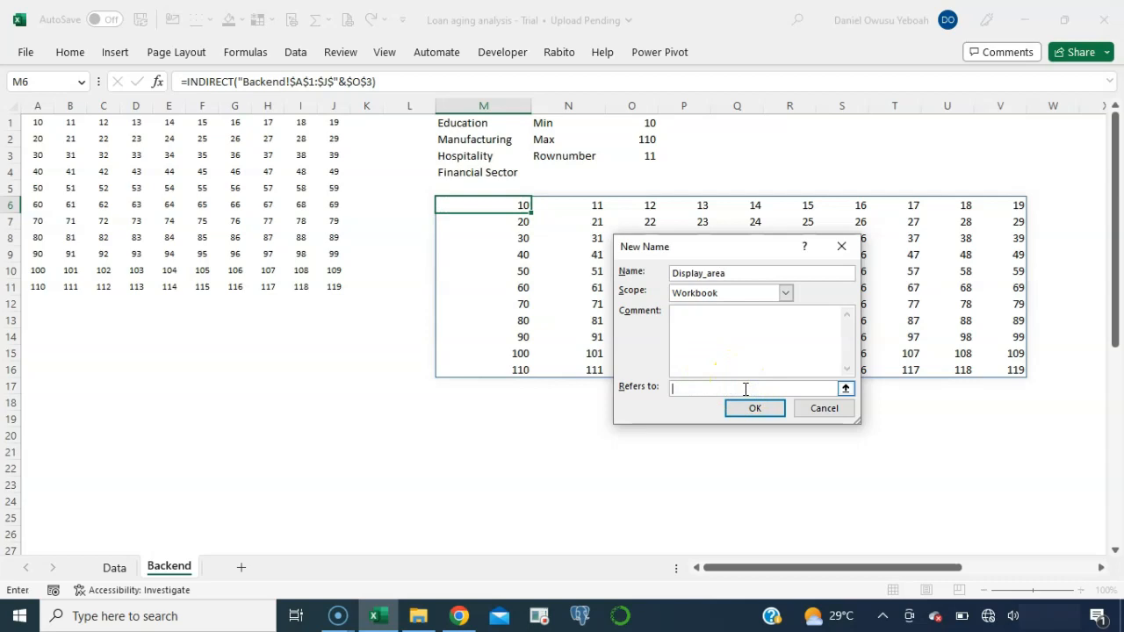
key(ctrl+v)
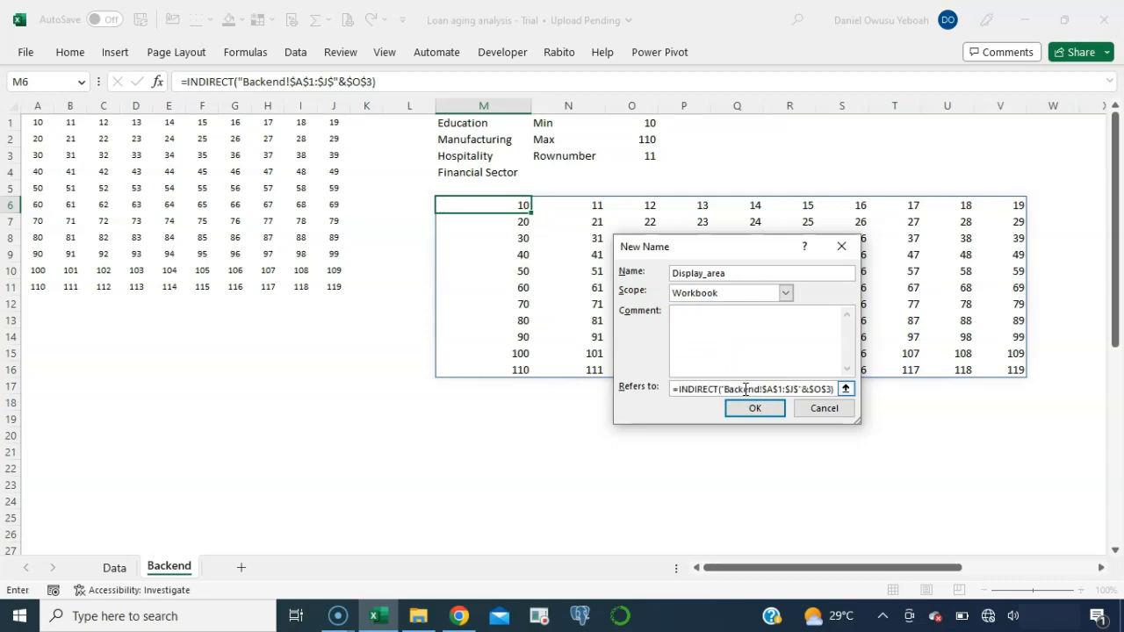
click(756, 408)
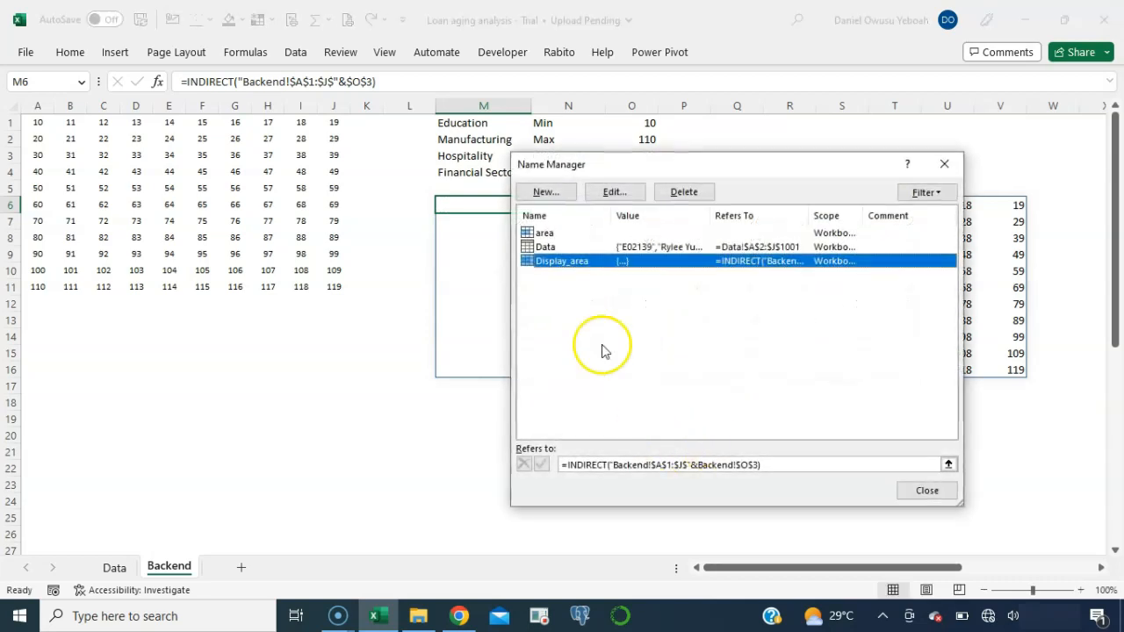
click(913, 492)
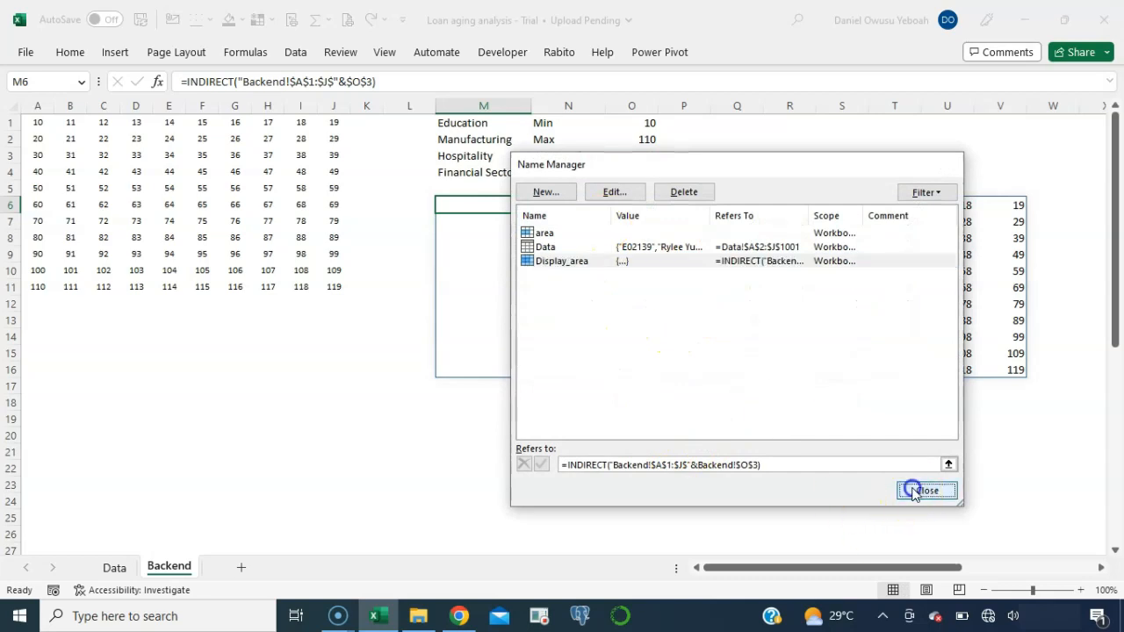
Test the new name by entering =Display_area in cell M18 of the Backend sheet and review the grid it returns
click(508, 401)
text(=di)
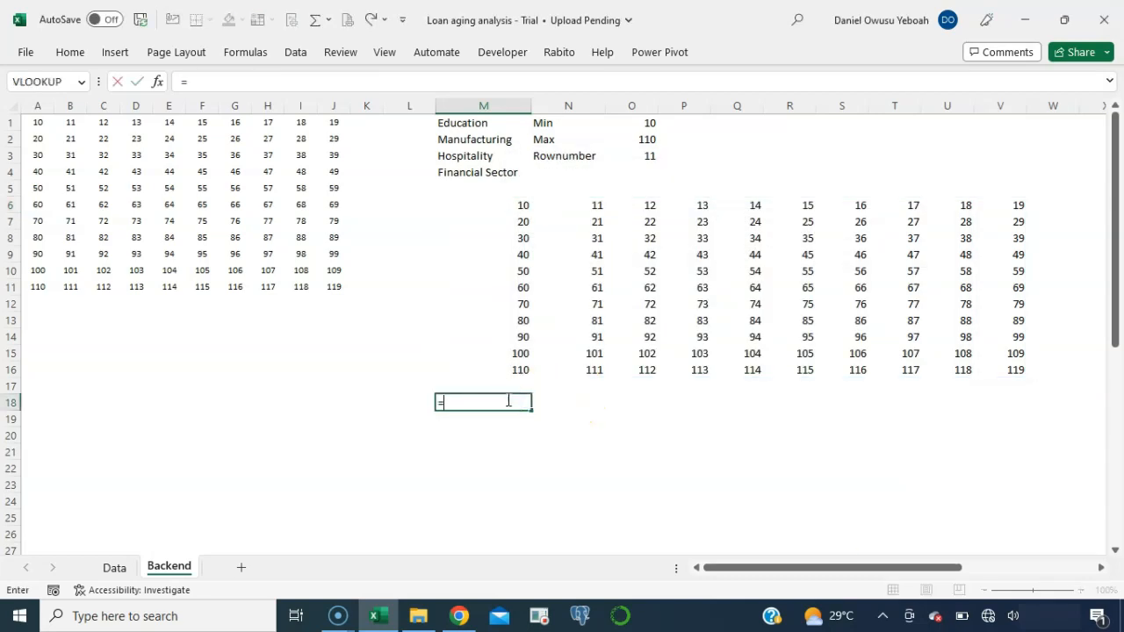
key(Down)
key(Down)
key(Down)
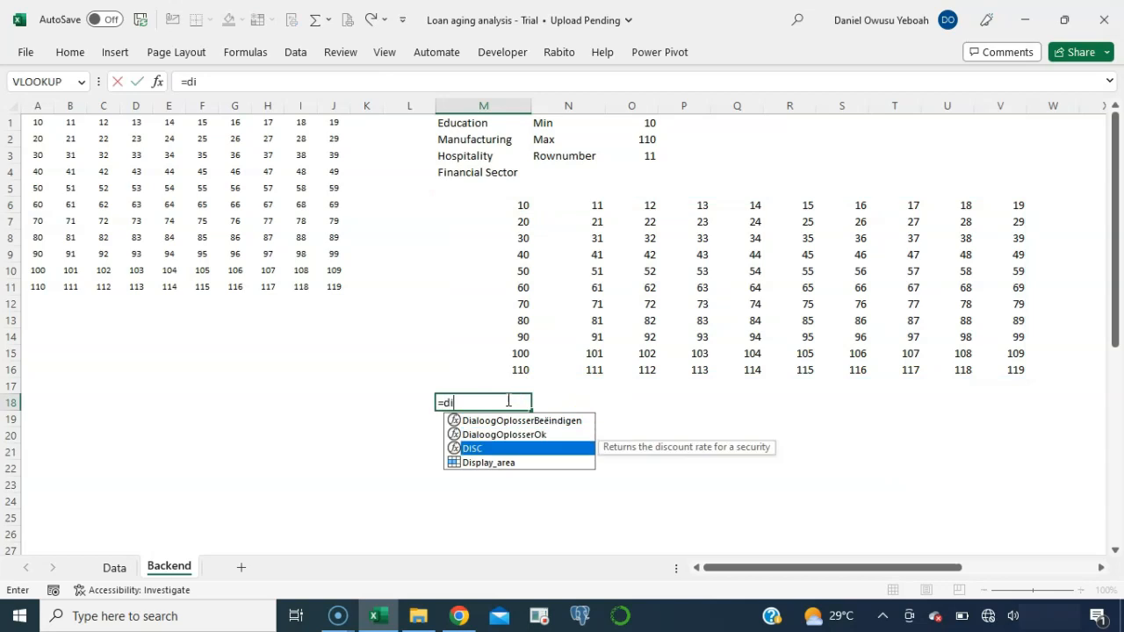
key(Tab)
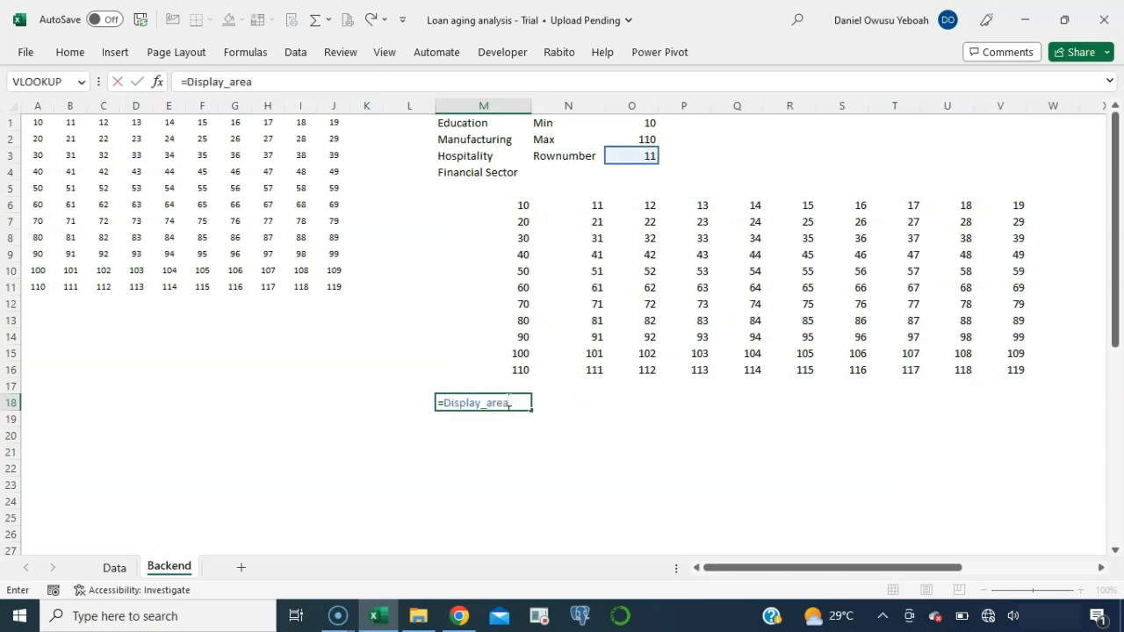
key(Return)
scroll(507, 399, down, 3)
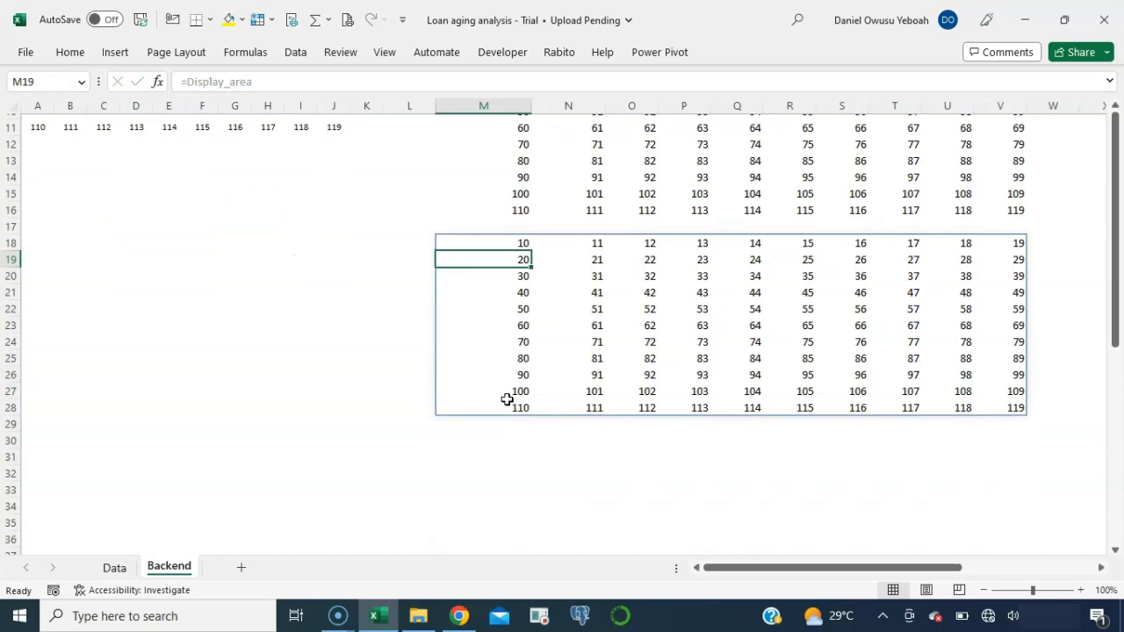
scroll(507, 400, up, 3)
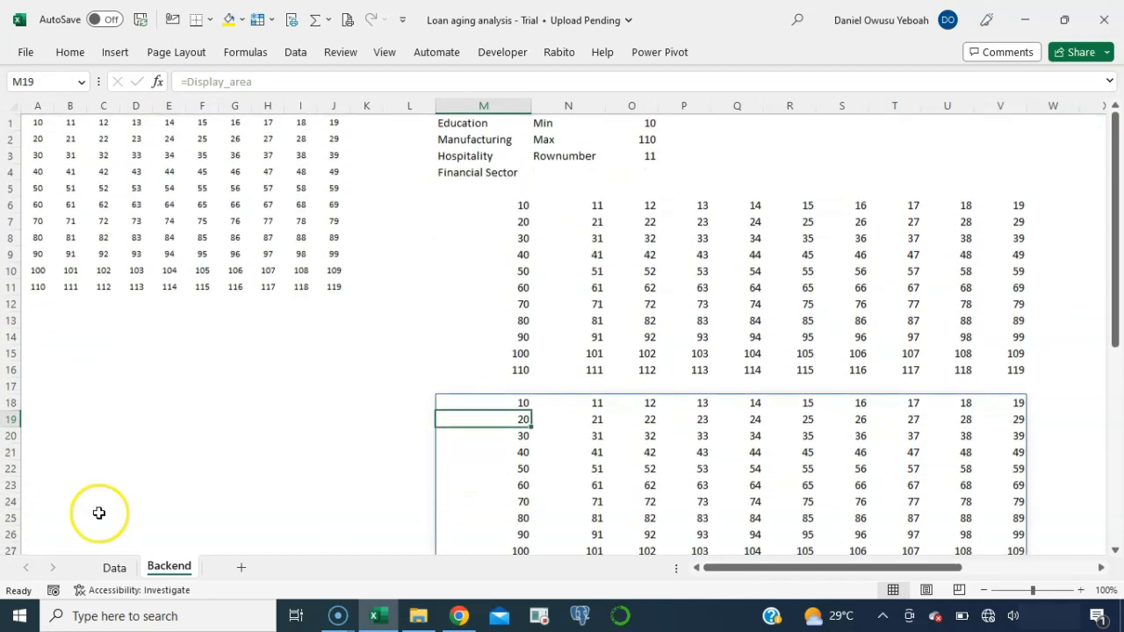
Relink the number overlay picture on the Data sheet to =Display_area, replacing its fixed Backend range
click(114, 567)
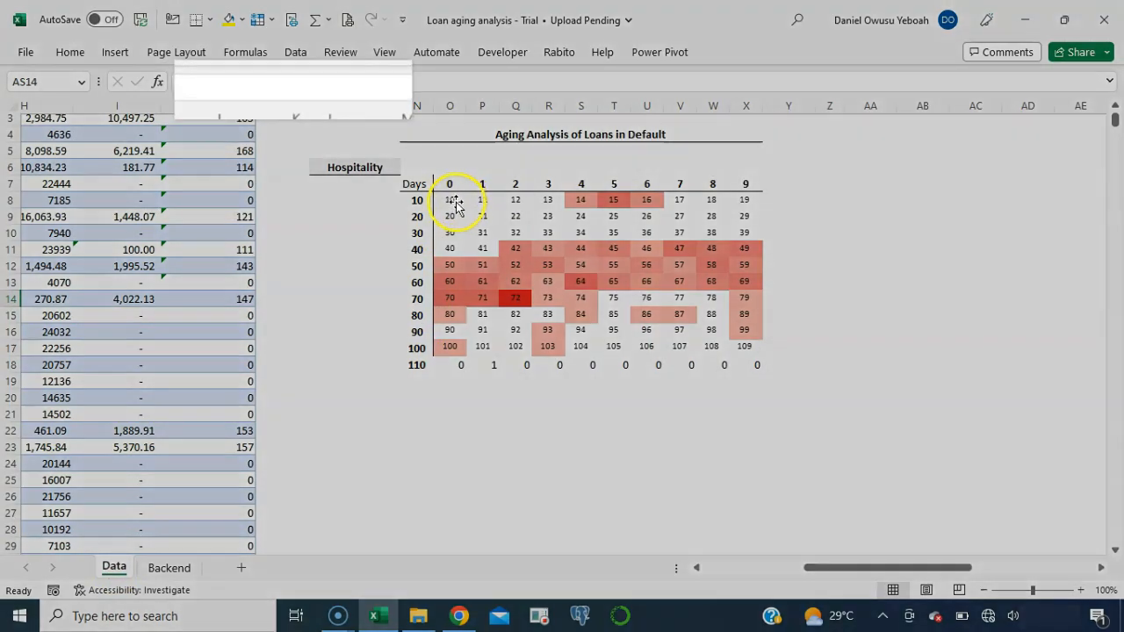
click(456, 202)
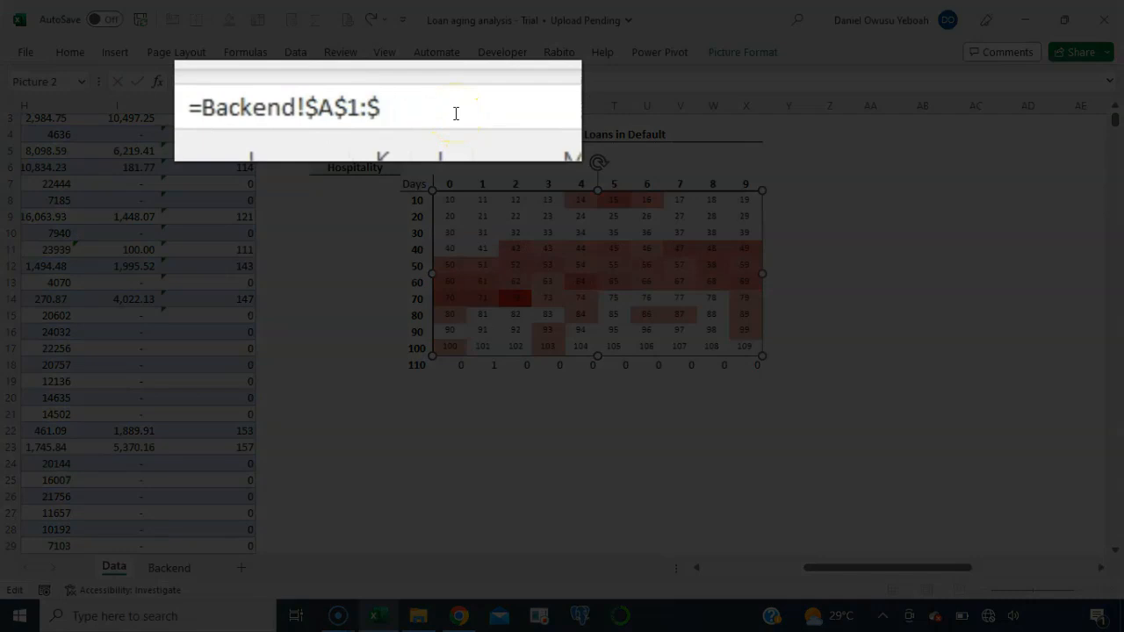
key(BackSpace)
key(BackSpace)
key(BackSpace)
key(BackSpace)
key(BackSpace)
key(BackSpace)
key(BackSpace)
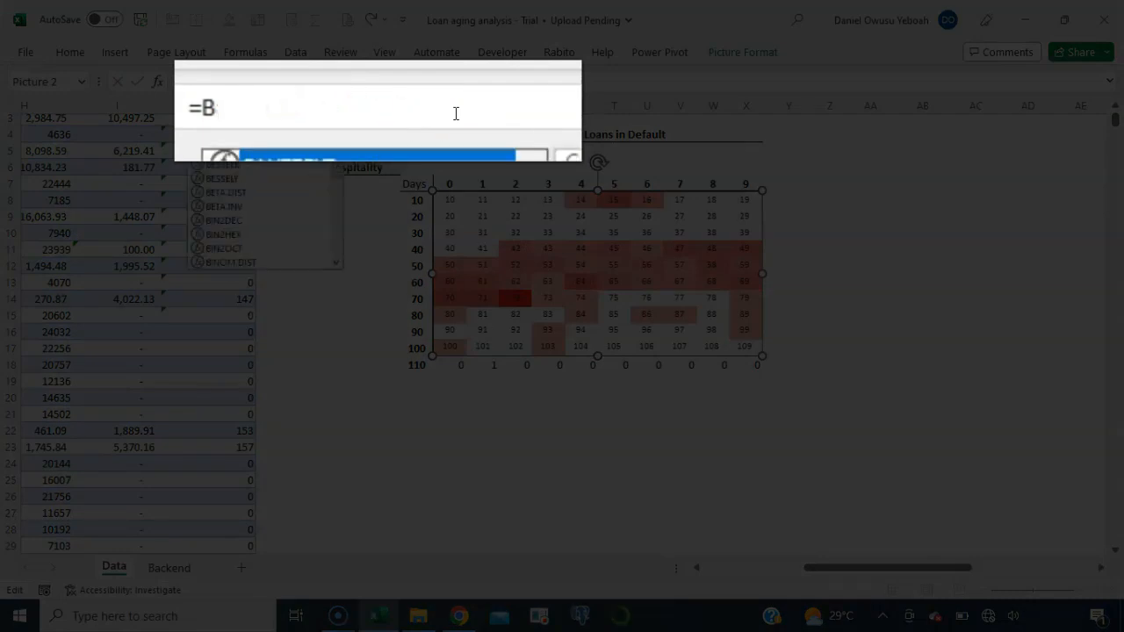
text(di)
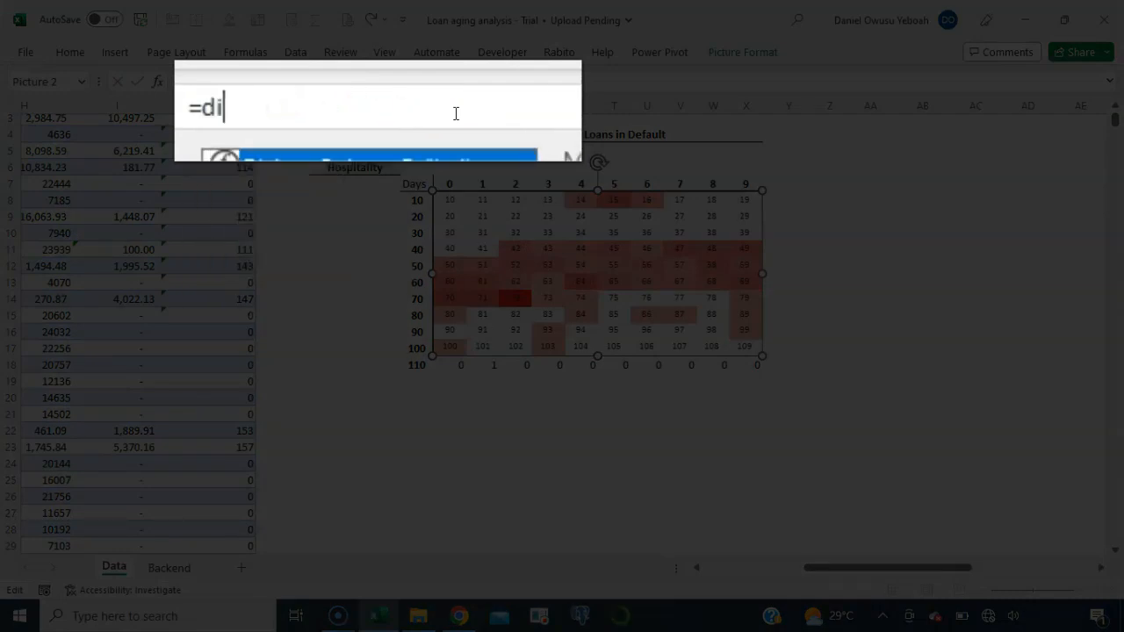
text(sp)
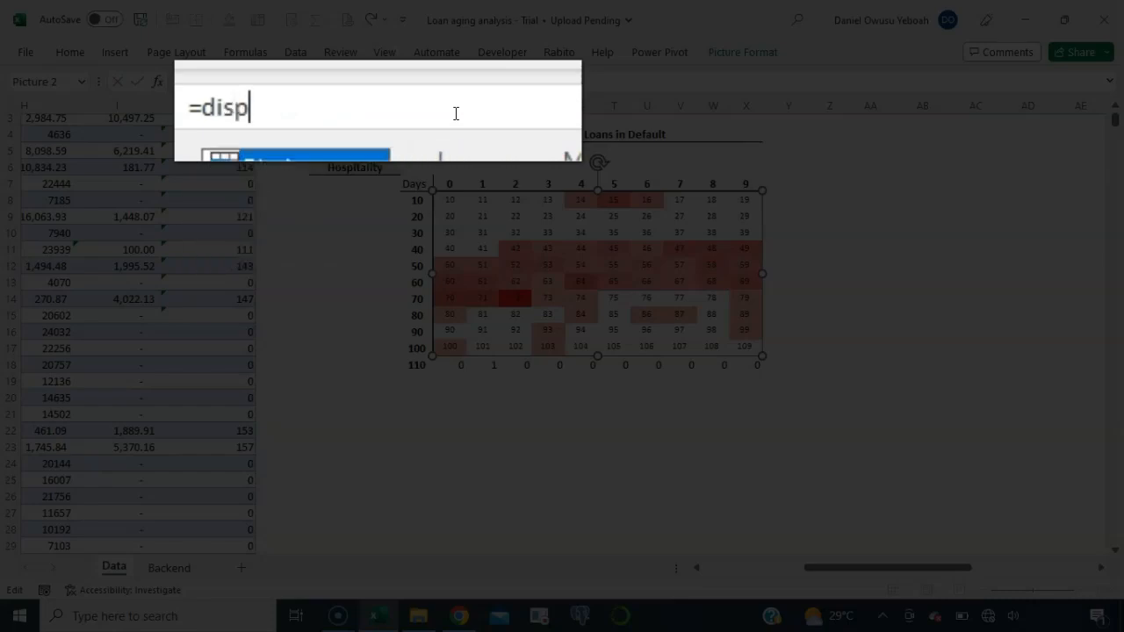
key(Tab)
key(Return)
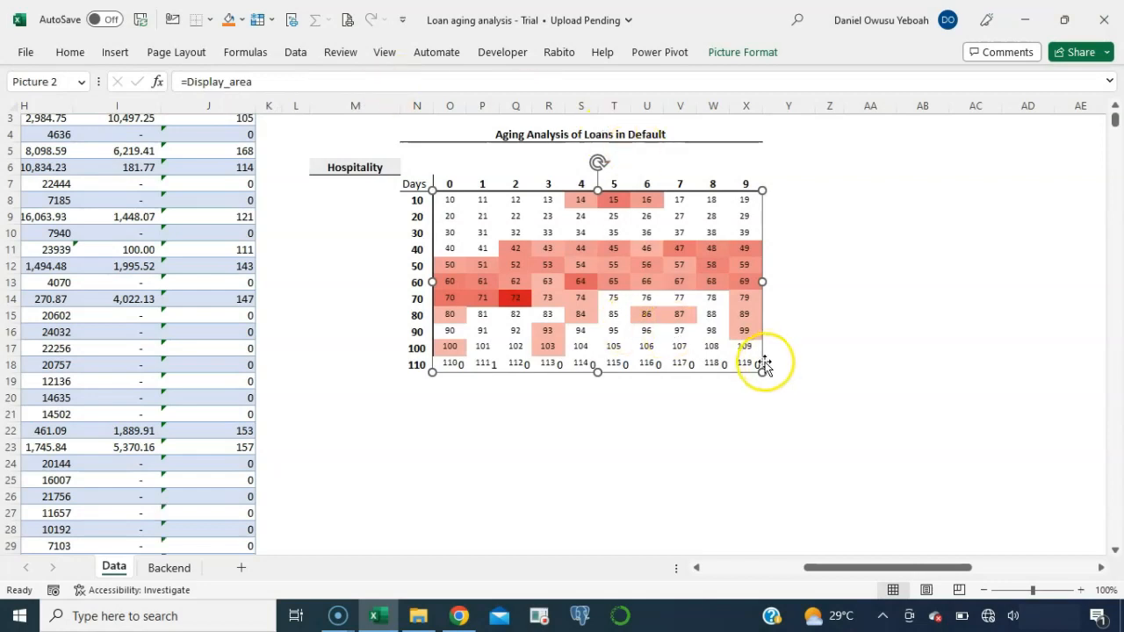
click(790, 352)
key(Left)
key(Left)
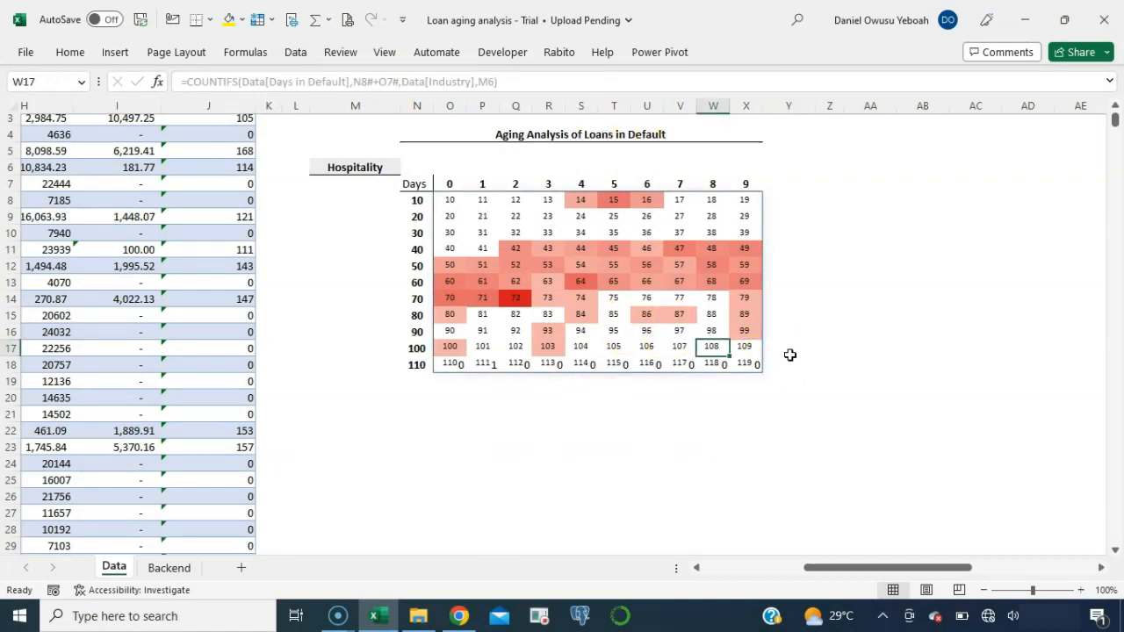
click(758, 321)
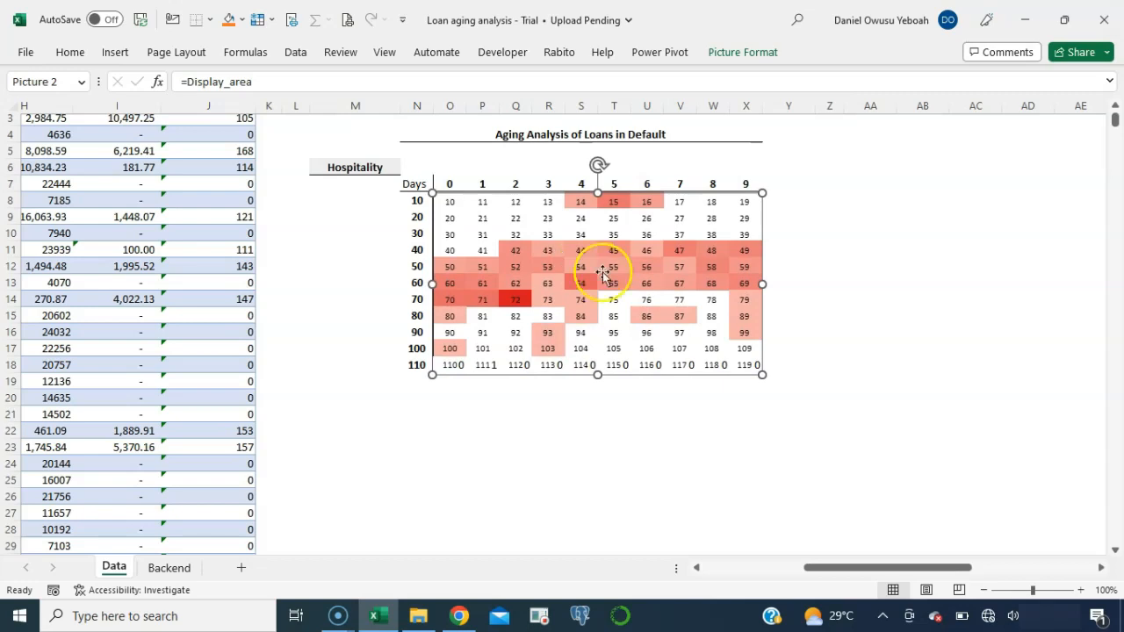
Extend the heat-map formatting of row 17 down over O17:X42, including the hidden counts and red shading
click(815, 362)
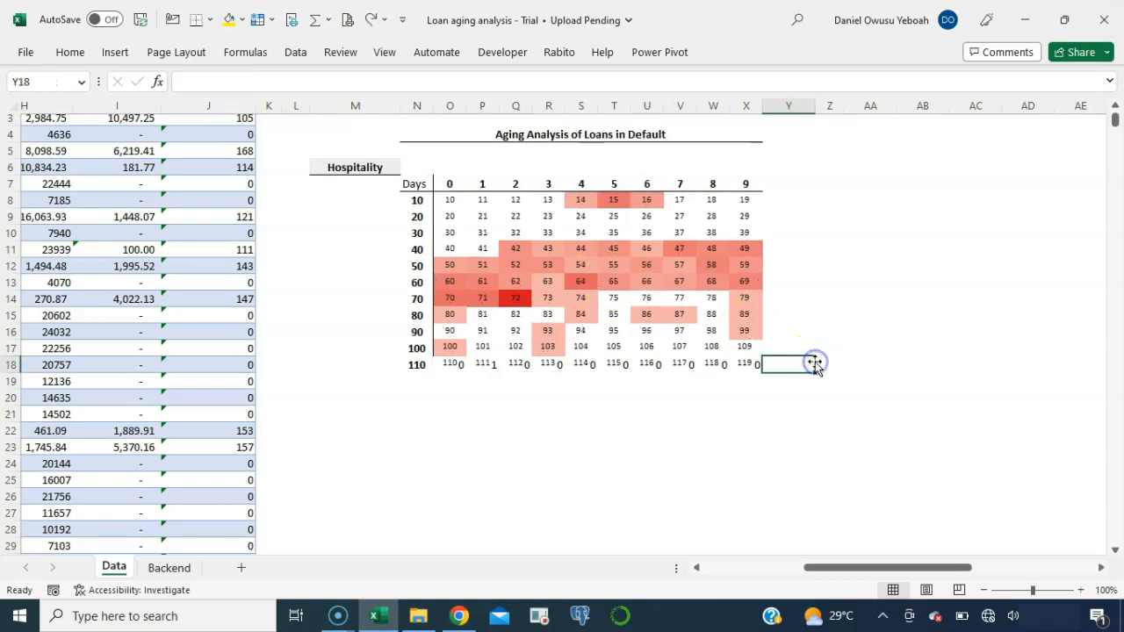
key(Left)
key(Left)
key(Left)
key(Left)
key(Left)
key(Left)
key(Left)
key(Left)
key(Left)
key(Left)
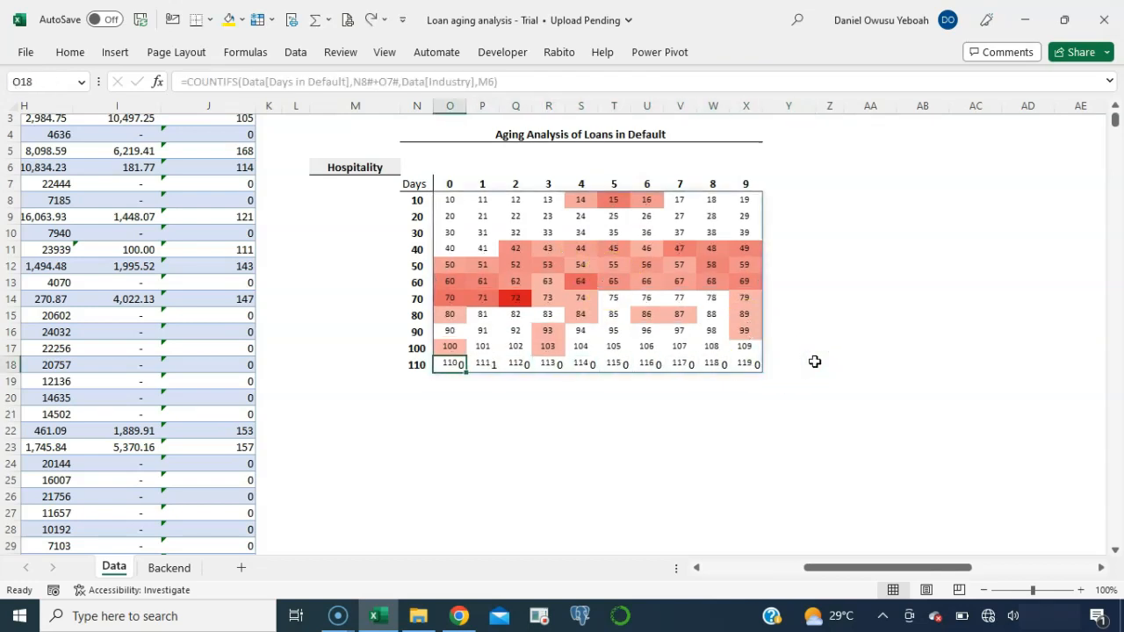
key(Up)
key(shift+Right)
key(shift+Right)
key(shift+Right)
key(shift+Right)
key(shift+Right)
key(shift+Right)
key(shift+Right)
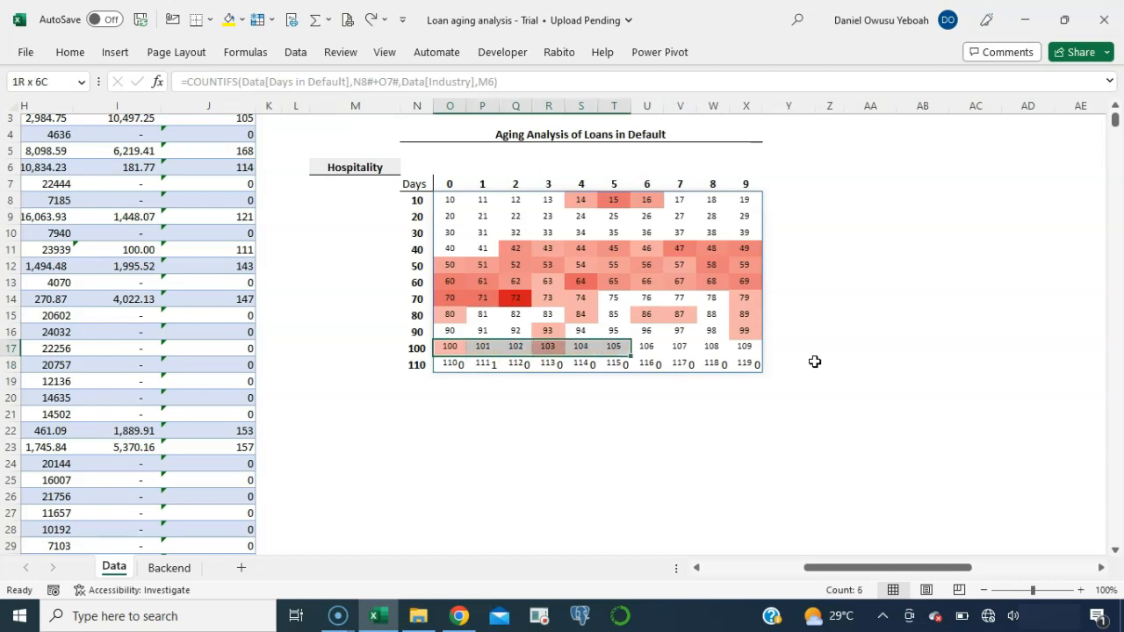
key(shift+Right)
key(shift+Right)
key(shift+Down)
key(shift+Down)
key(shift+Down)
key(shift+Down)
key(shift+Down)
key(shift+Down)
key(shift+Down)
key(shift+Down)
key(shift+Down)
key(shift+Down)
key(shift+Down)
key(shift+Down)
key(shift+Down)
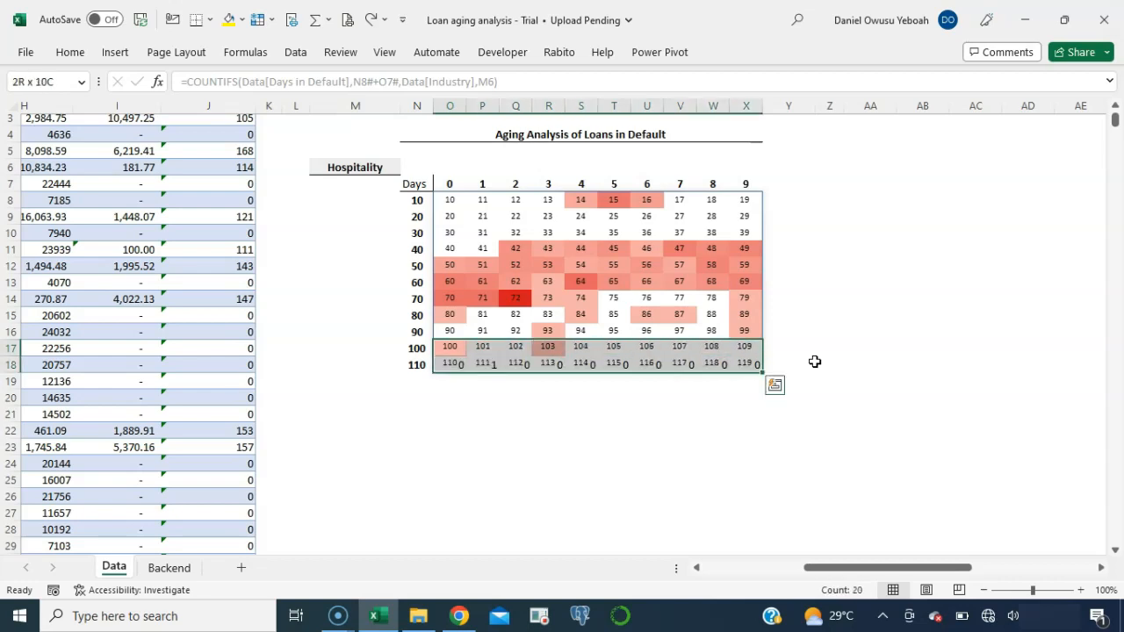
key(shift+Down)
key(shift+Down)
key(shift+Down)
key(shift+Down)
key(shift+Down)
key(shift+Down)
key(shift+Down)
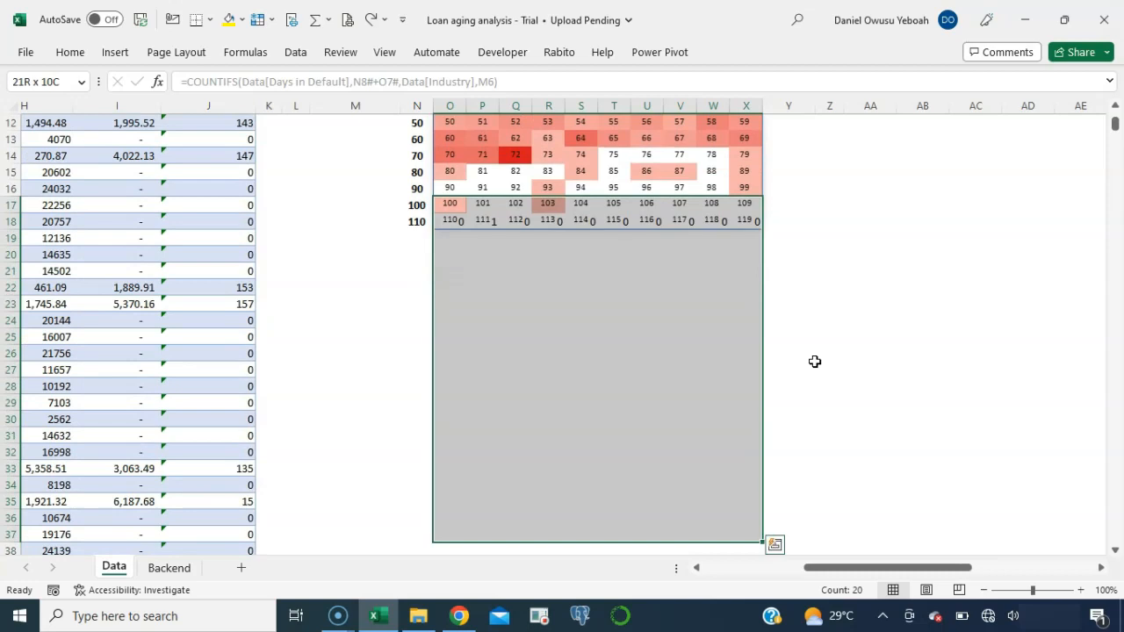
key(shift+Down)
key(shift+Down)
key(shift+Down)
key(shift+Down)
key(shift+Down)
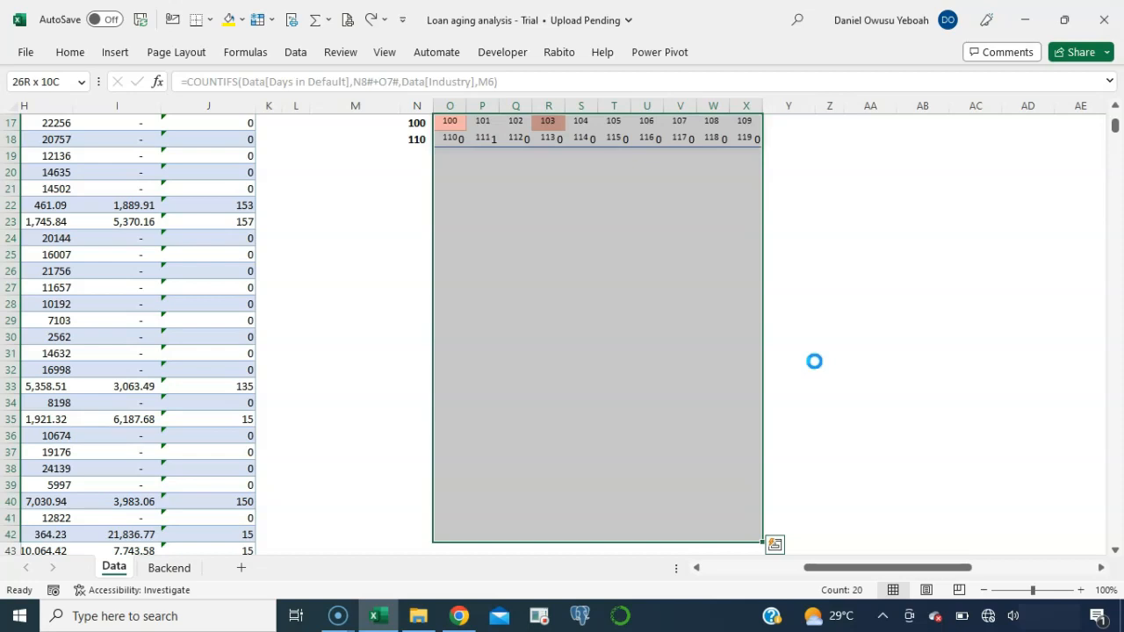
scroll(792, 342, up, 1)
scroll(793, 341, down, 2)
scroll(792, 342, up, 5)
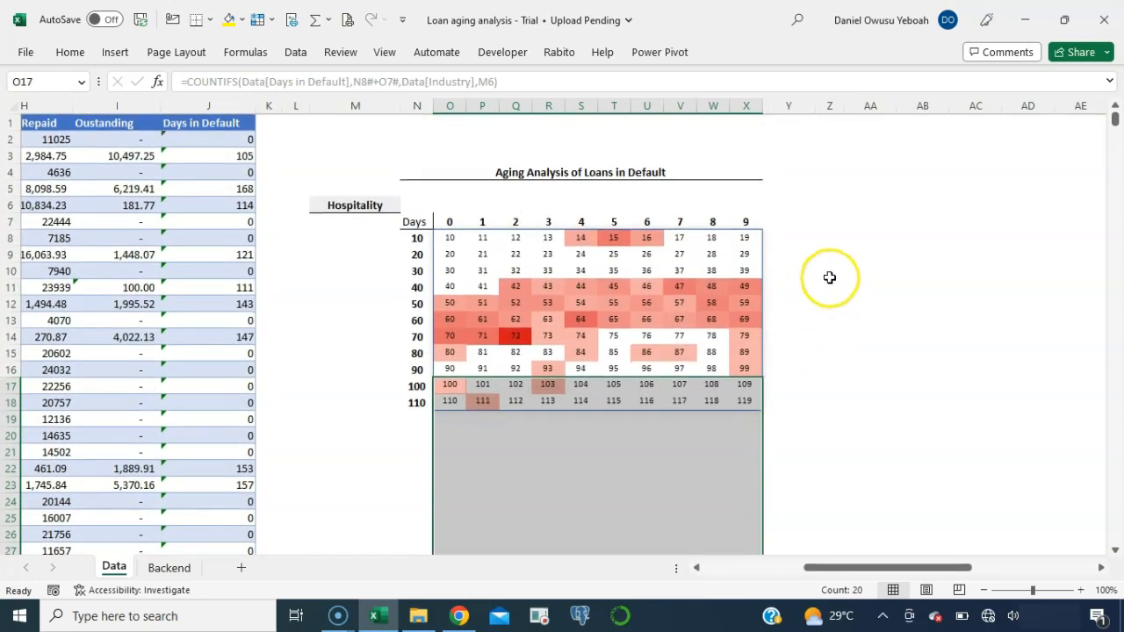
click(829, 274)
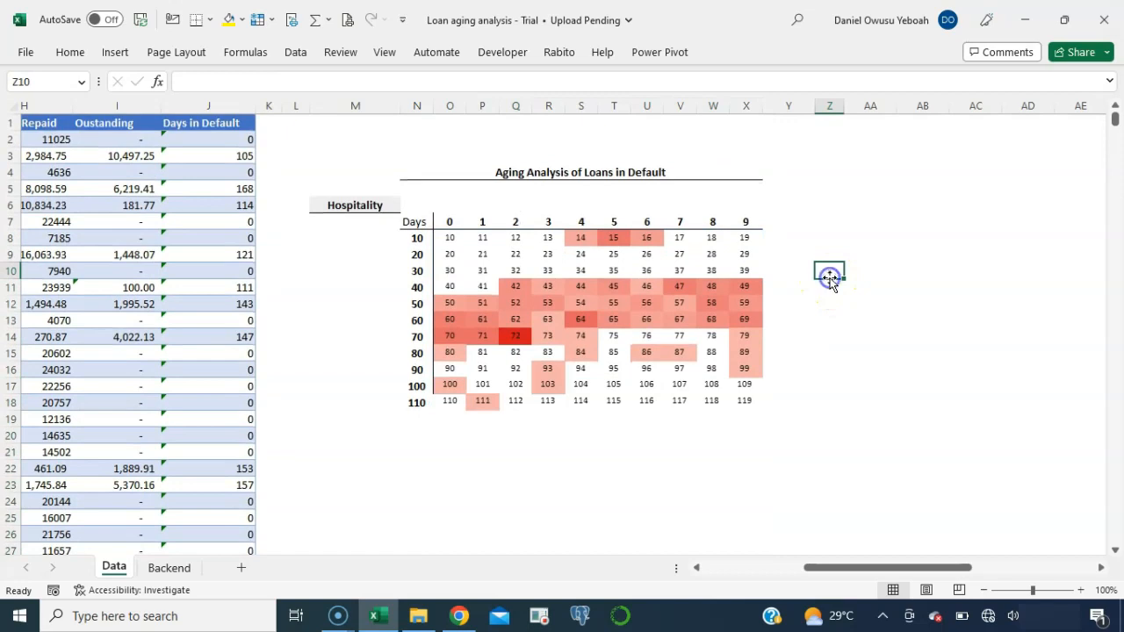
Switch the industry filter in M6 through Financial Sector, Manufacturing, Hospitality and Education to check how the heat map and overlay resize
click(377, 207)
click(410, 207)
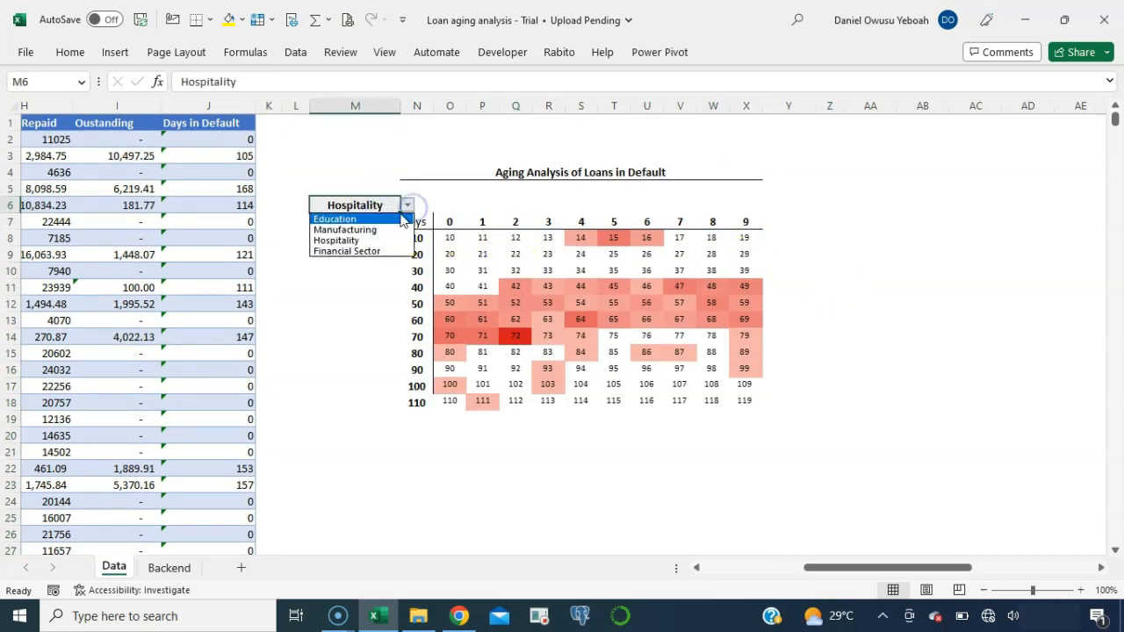
click(363, 251)
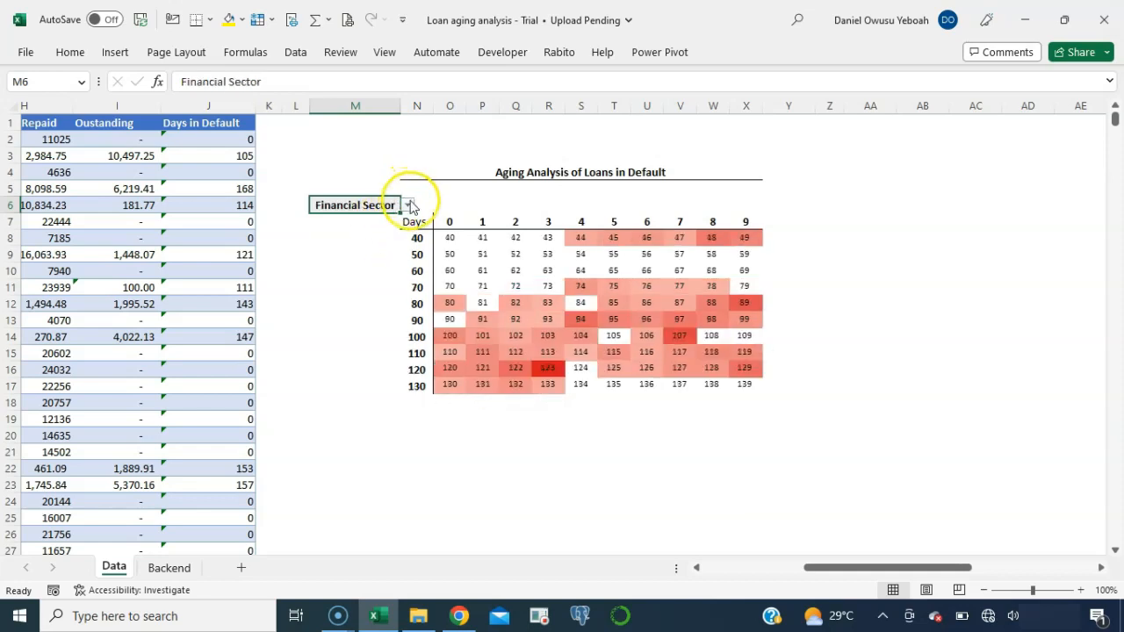
click(407, 204)
click(370, 229)
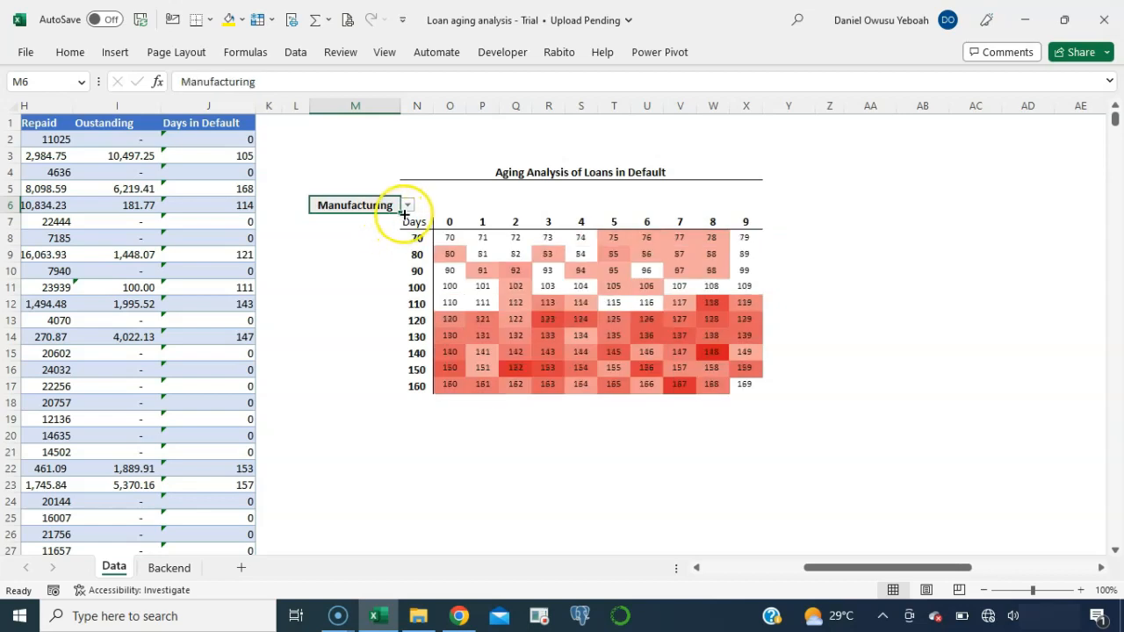
click(407, 205)
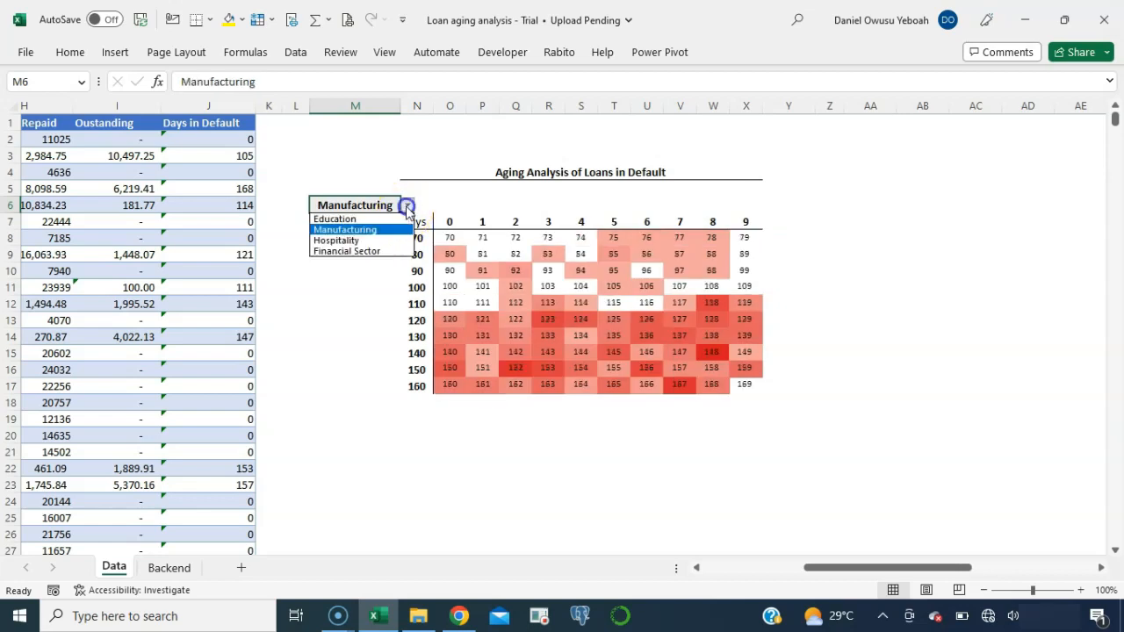
click(352, 239)
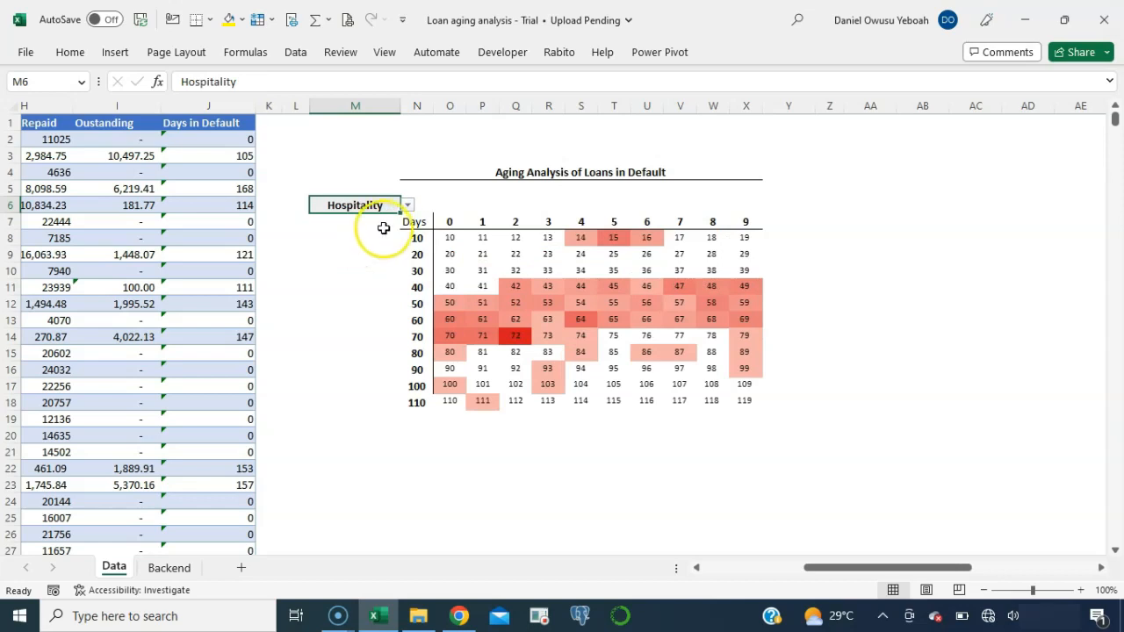
click(407, 204)
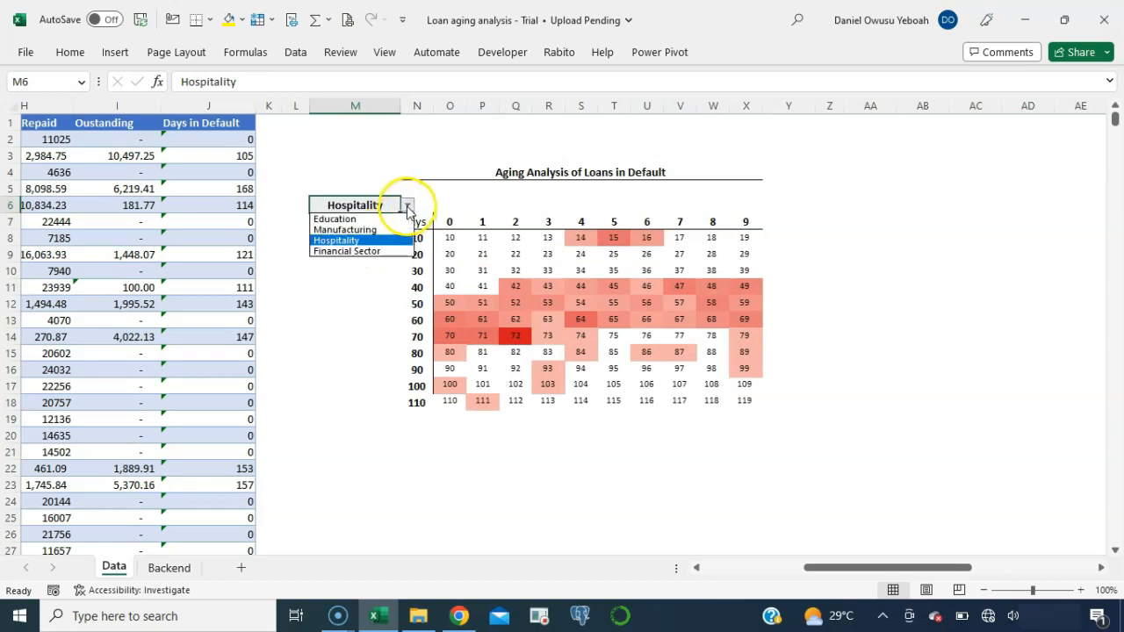
click(360, 219)
click(781, 273)
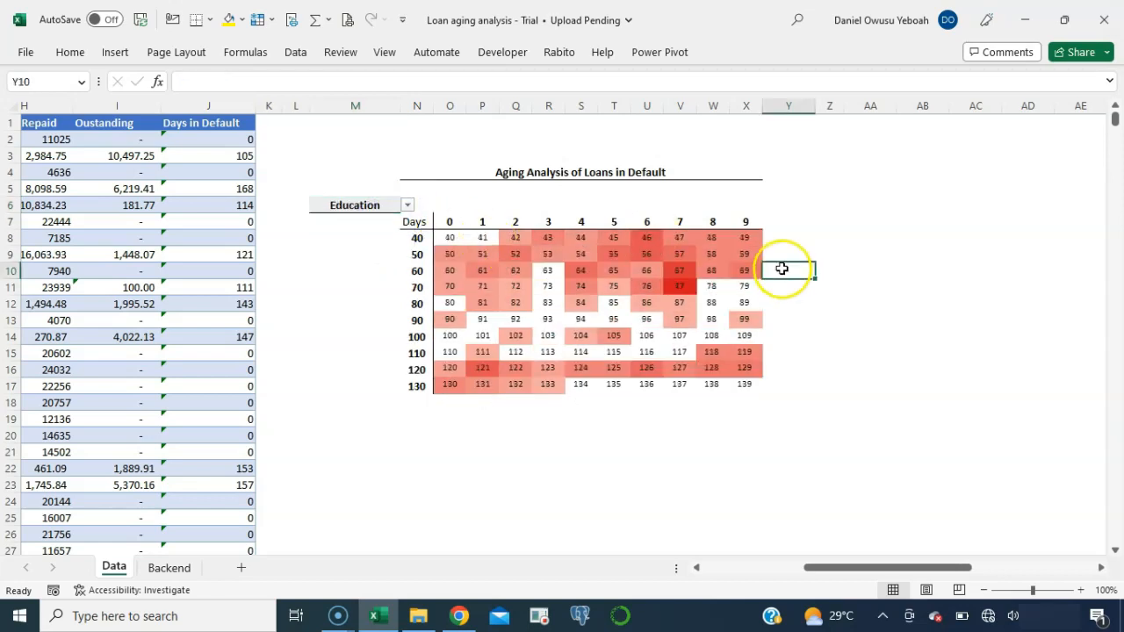
Start a legend beside the heat map by entering the heading Key in cell AA6
click(874, 203)
text(Ky)
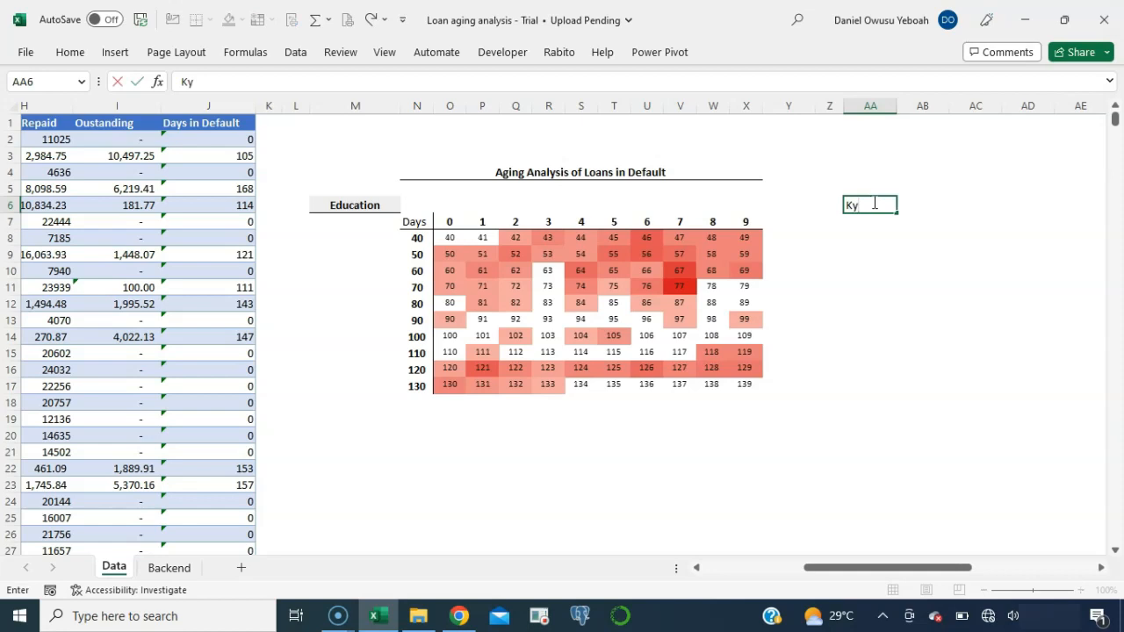
text(e)
key(ctrl+Return)
key(Return)
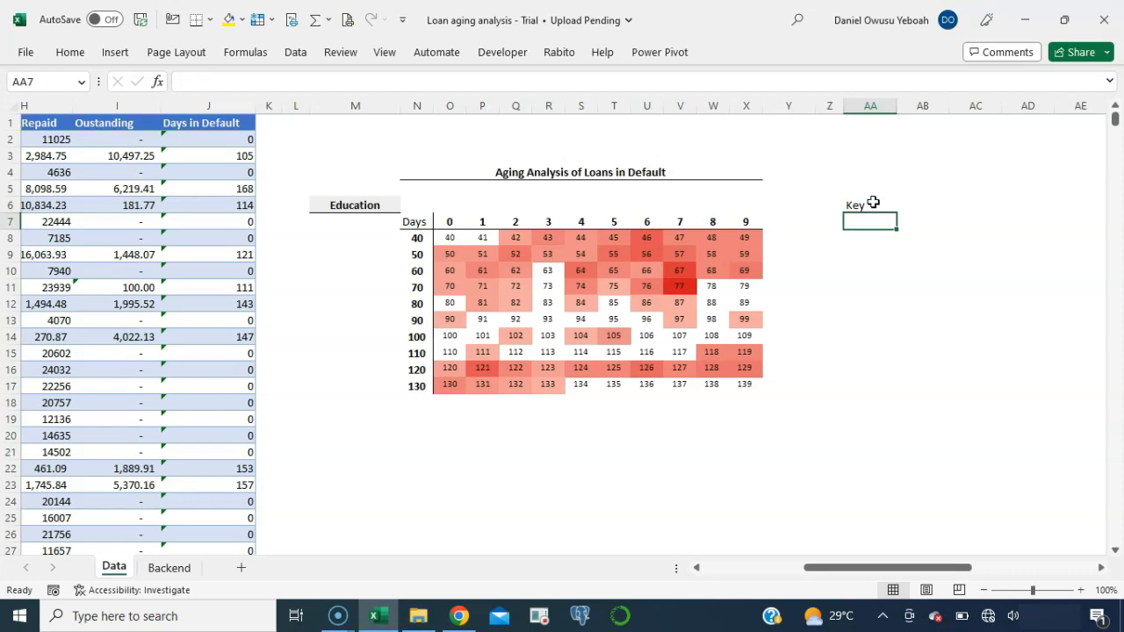
Outline the three legend cells AA7:AA9 under the Key heading with black borders around each cell
key(shift+Down)
key(shift+Down)
key(alt)
key(h)
key(h)
key(m)
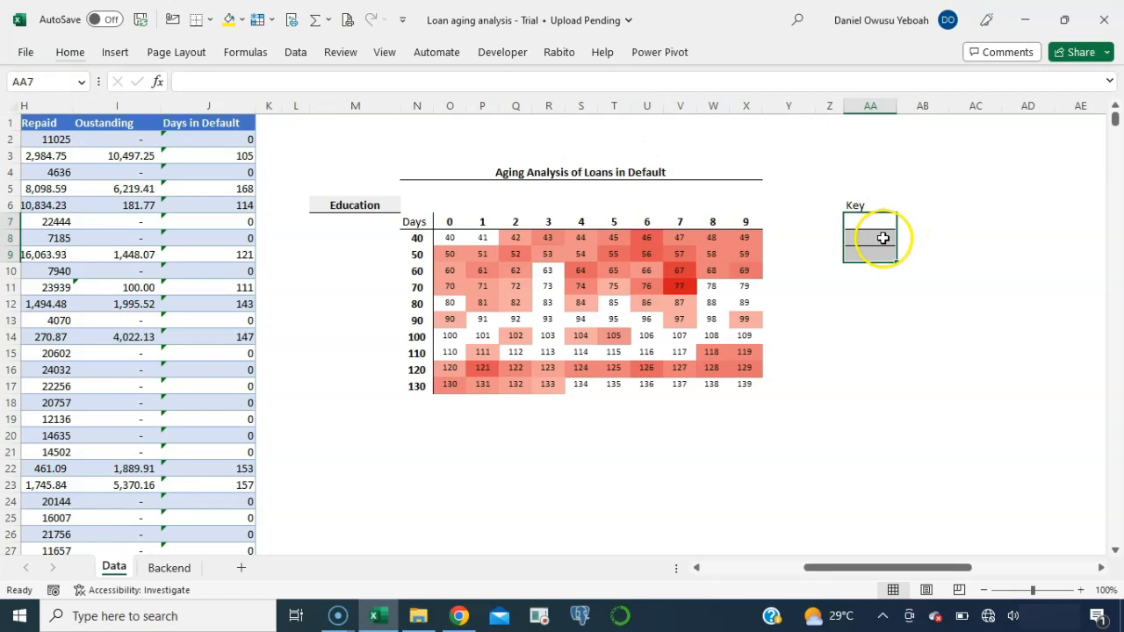
Fill legend cell AA8 with the recently used light red and AA9 with the recently used bright red
click(884, 238)
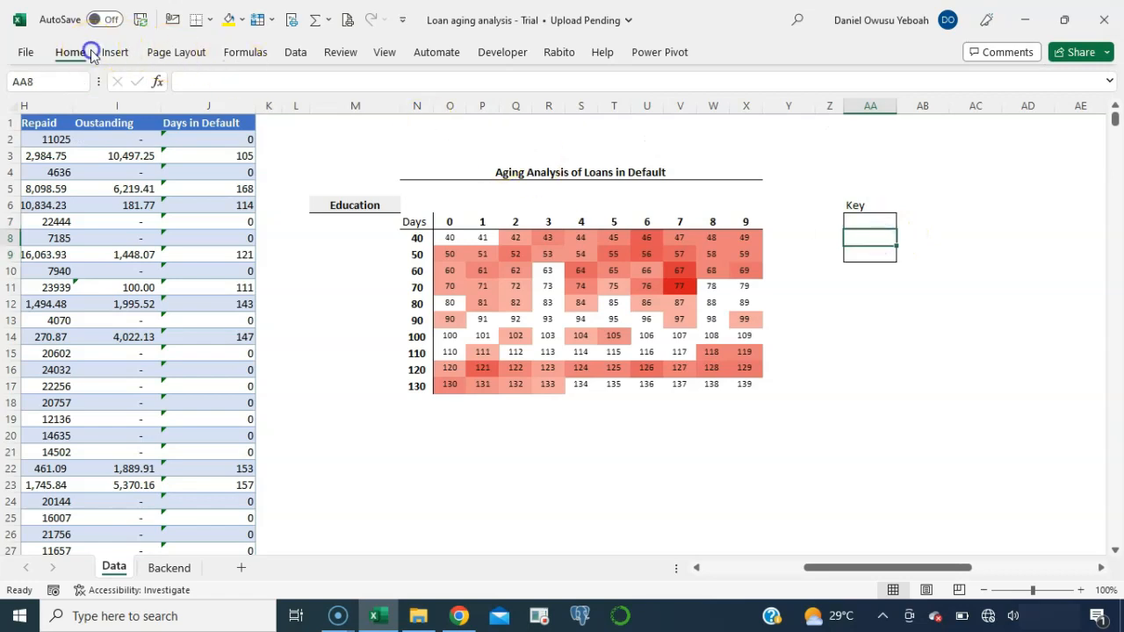
click(71, 52)
click(283, 111)
click(271, 312)
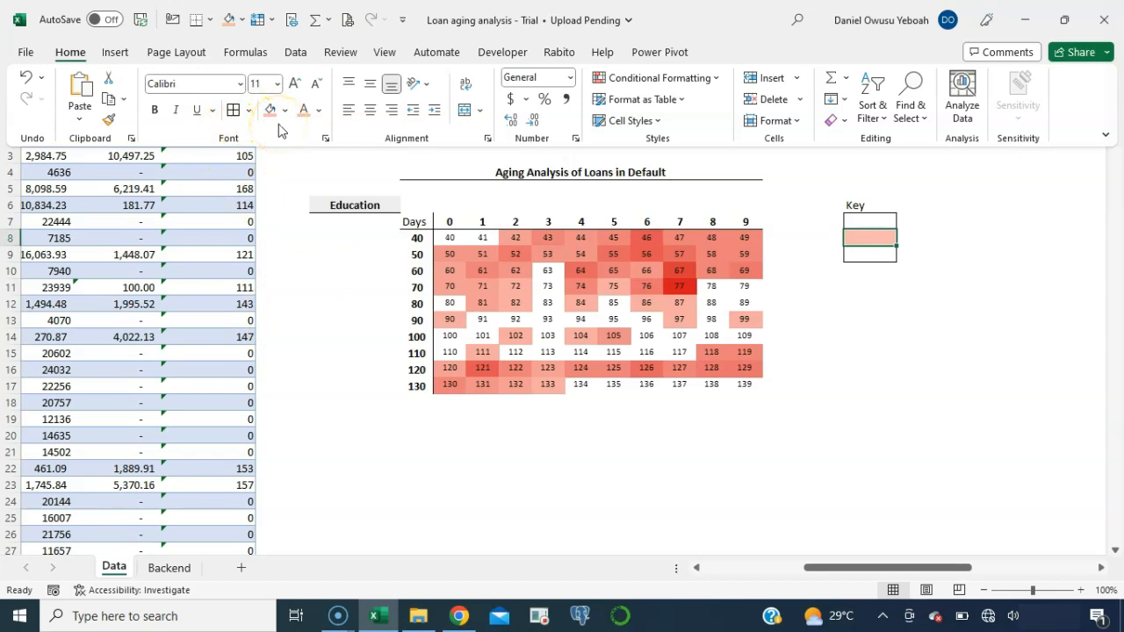
click(864, 255)
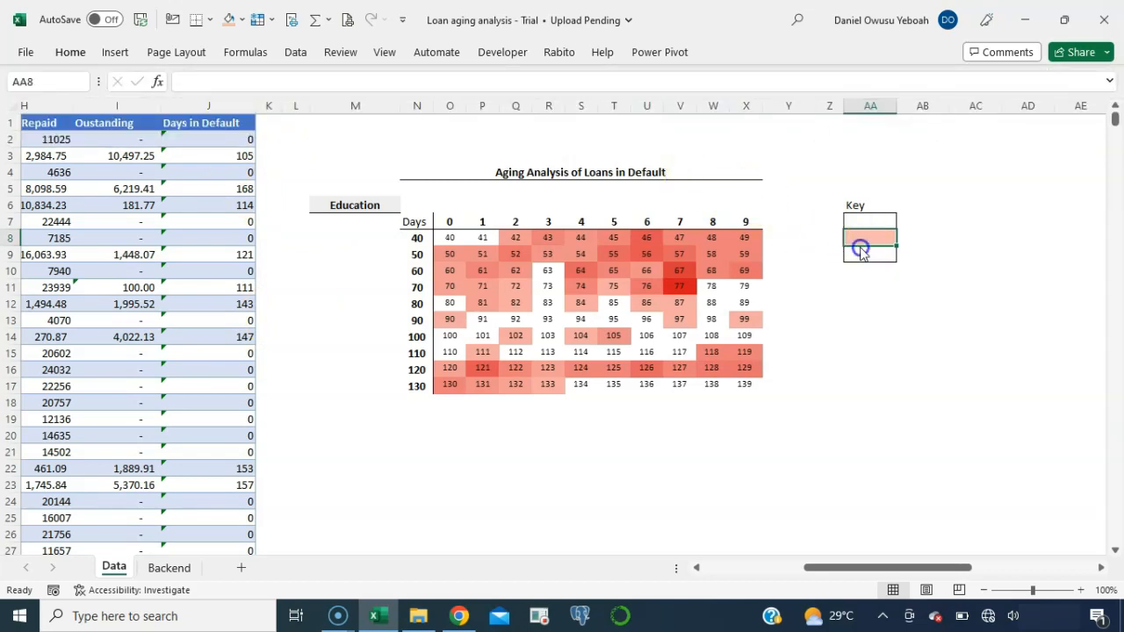
click(70, 52)
click(286, 111)
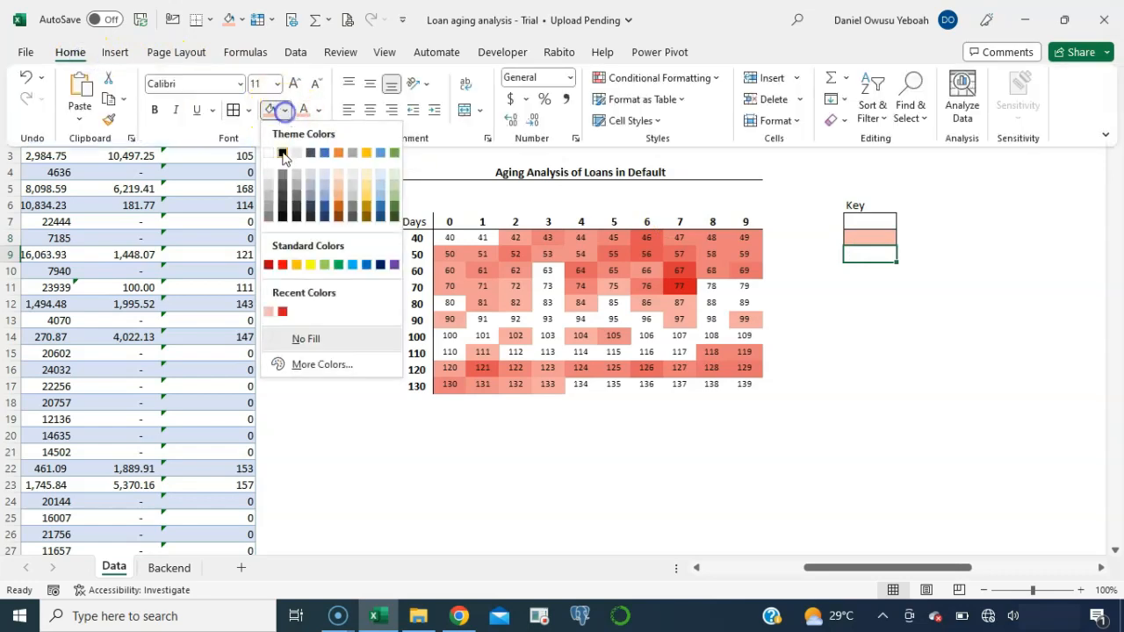
click(281, 311)
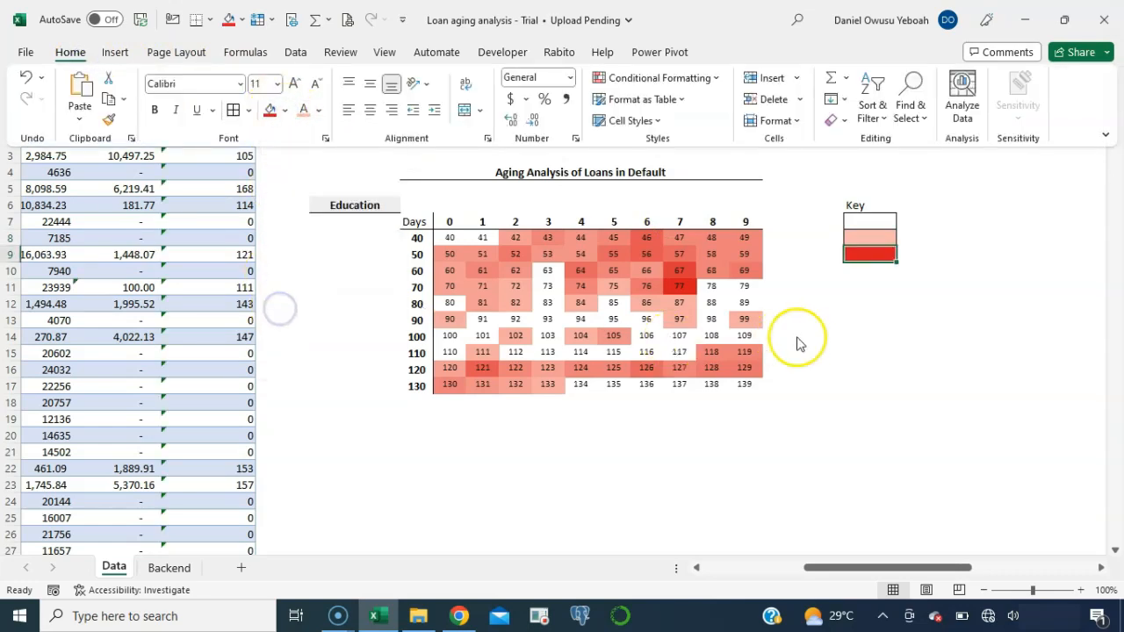
click(803, 340)
Label the unfilled legend cell by entering "These days have no loans default" in AB7
click(922, 222)
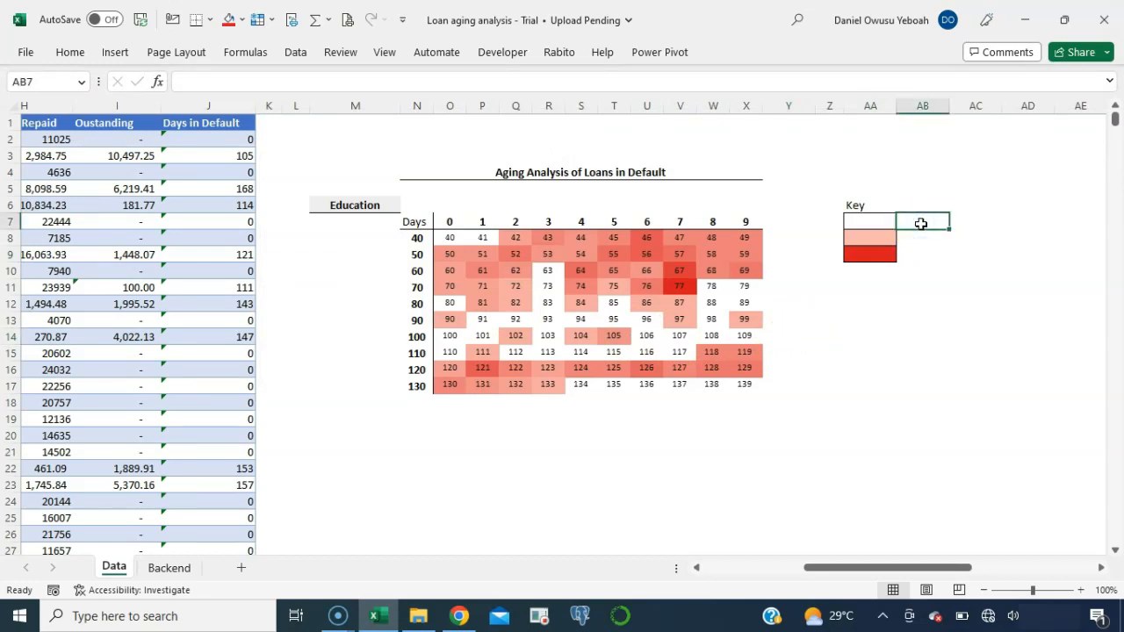
text(Tes)
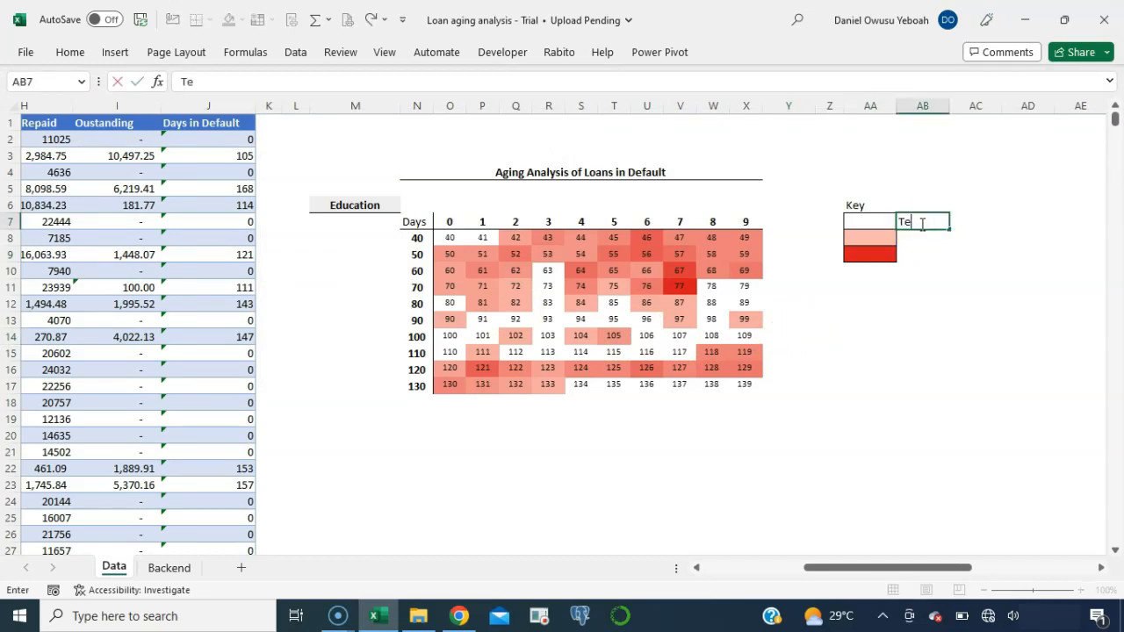
key(BackSpace)
key(BackSpace)
text(hese days have no loans deduc)
key(BackSpace)
text(duc)
key(BackSpace)
key(BackSpace)
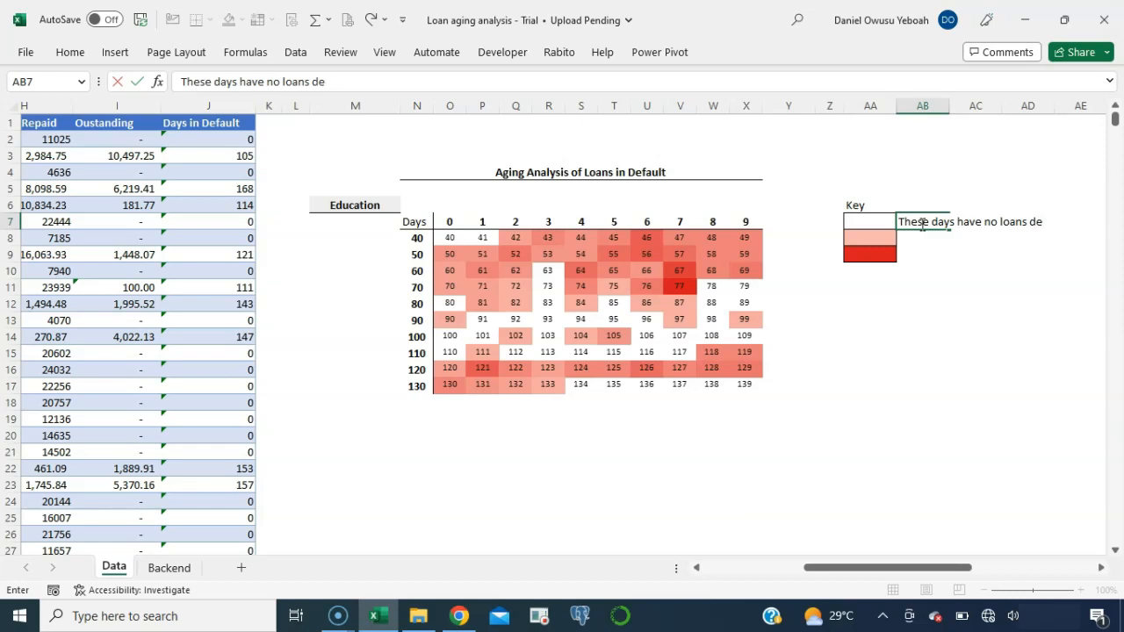
text(fault)
key(Return)
key(Return)
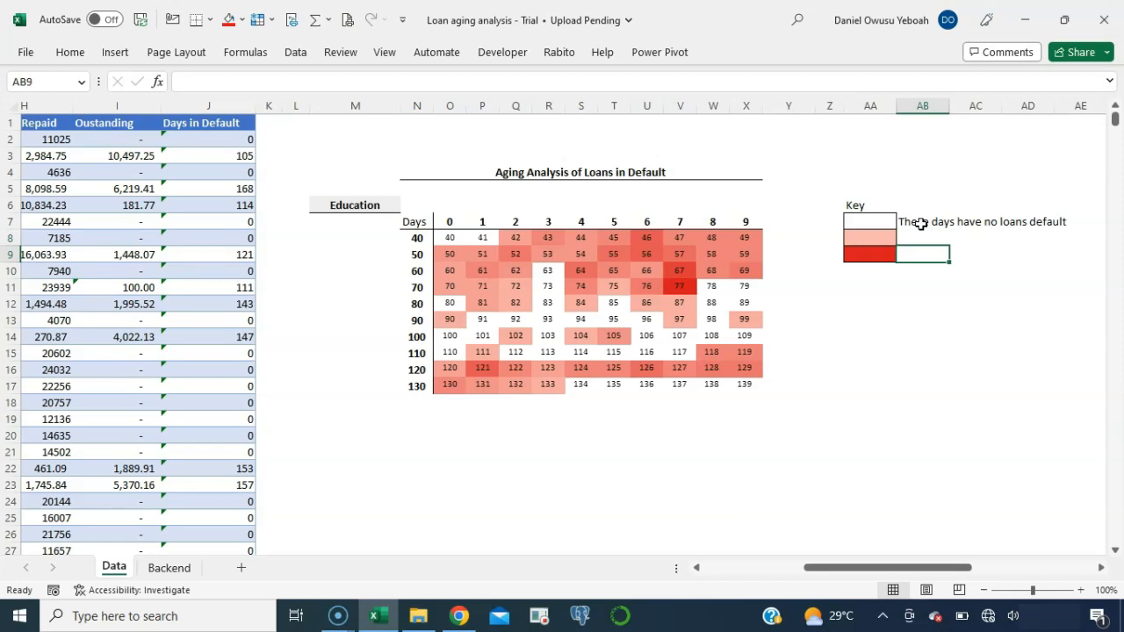
Set the industry filter in M6 to Manufacturing
click(368, 190)
click(370, 205)
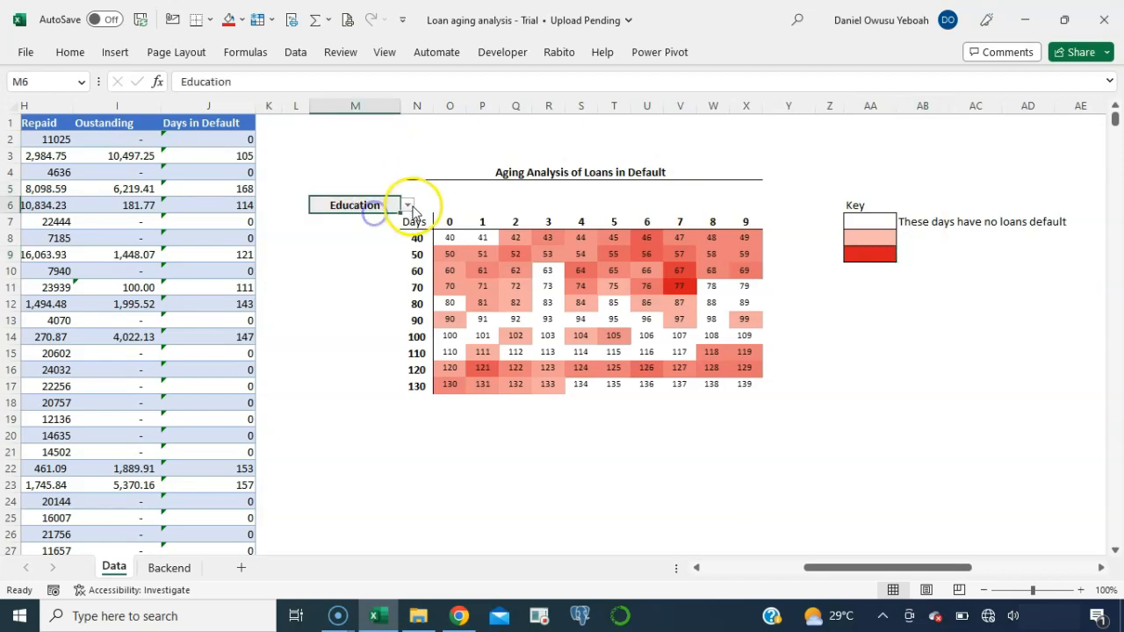
click(408, 205)
click(353, 229)
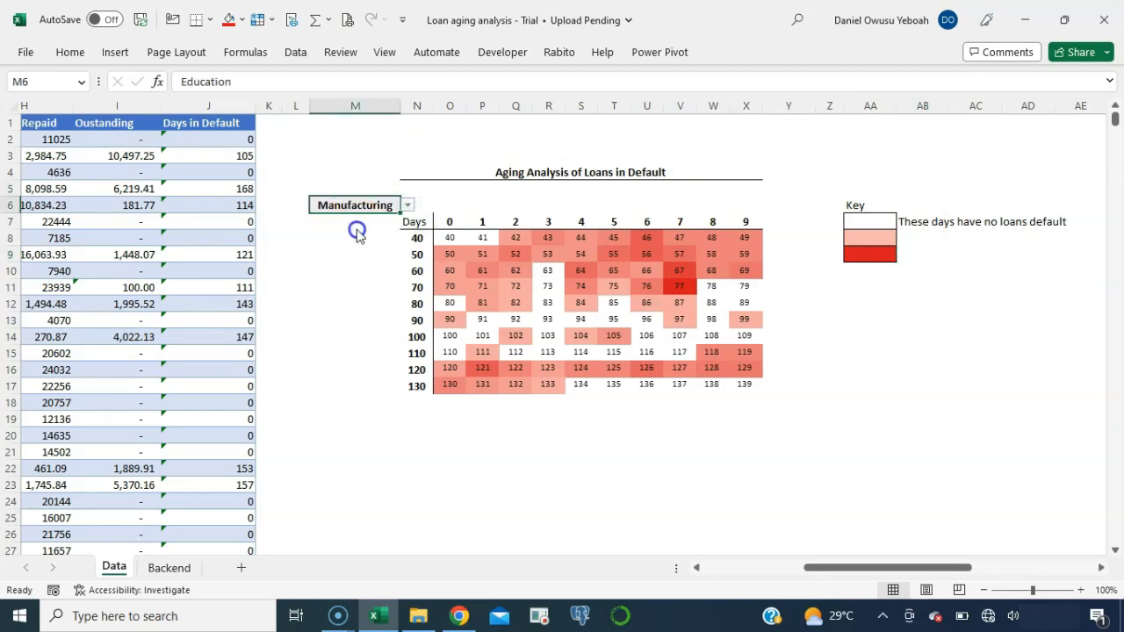